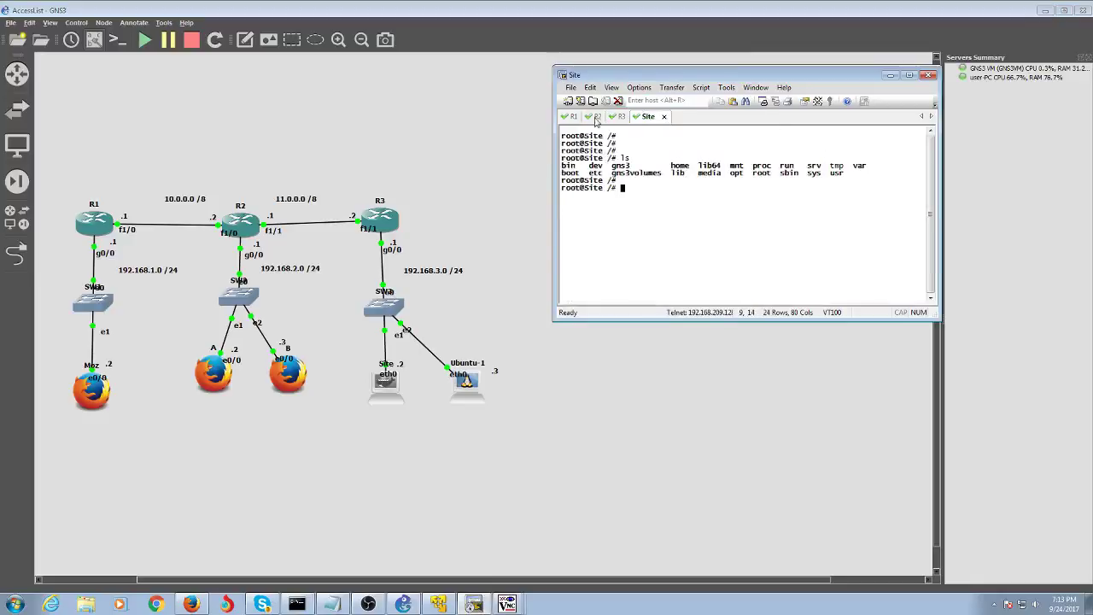
- On R1, run 'sh ip int br' and 'sh host' to list interfaces and static host names
{"action": "left_click", "coordinate": [572, 116]}
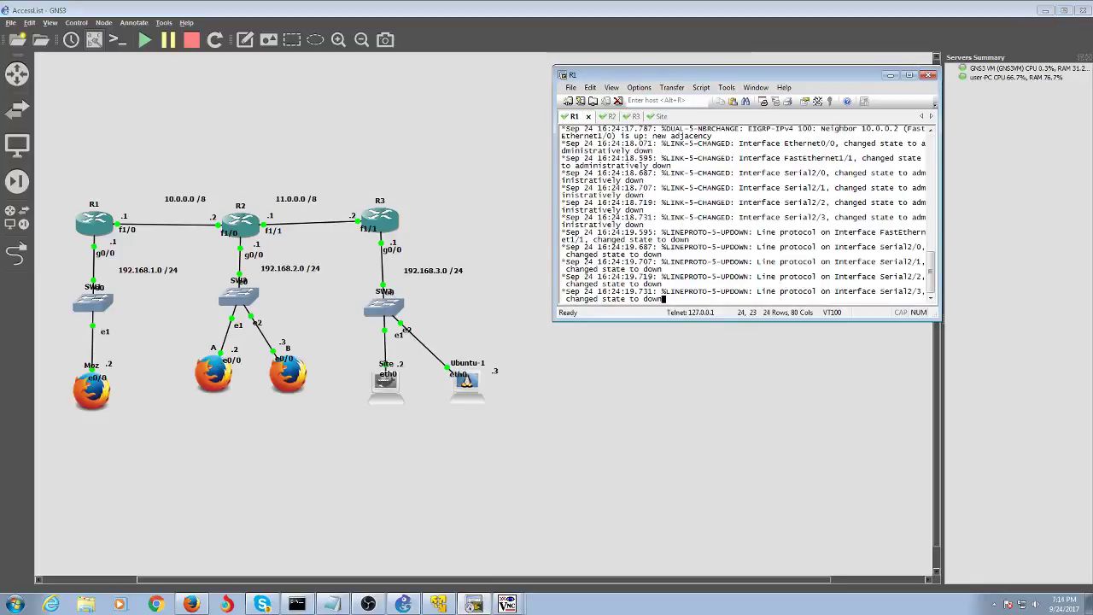
{"action": "key", "text": "Return"}
{"action": "key", "text": "Return"}
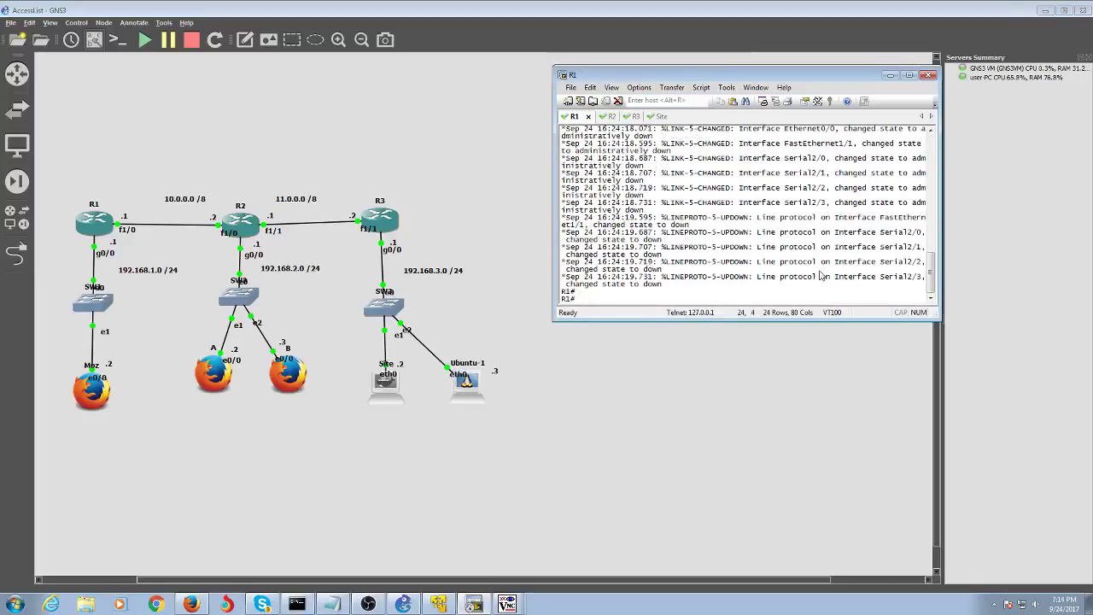
{"action": "type", "text": "sh ip int br"}
{"action": "key", "text": "Return"}
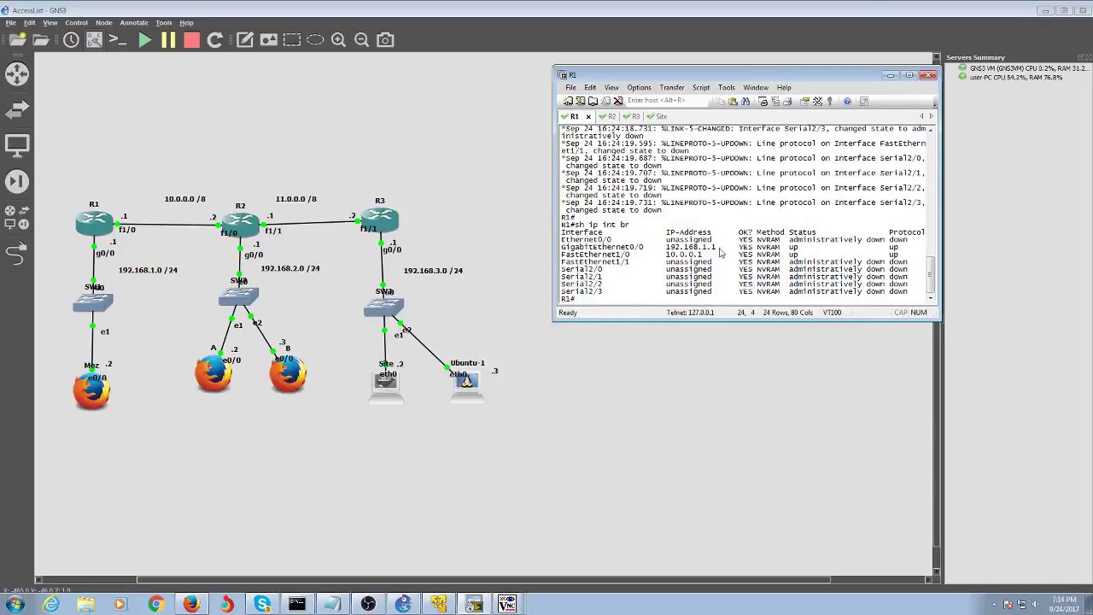
{"action": "type", "text": "sh h"}
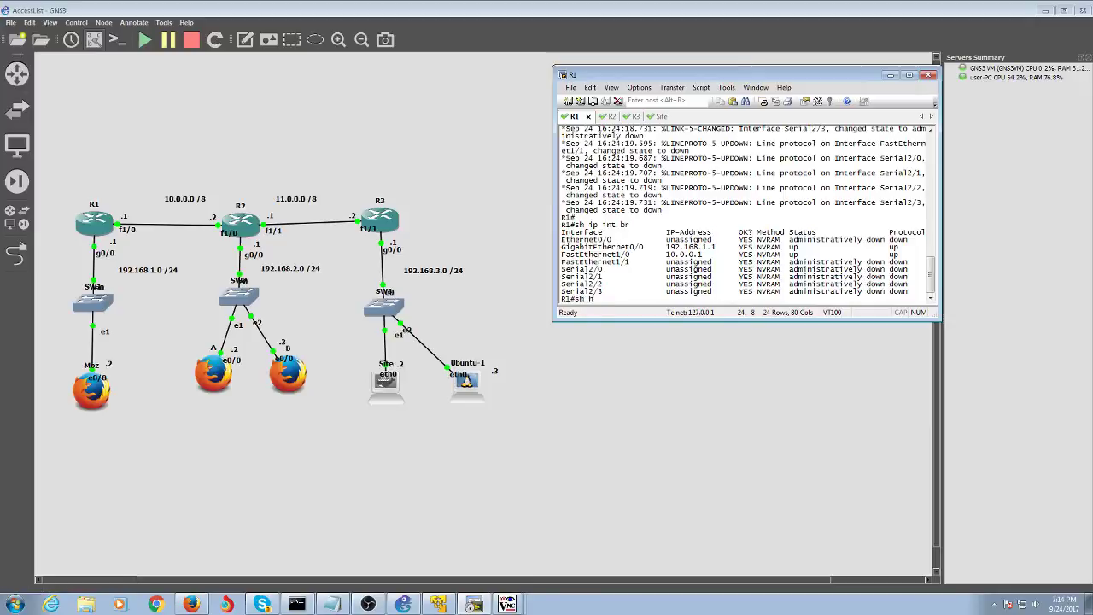
{"action": "type", "text": "ost"}
{"action": "key", "text": "Return"}
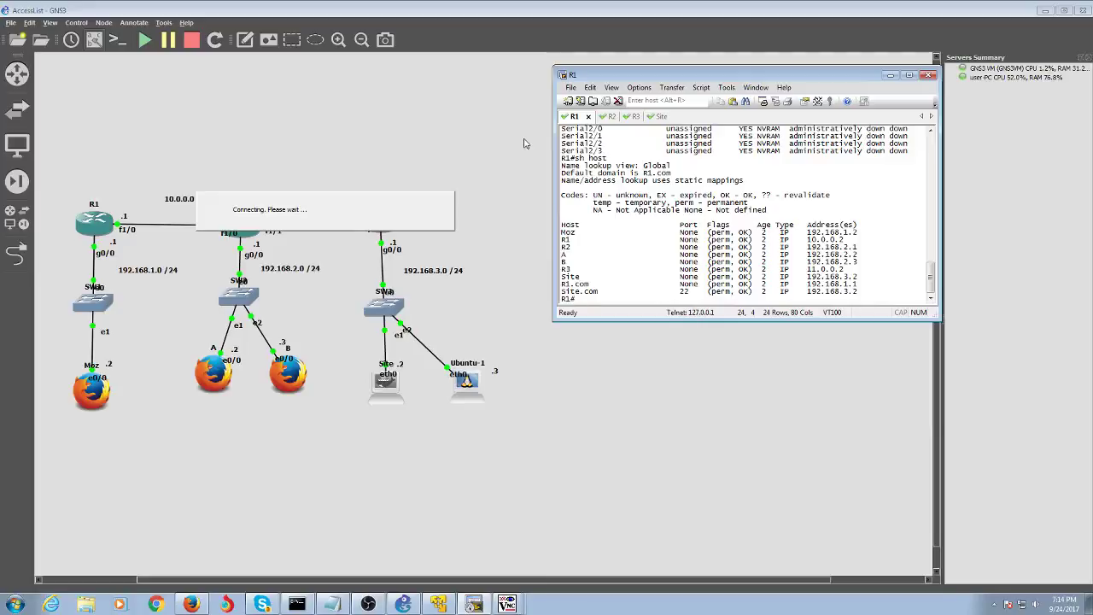
- List R2's host table, showing domain R2.com and name server 192.168.2.1
{"action": "left_click", "coordinate": [608, 117]}
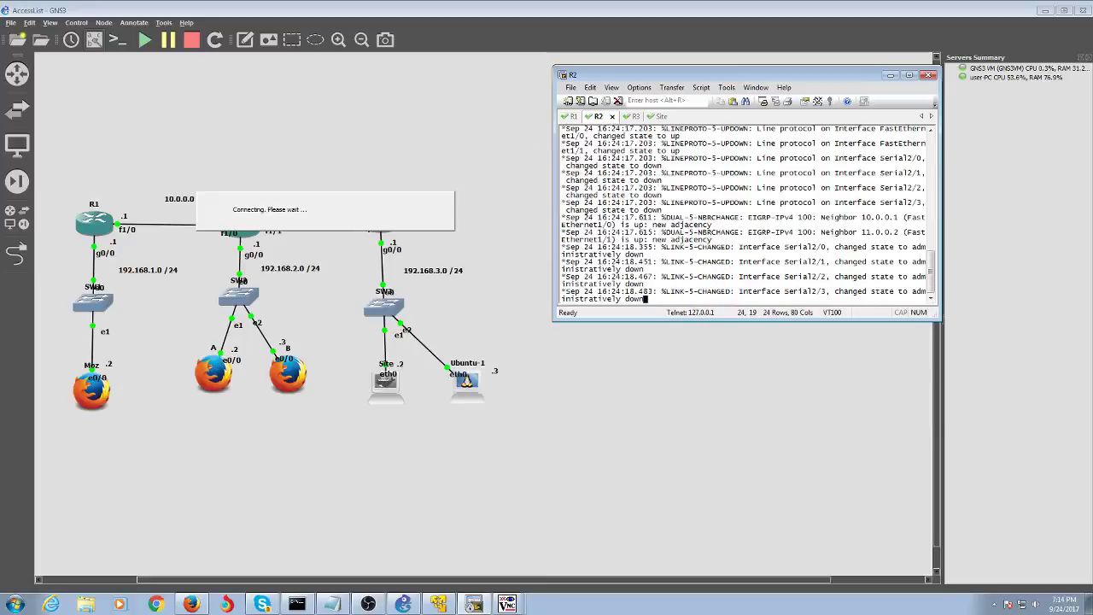
{"action": "key", "text": "Return"}
{"action": "key", "text": "Return"}
{"action": "key", "text": "Return"}
{"action": "key", "text": "Return"}
{"action": "key", "text": "Return"}
{"action": "key", "text": "Return"}
{"action": "type", "text": "sh s"}
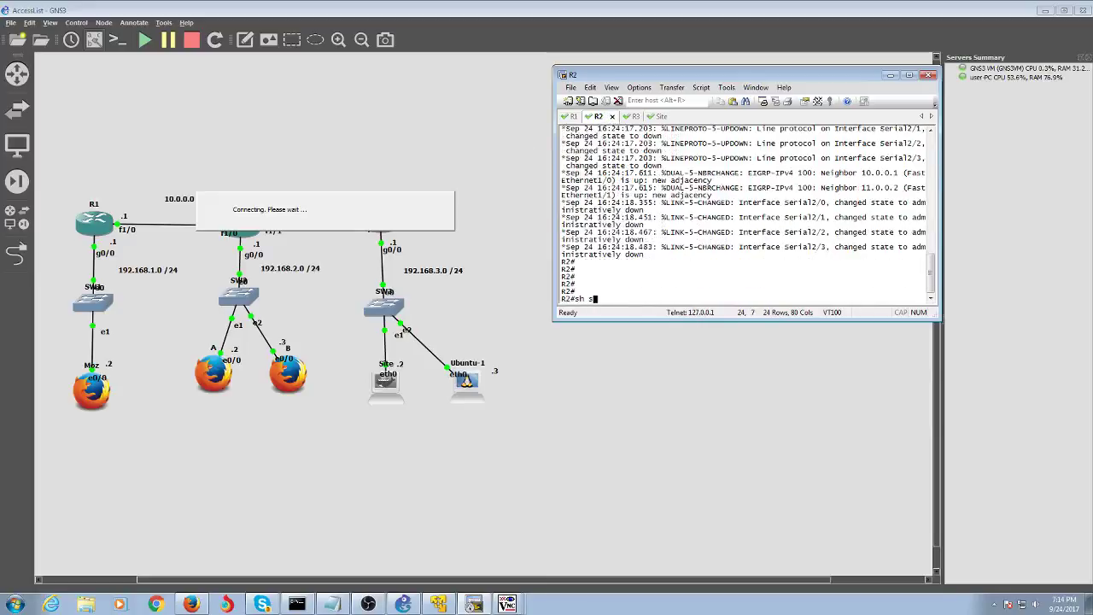
{"action": "key", "text": "BackSpace"}
{"action": "type", "text": "his"}
{"action": "type", "text": "ost"}
{"action": "key", "text": "Return"}
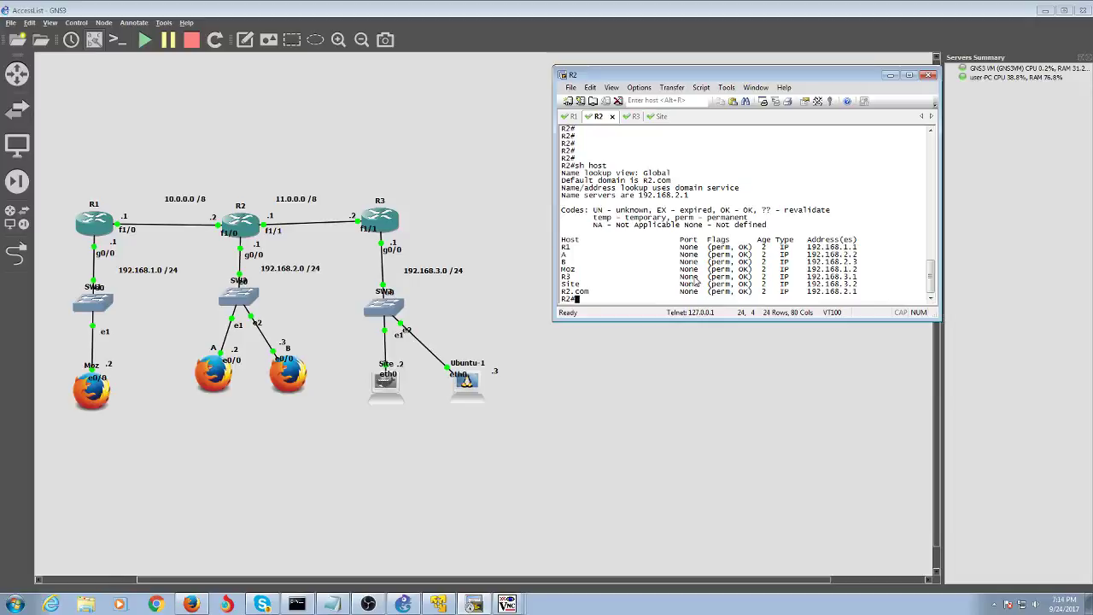
- Enter global configuration mode on R2 and begin an 'ip dns' command
{"action": "type", "text": "conf t"}
{"action": "key", "text": "Return"}
{"action": "type", "text": "ip dns ser"}
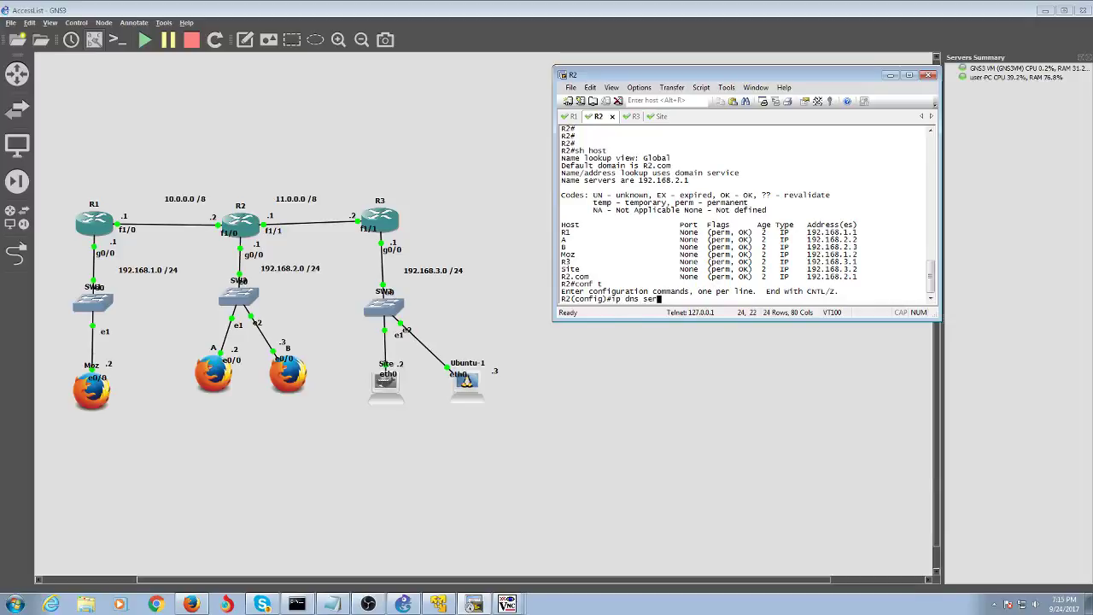
- Ping R1 by name from R2, using 'do ping R1' from configuration mode
{"action": "key", "text": "BackSpace"}
{"action": "key", "text": "BackSpace"}
{"action": "key", "text": "BackSpace"}
{"action": "key", "text": "BackSpace"}
{"action": "key", "text": "BackSpace"}
{"action": "key", "text": "BackSpace"}
{"action": "key", "text": "BackSpace"}
{"action": "key", "text": "BackSpace"}
{"action": "type", "text": "ping R1"}
{"action": "key", "text": "Return"}
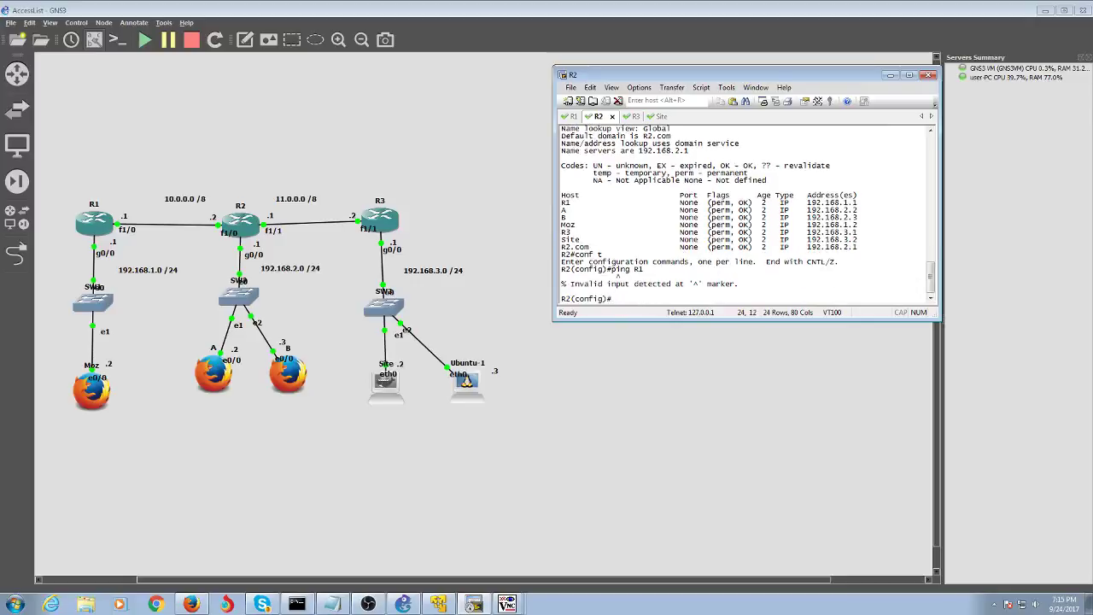
{"action": "type", "text": "do ping R1"}
{"action": "key", "text": "Return"}
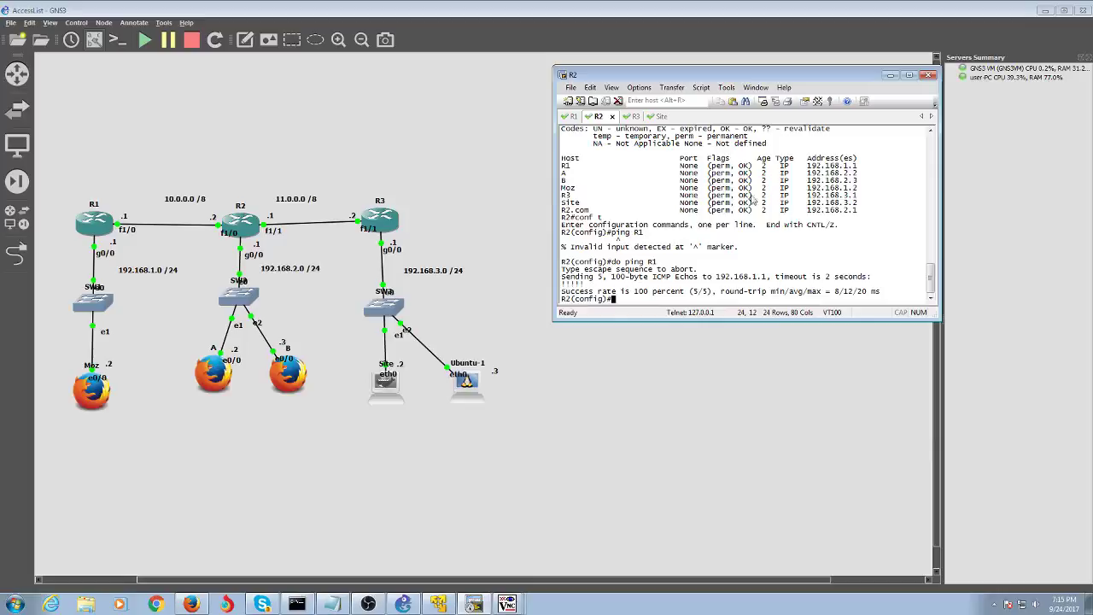
- Ping R2 by name from R1 and confirm 100% success
{"action": "left_click", "coordinate": [568, 116]}
{"action": "type", "text": "ping R2"}
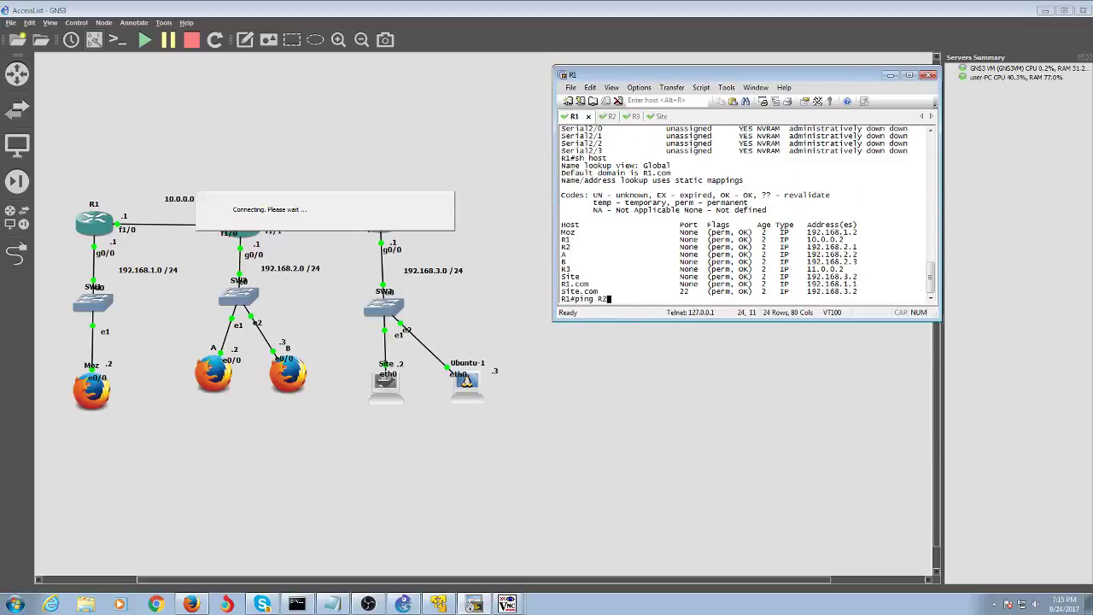
{"action": "key", "text": "Return"}
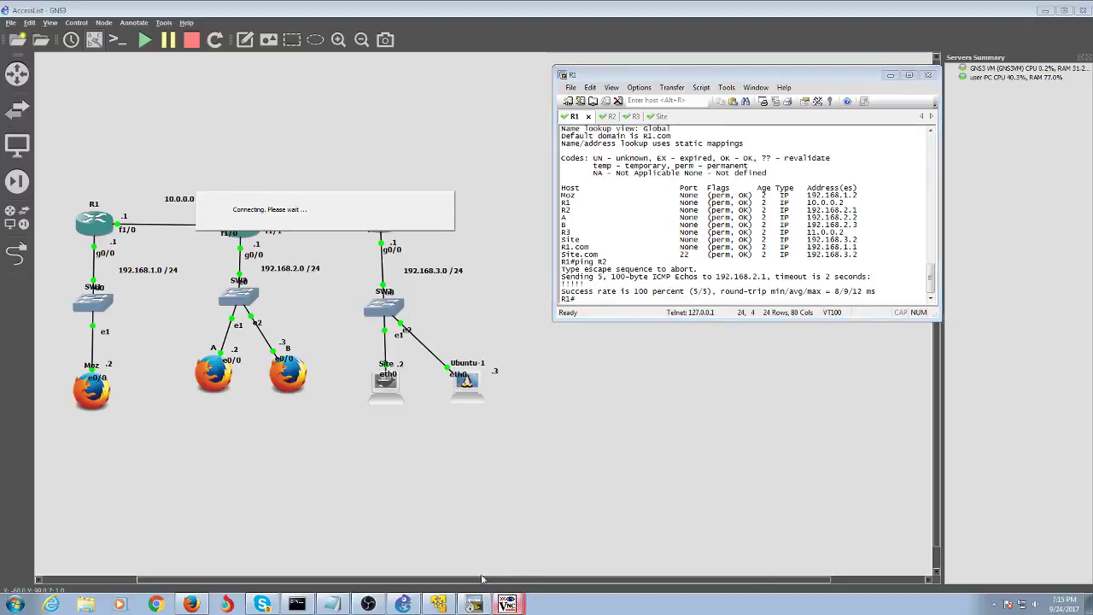
- Ping R1 by name from a Moz terminal, which fails with bad address, then minimize the viewer
{"action": "left_click", "coordinate": [369, 604]}
{"action": "left_click", "coordinate": [369, 603]}
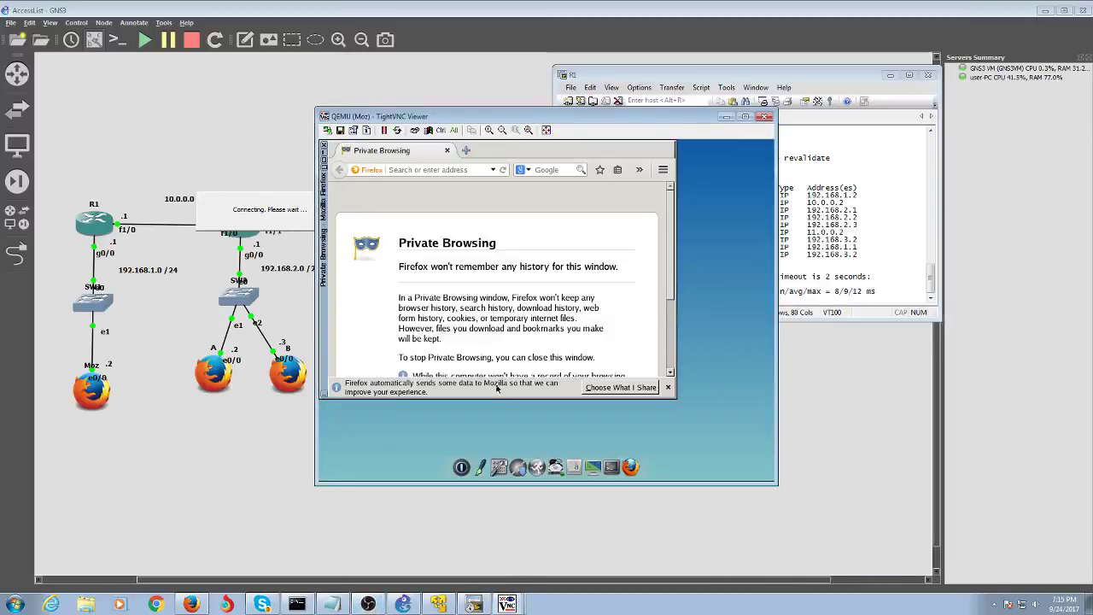
{"action": "left_click", "coordinate": [614, 465]}
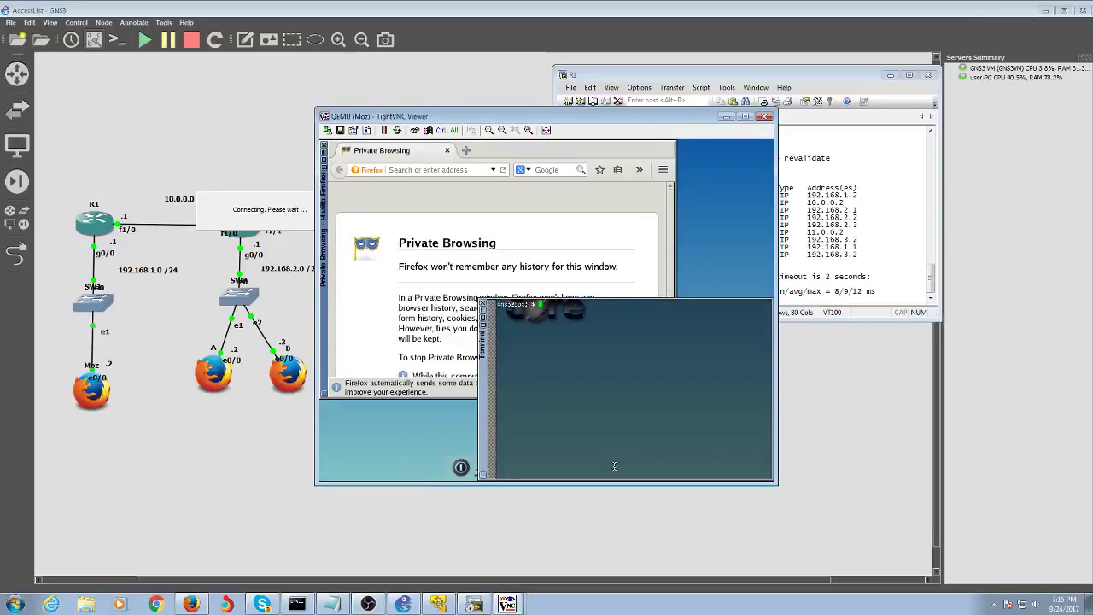
{"action": "type", "text": "ping "}
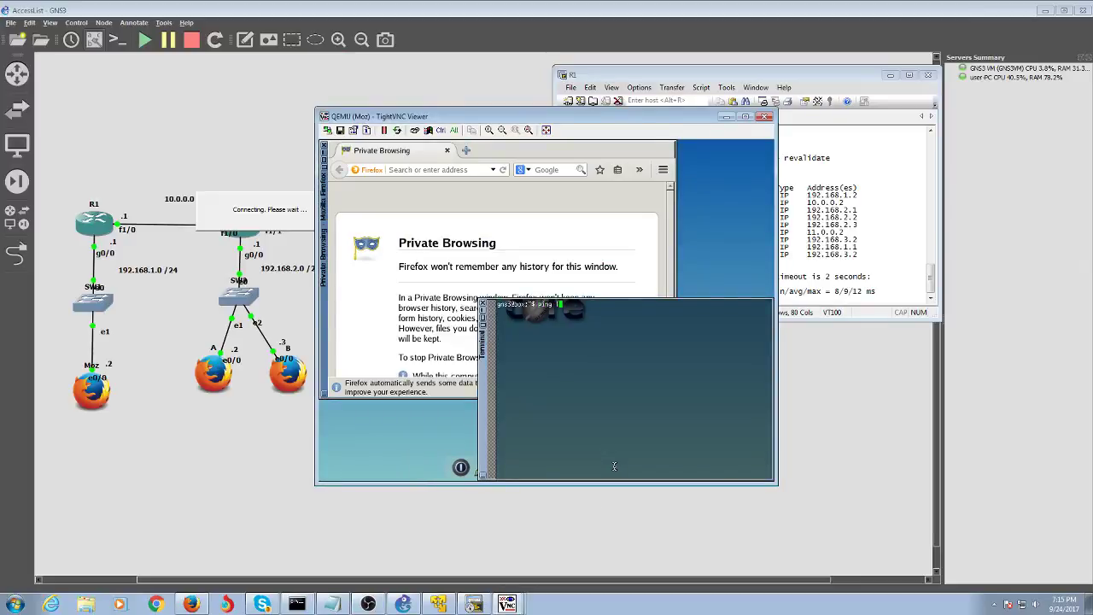
{"action": "type", "text": "R1"}
{"action": "key", "text": "Return"}
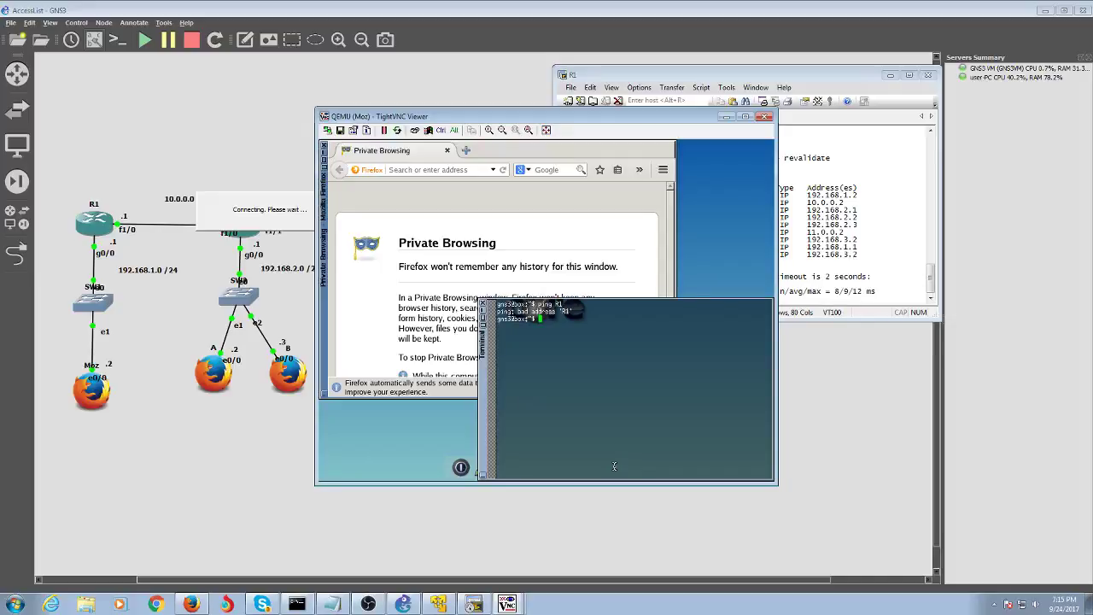
{"action": "left_click", "coordinate": [724, 116]}
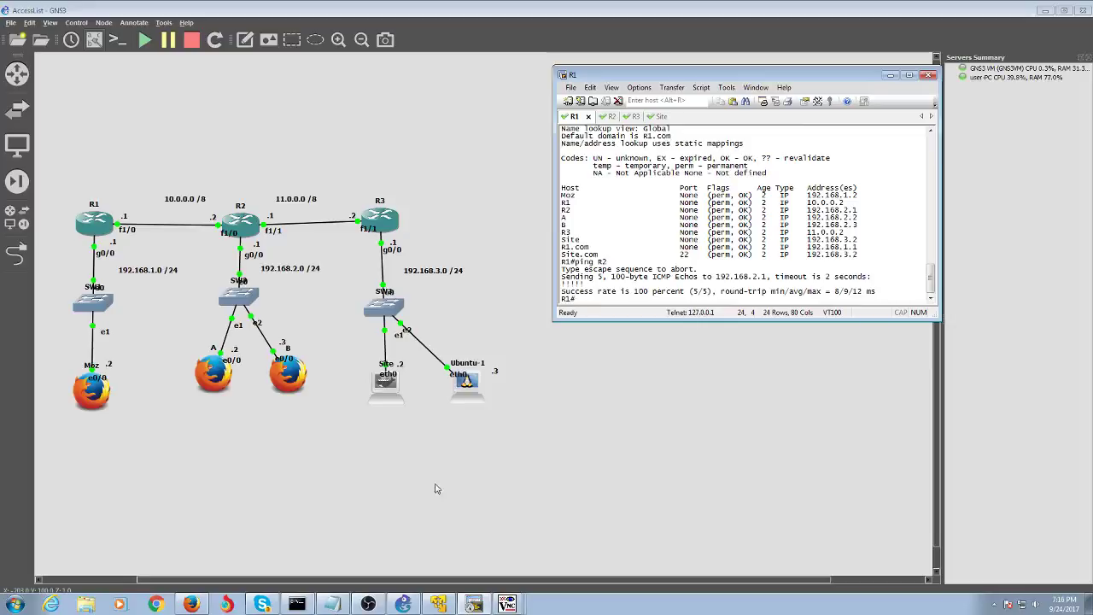
- Load 192.168.3.2 in Moz's Firefox
{"action": "left_click", "coordinate": [482, 602]}
{"action": "left_click", "coordinate": [483, 603]}
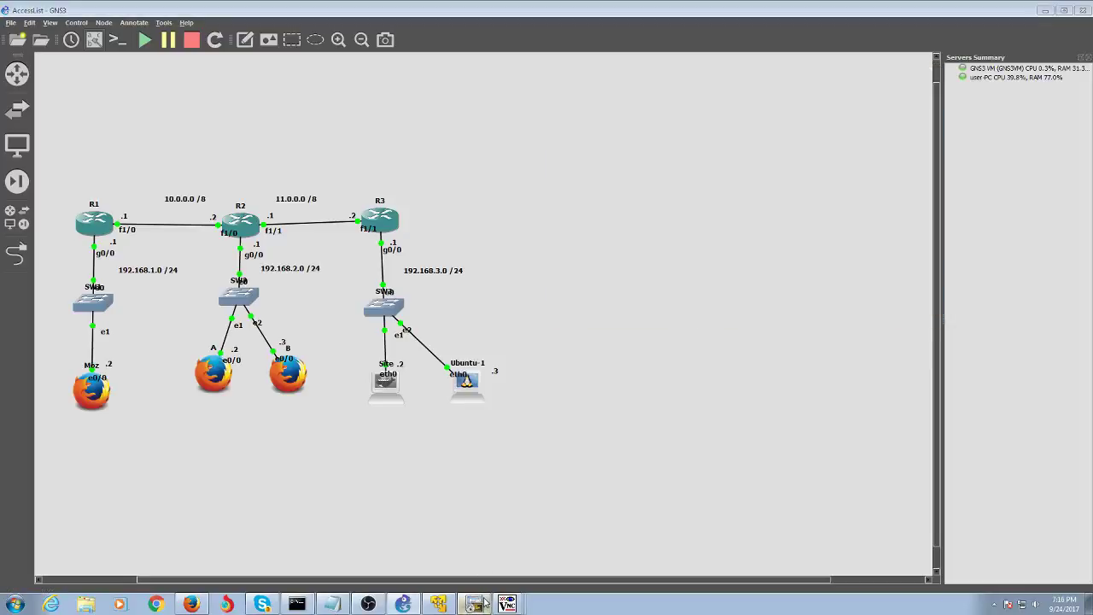
{"action": "left_click", "coordinate": [507, 602]}
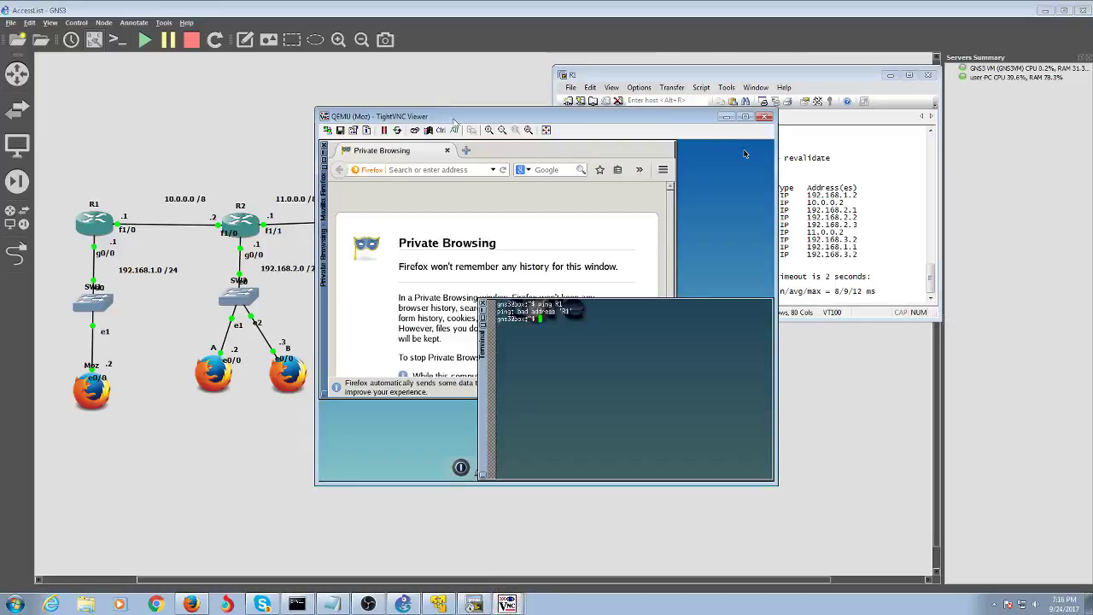
{"action": "type", "text": "19"}
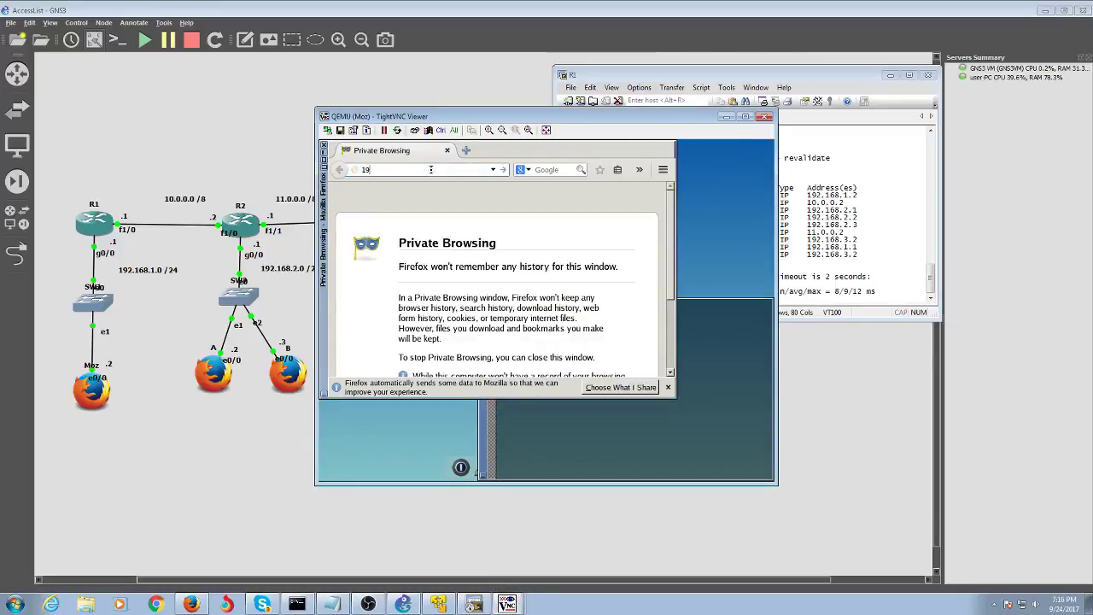
{"action": "type", "text": "2.1638"}
{"action": "key", "text": "BackSpace"}
{"action": "key", "text": "BackSpace"}
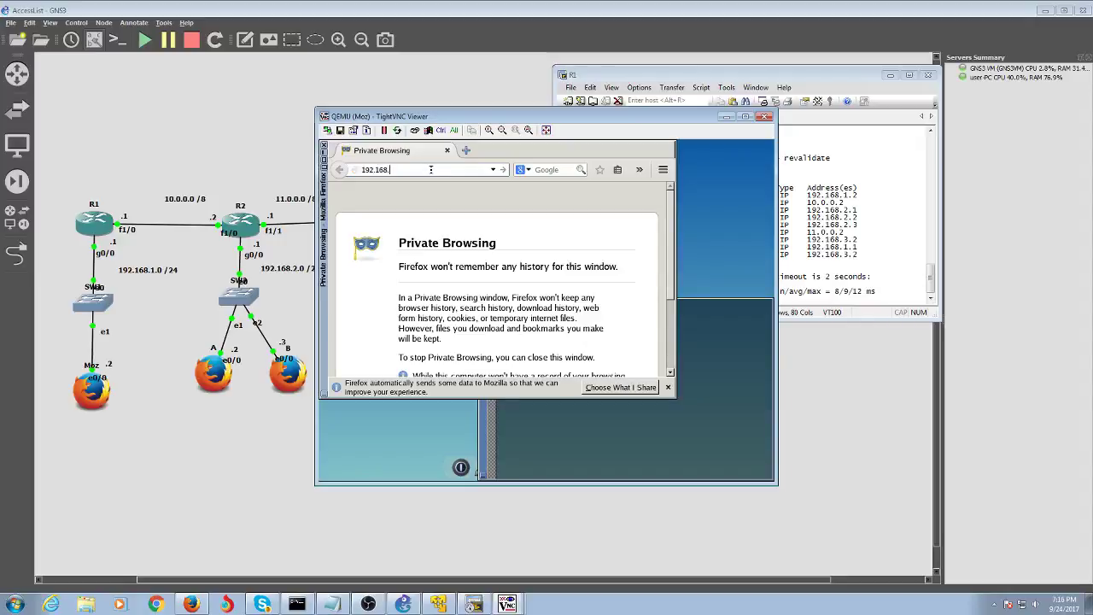
{"action": "type", "text": "8.3.2"}
{"action": "key", "text": "Return"}
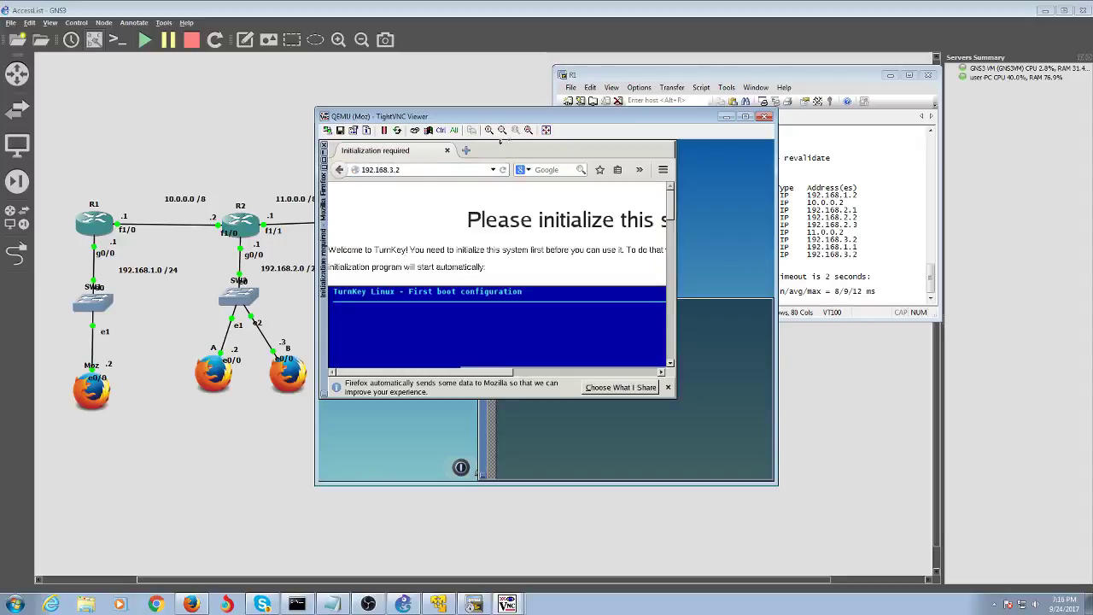
- Ping 192.168.3.2 from Moz's terminal (3 sent, 3 received), then minimize the viewer
{"action": "left_click", "coordinate": [693, 378]}
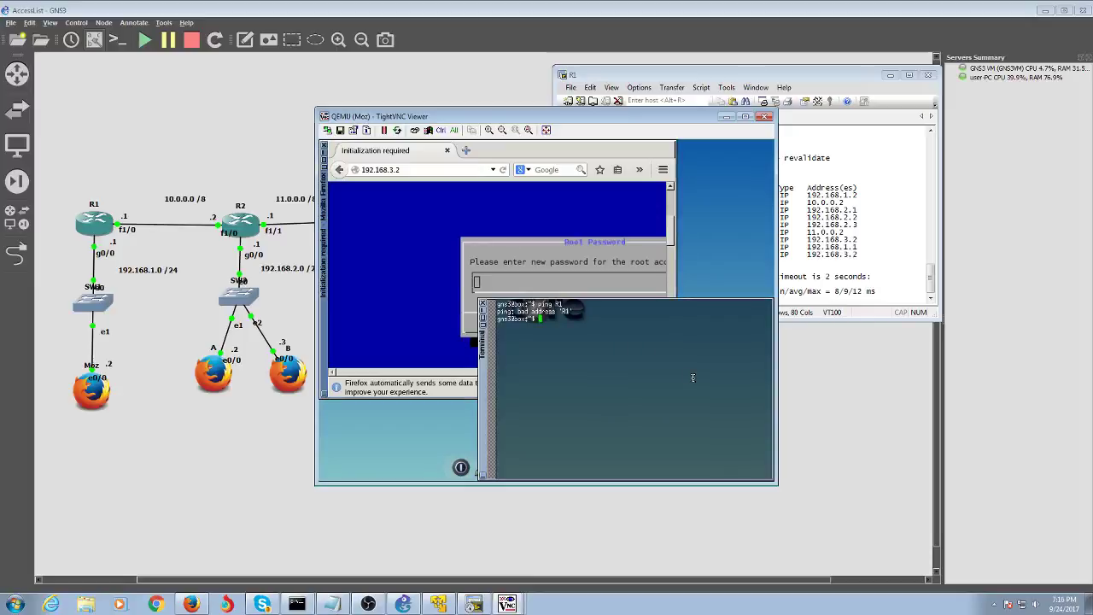
{"action": "type", "text": "ping 192.168.3.2"}
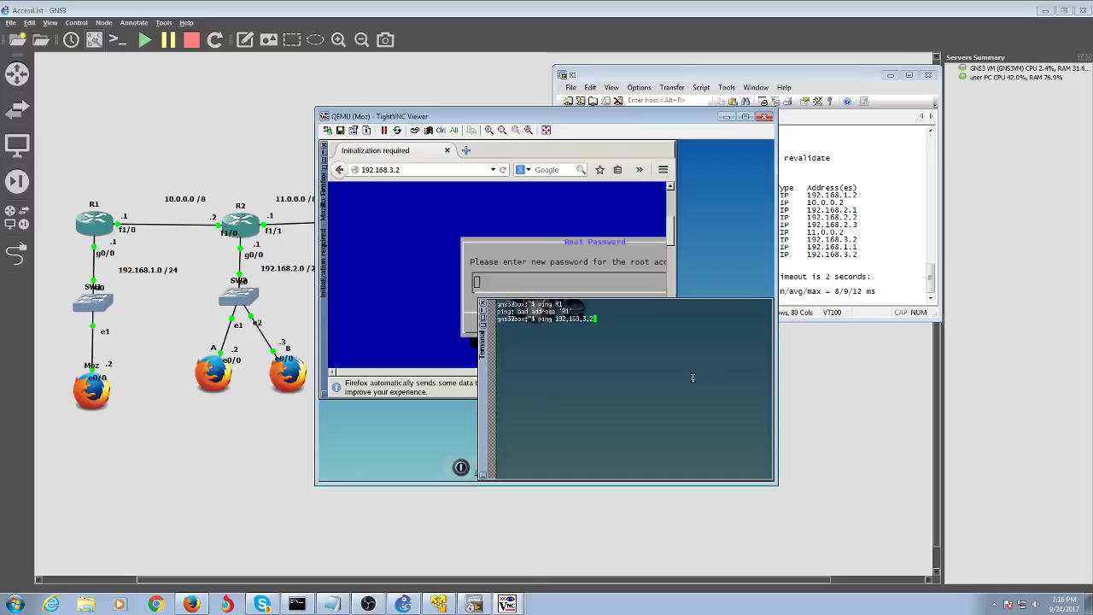
{"action": "key", "text": "Return"}
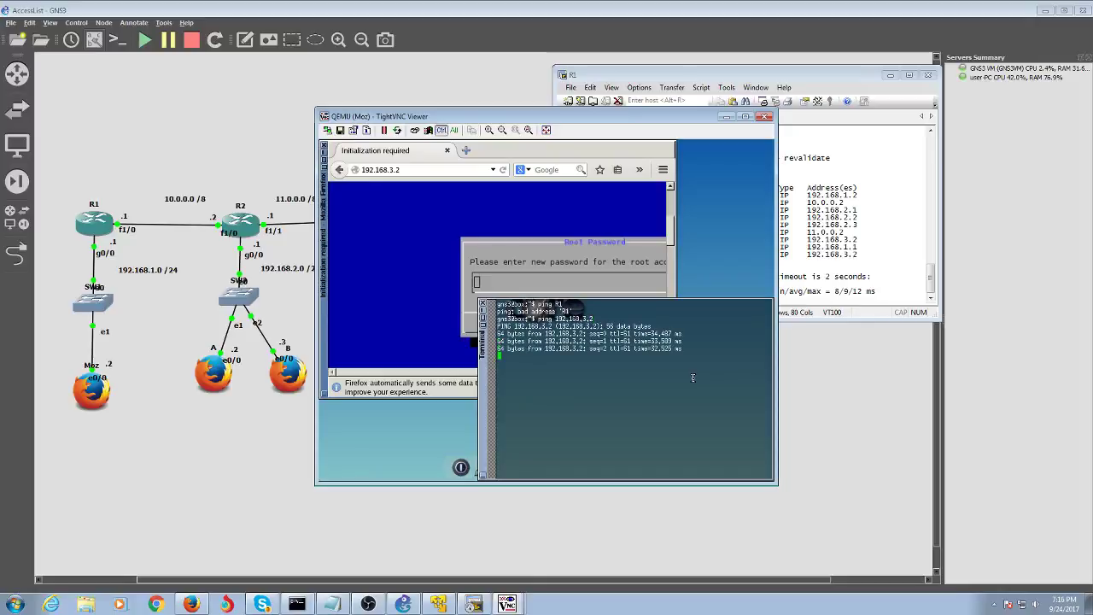
{"action": "key", "text": "ctrl+c"}
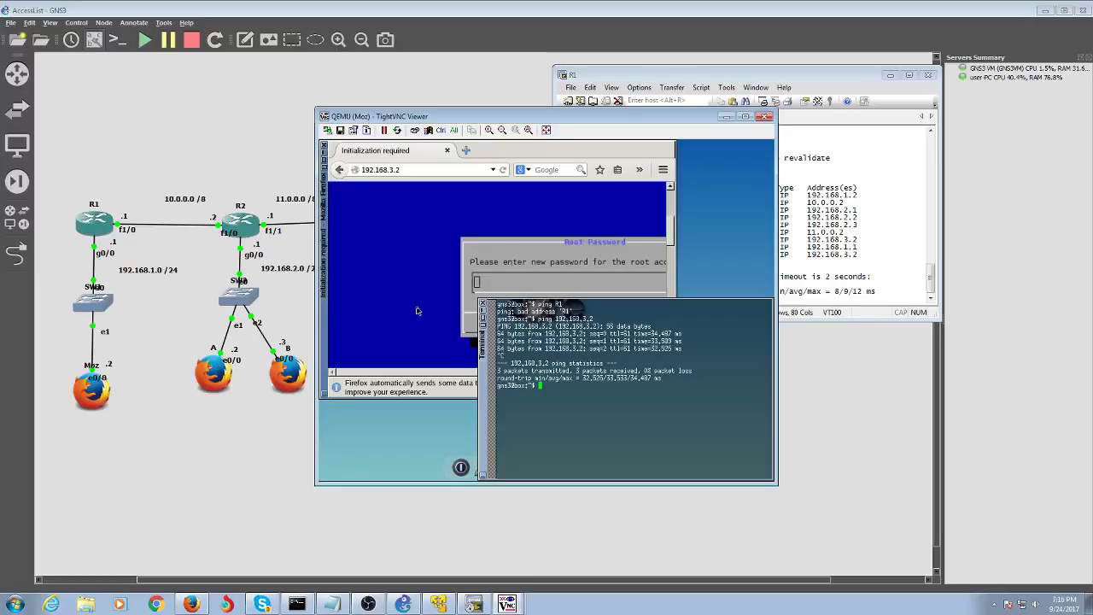
{"action": "left_click", "coordinate": [728, 117]}
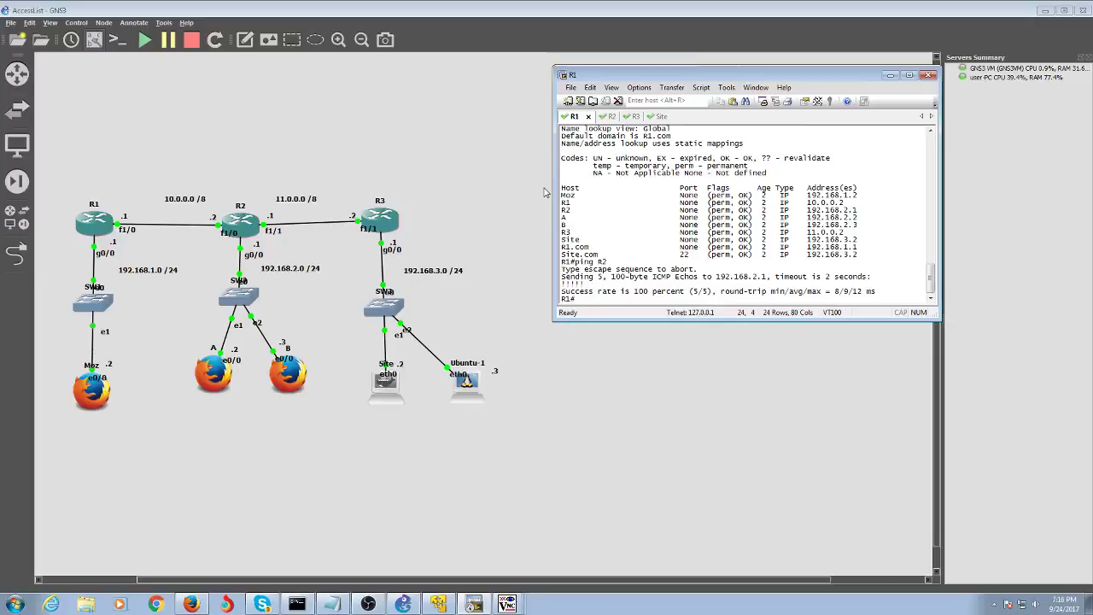
- Enter configuration mode on R1 and list access-list types with 'access-list ?'
{"action": "type", "text": "conf t"}
{"action": "key", "text": "Return"}
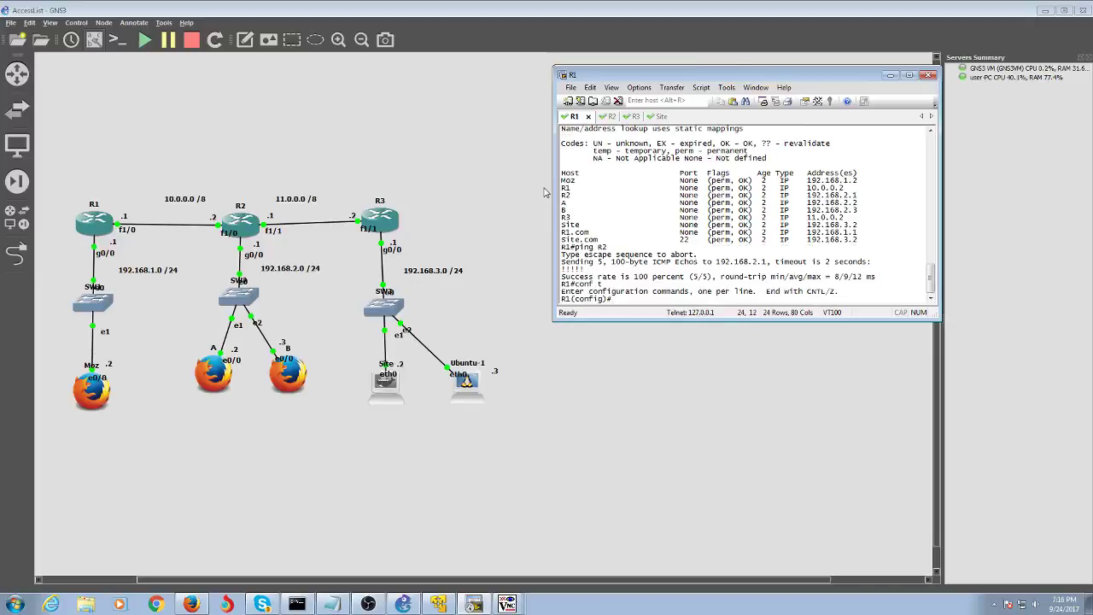
{"action": "type", "text": "acces"}
{"action": "key", "text": "Tab"}
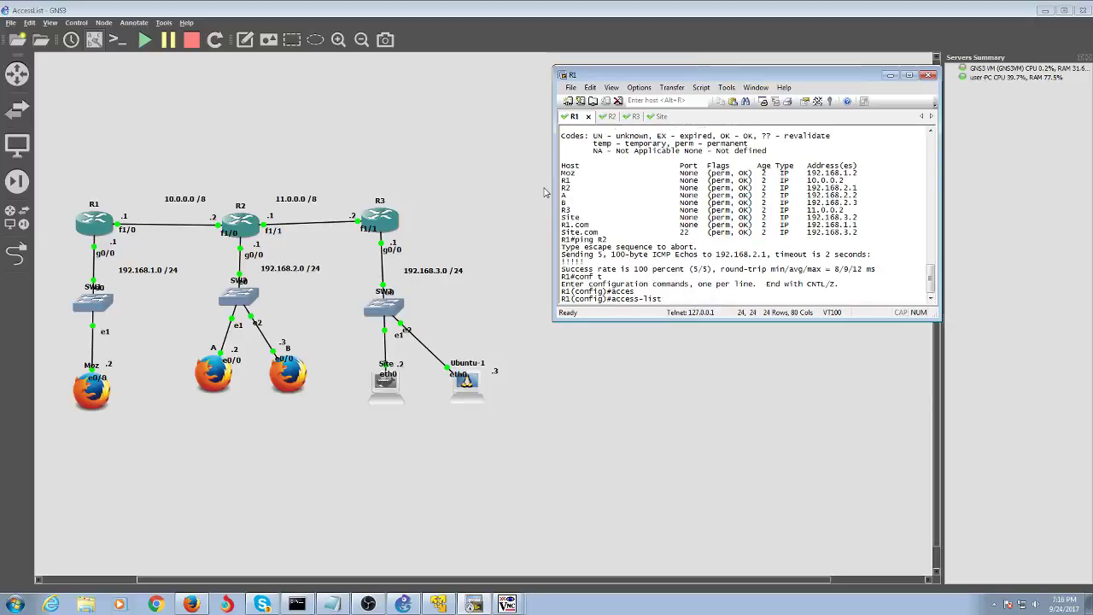
{"action": "type", "text": "?"}
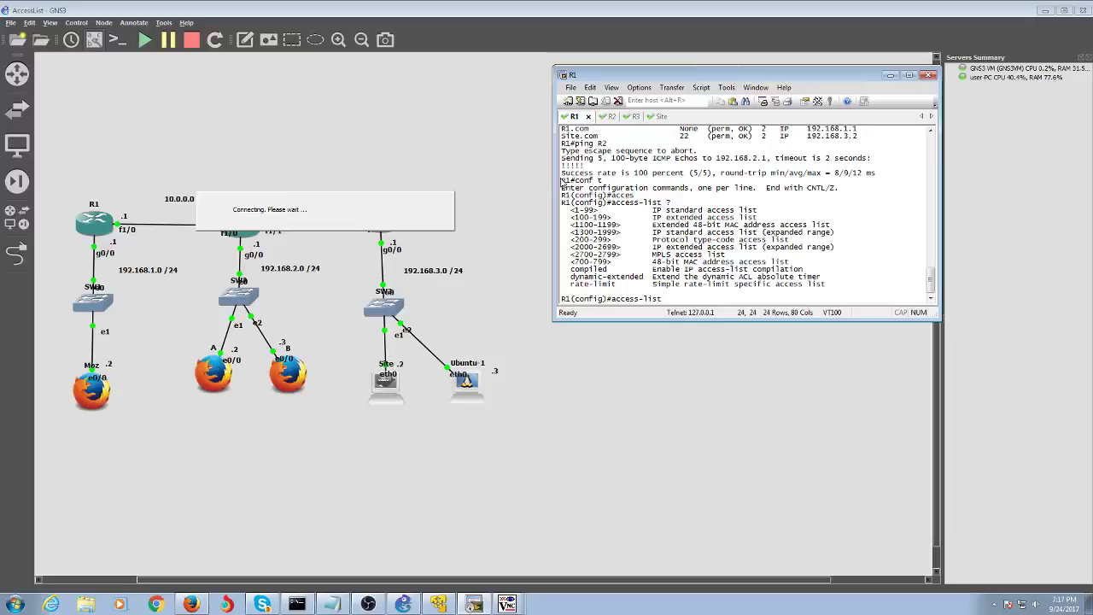
- Highlight the 1-99 standard and 100-199 extended ranges, then start access-list 99
{"action": "left_click_drag", "start_coordinate": [662, 204], "coordinate": [711, 220]}
{"action": "left_click", "coordinate": [756, 215]}
{"action": "left_click_drag", "start_coordinate": [562, 217], "coordinate": [707, 218]}
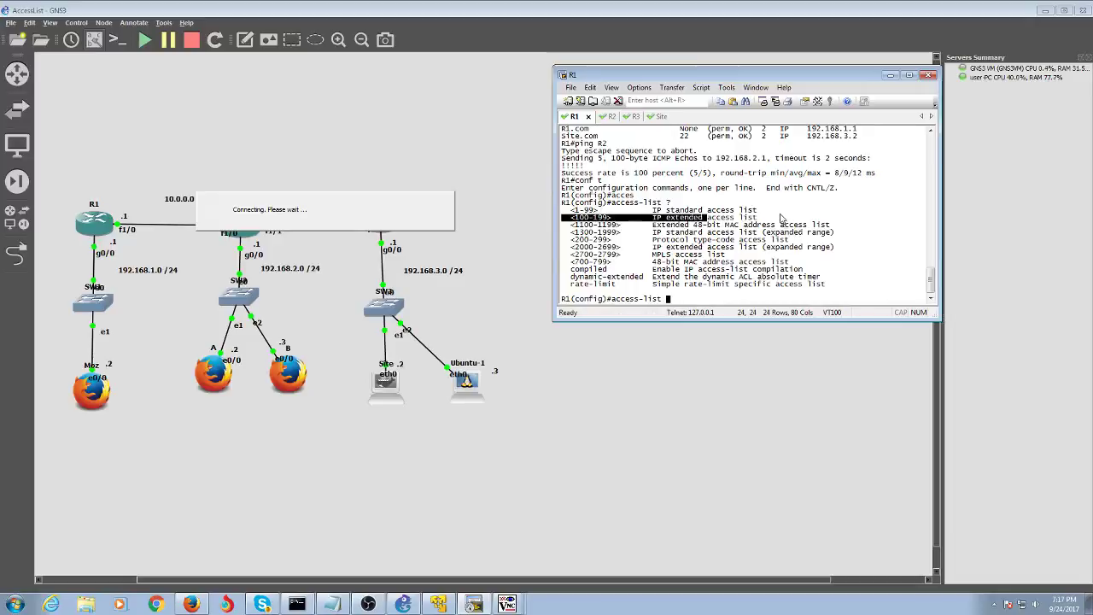
{"action": "mouse_move", "coordinate": [773, 218]}
{"action": "left_mouse_down"}
{"action": "mouse_move", "coordinate": [670, 207]}
{"action": "mouse_move", "coordinate": [640, 217]}
{"action": "mouse_move", "coordinate": [759, 224]}
{"action": "left_mouse_up"}
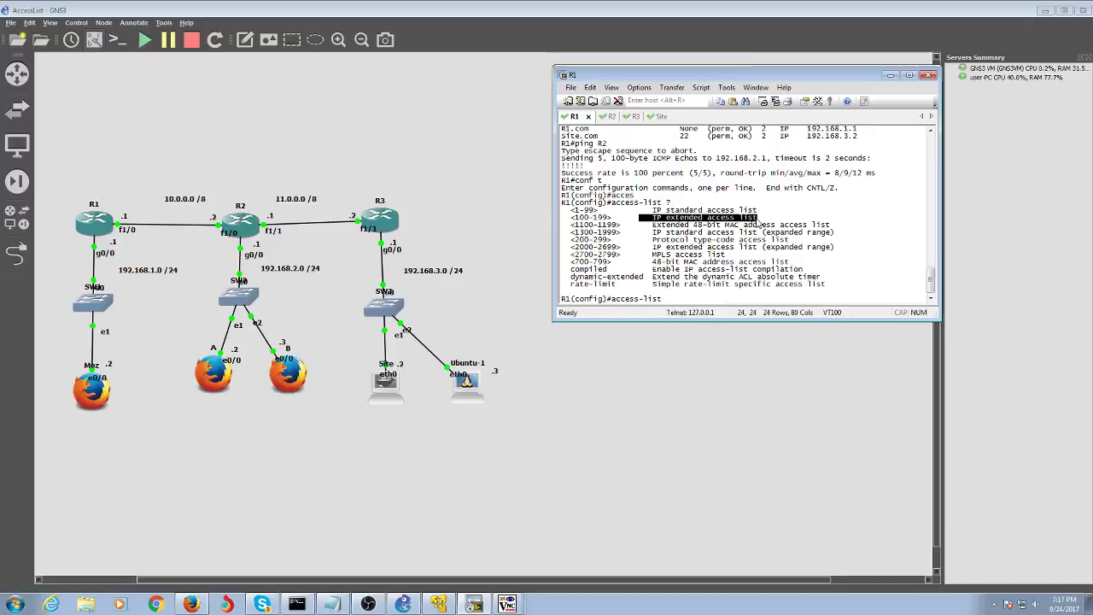
{"action": "type", "text": "1"}
{"action": "key", "text": "BackSpace"}
{"action": "type", "text": "99"}
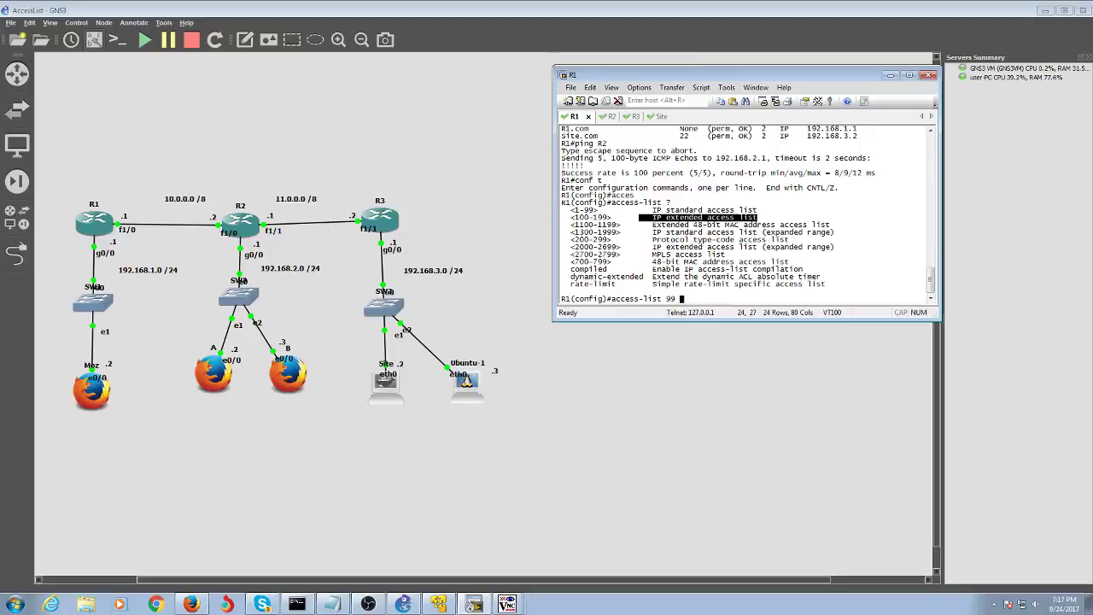
- Add 'access-list 99 deny host Site' on R1
{"action": "type", "text": "?"}
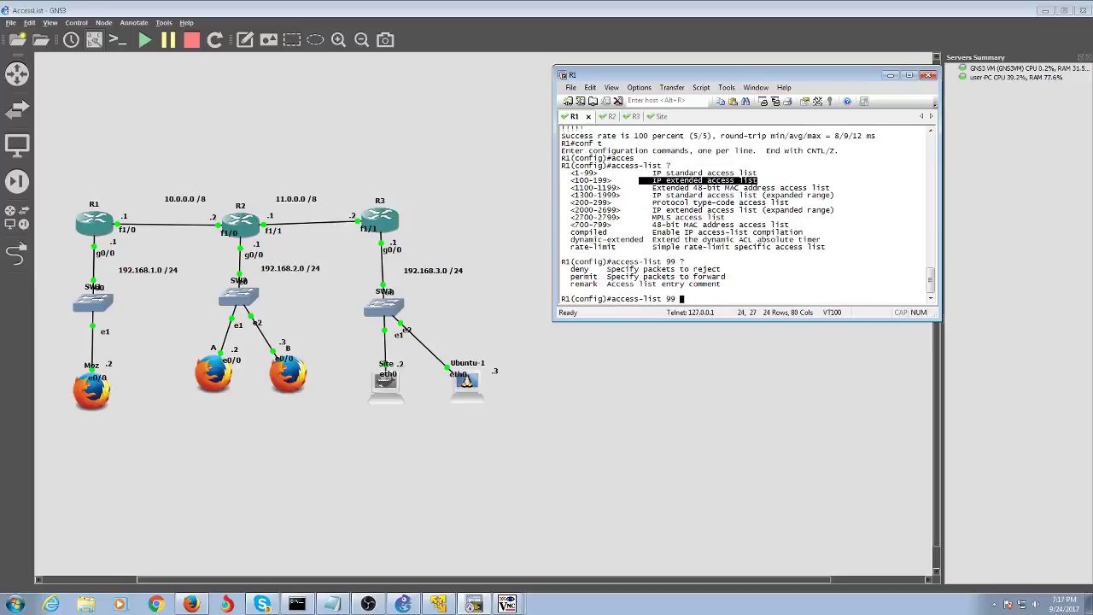
{"action": "type", "text": "deny "}
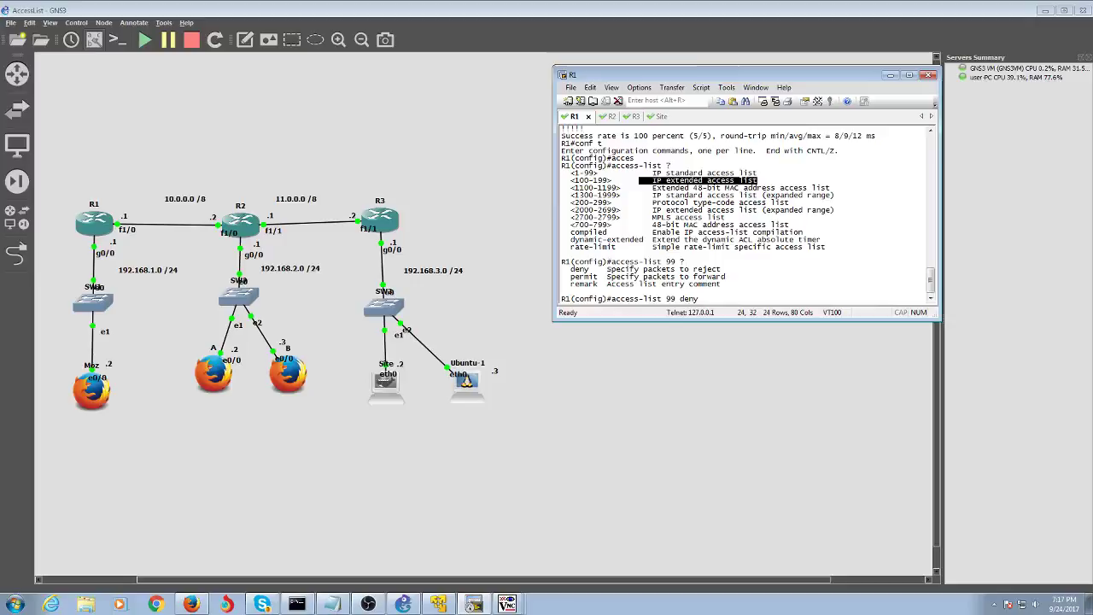
{"action": "type", "text": "?"}
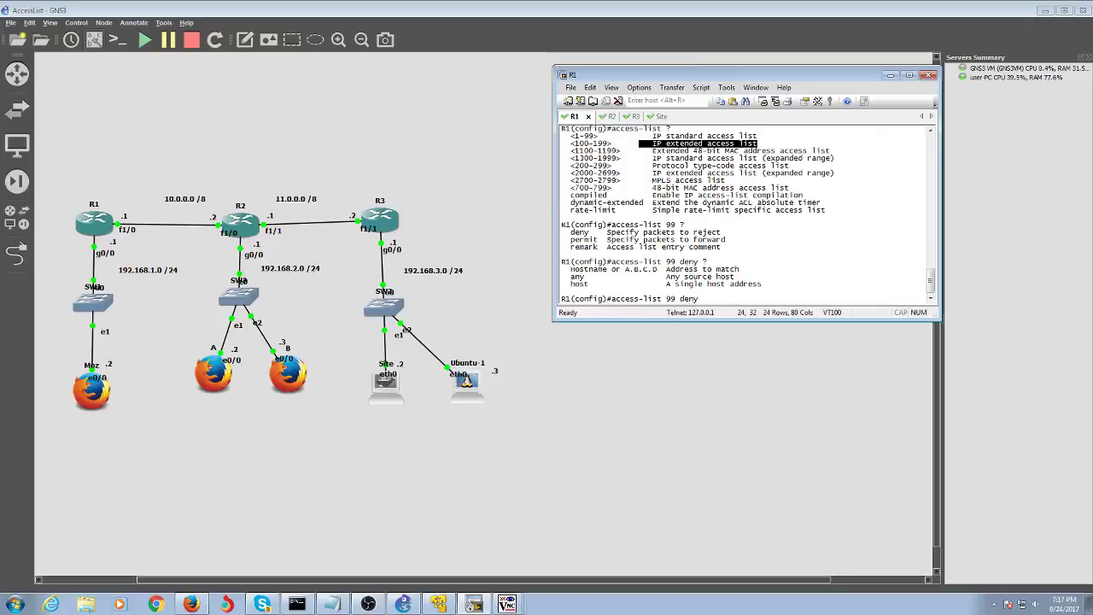
{"action": "type", "text": "sou"}
{"action": "key", "text": "BackSpace"}
{"action": "key", "text": "BackSpace"}
{"action": "type", "text": "ite ?"}
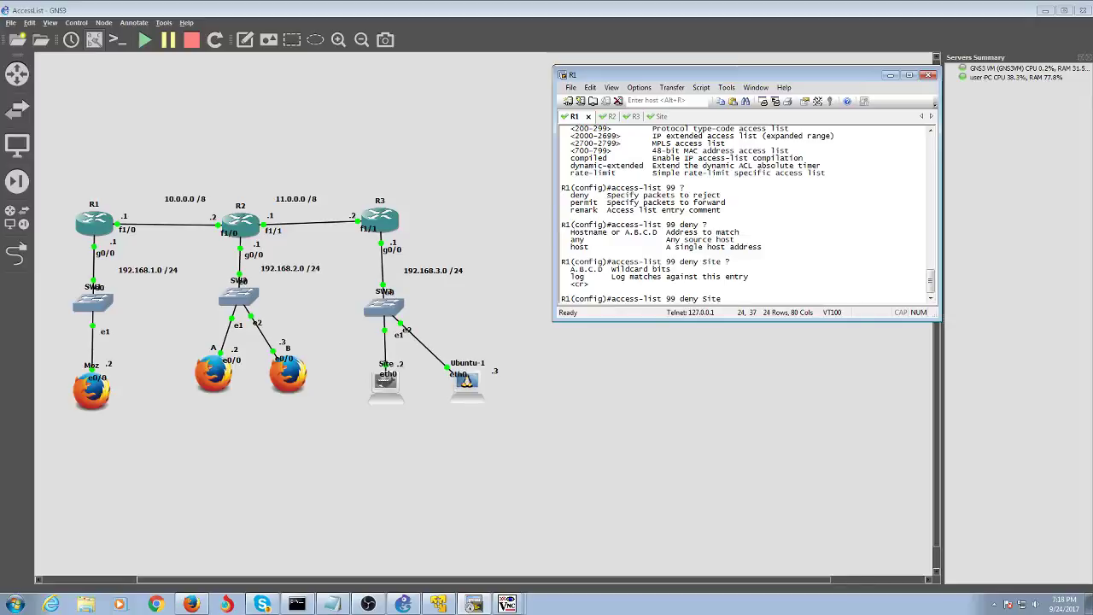
{"action": "key", "text": "BackSpace"}
{"action": "key", "text": "BackSpace"}
{"action": "key", "text": "BackSpace"}
{"action": "key", "text": "BackSpace"}
{"action": "type", "text": "j"}
{"action": "type", "text": "j"}
{"action": "type", "text": "host Site"}
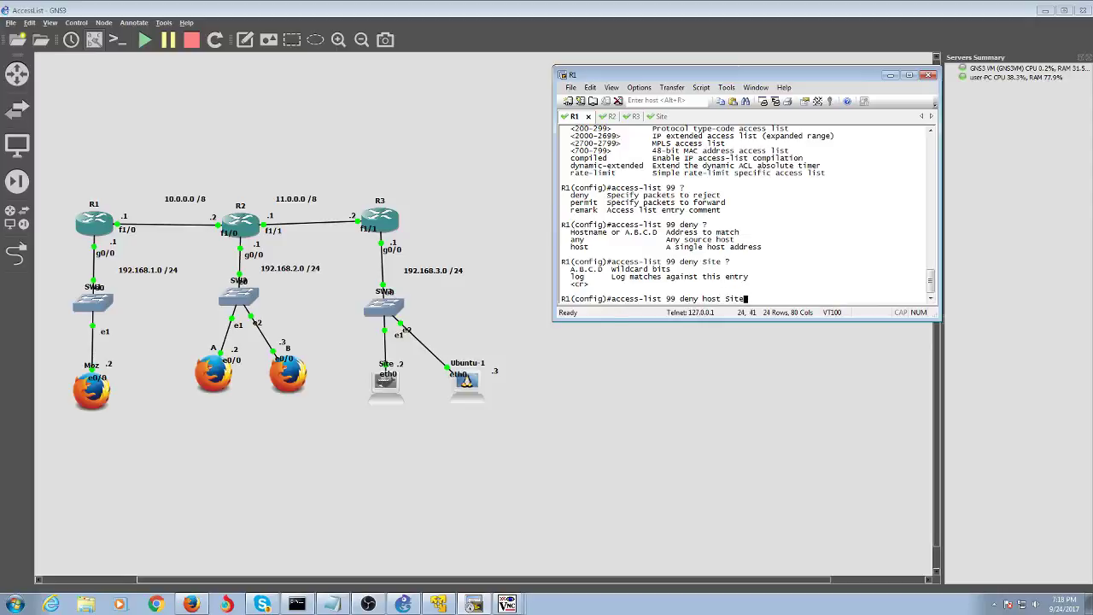
{"action": "key", "text": "Return"}
- Add 'access-list 99 permit any' and exit configuration mode with end
{"action": "type", "text": "ac"}
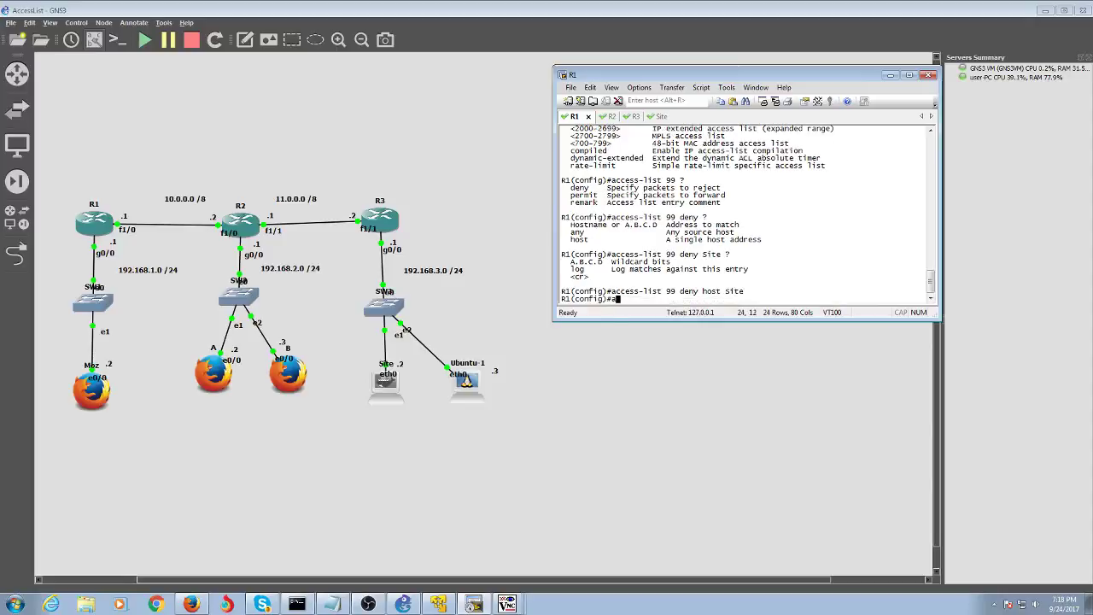
{"action": "key", "text": "Tab"}
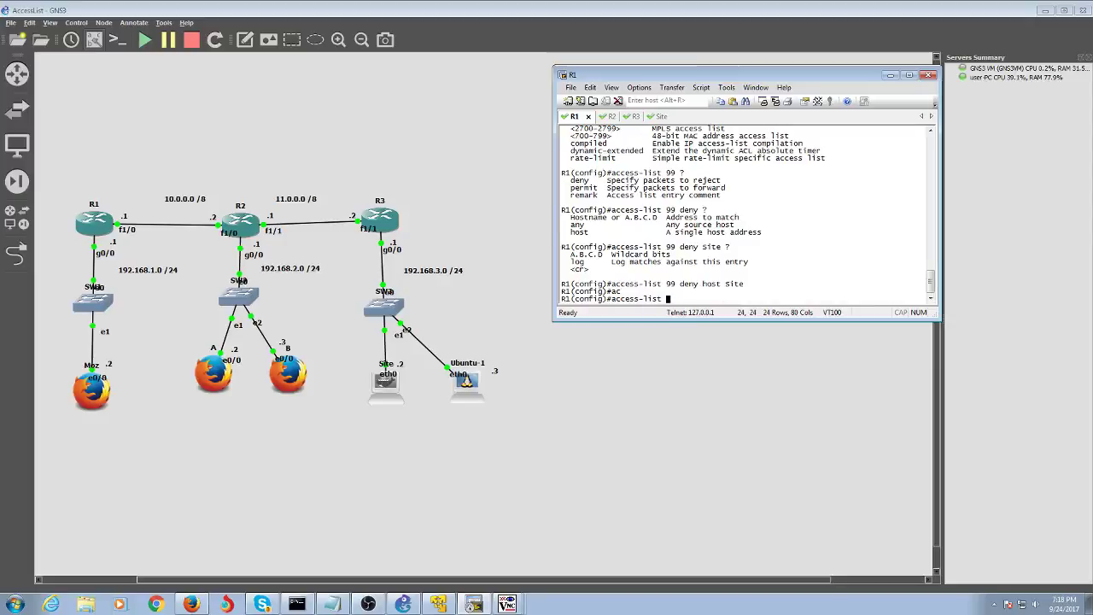
{"action": "type", "text": "99 permit any"}
{"action": "key", "text": "Return"}
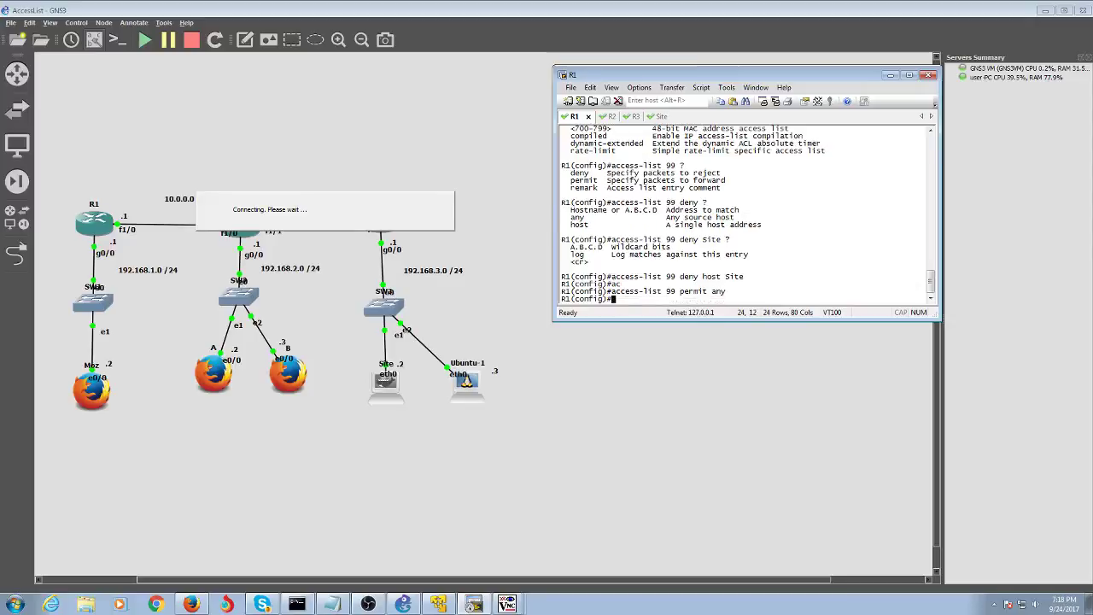
{"action": "type", "text": "end"}
{"action": "key", "text": "Return"}
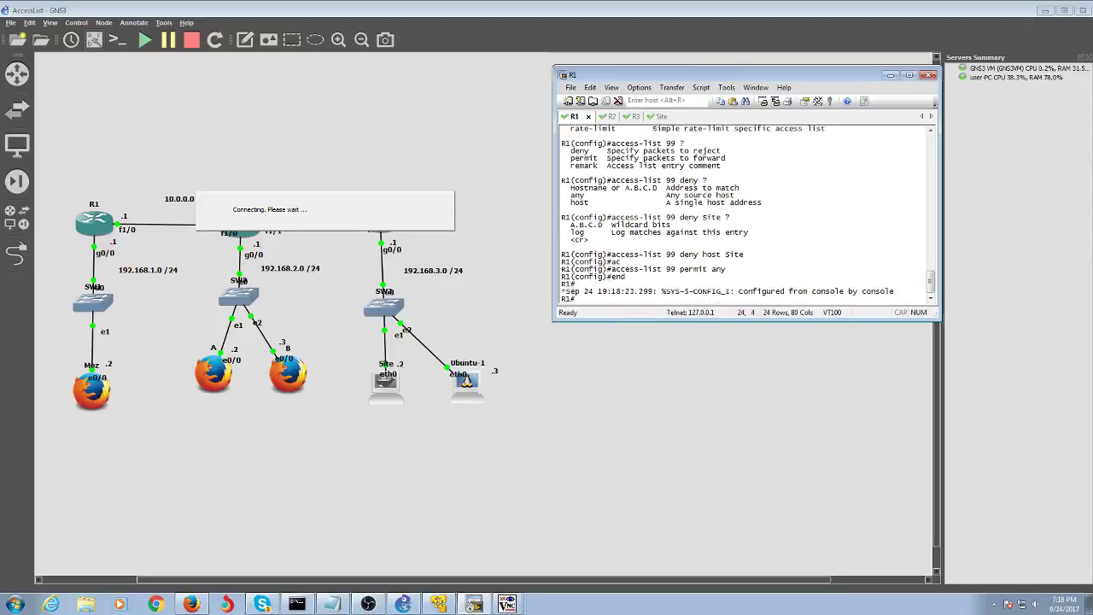
- Re-enter configuration mode on R1 and select interface GigabitEthernet 0/0
{"action": "type", "text": "conf t"}
{"action": "key", "text": "Return"}
{"action": "type", "text": "int"}
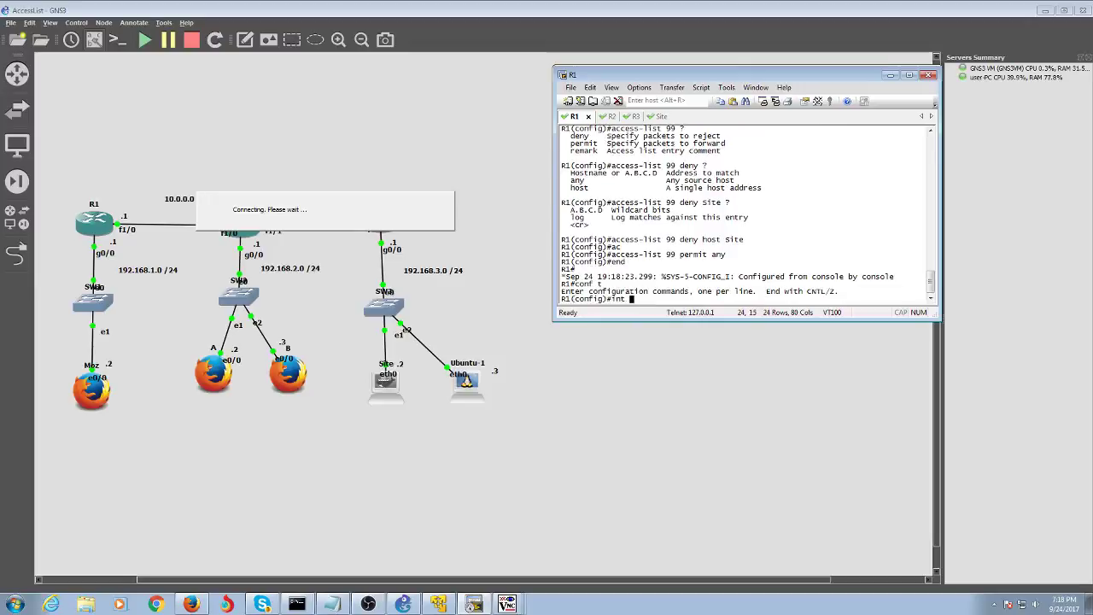
{"action": "type", "text": " gi"}
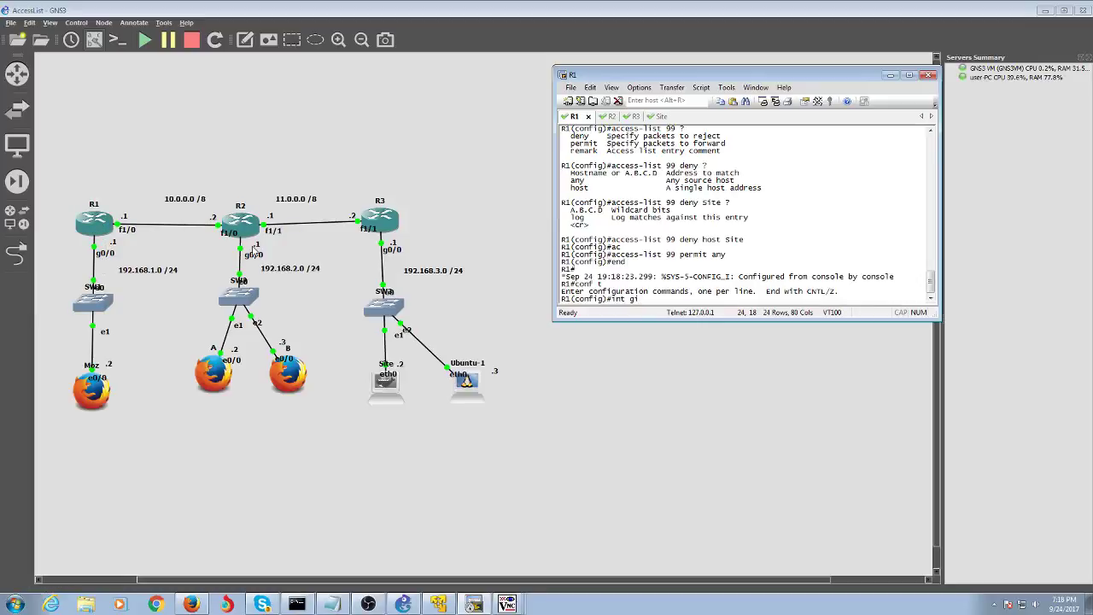
{"action": "type", "text": "ga"}
{"action": "key", "text": "Tab"}
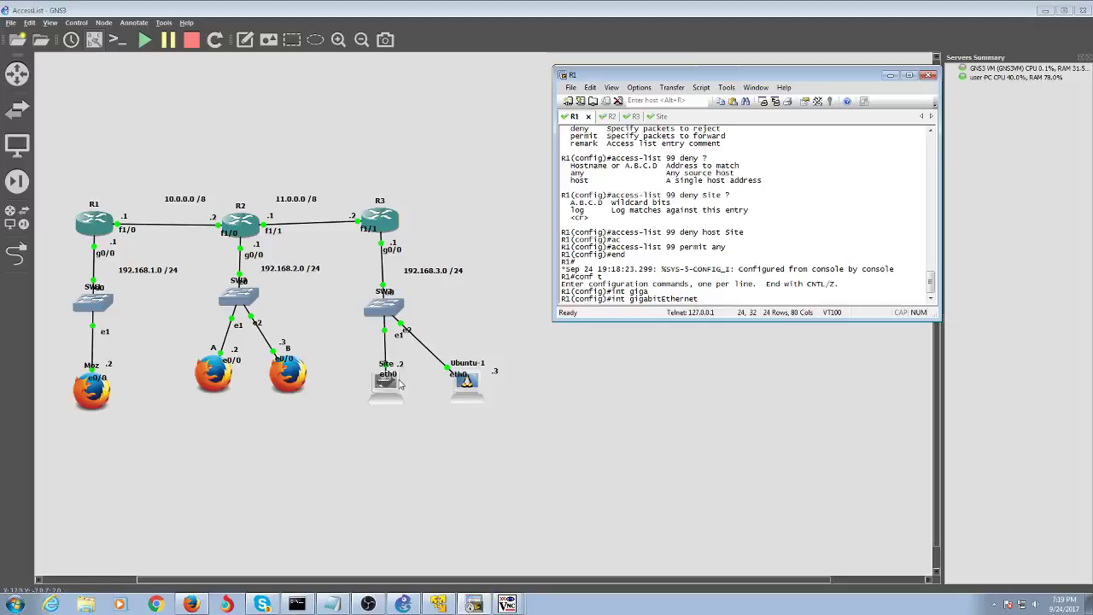
{"action": "type", "text": "0/0"}
{"action": "key", "text": "Return"}
- Apply 'ip access-group 99 out' on GigabitEthernet 0/0, then exit with end
{"action": "type", "text": "ip acc"}
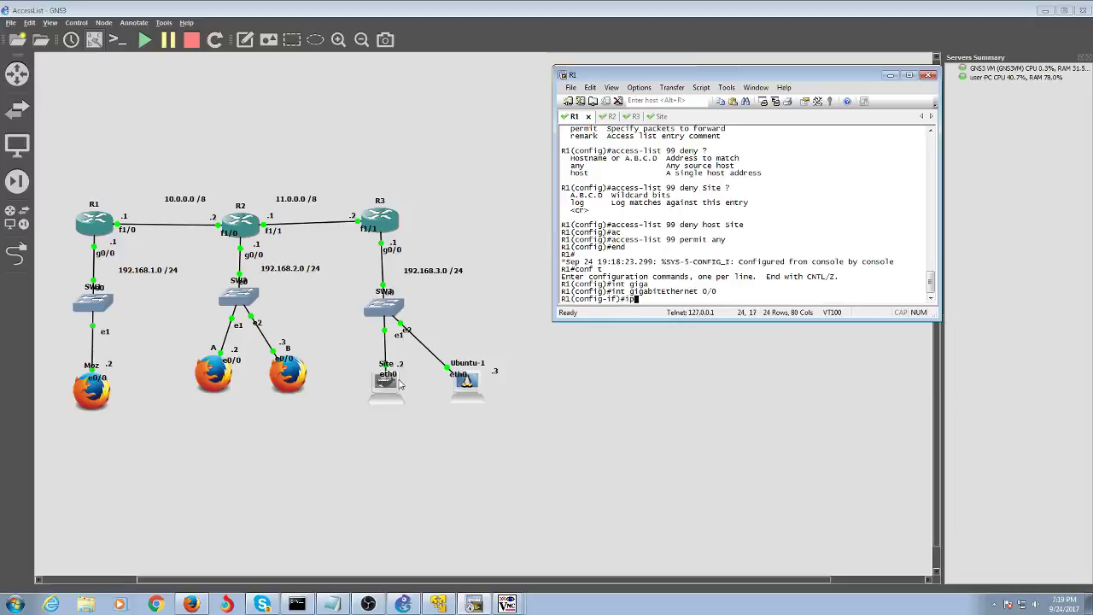
{"action": "key", "text": "Tab"}
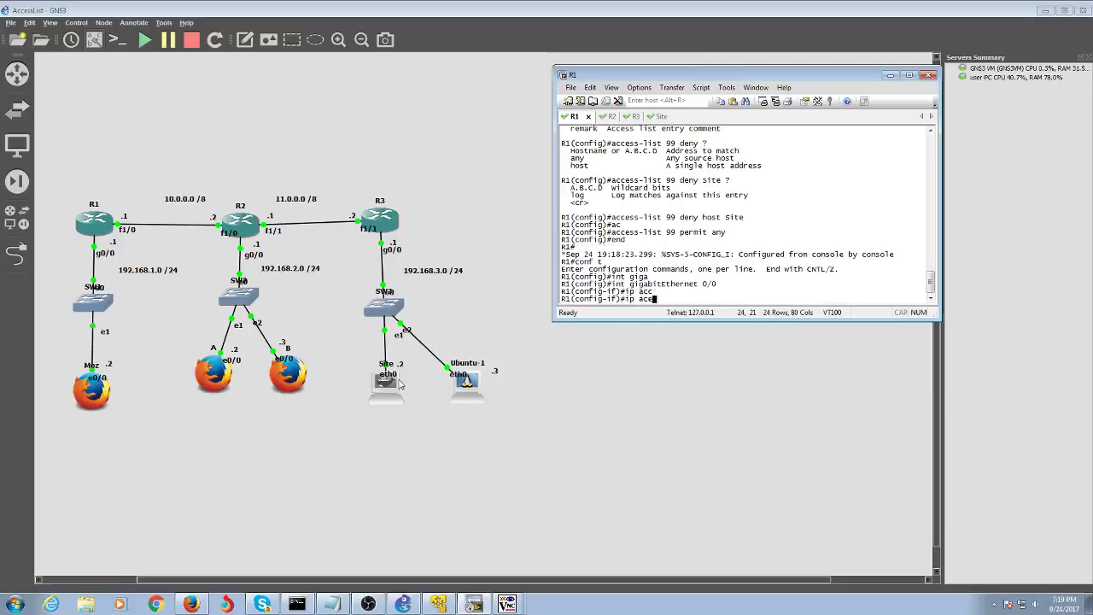
{"action": "type", "text": "es"}
{"action": "key", "text": "Tab"}
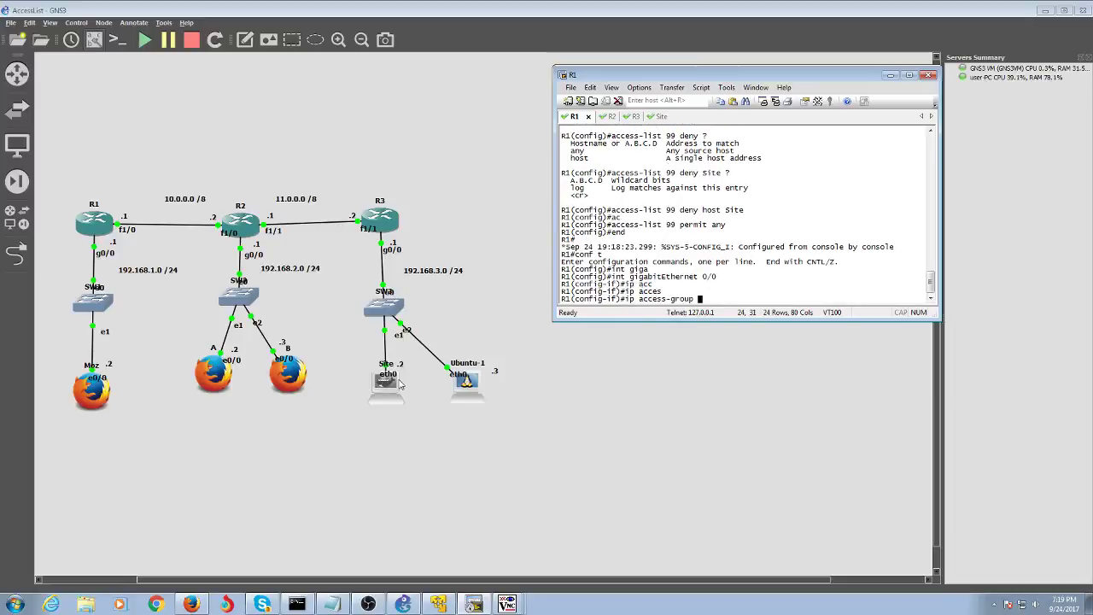
{"action": "type", "text": "99 "}
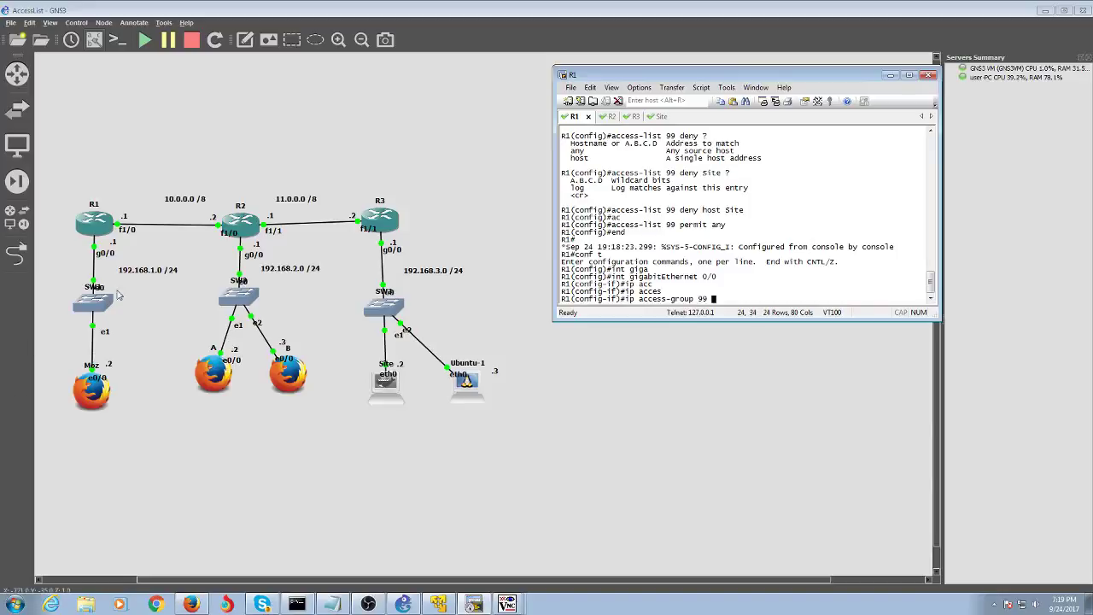
{"action": "type", "text": "?"}
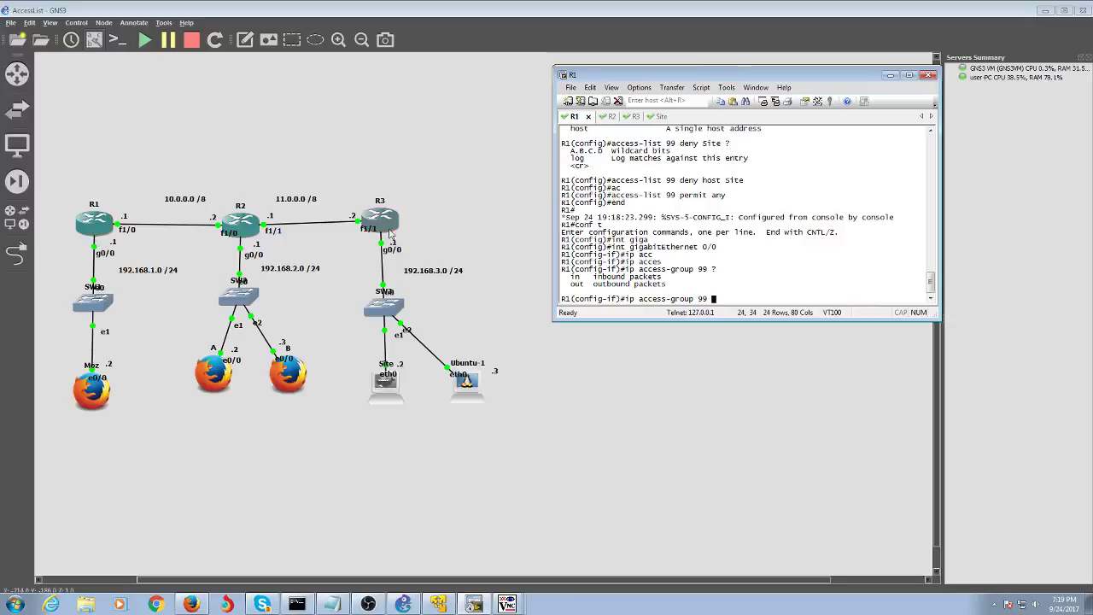
{"action": "double_click", "coordinate": [280, 232]}
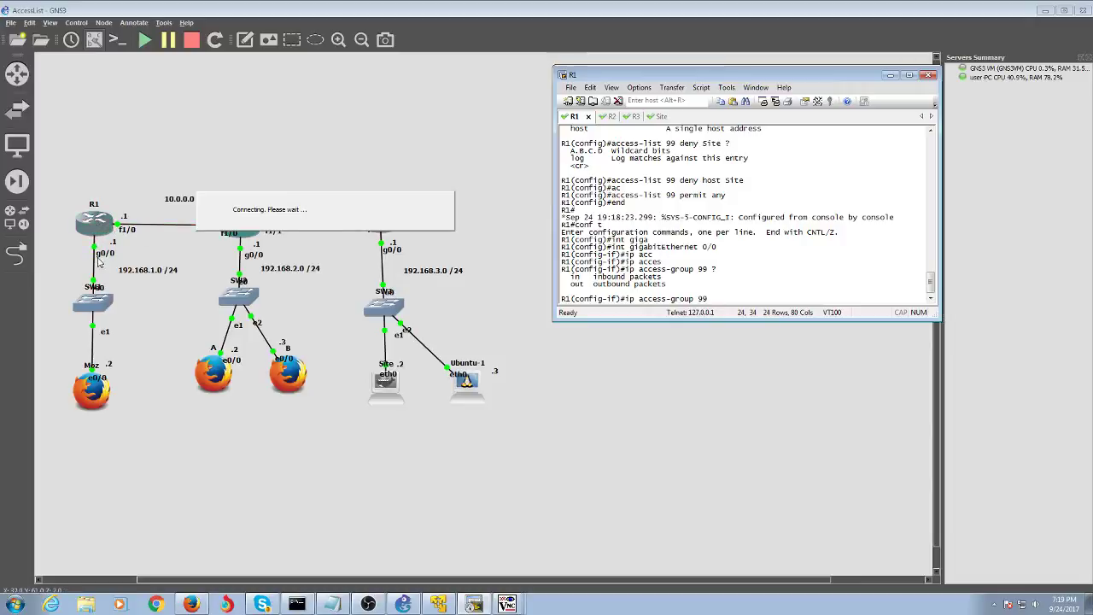
{"action": "type", "text": "out"}
{"action": "key", "text": "Return"}
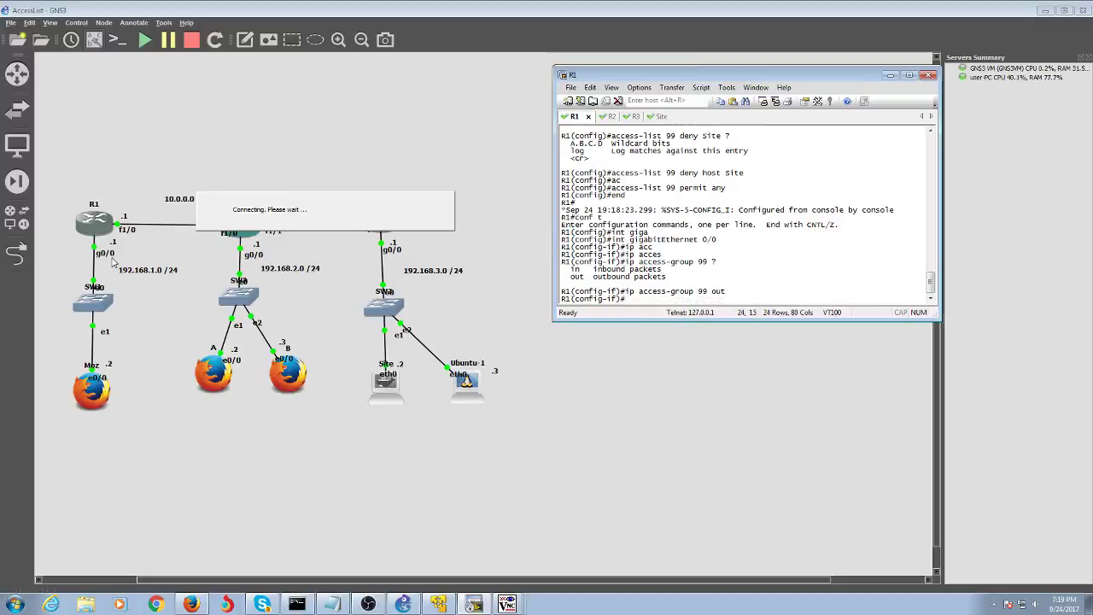
{"action": "type", "text": "end"}
{"action": "key", "text": "Return"}
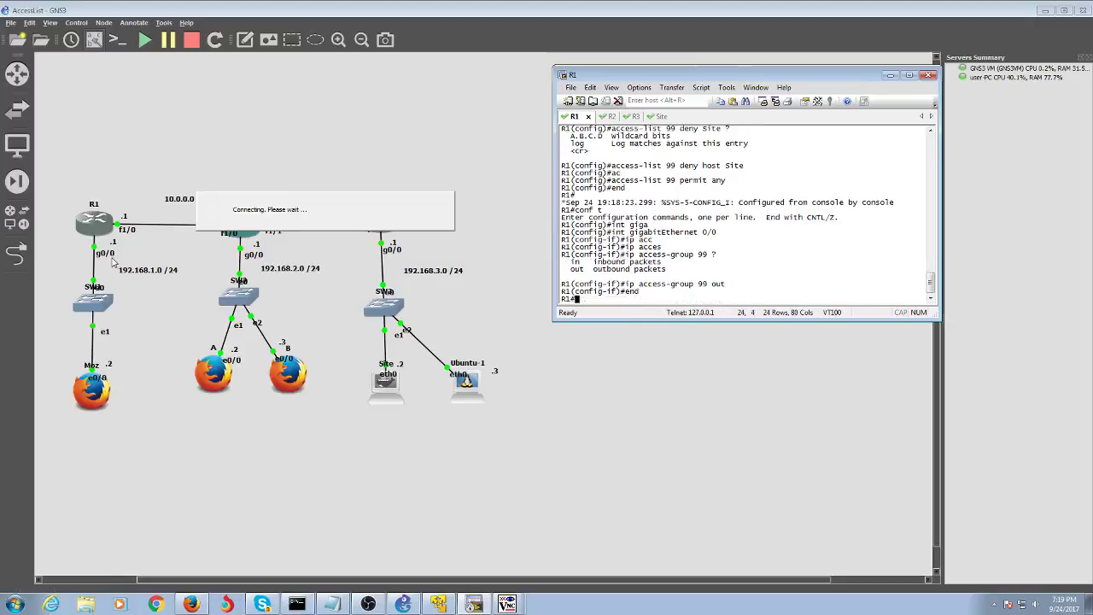
- Ping 192.168.3.2 from R1 and confirm 5/5 success
{"action": "type", "text": "pin"}
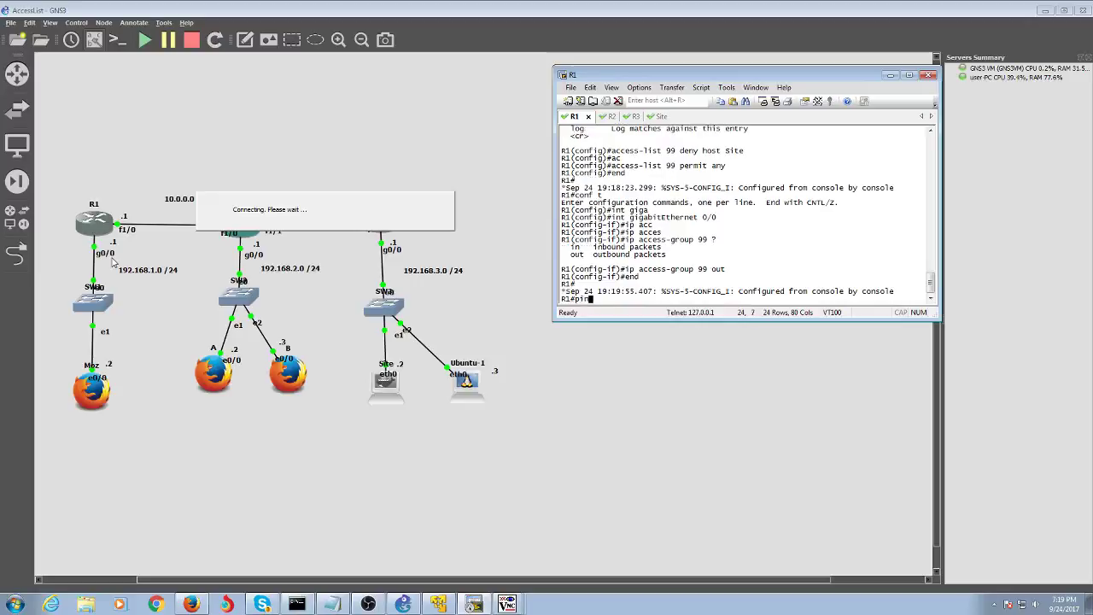
{"action": "type", "text": "g 1952"}
{"action": "key", "text": "BackSpace"}
{"action": "key", "text": "BackSpace"}
{"action": "type", "text": "92.168.3.2"}
{"action": "key", "text": "Return"}
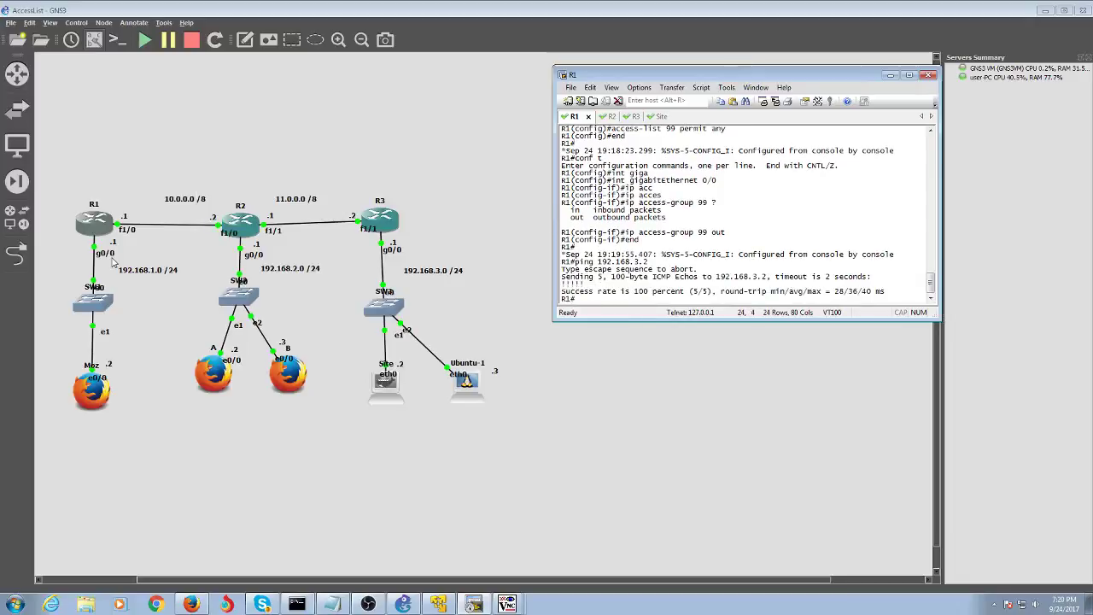
- Rerun the ping to 192.168.3.2 from Moz's terminal
{"action": "left_click", "coordinate": [509, 602]}
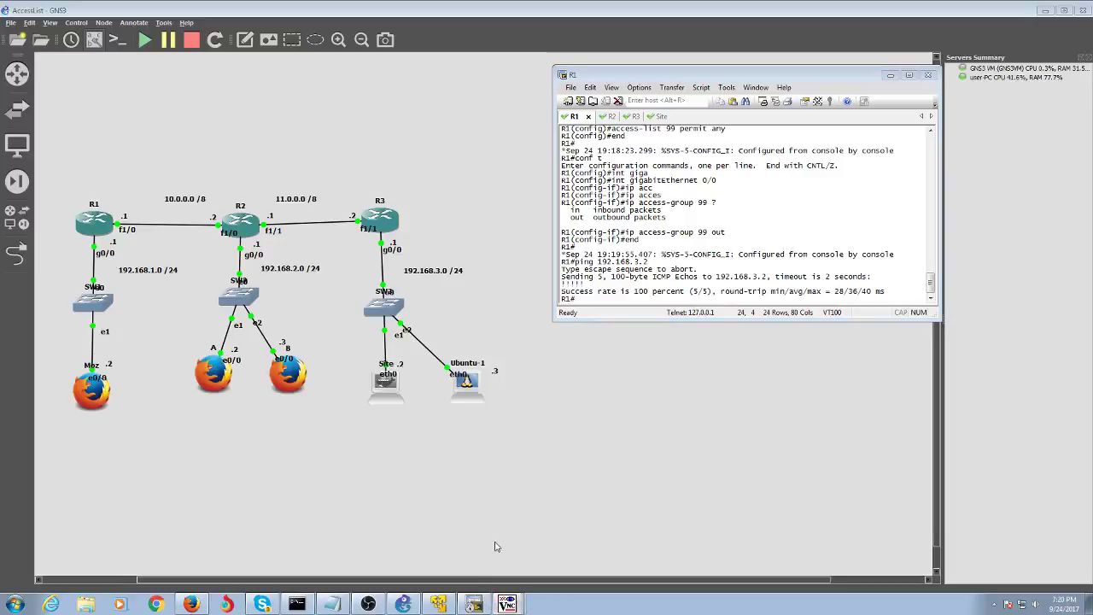
{"action": "key", "text": "Up"}
{"action": "key", "text": "Return"}
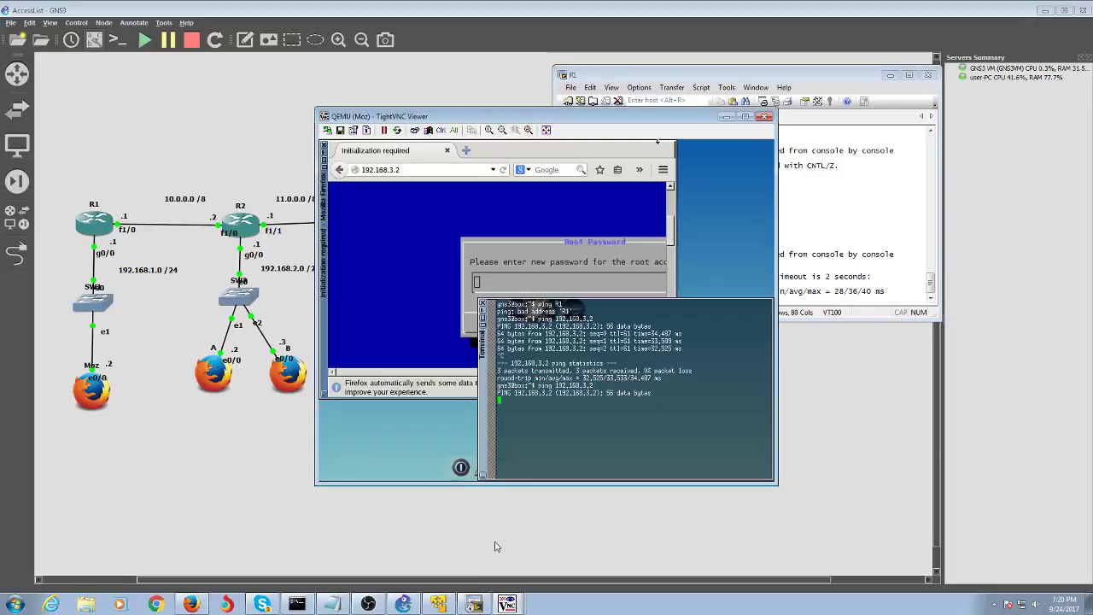
- Stop the failing ping to 192.168.3.2 and close the stalled Firefox window
{"action": "key", "text": "ctrl+c"}
{"action": "left_click", "coordinate": [415, 170]}
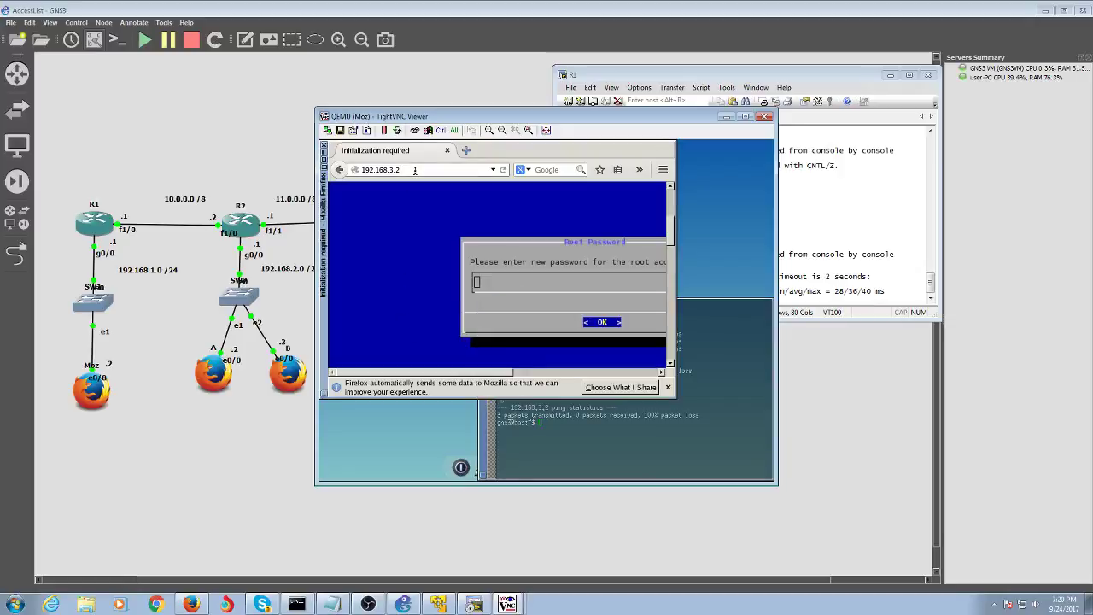
{"action": "key", "text": "Return"}
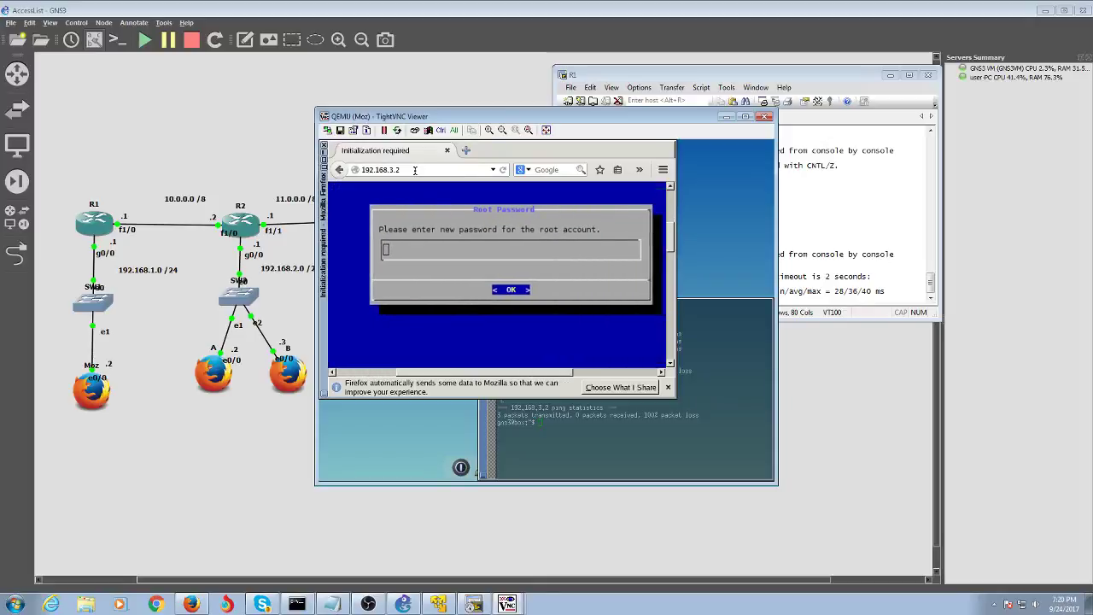
{"action": "left_click", "coordinate": [447, 152]}
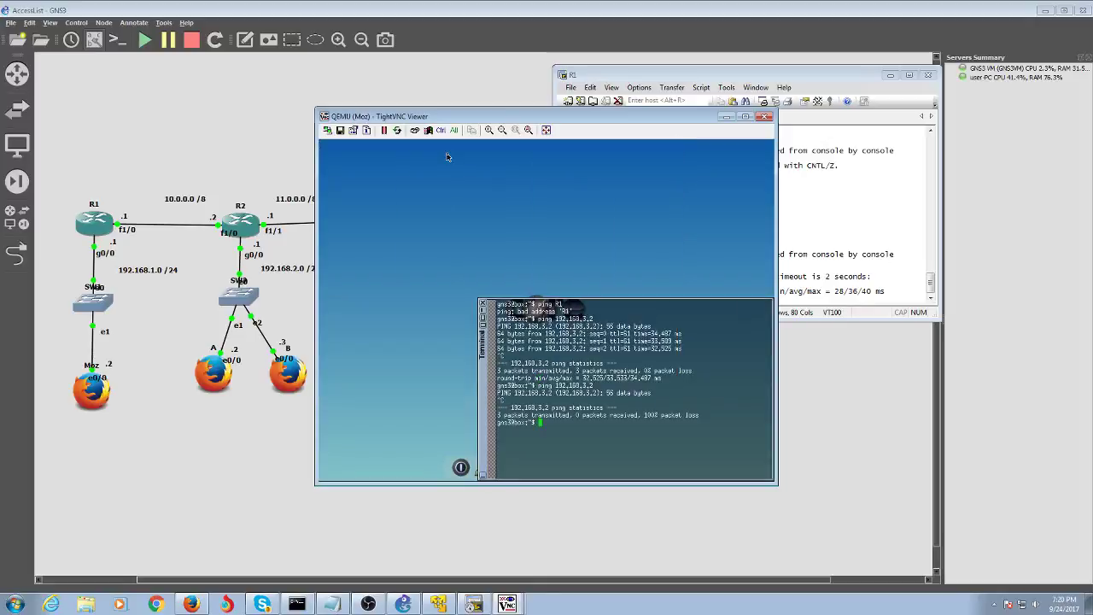
- Relaunch Firefox from the VM dock, load 192.168.3.2, and bring R1's console forward
{"action": "right_click", "coordinate": [385, 312]}
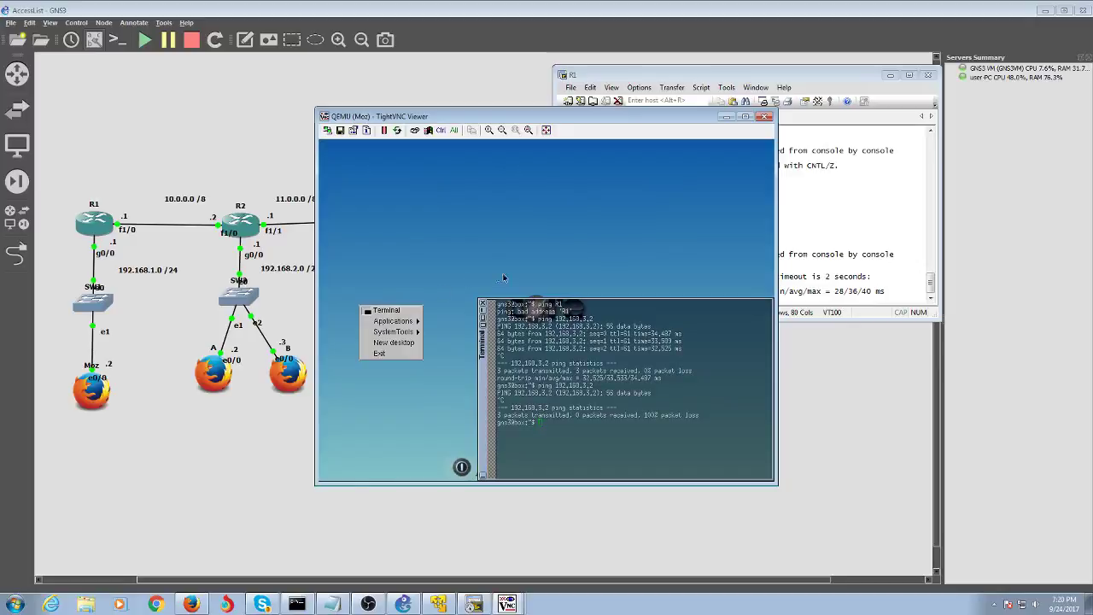
{"action": "left_click", "coordinate": [485, 316]}
{"action": "double_click", "coordinate": [485, 318]}
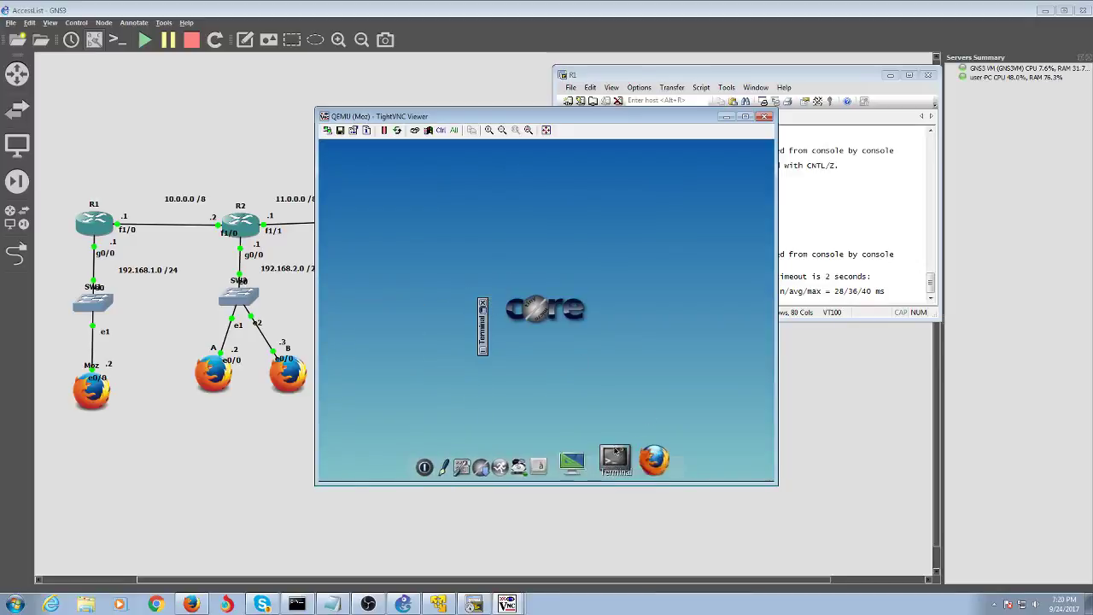
{"action": "left_click", "coordinate": [638, 461]}
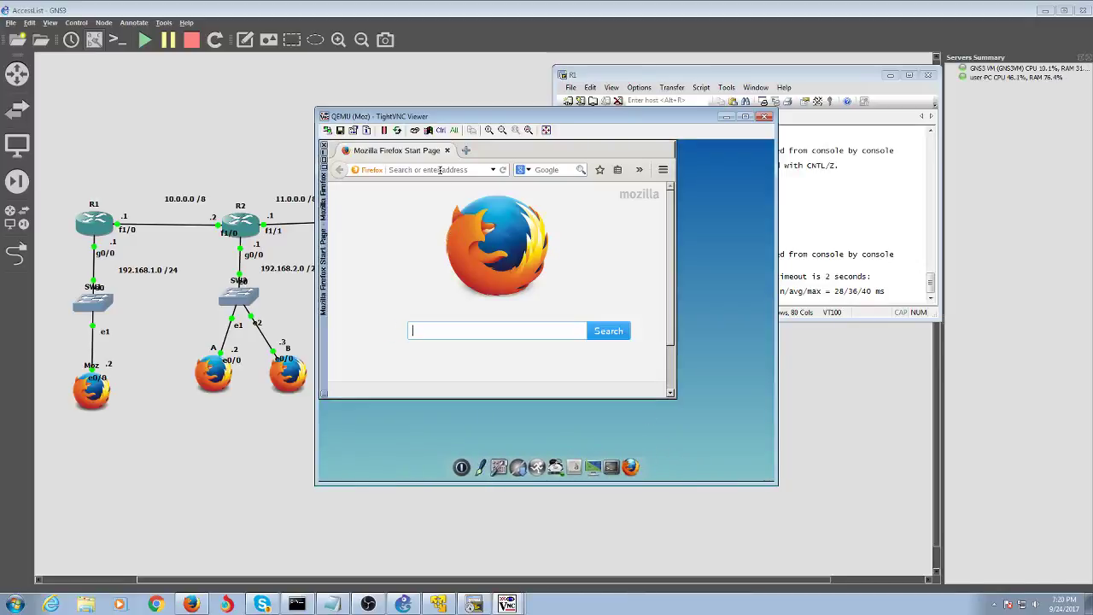
{"action": "type", "text": "192.1"}
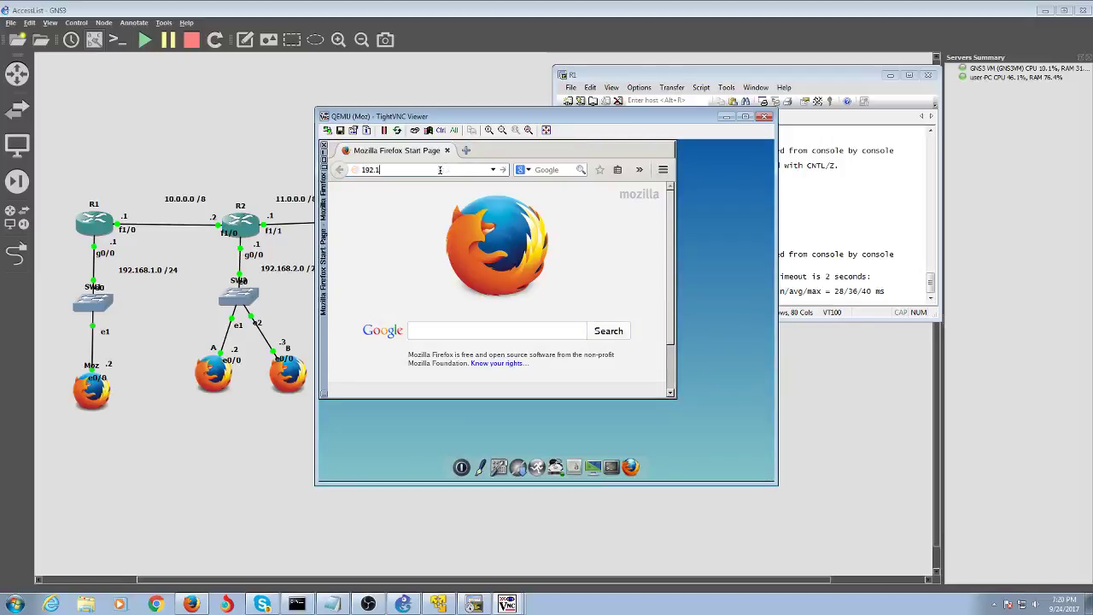
{"action": "type", "text": "68.3.2"}
{"action": "key", "text": "Return"}
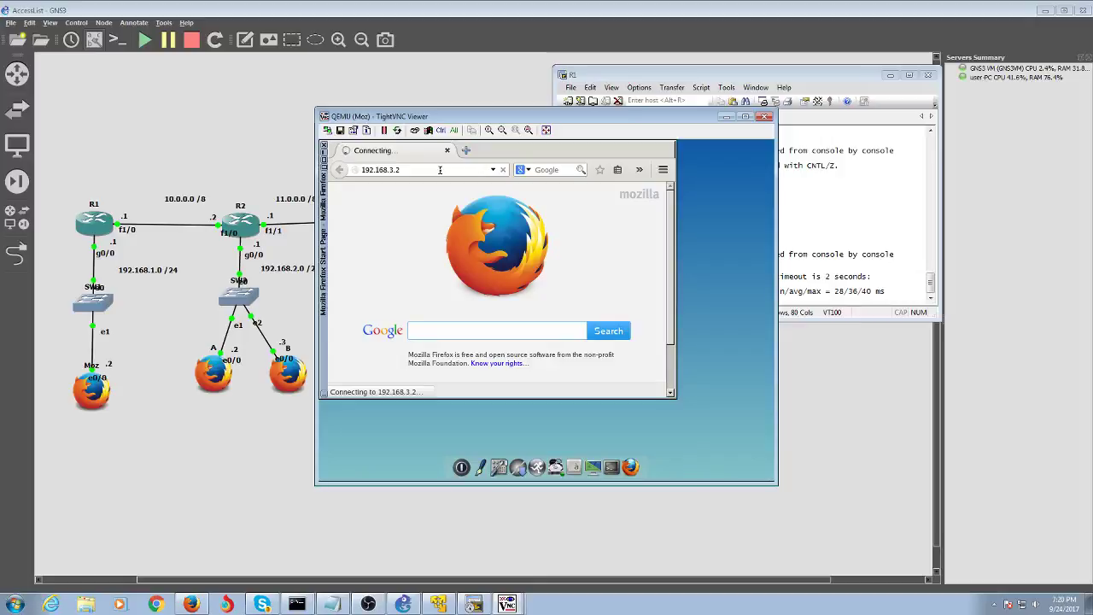
{"action": "left_click", "coordinate": [841, 213]}
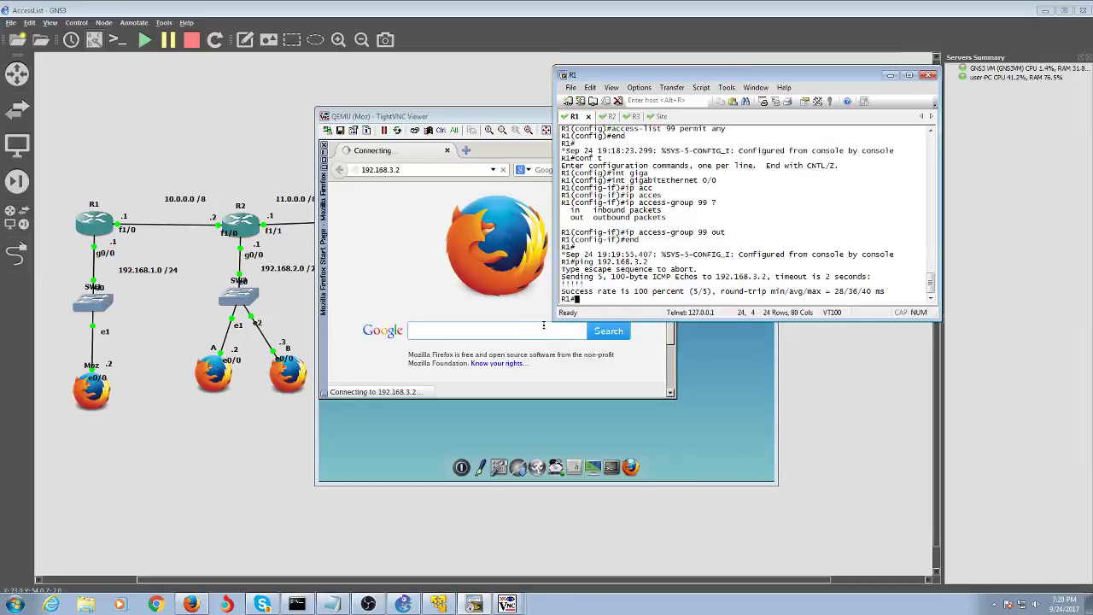
- Run 'telnet R3' from R1, which is refused without a password, then switch to R3's console prompt
{"action": "type", "text": "telnet R3"}
{"action": "key", "text": "Return"}
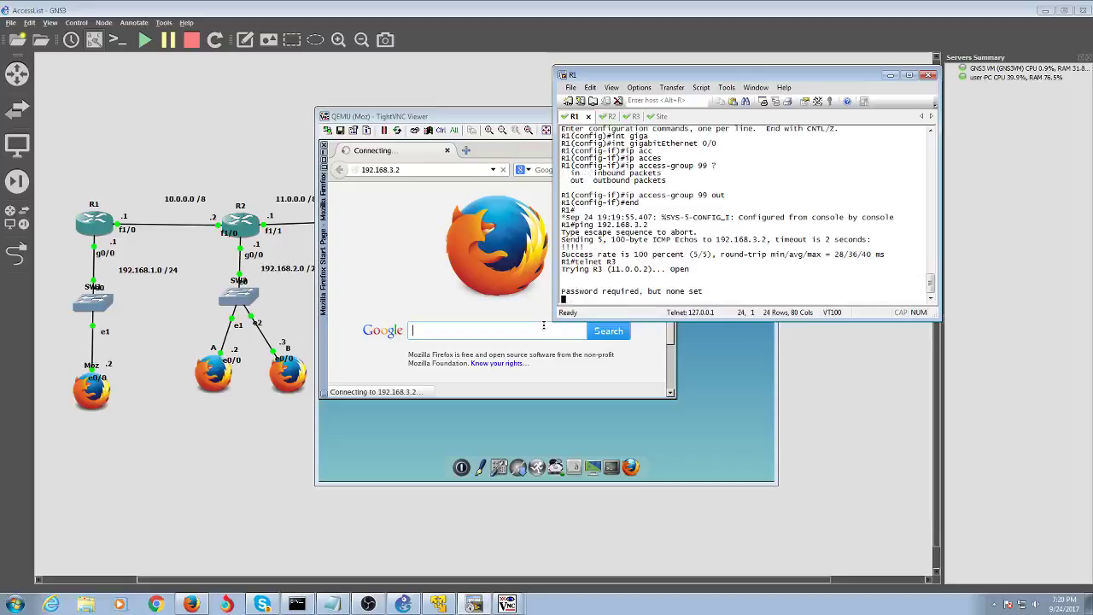
{"action": "left_click", "coordinate": [628, 117]}
{"action": "key", "text": "Return"}
{"action": "key", "text": "Return"}
{"action": "key", "text": "Return"}
{"action": "key", "text": "Return"}
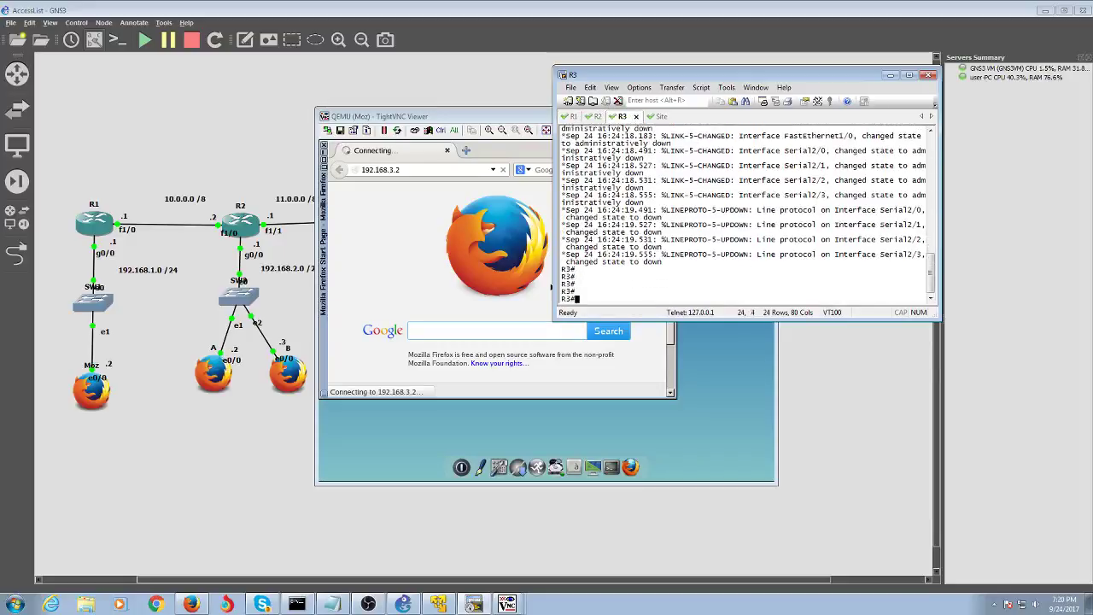
- On R3, enter line vty 0 14 configuration and set a vty password
{"action": "type", "text": "conf t"}
{"action": "key", "text": "Return"}
{"action": "type", "text": "line "}
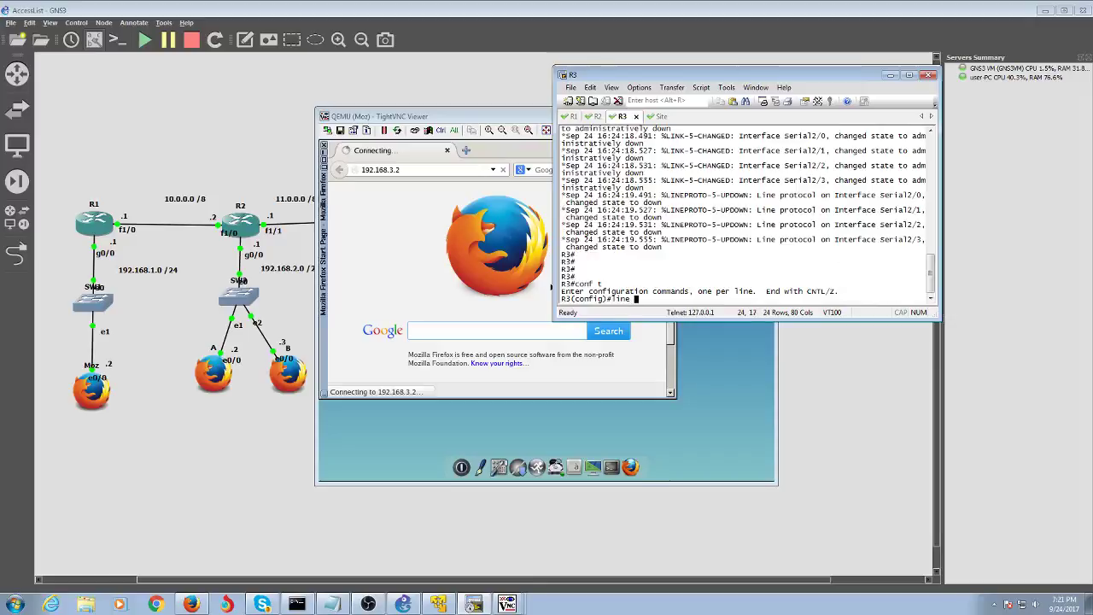
{"action": "type", "text": "vty"}
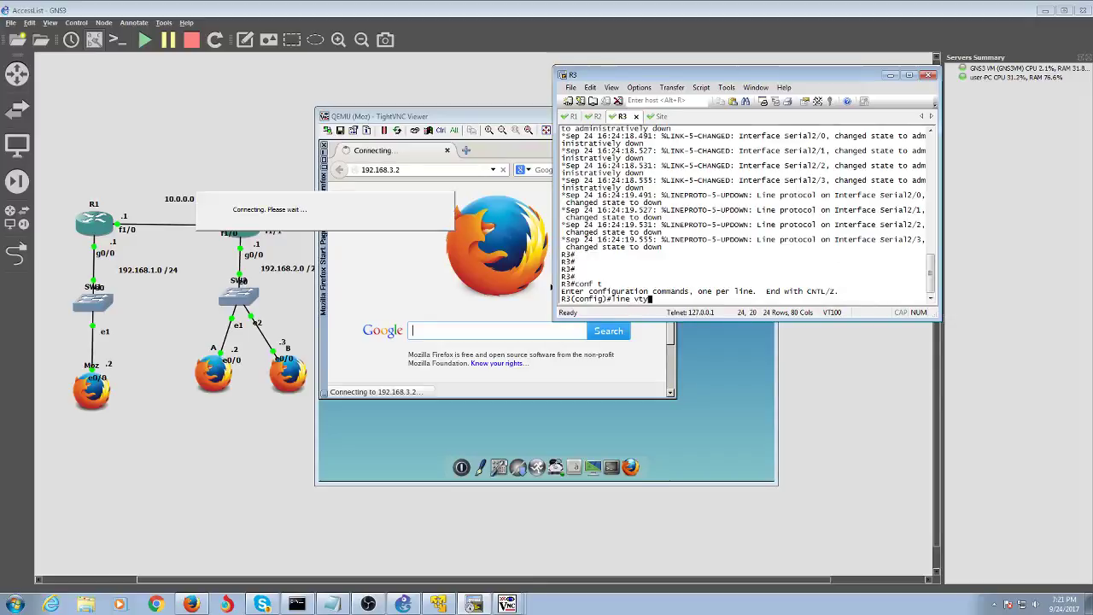
{"action": "type", "text": " 0 14"}
{"action": "key", "text": "Return"}
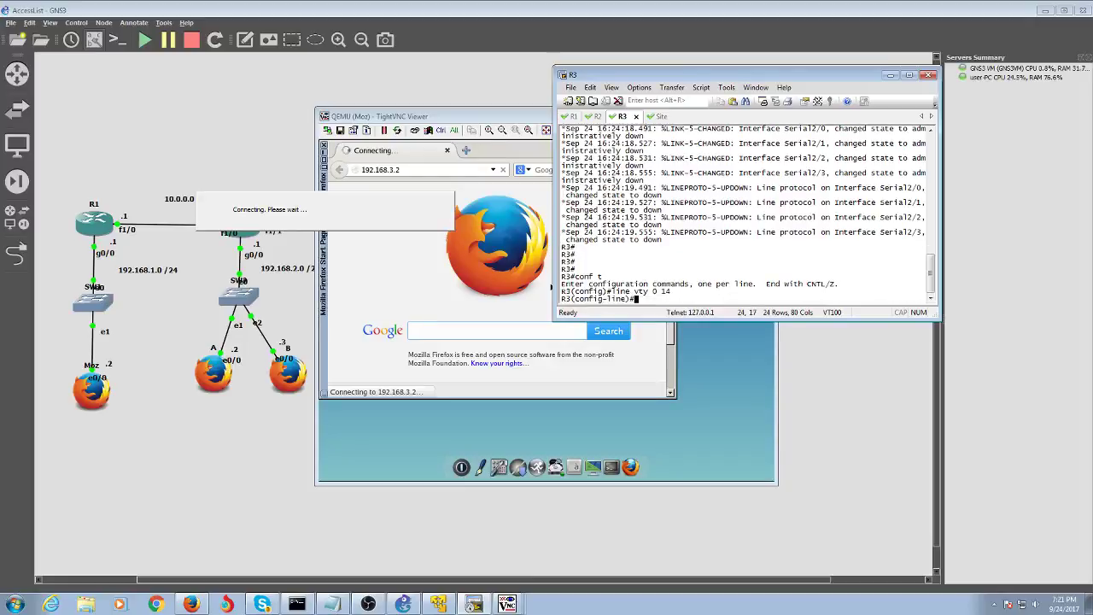
{"action": "type", "text": "pass"}
{"action": "key", "text": "Return"}
{"action": "type", "text": "pass "}
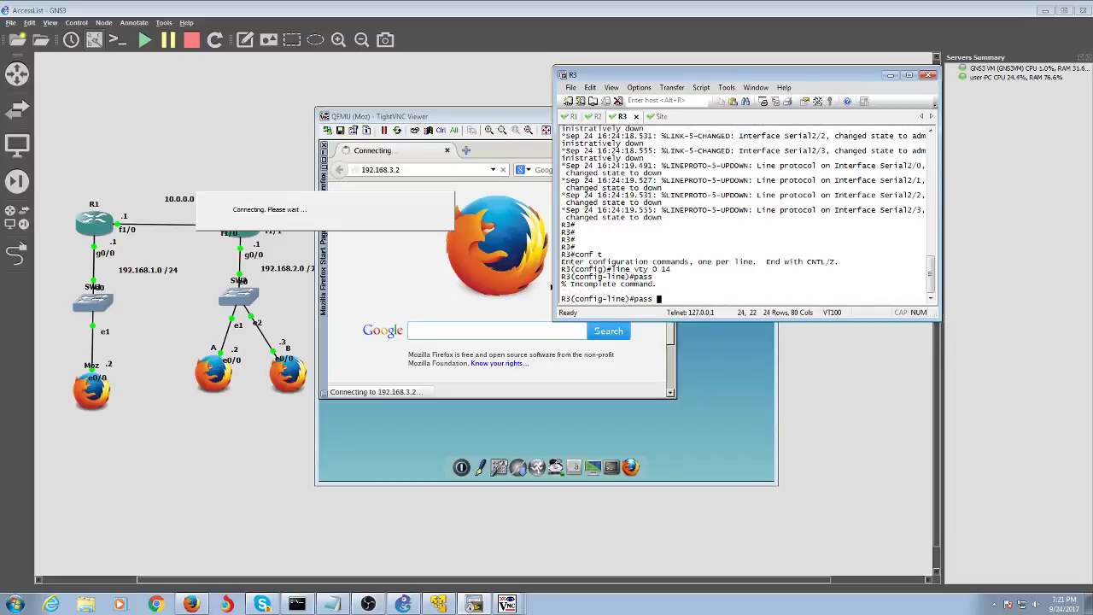
{"action": "type", "text": "pass"}
{"action": "key", "text": "Return"}
- Enable login and exec-timeout 0 0 on the vty lines, then end configuration
{"action": "type", "text": "login"}
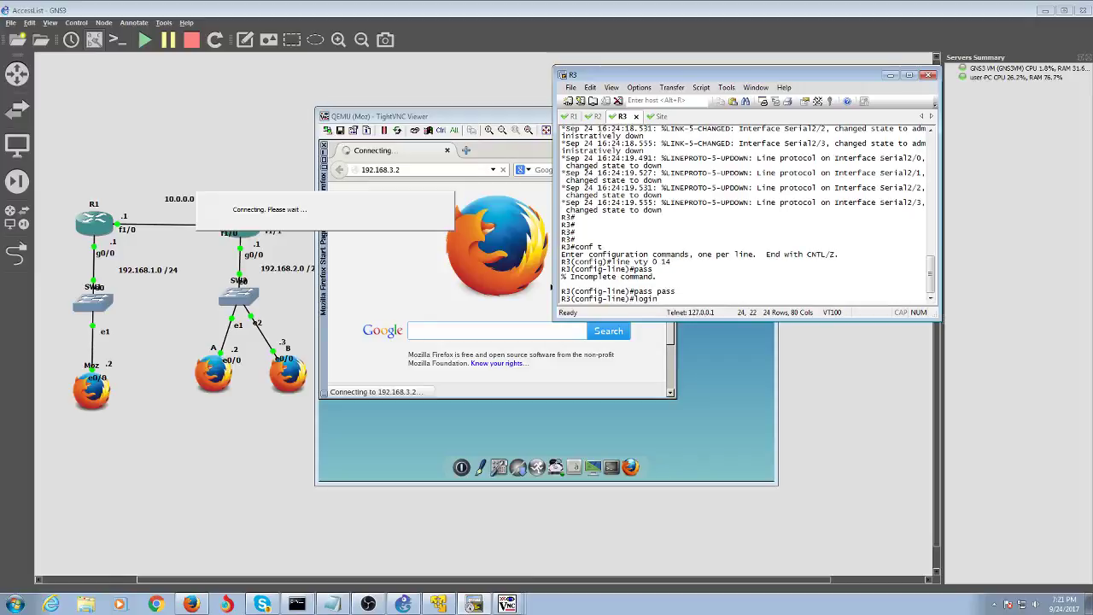
{"action": "key", "text": "Return"}
{"action": "type", "text": "exe"}
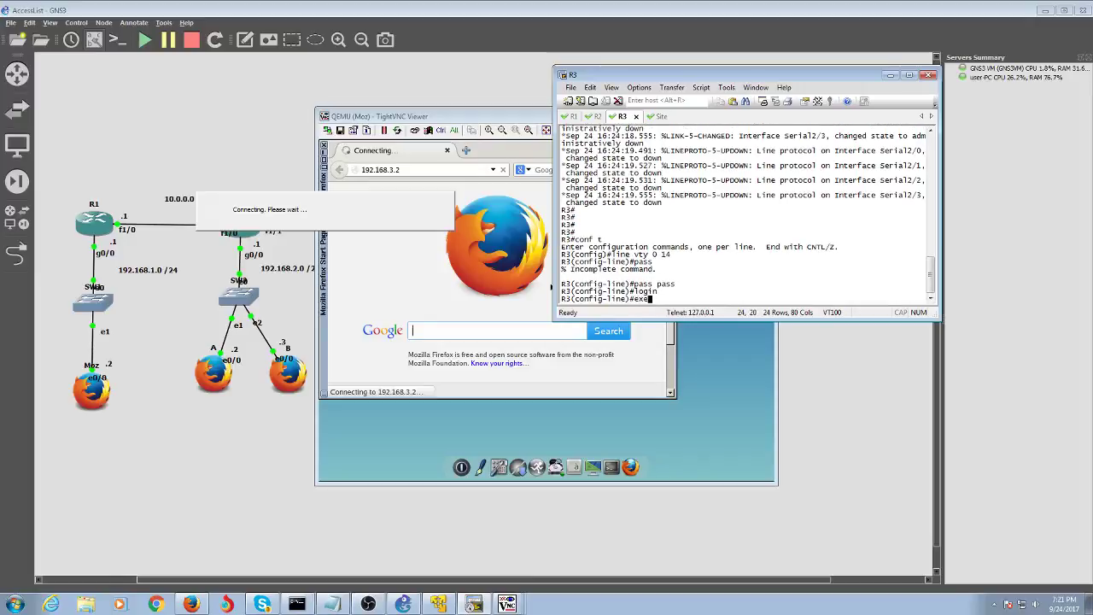
{"action": "key", "text": "Return"}
{"action": "type", "text": "exec-t"}
{"action": "key", "text": "Tab"}
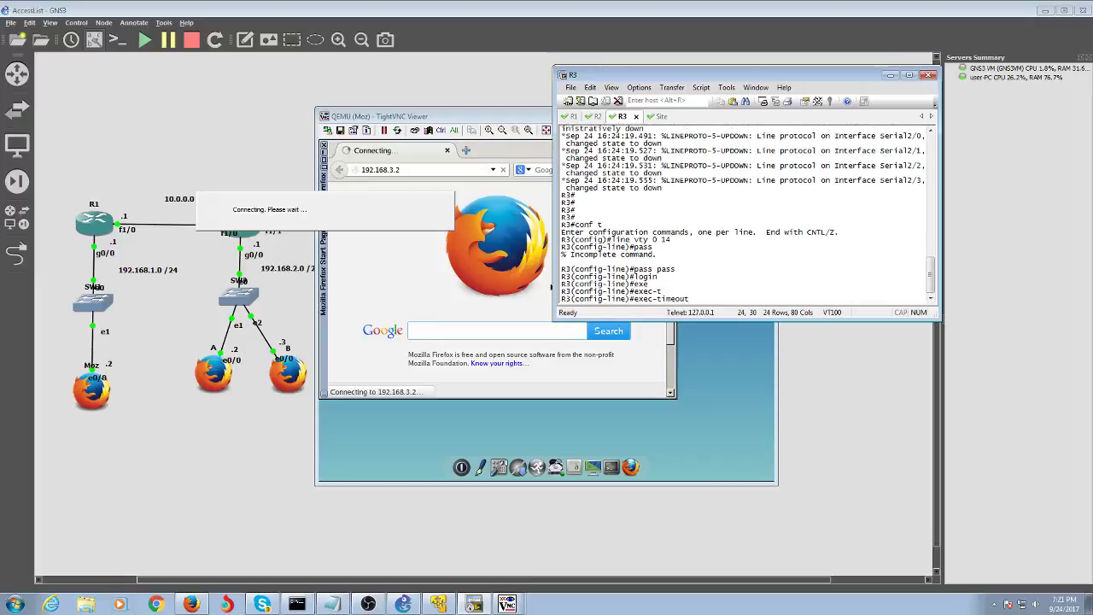
{"action": "type", "text": "0 0"}
{"action": "key", "text": "Return"}
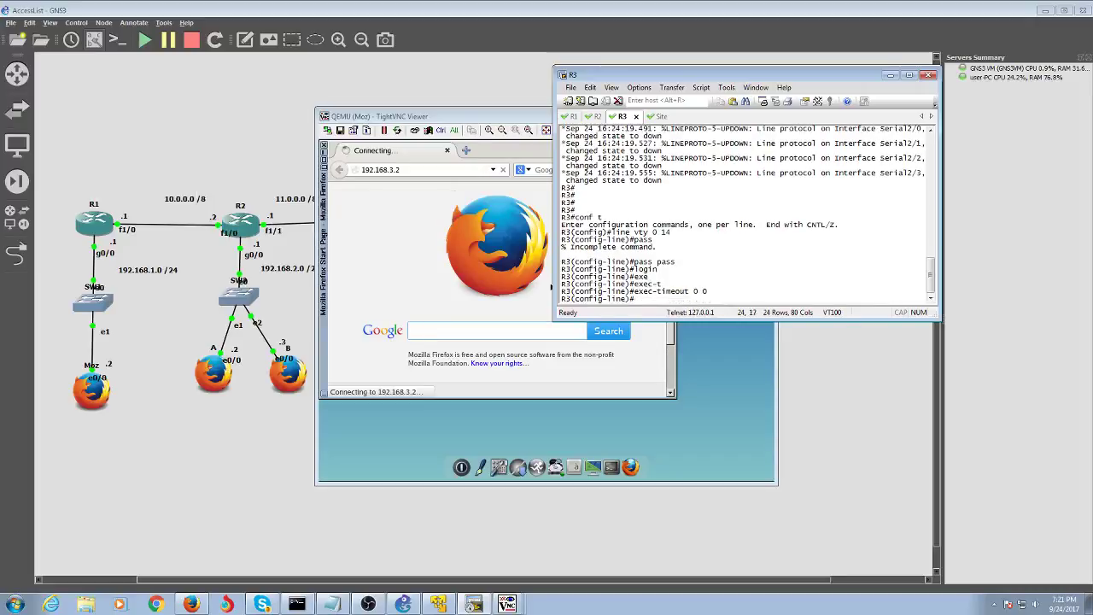
{"action": "type", "text": "end"}
{"action": "key", "text": "Return"}
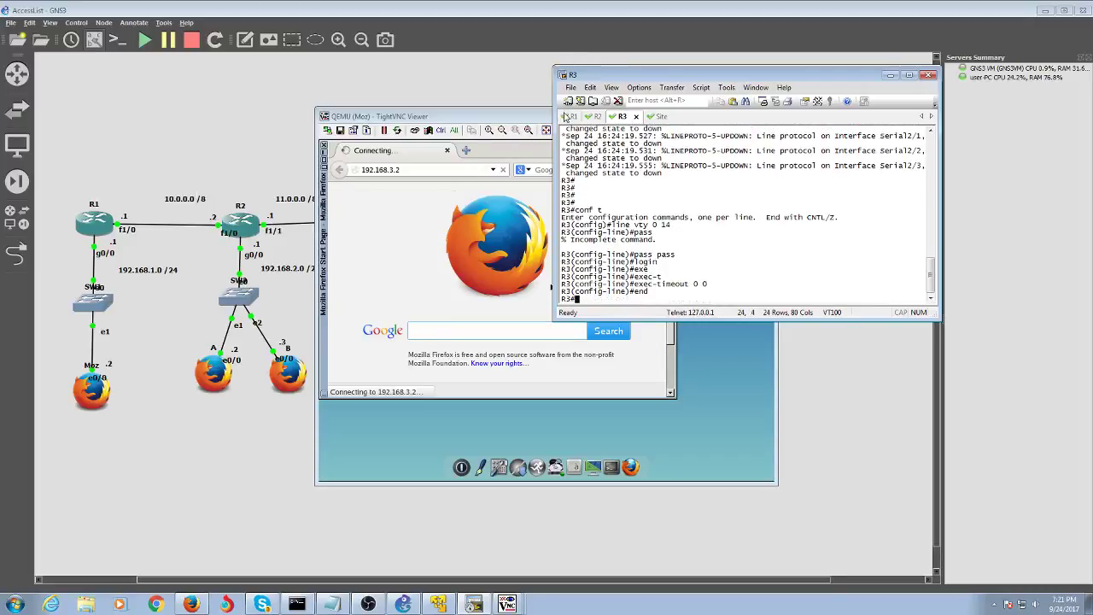
- From R1, run 'telnet R3' again, reaching R3's password prompt
{"action": "key", "text": "alt+1"}
{"action": "type", "text": "telnet"}
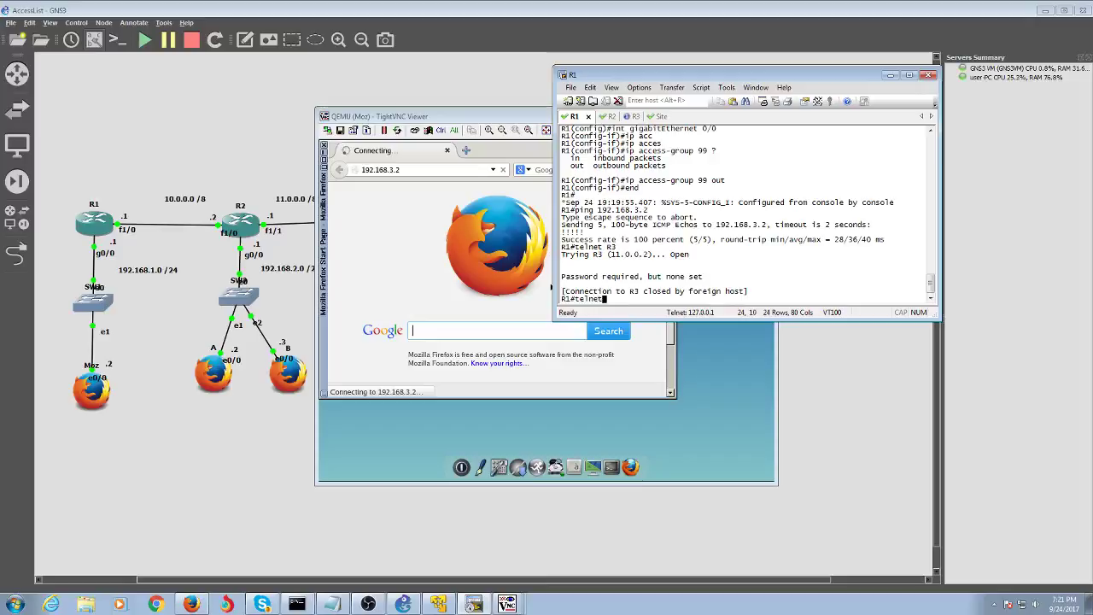
{"action": "type", "text": " R3"}
{"action": "key", "text": "Return"}
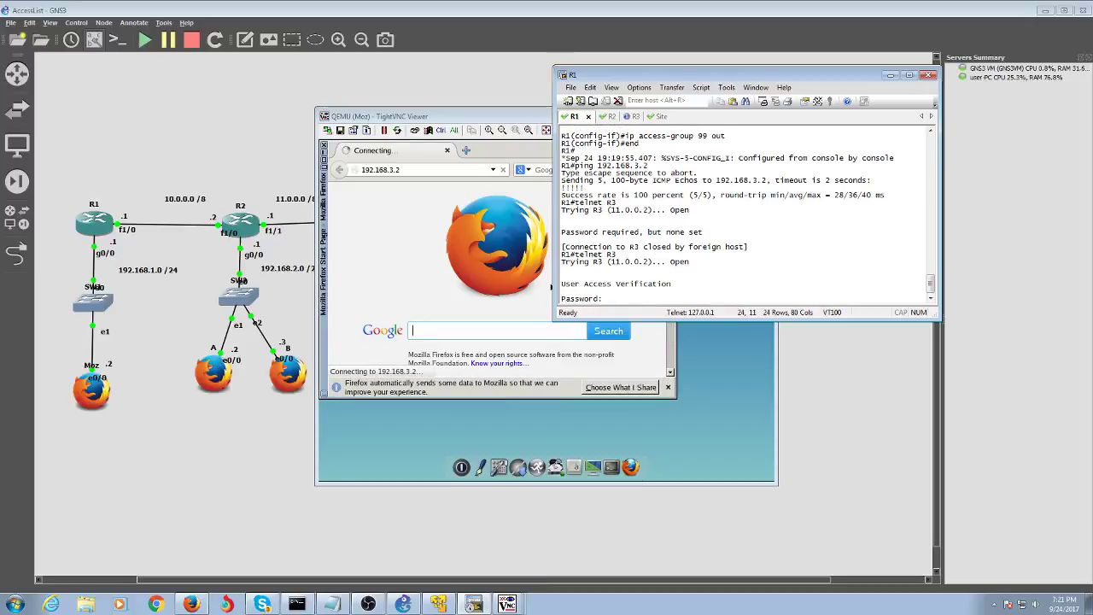
- Log in to R3 over telnet, try enable (refused without a password), and exit the session
{"action": "key", "text": "Return"}
{"action": "type", "text": "en"}
{"action": "key", "text": "Return"}
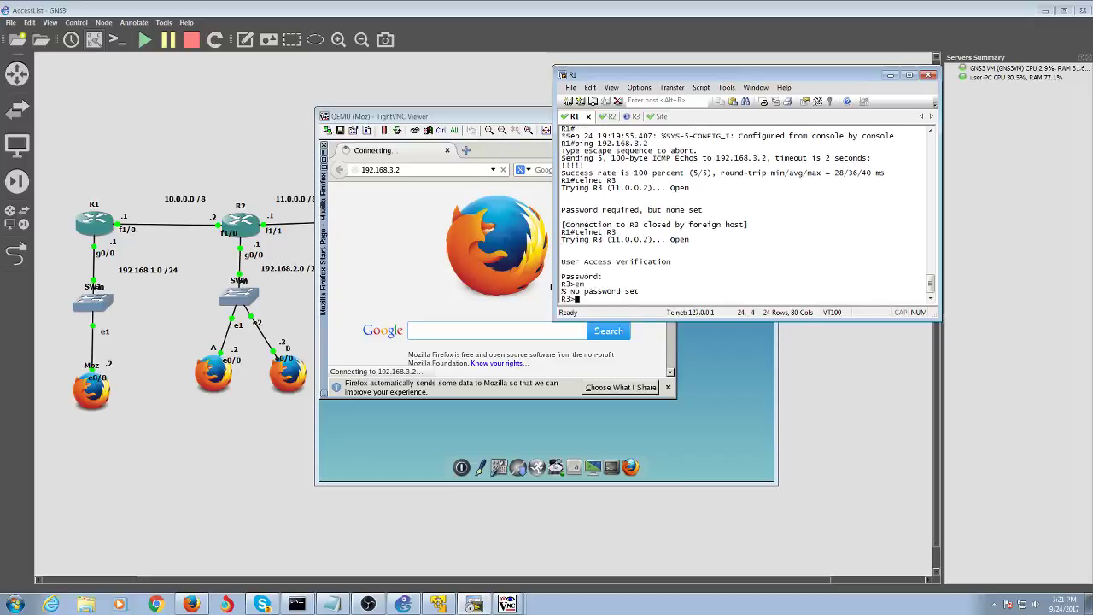
{"action": "type", "text": "exit"}
{"action": "key", "text": "Return"}
{"action": "type", "text": "exi"}
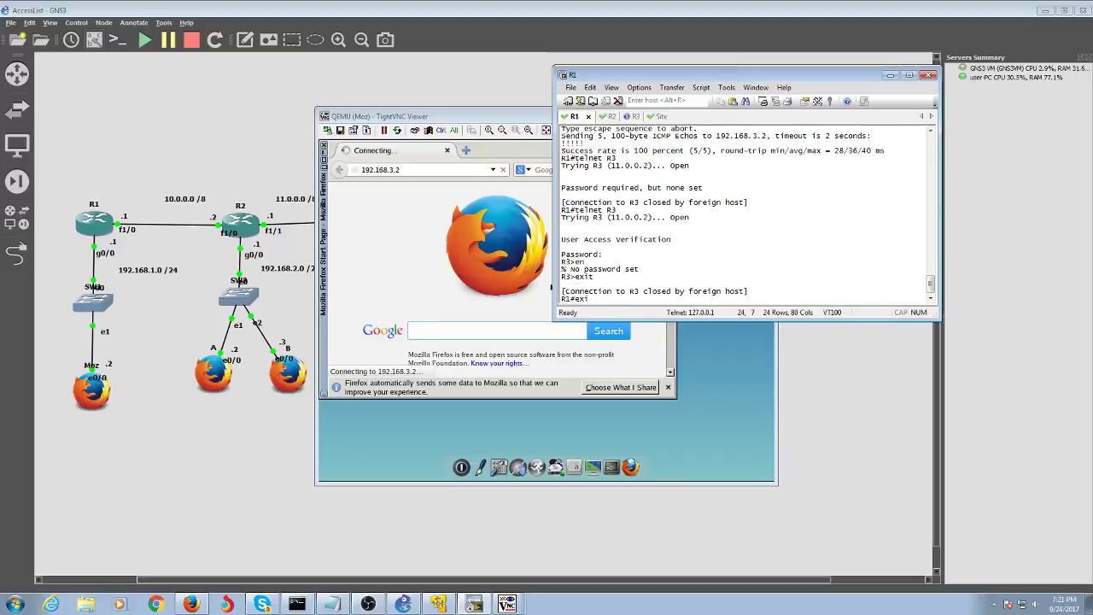
{"action": "key", "text": "BackSpace"}
{"action": "key", "text": "BackSpace"}
{"action": "key", "text": "BackSpace"}
- Return to R3's console session and enter global configuration mode with conf t
{"action": "left_click", "coordinate": [620, 117]}
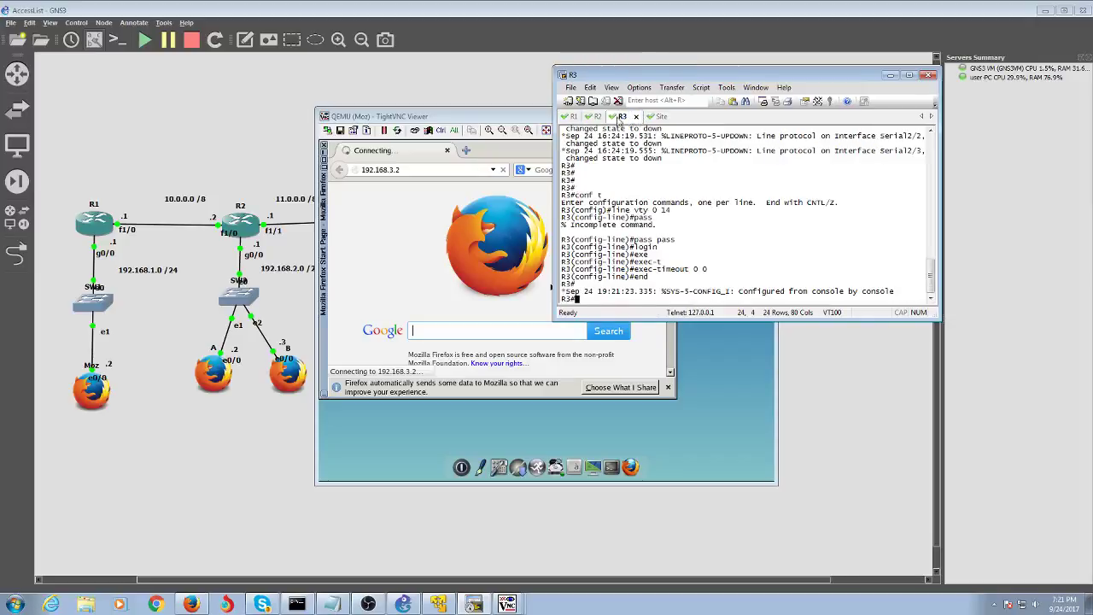
{"action": "left_click", "coordinate": [575, 117]}
{"action": "left_click", "coordinate": [168, 406]}
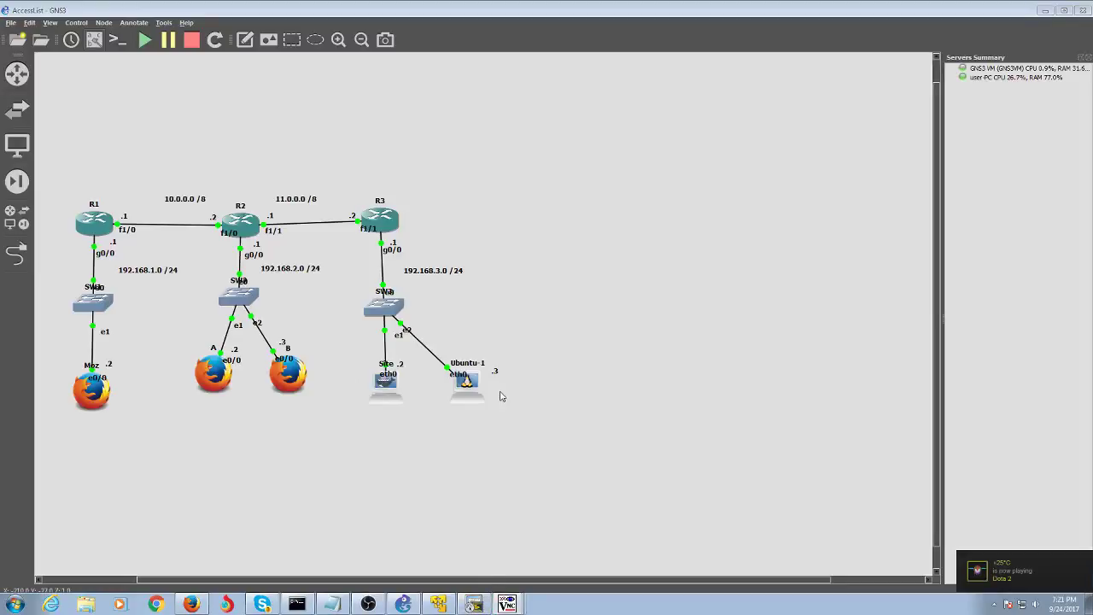
{"action": "left_click", "coordinate": [473, 603]}
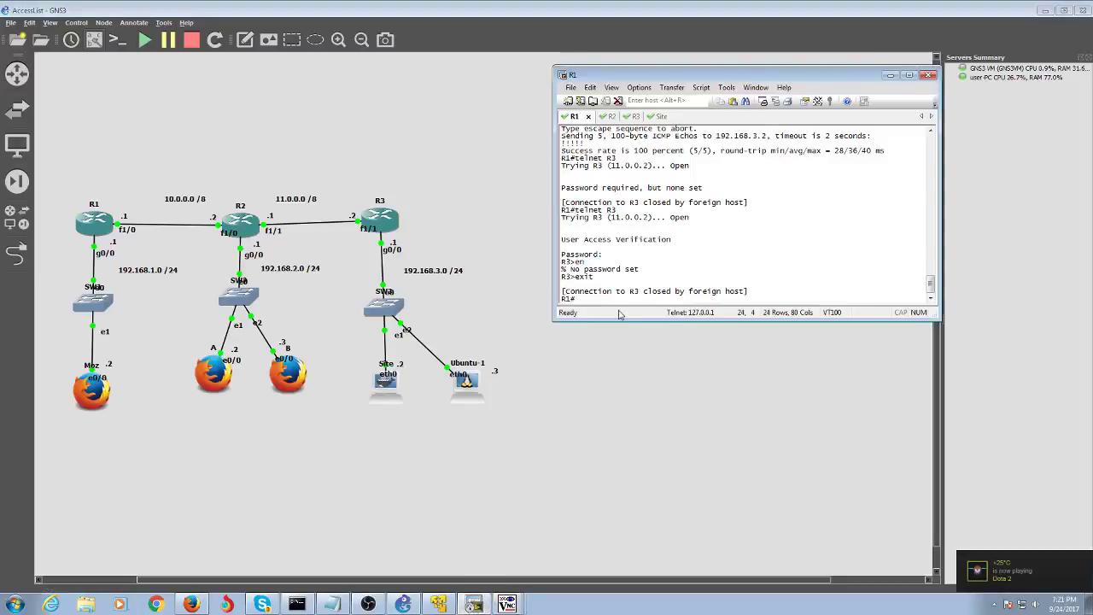
{"action": "left_click", "coordinate": [635, 117]}
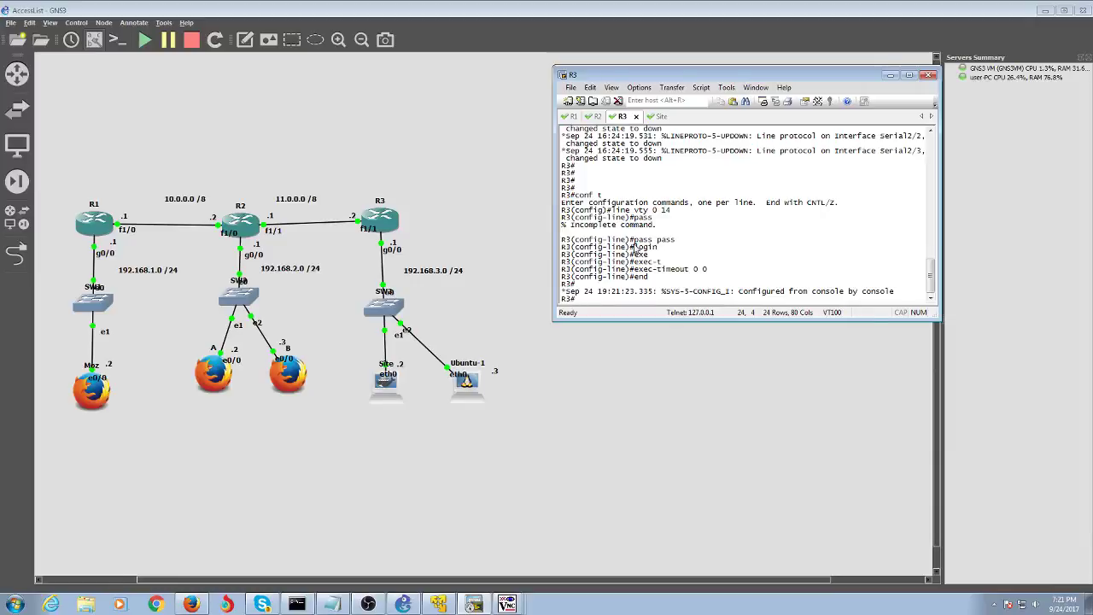
{"action": "type", "text": "p"}
{"action": "key", "text": "BackSpace"}
{"action": "type", "text": "conf t"}
{"action": "key", "text": "Return"}
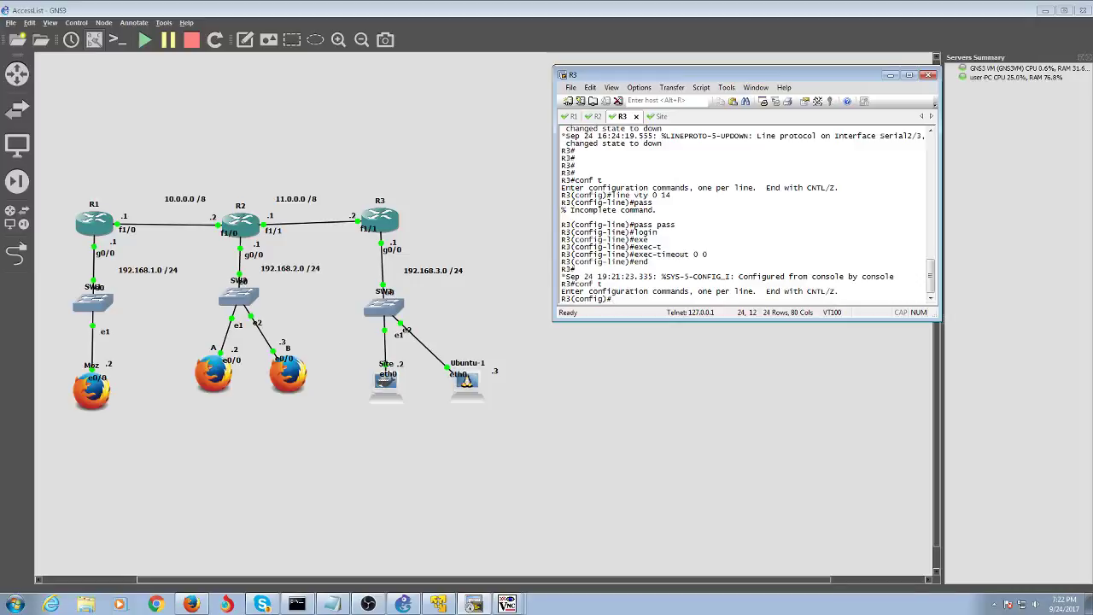
- Try access-list with Telnet and extended keywords, which R3 rejects, and clear them
{"action": "type", "text": "acc"}
{"action": "key", "text": "Tab"}
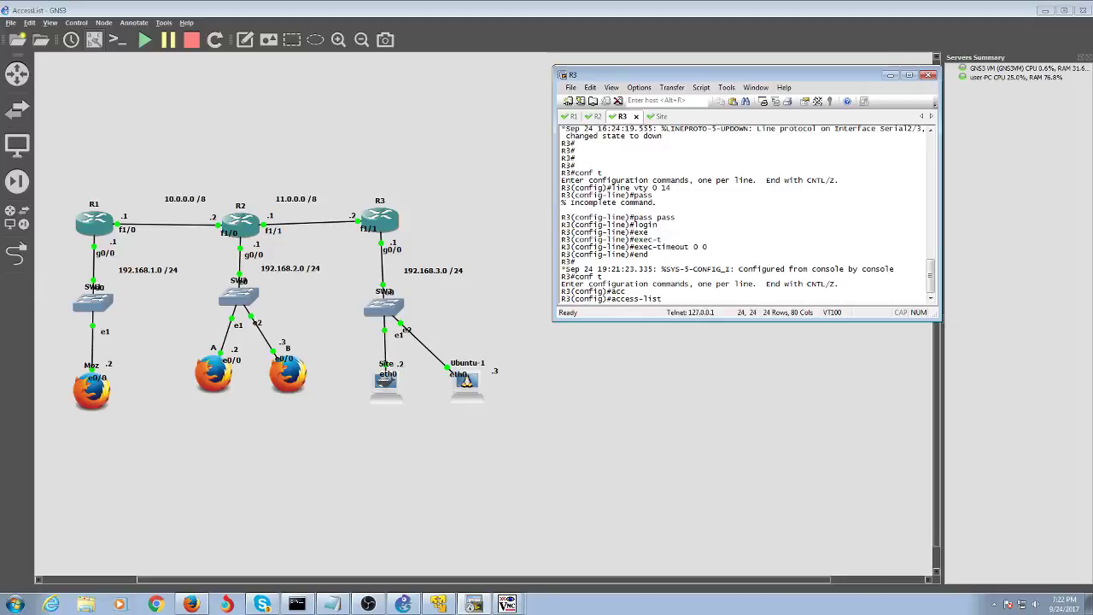
{"action": "type", "text": "Telnet"}
{"action": "key", "text": "Return"}
{"action": "key", "text": "Up"}
{"action": "key", "text": "BackSpace"}
{"action": "key", "text": "BackSpace"}
{"action": "key", "text": "BackSpace"}
{"action": "key", "text": "BackSpace"}
{"action": "key", "text": "BackSpace"}
{"action": "key", "text": "BackSpace"}
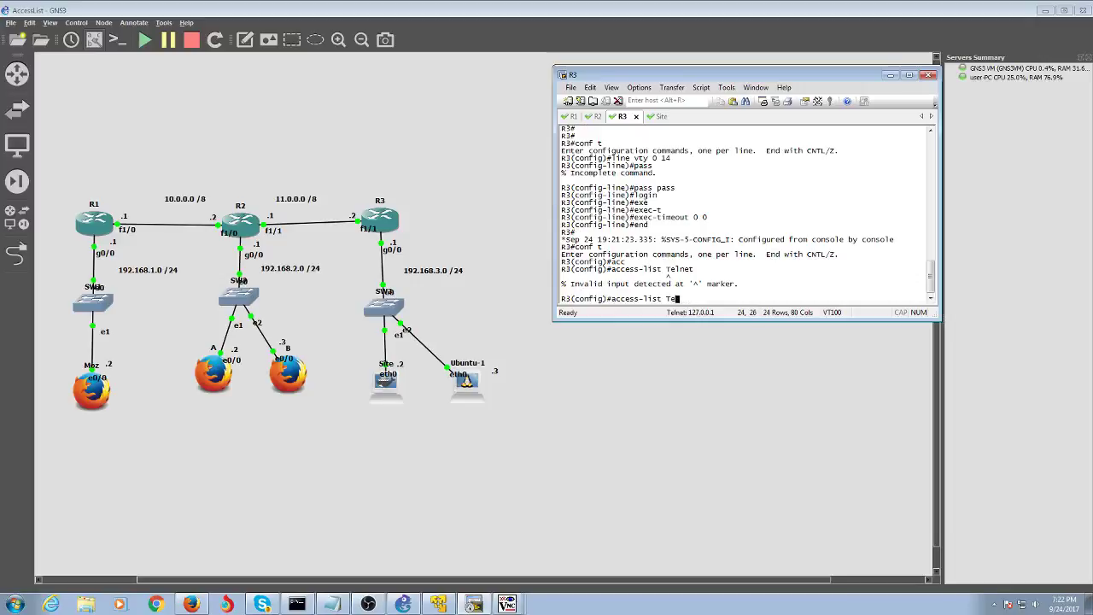
{"action": "type", "text": "ex"}
{"action": "type", "text": "t"}
{"action": "key", "text": "Tab"}
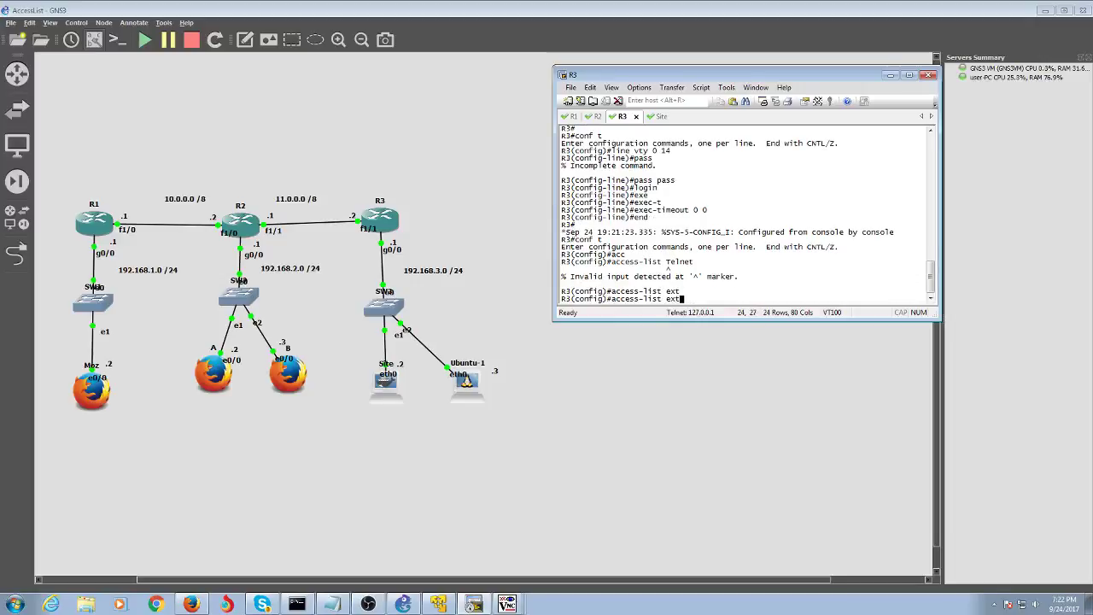
{"action": "type", "text": "e"}
{"action": "key", "text": "Tab"}
{"action": "key", "text": "BackSpace"}
{"action": "key", "text": "BackSpace"}
{"action": "key", "text": "BackSpace"}
{"action": "key", "text": "BackSpace"}
{"action": "type", "text": "?"}
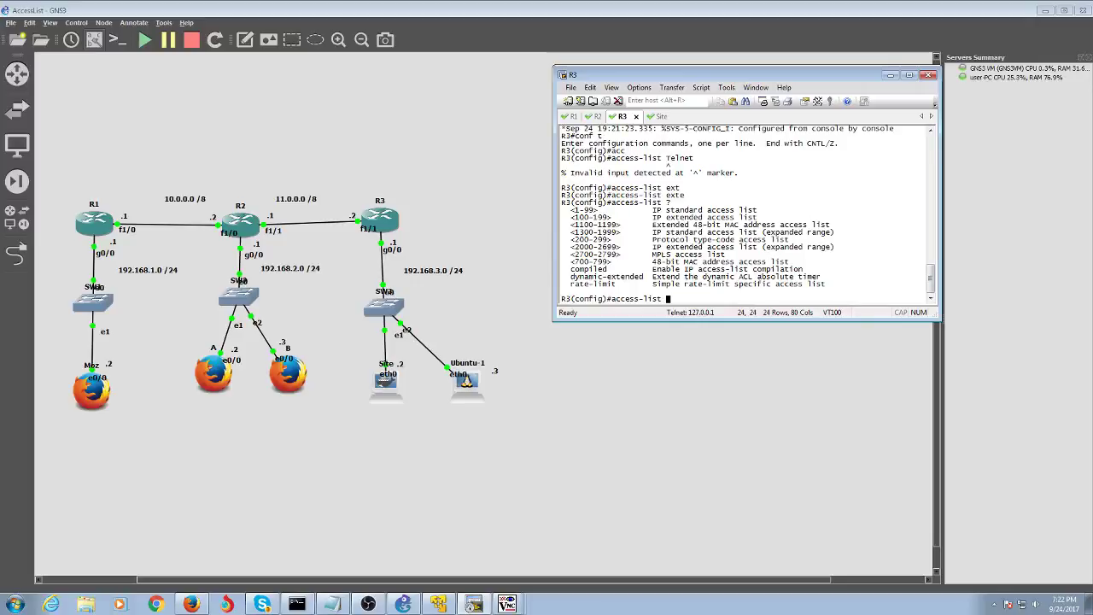
{"action": "type", "text": "e"}
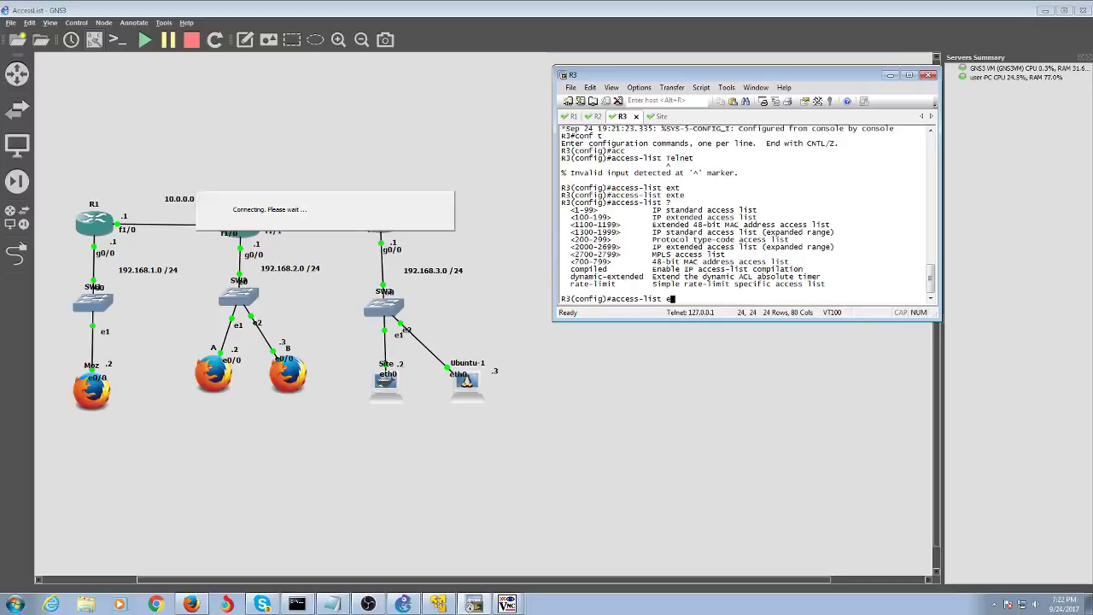
{"action": "type", "text": "xtened"}
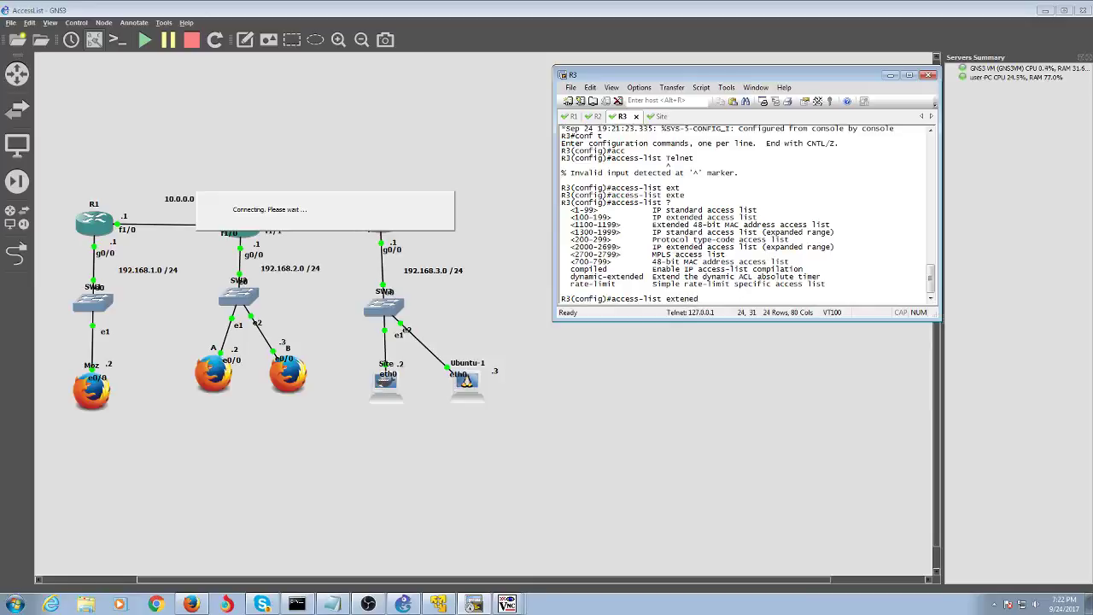
{"action": "key", "text": "BackSpace"}
{"action": "key", "text": "BackSpace"}
{"action": "type", "text": "ded?"}
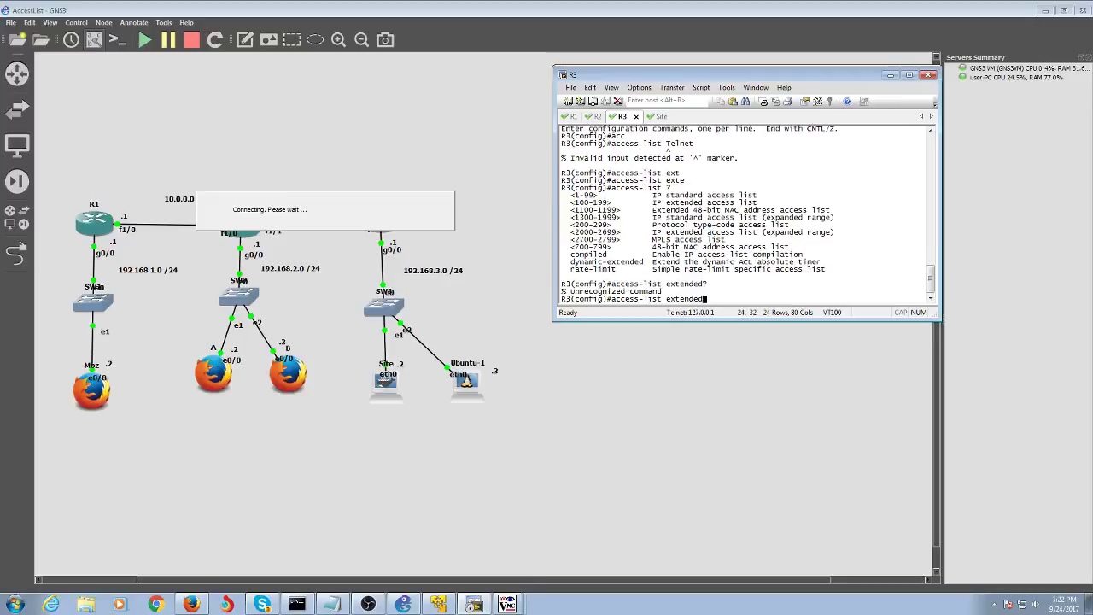
{"action": "key", "text": "BackSpace"}
{"action": "key", "text": "BackSpace"}
{"action": "key", "text": "BackSpace"}
{"action": "key", "text": "BackSpace"}
{"action": "key", "text": "BackSpace"}
{"action": "key", "text": "BackSpace"}
{"action": "key", "text": "BackSpace"}
{"action": "key", "text": "BackSpace"}
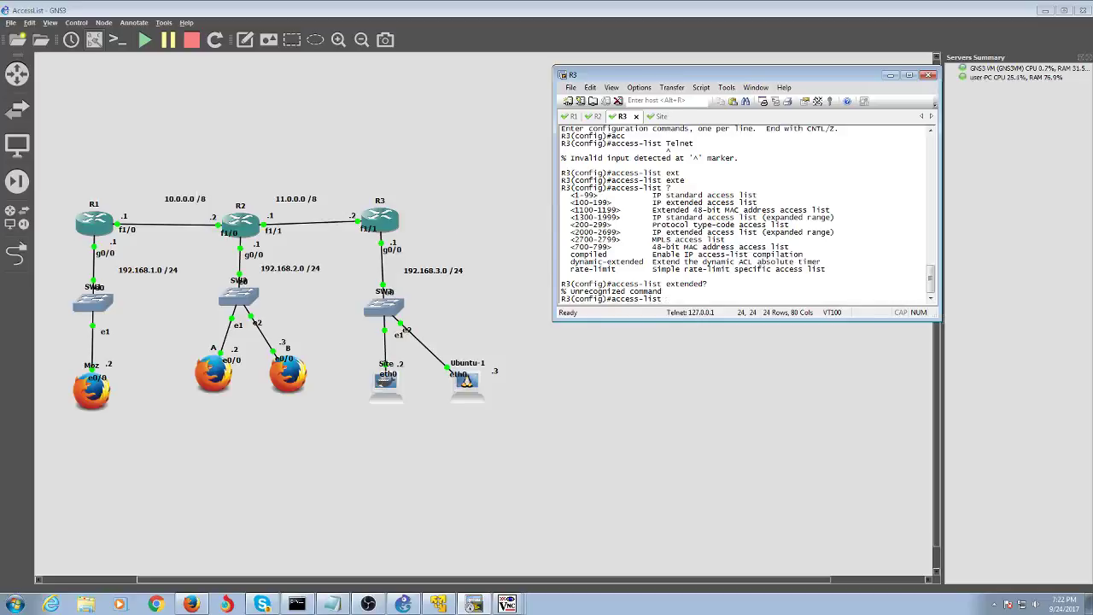
- Type 'access-list 199 deny' at R3's configuration prompt
{"action": "type", "text": "188"}
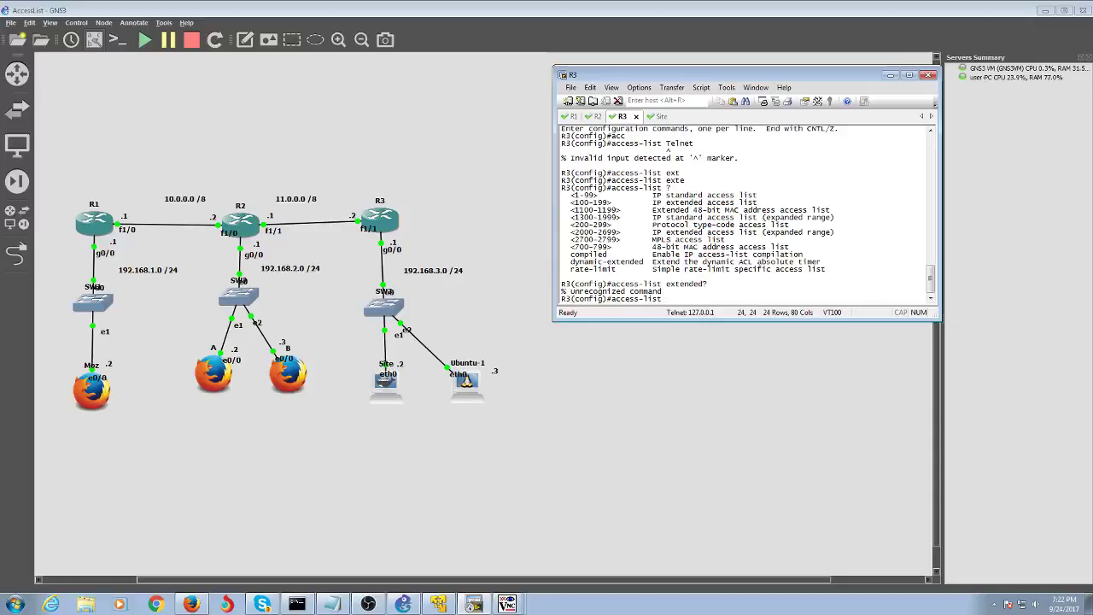
{"action": "key", "text": "BackSpace"}
{"action": "key", "text": "BackSpace"}
{"action": "type", "text": "99 deny"}
{"action": "key", "text": "Tab"}
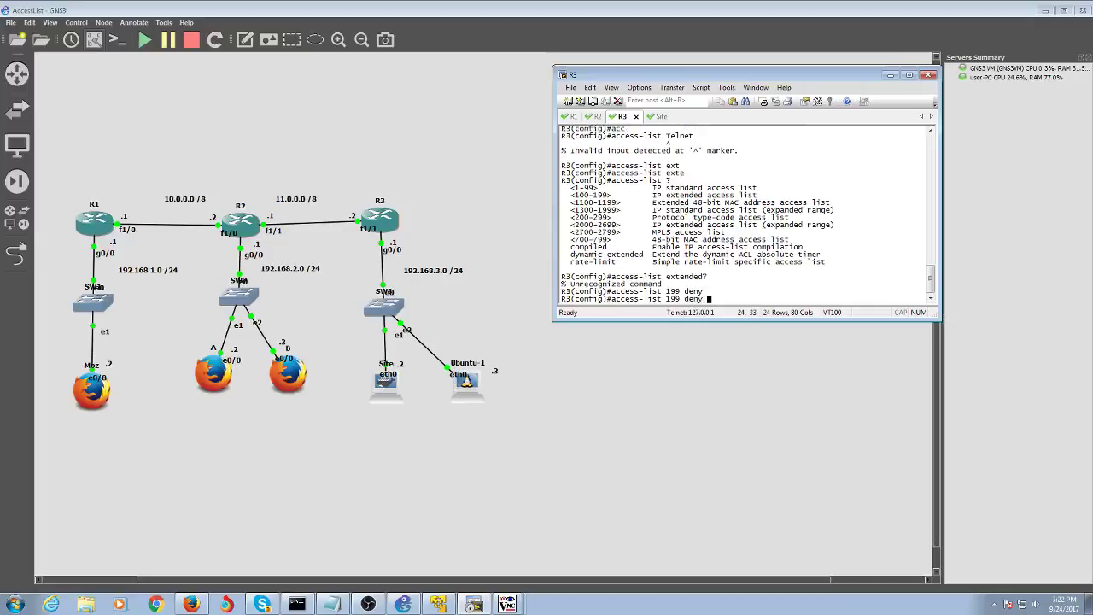
- Show the protocol help for 'access-list 199 deny' and highlight icmp, tcp, ip and udp
{"action": "type", "text": "?"}
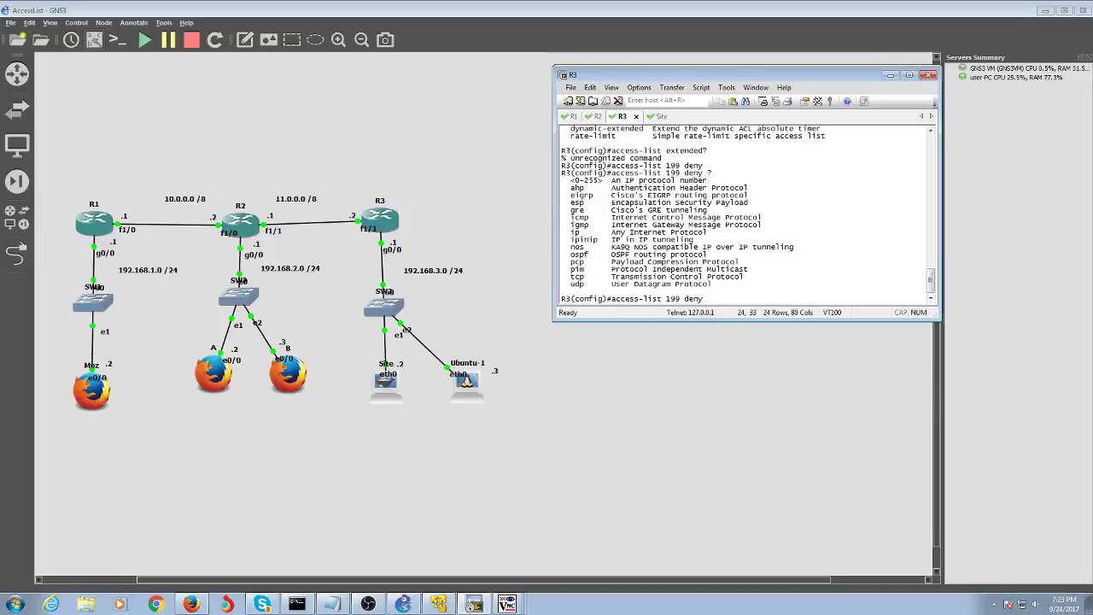
{"action": "left_click_drag", "start_coordinate": [571, 217], "coordinate": [626, 224]}
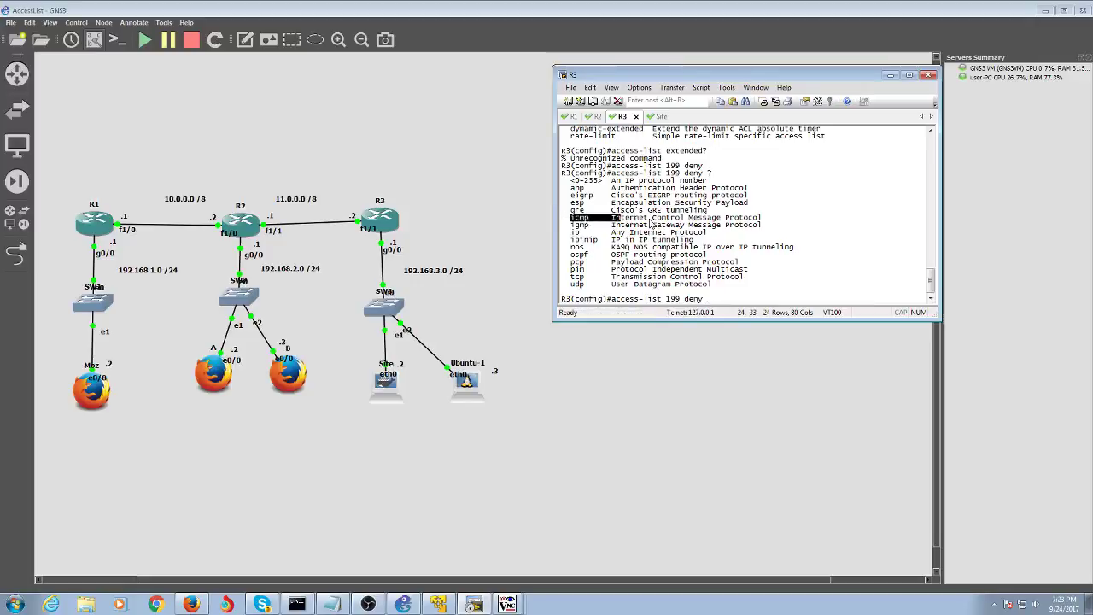
{"action": "left_click_drag", "start_coordinate": [567, 278], "coordinate": [707, 282]}
{"action": "left_click", "coordinate": [574, 284]}
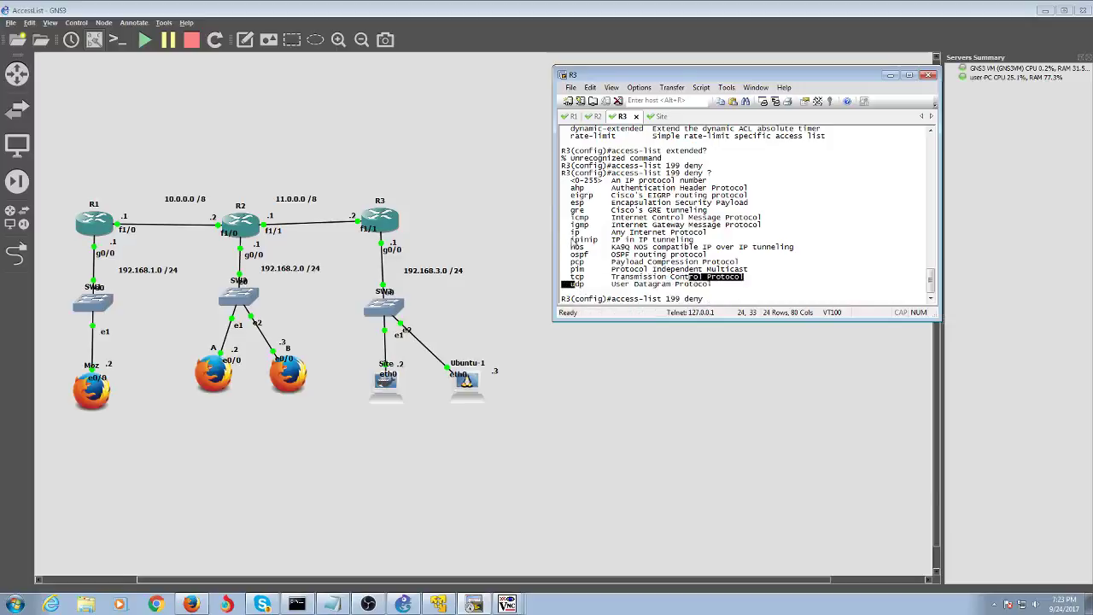
{"action": "left_click", "coordinate": [572, 241]}
{"action": "left_click_drag", "start_coordinate": [561, 232], "coordinate": [582, 233]}
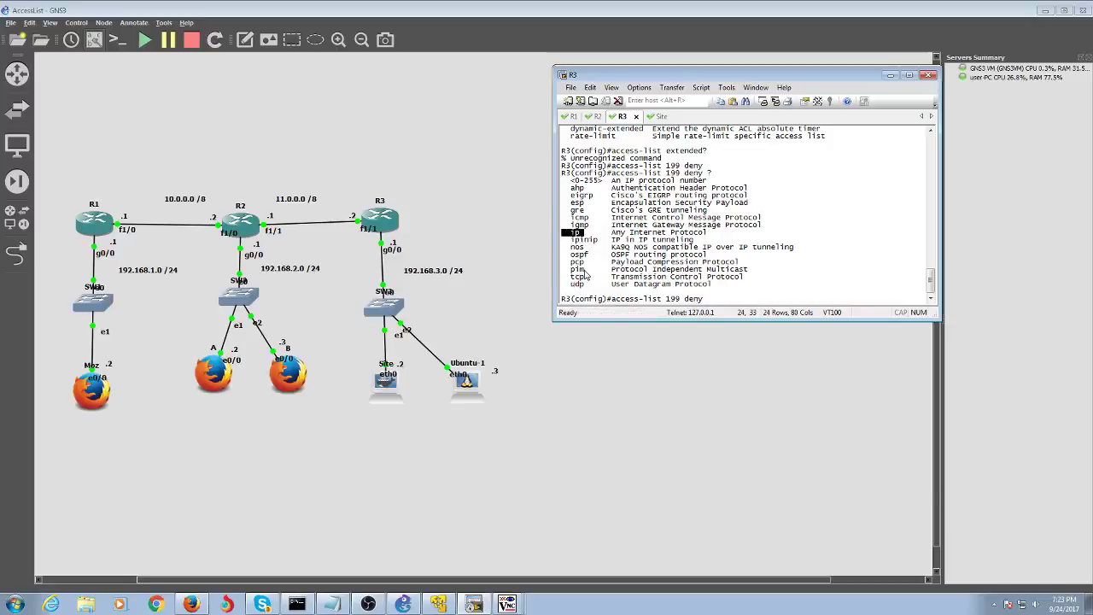
{"action": "mouse_move", "coordinate": [585, 275]}
{"action": "left_mouse_down"}
{"action": "mouse_move", "coordinate": [587, 285]}
{"action": "mouse_move", "coordinate": [572, 284]}
{"action": "mouse_move", "coordinate": [586, 281]}
{"action": "left_mouse_up"}
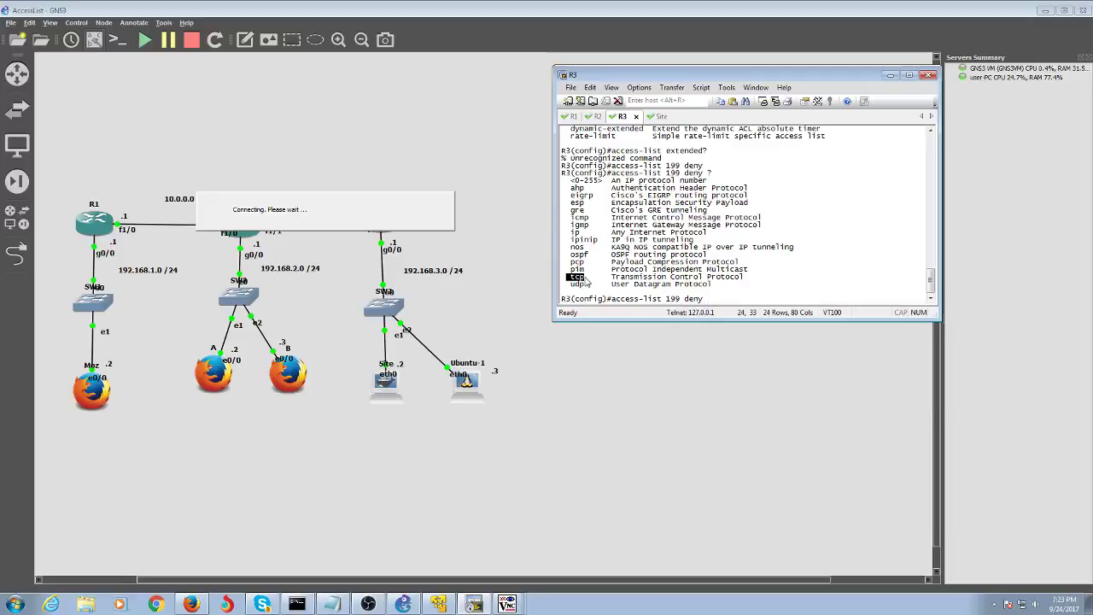
{"action": "left_click_drag", "start_coordinate": [568, 285], "coordinate": [588, 292]}
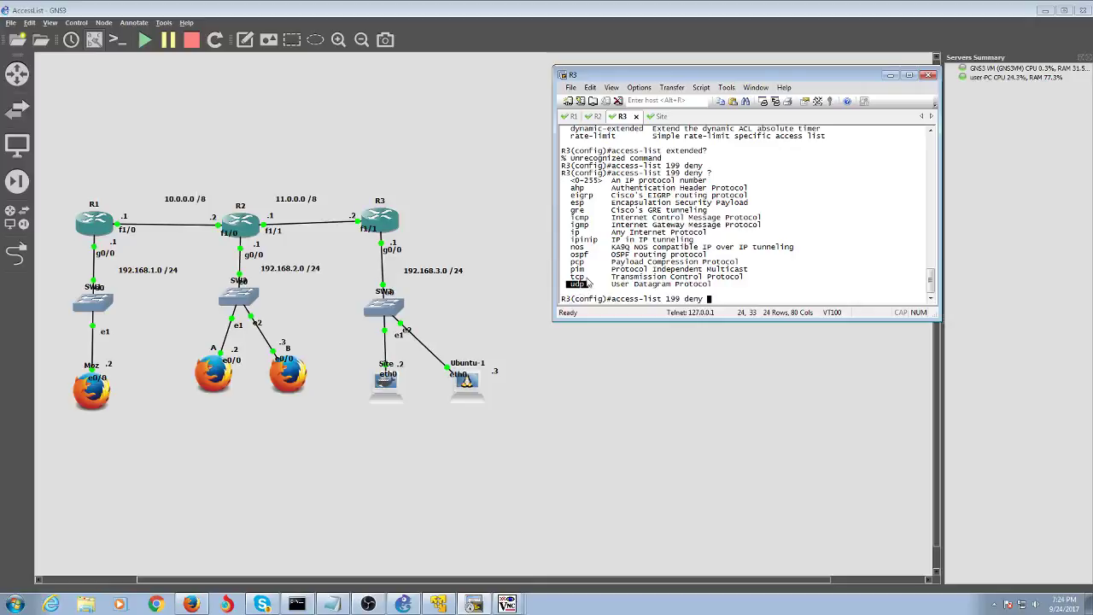
{"action": "mouse_move", "coordinate": [586, 277]}
{"action": "left_mouse_down"}
{"action": "mouse_move", "coordinate": [744, 277]}
{"action": "mouse_move", "coordinate": [568, 278]}
{"action": "mouse_move", "coordinate": [595, 293]}
{"action": "mouse_move", "coordinate": [579, 292]}
{"action": "left_mouse_up"}
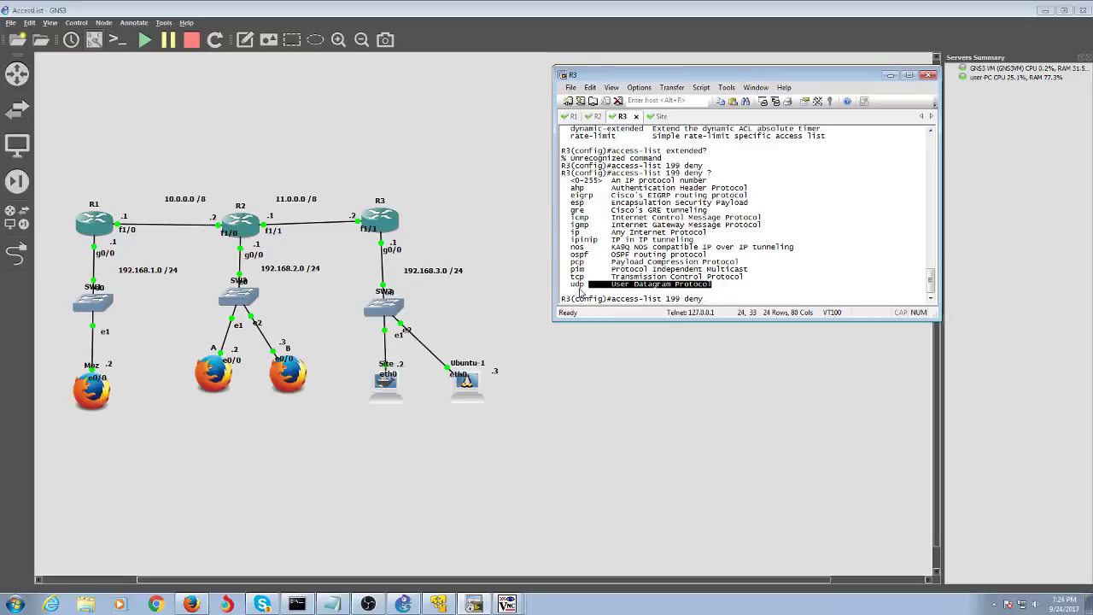
{"action": "left_click", "coordinate": [583, 277]}
{"action": "left_click_drag", "start_coordinate": [585, 280], "coordinate": [572, 285]}
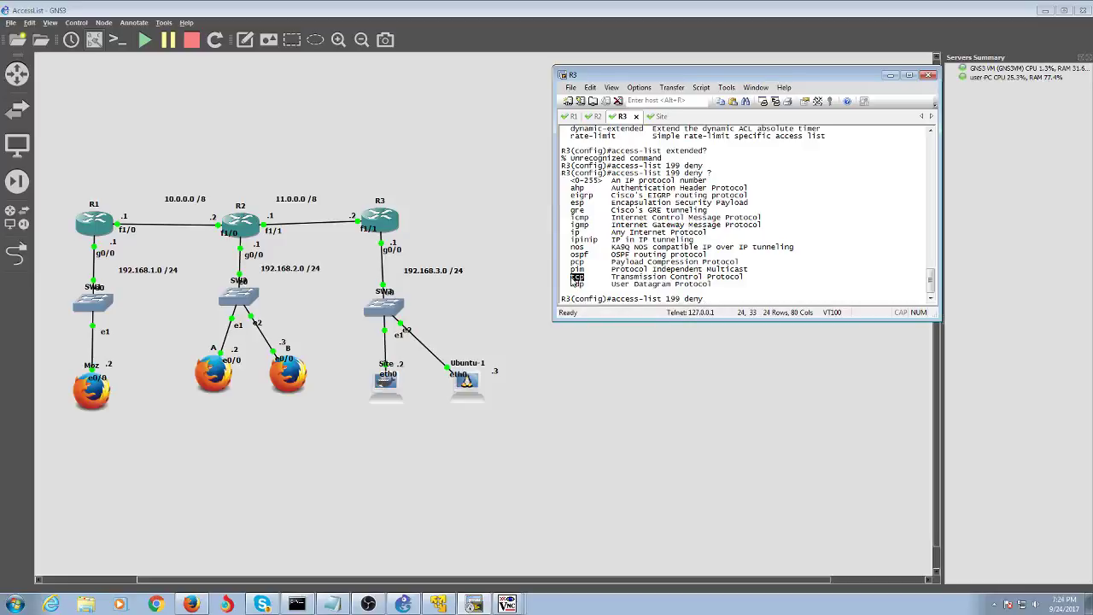
{"action": "left_click", "coordinate": [578, 281]}
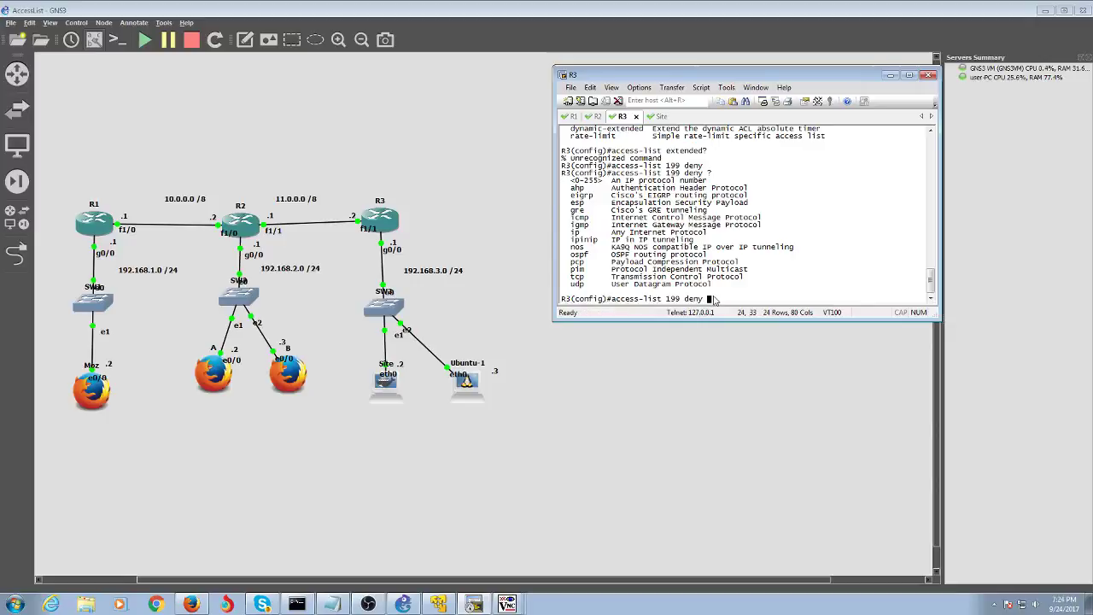
- Type 'deny tcp 192.168.2.0 0.0.0.255 host', fixing the wildcard mask along the way
{"action": "type", "text": "192"}
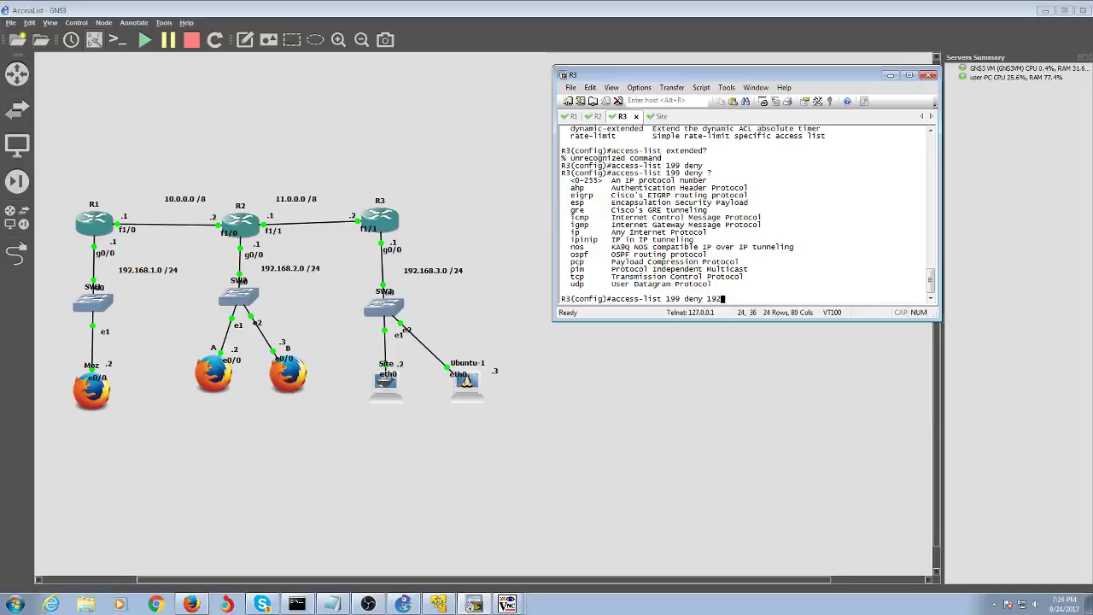
{"action": "key", "text": "BackSpace"}
{"action": "key", "text": "BackSpace"}
{"action": "key", "text": "BackSpace"}
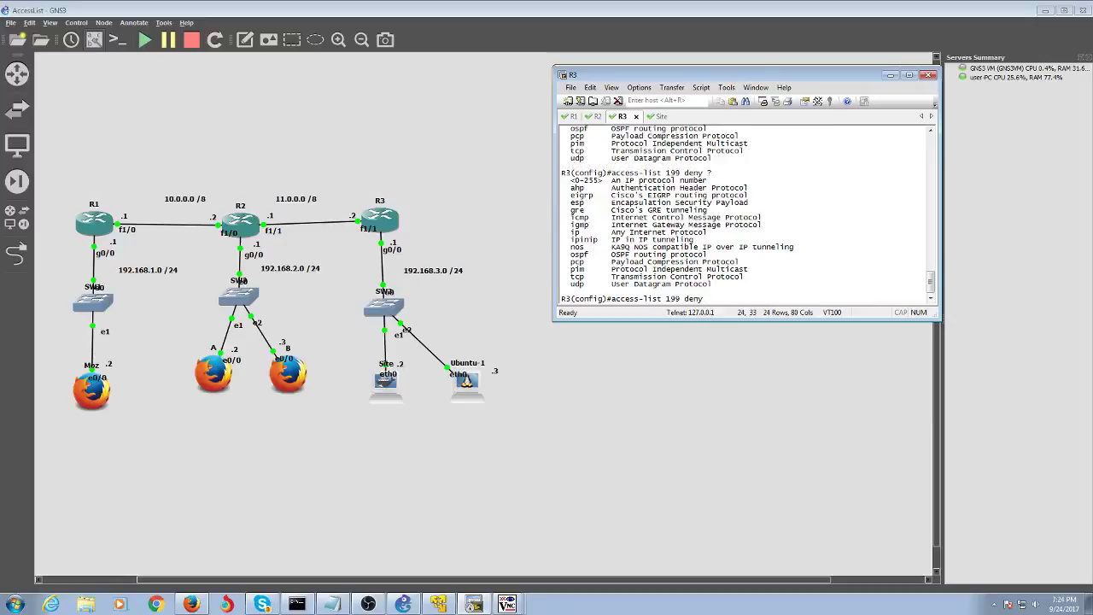
{"action": "type", "text": "tcp ?"}
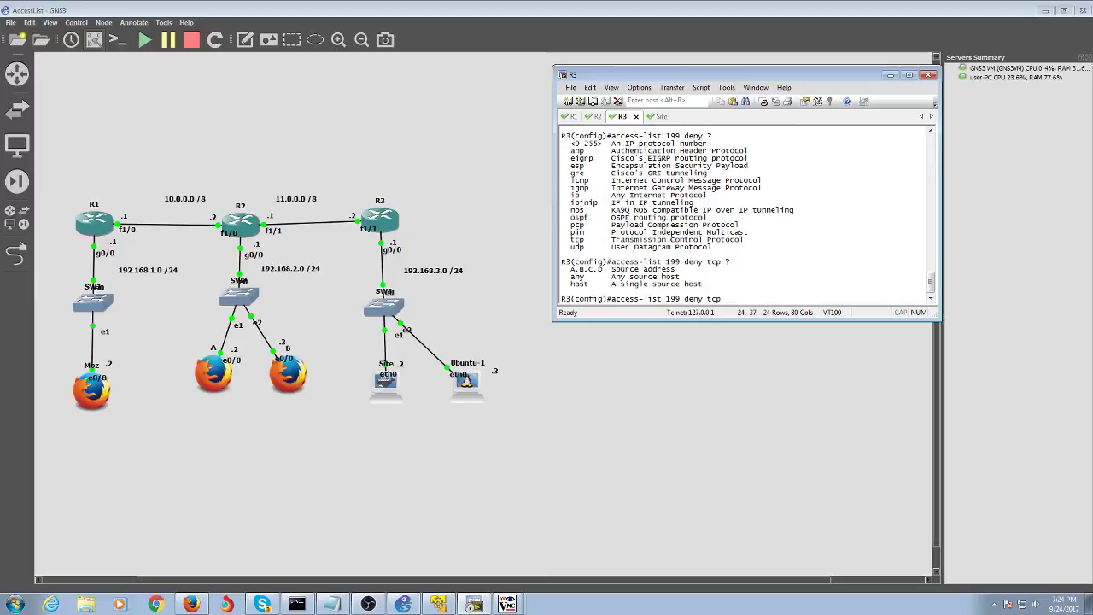
{"action": "type", "text": "192.168.2.0 ?"}
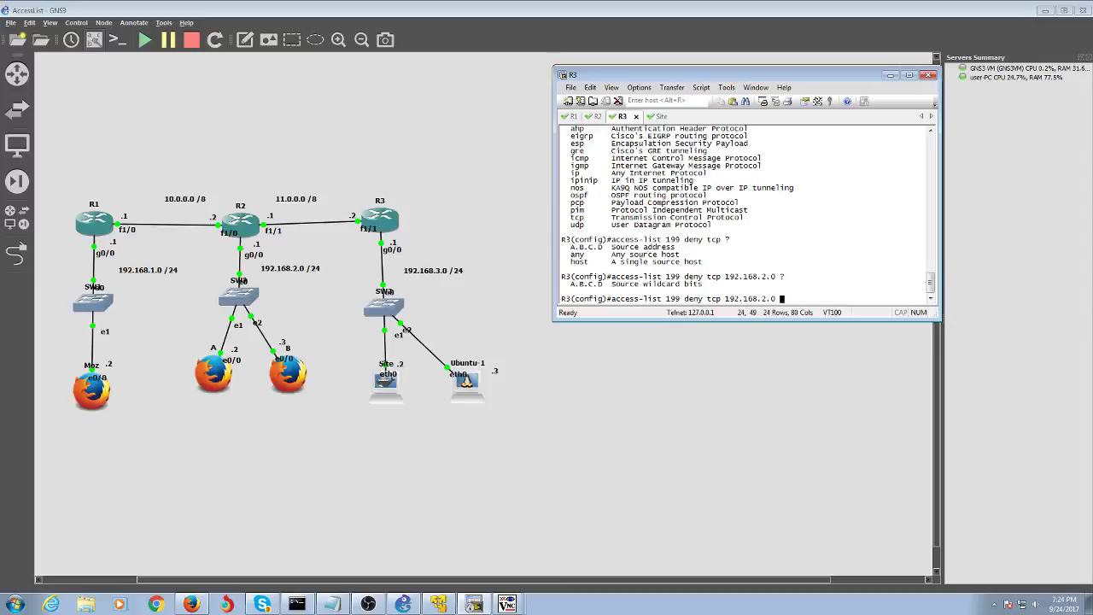
{"action": "type", "text": ".0.0."}
{"action": "key", "text": "BackSpace"}
{"action": "key", "text": "BackSpace"}
{"action": "key", "text": "BackSpace"}
{"action": "key", "text": "BackSpace"}
{"action": "key", "text": "BackSpace"}
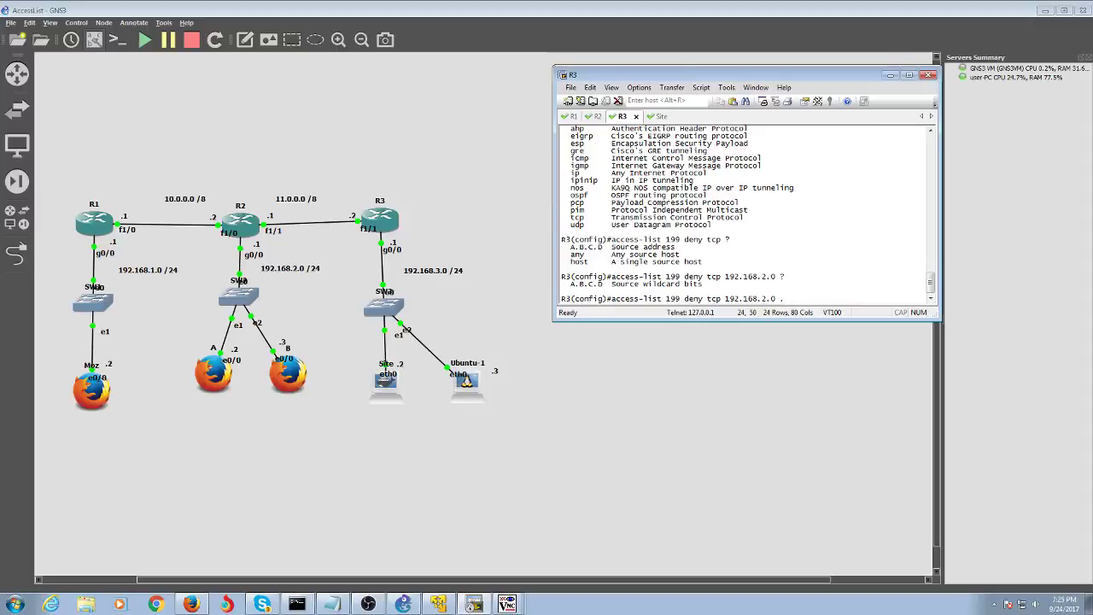
{"action": "type", "text": "0"}
{"action": "type", "text": "."}
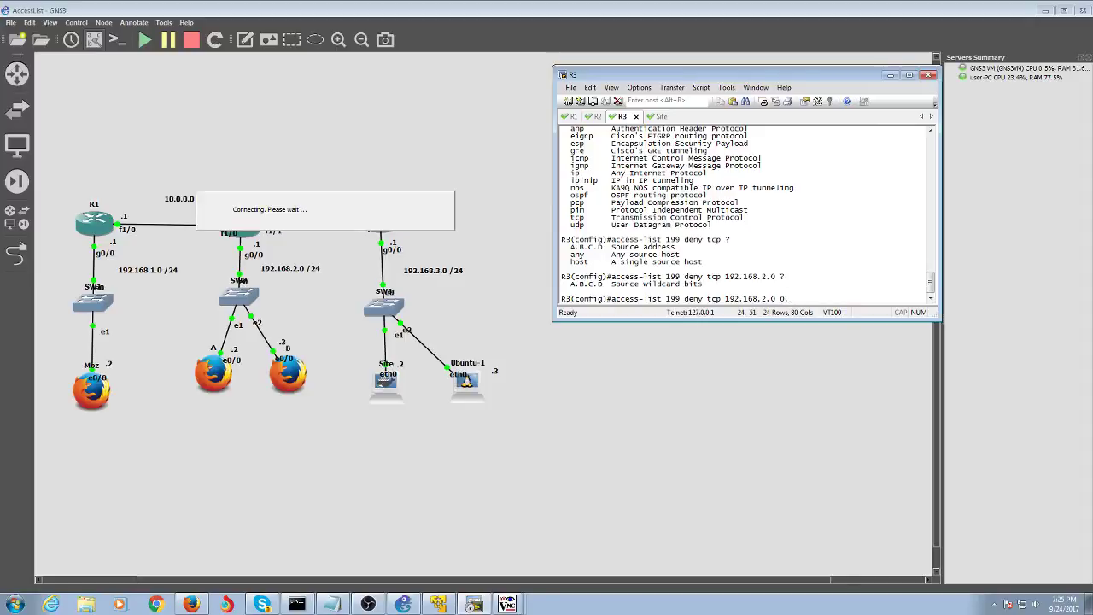
{"action": "type", "text": "255.255.255"}
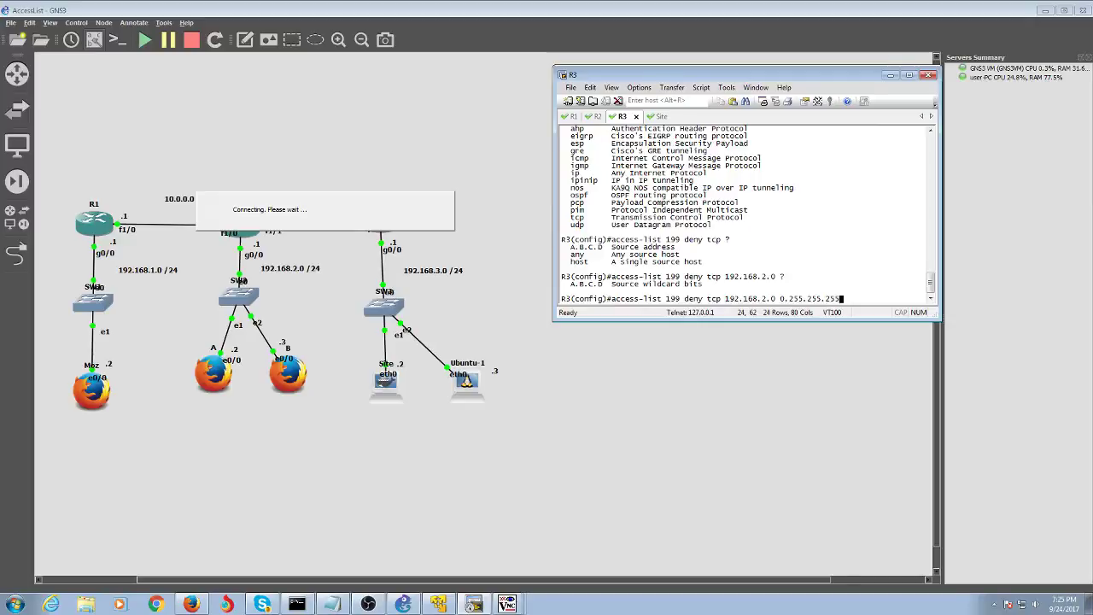
{"action": "key", "text": "BackSpace"}
{"action": "key", "text": "BackSpace"}
{"action": "key", "text": "BackSpace"}
{"action": "key", "text": "BackSpace"}
{"action": "key", "text": "BackSpace"}
{"action": "key", "text": "BackSpace"}
{"action": "key", "text": "BackSpace"}
{"action": "key", "text": "BackSpace"}
{"action": "key", "text": "BackSpace"}
{"action": "key", "text": "BackSpace"}
{"action": "key", "text": "BackSpace"}
{"action": "type", "text": "."}
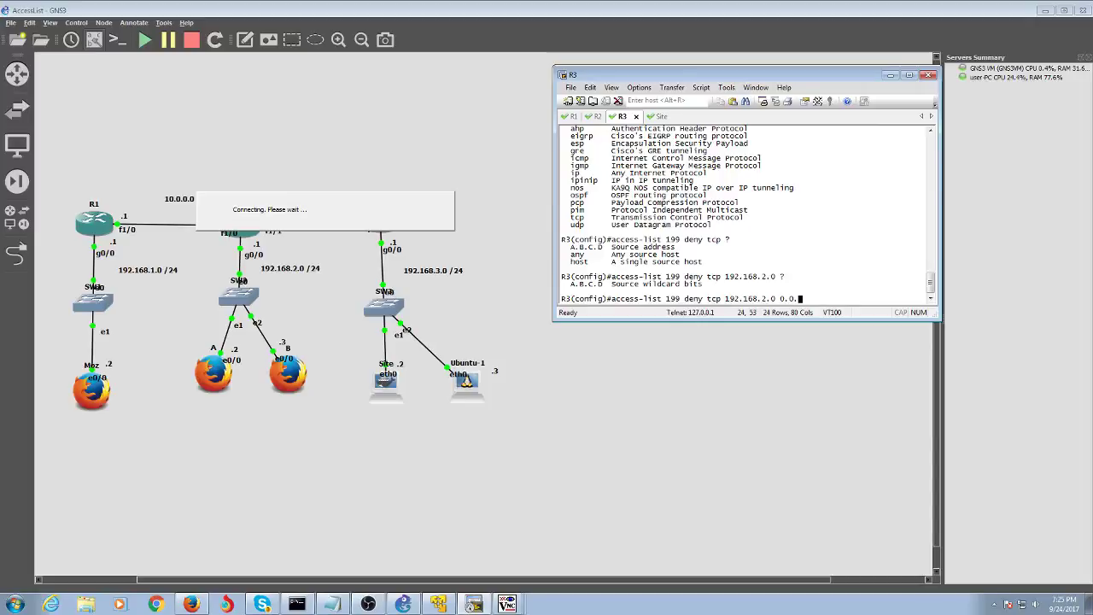
{"action": "type", "text": "0.12"}
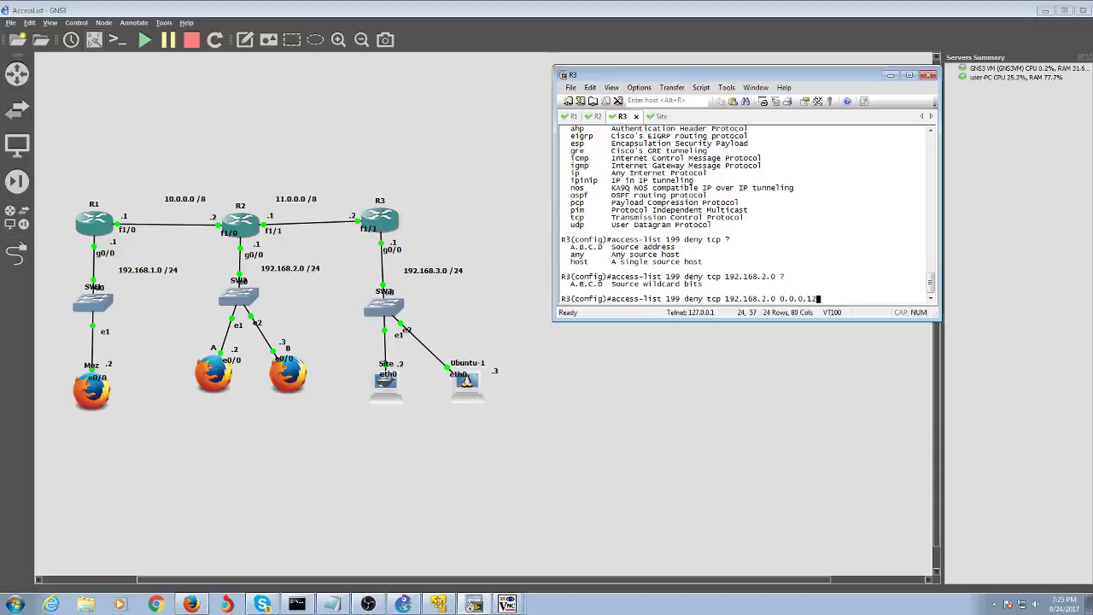
{"action": "type", "text": "8"}
{"action": "key", "text": "BackSpace"}
{"action": "key", "text": "BackSpace"}
{"action": "key", "text": "BackSpace"}
{"action": "type", "text": "255"}
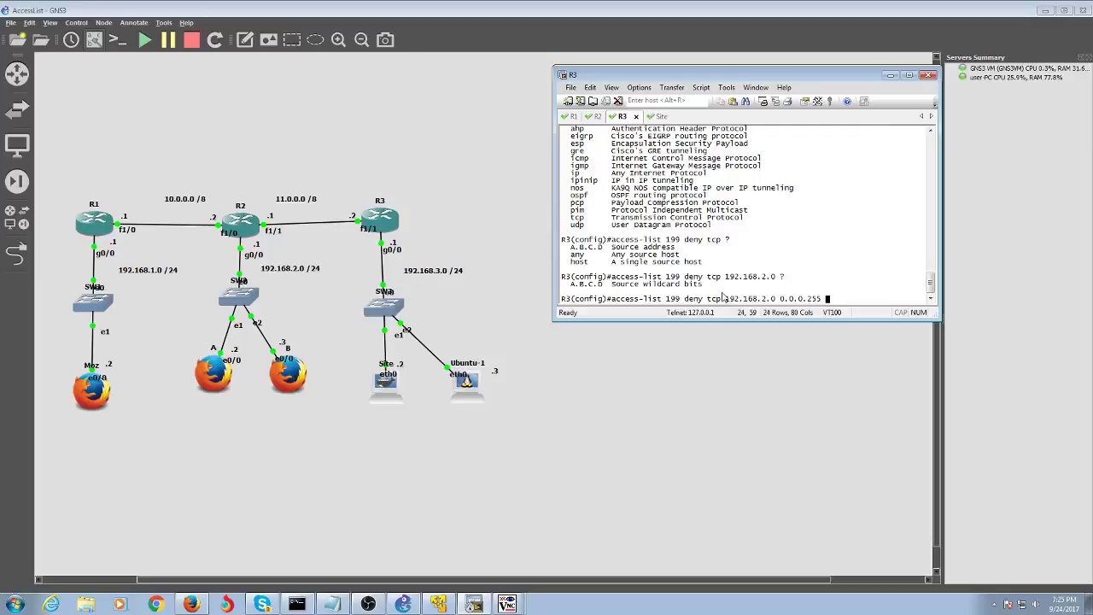
{"action": "type", "text": "host"}
{"action": "key", "text": "Tab"}
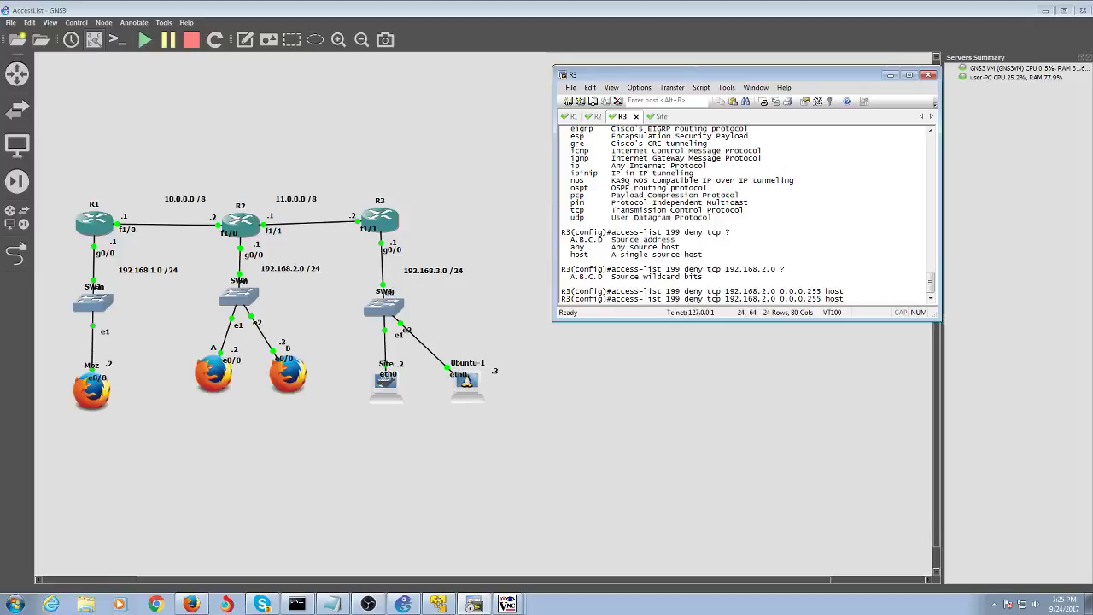
- Enter the ACL 199 rule denying telnet from 192.168.2.0 0.0.0.255 to host 11.0.0.2
{"action": "type", "text": "R3 eq ?"}
{"action": "key", "text": "Return"}
{"action": "key", "text": "Return"}
{"action": "key", "text": "Return"}
{"action": "key", "text": "Return"}
{"action": "key", "text": "Return"}
{"action": "key", "text": "Return"}
{"action": "key", "text": "Return"}
{"action": "key", "text": "Return"}
{"action": "key", "text": "Return"}
{"action": "key", "text": "Return"}
{"action": "key", "text": "Return"}
{"action": "key", "text": "Return"}
{"action": "key", "text": "Return"}
{"action": "key", "text": "Return"}
{"action": "key", "text": "Return"}
{"action": "key", "text": "Return"}
{"action": "key", "text": "Return"}
{"action": "key", "text": "Return"}
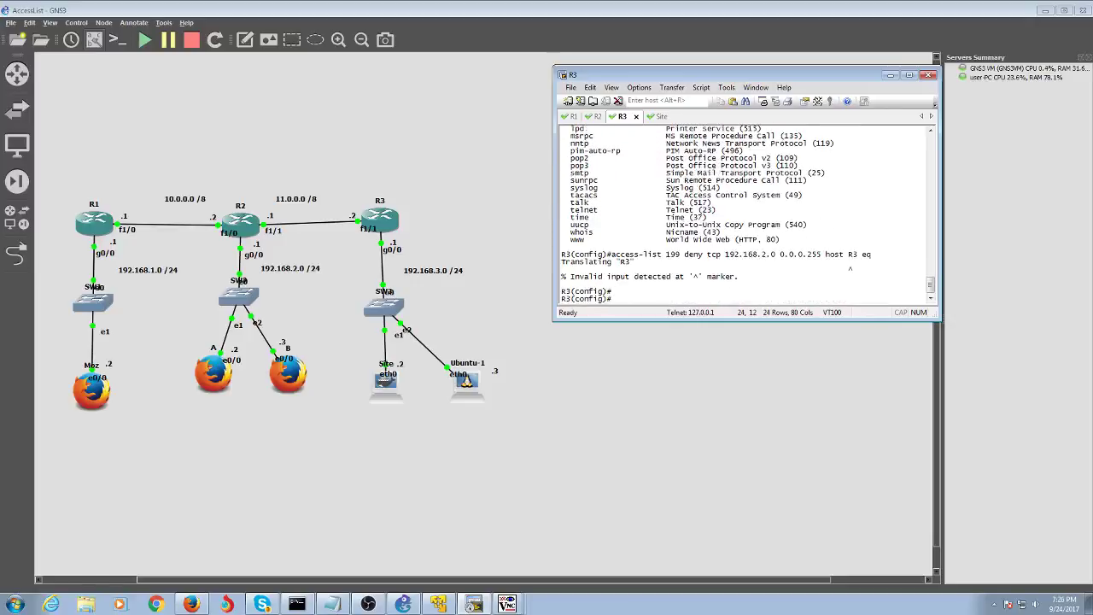
{"action": "key", "text": "Up"}
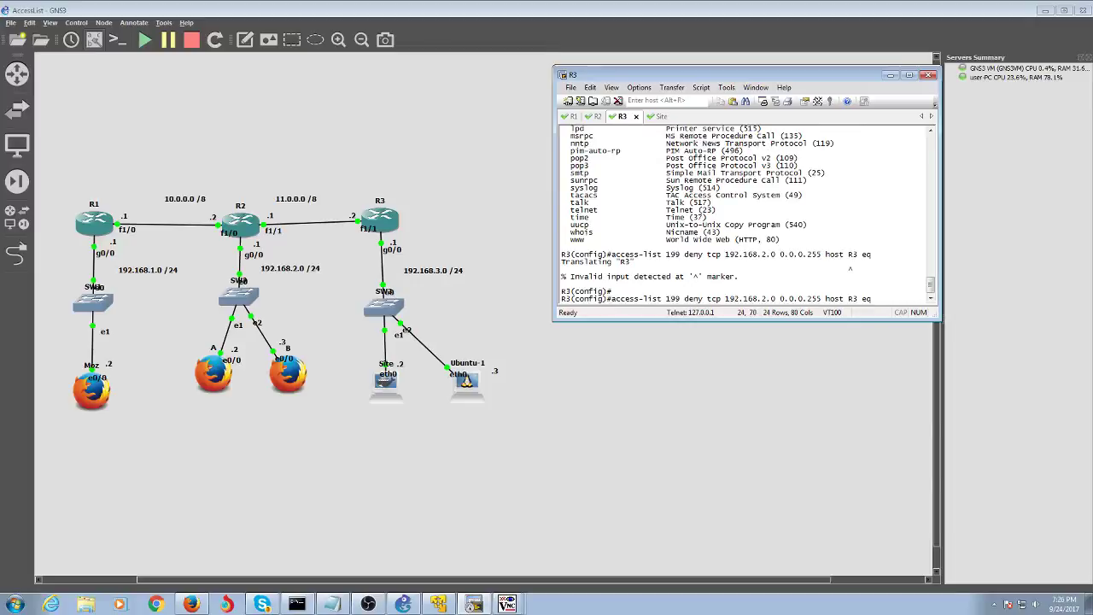
{"action": "type", "text": "telnet"}
{"action": "key", "text": "Return"}
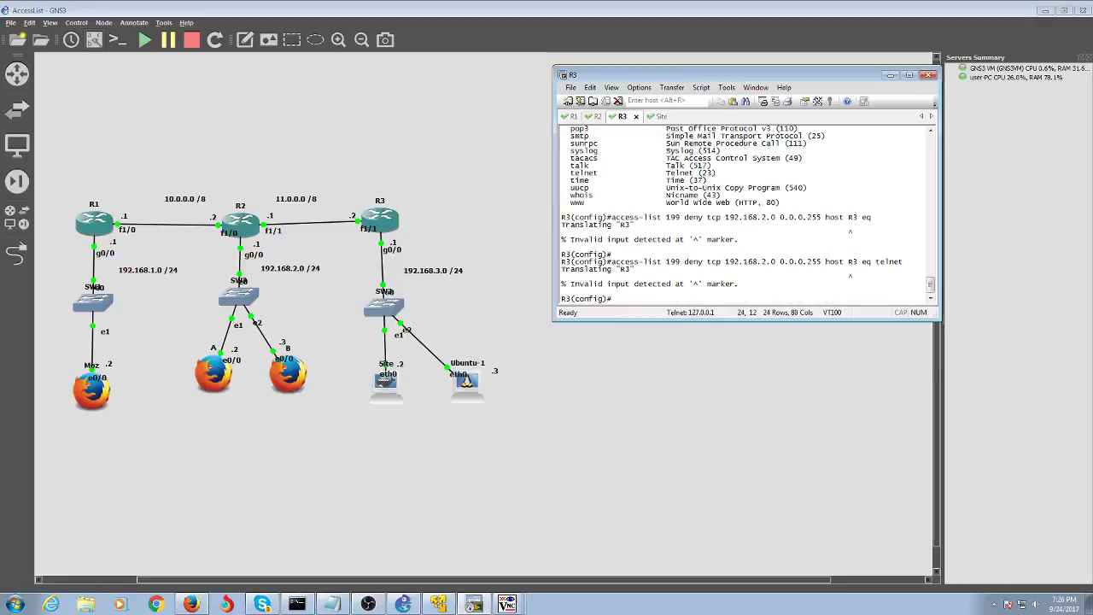
{"action": "key", "text": "Up"}
{"action": "key", "text": "Left"}
{"action": "key", "text": "Left"}
{"action": "key", "text": "Left"}
{"action": "key", "text": "Left"}
{"action": "key", "text": "Left"}
{"action": "key", "text": "Left"}
{"action": "key", "text": "Left"}
{"action": "key", "text": "Left"}
{"action": "key", "text": "Left"}
{"action": "key", "text": "Left"}
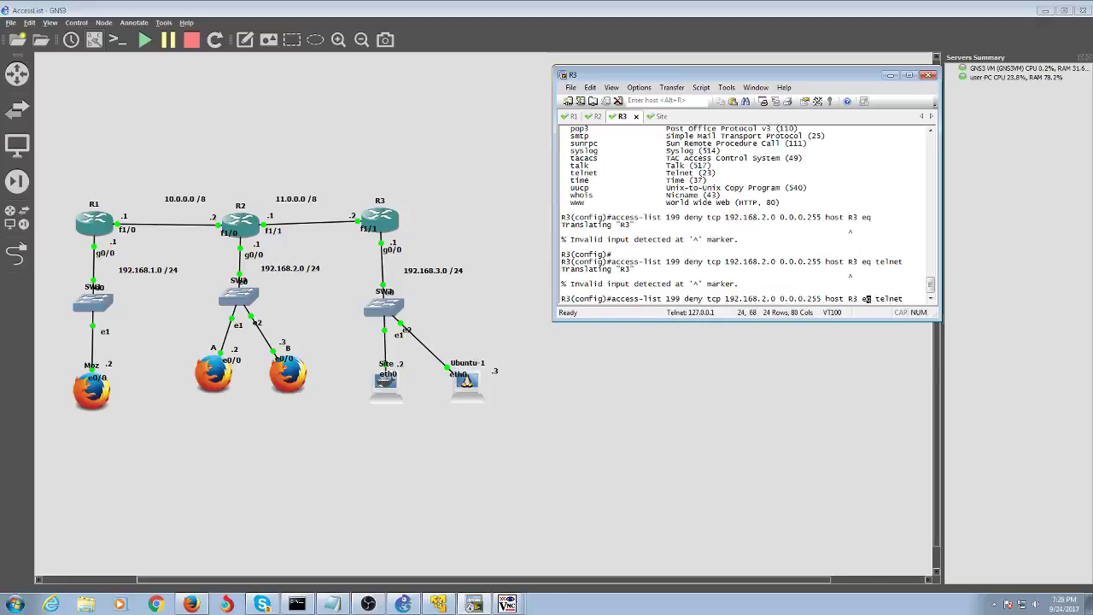
{"action": "key", "text": "BackSpace"}
{"action": "key", "text": "BackSpace"}
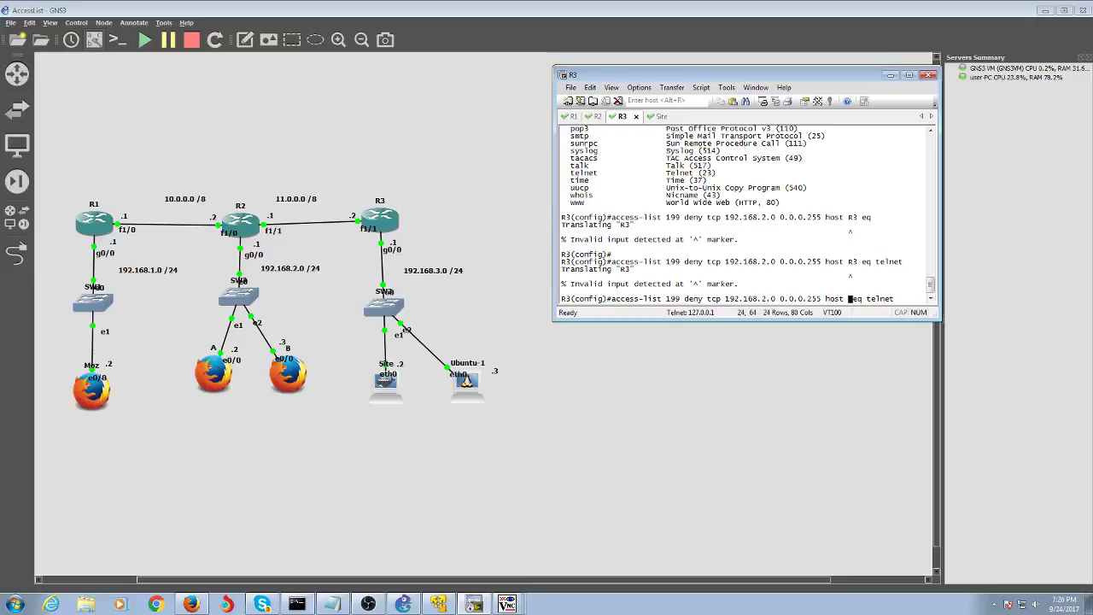
{"action": "type", "text": "11.0.0.1"}
{"action": "key", "text": "BackSpace"}
{"action": "type", "text": "2"}
{"action": "key", "text": "Return"}
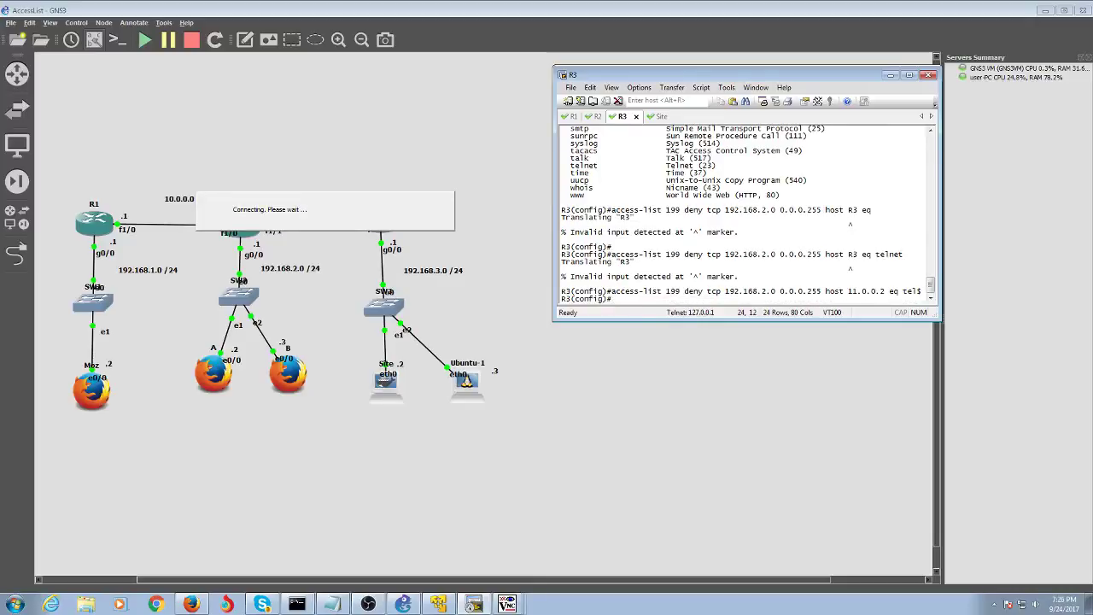
- Add 'access-list 199 permit ip any any' by editing the recalled command
{"action": "key", "text": "Up"}
{"action": "key", "text": "BackSpace"}
{"action": "key", "text": "BackSpace"}
{"action": "key", "text": "BackSpace"}
{"action": "key", "text": "BackSpace"}
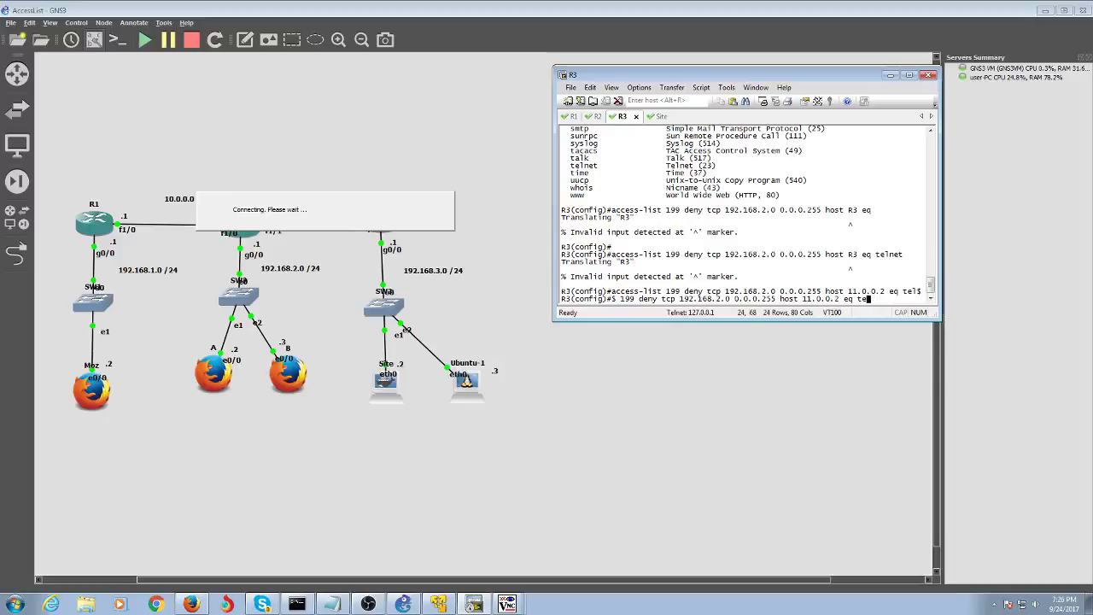
{"action": "key", "text": "BackSpace"}
{"action": "key", "text": "BackSpace"}
{"action": "key", "text": "BackSpace"}
{"action": "key", "text": "BackSpace"}
{"action": "key", "text": "BackSpace"}
{"action": "key", "text": "BackSpace"}
{"action": "key", "text": "BackSpace"}
{"action": "key", "text": "BackSpace"}
{"action": "key", "text": "BackSpace"}
{"action": "key", "text": "BackSpace"}
{"action": "key", "text": "BackSpace"}
{"action": "key", "text": "BackSpace"}
{"action": "key", "text": "BackSpace"}
{"action": "key", "text": "BackSpace"}
{"action": "key", "text": "BackSpace"}
{"action": "key", "text": "BackSpace"}
{"action": "key", "text": "BackSpace"}
{"action": "key", "text": "BackSpace"}
{"action": "key", "text": "BackSpace"}
{"action": "key", "text": "BackSpace"}
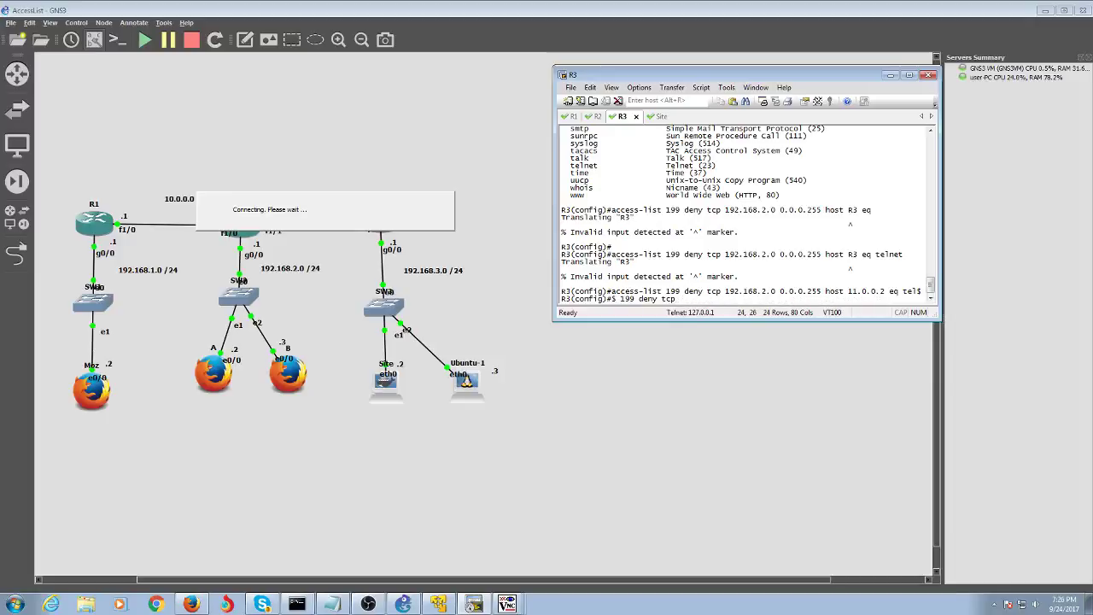
{"action": "key", "text": "BackSpace"}
{"action": "key", "text": "BackSpace"}
{"action": "key", "text": "BackSpace"}
{"action": "key", "text": "BackSpace"}
{"action": "key", "text": "BackSpace"}
{"action": "key", "text": "BackSpace"}
{"action": "key", "text": "BackSpace"}
{"action": "type", "text": "permit any any"}
{"action": "key", "text": "Left"}
{"action": "key", "text": "Left"}
{"action": "key", "text": "Left"}
{"action": "key", "text": "Left"}
{"action": "key", "text": "Left"}
{"action": "key", "text": "Left"}
{"action": "key", "text": "Left"}
{"action": "type", "text": "ip p"}
{"action": "key", "text": "Return"}
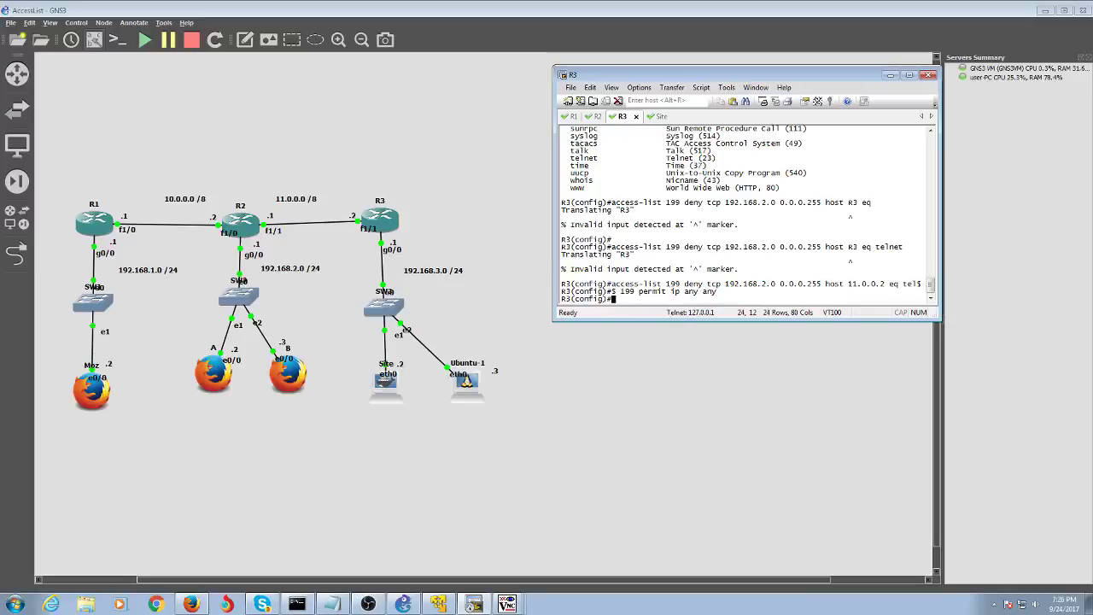
- Exit config mode, run show access-lists, and highlight 199's deny telnet and permit ip any any entries
{"action": "type", "text": "end"}
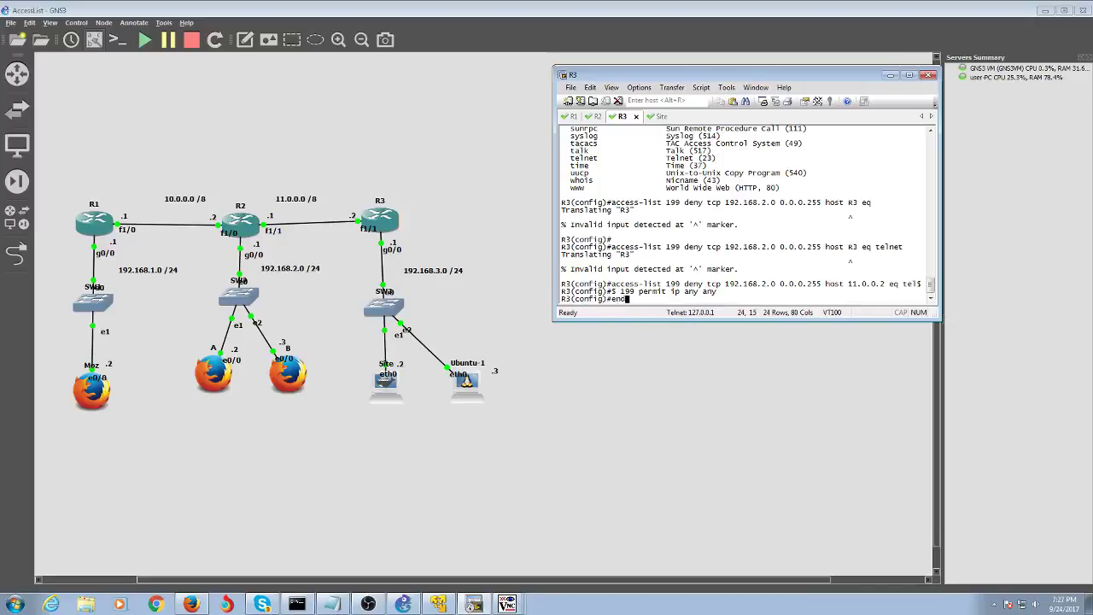
{"action": "key", "text": "Return"}
{"action": "type", "text": "sh access-"}
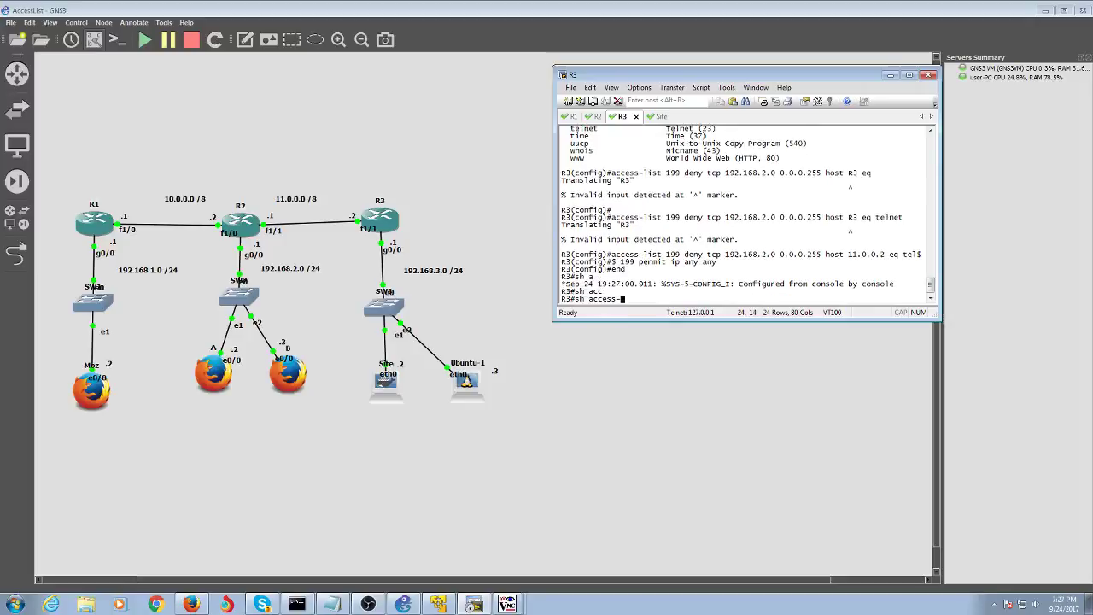
{"action": "key", "text": "Tab"}
{"action": "key", "text": "Return"}
{"action": "key", "text": "Up"}
{"action": "type", "text": "l"}
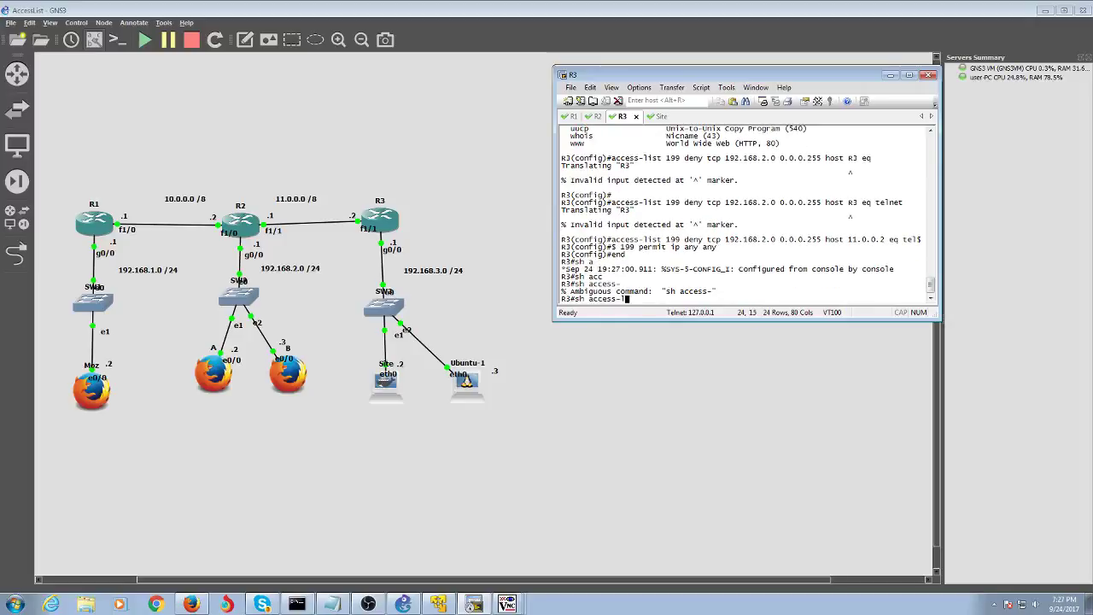
{"action": "key", "text": "Return"}
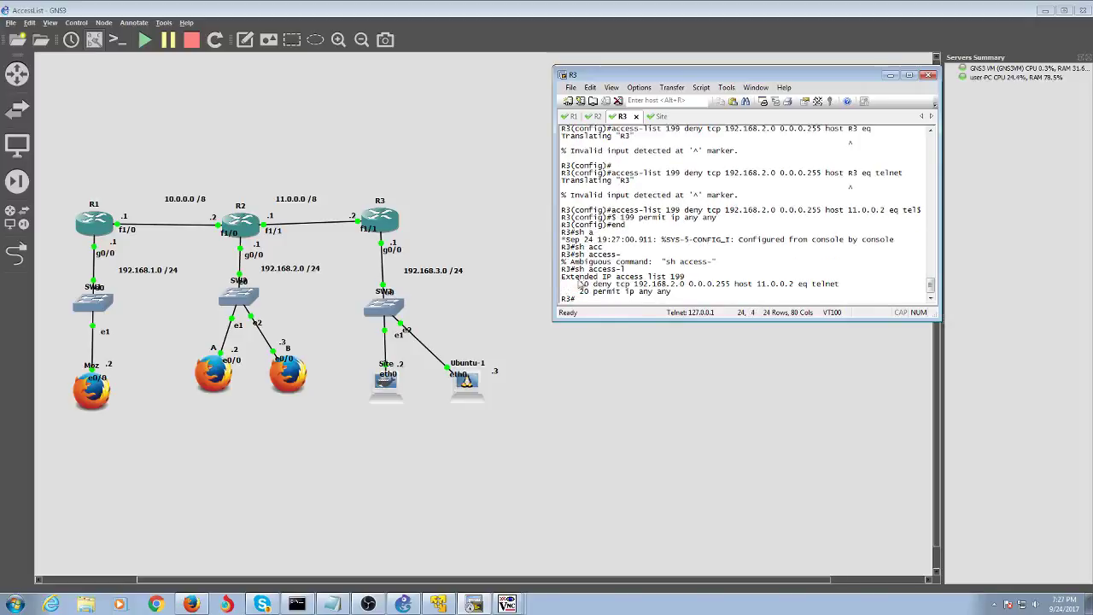
{"action": "left_click_drag", "start_coordinate": [580, 284], "coordinate": [767, 303]}
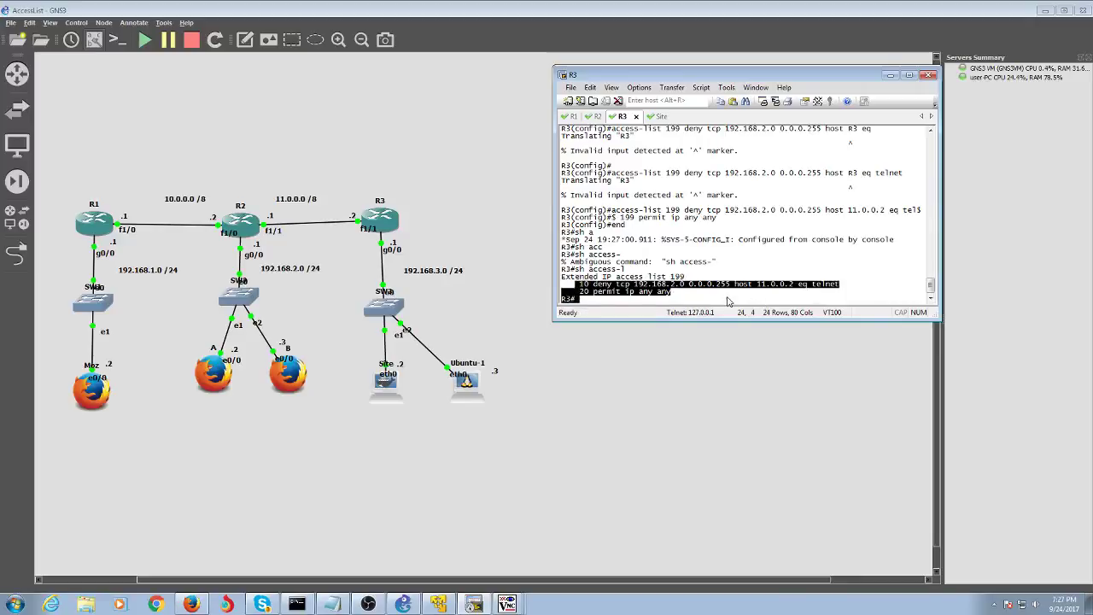
{"action": "left_click", "coordinate": [730, 299]}
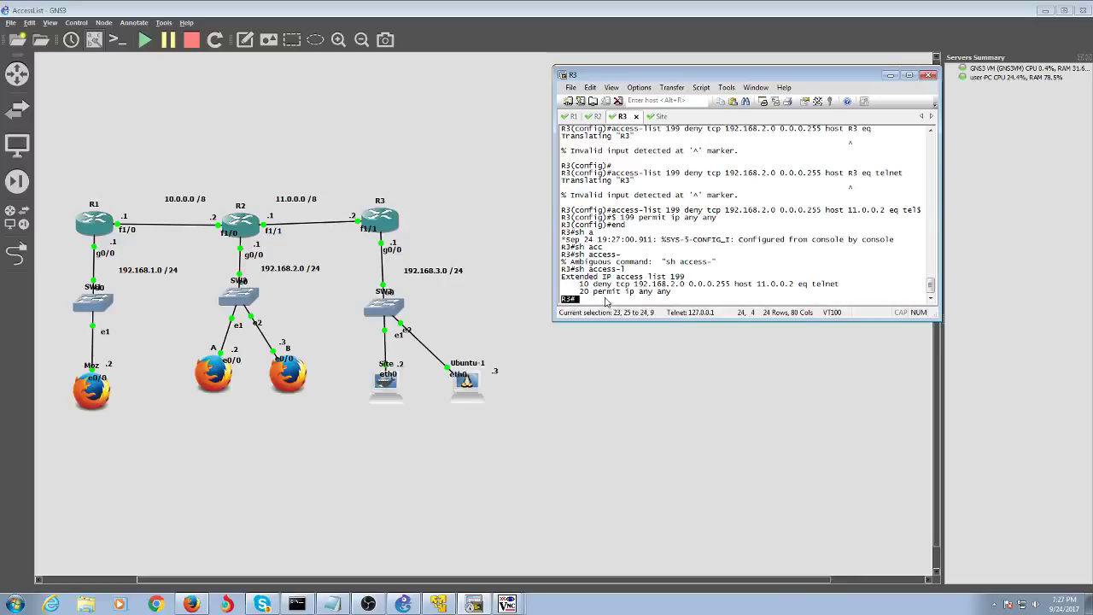
{"action": "left_click_drag", "start_coordinate": [671, 292], "coordinate": [588, 293]}
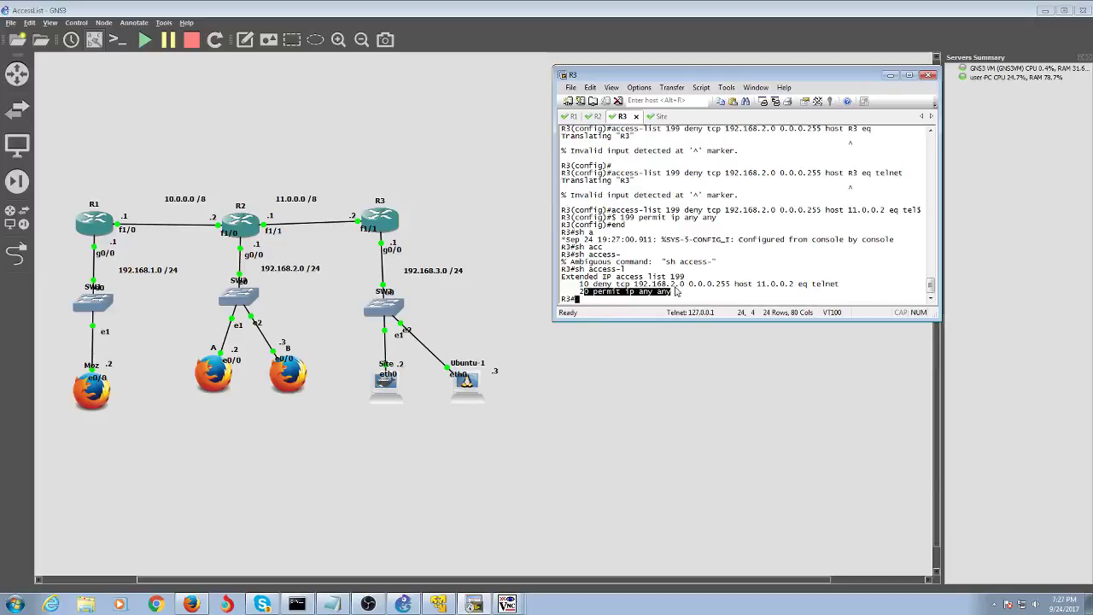
- On R3, enter configuration for interface FastEthernet 1/0
{"action": "type", "text": "conf t"}
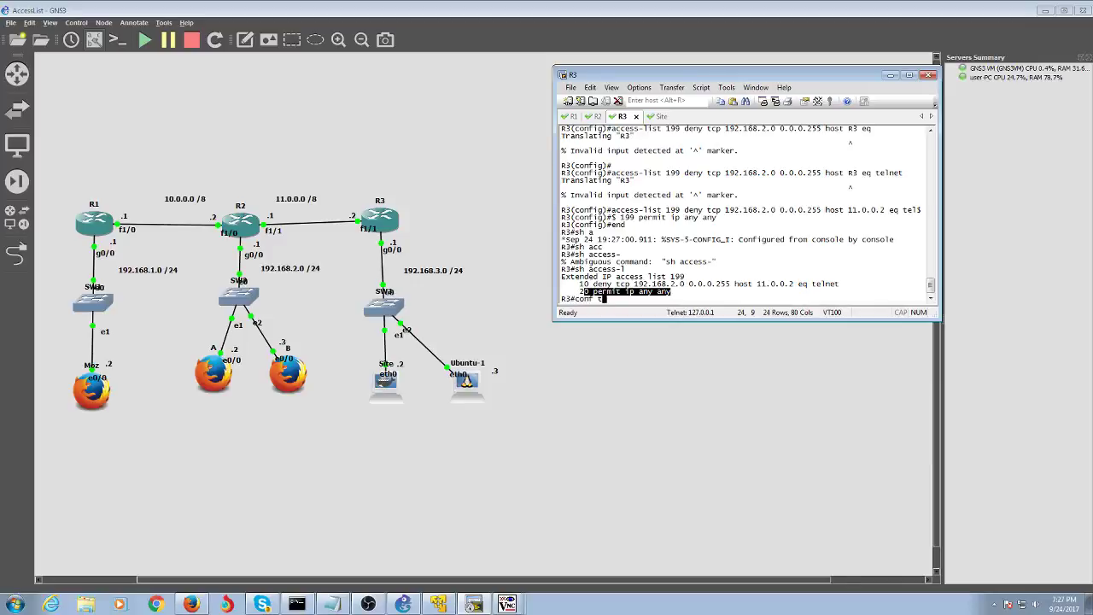
{"action": "key", "text": "Return"}
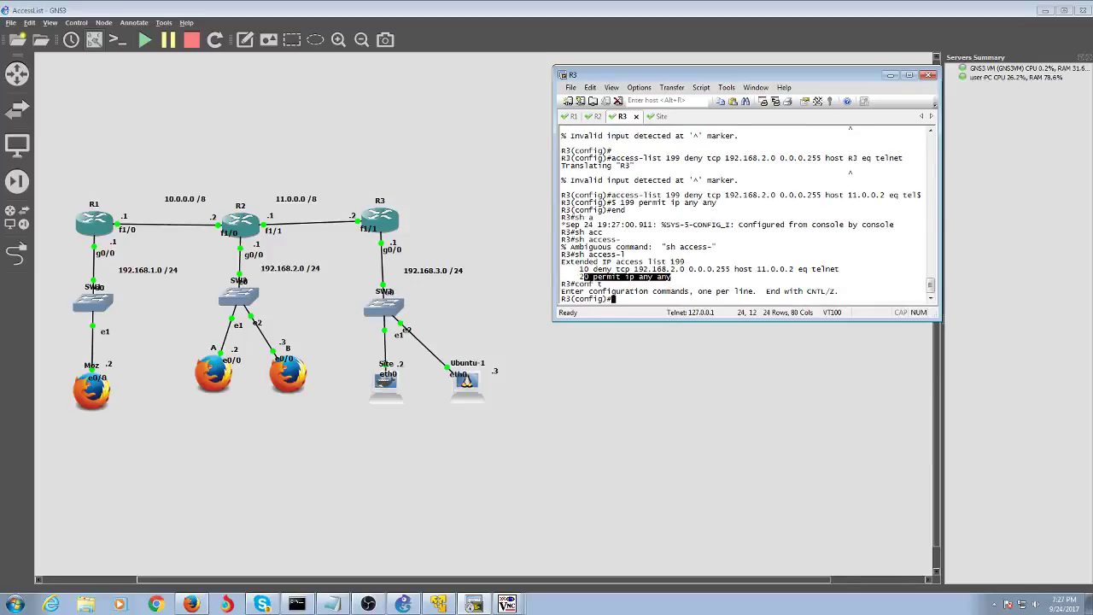
{"action": "type", "text": "int"}
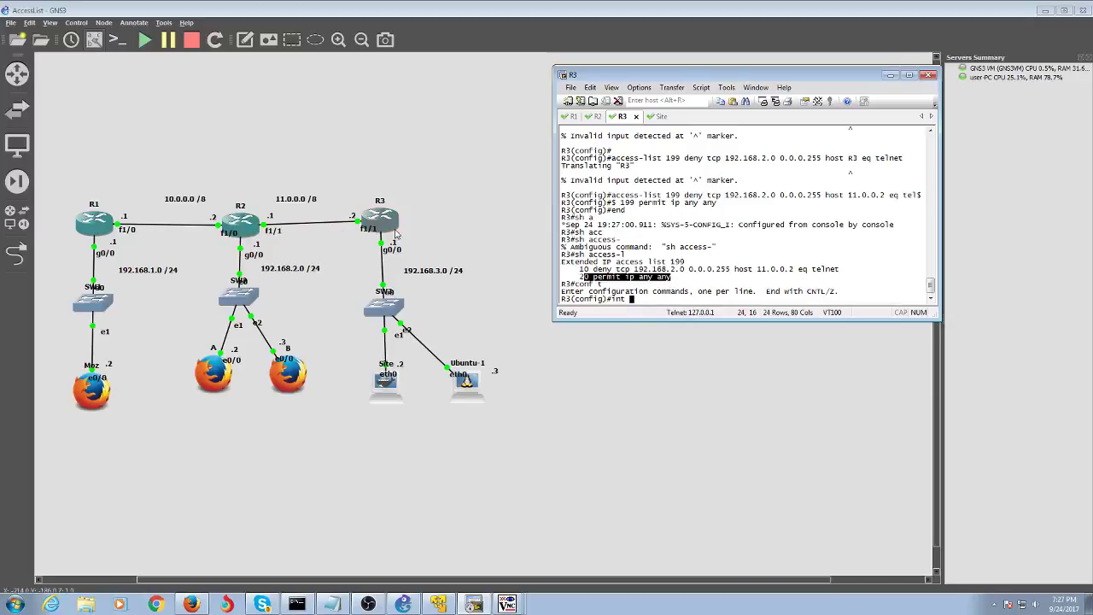
{"action": "double_click", "coordinate": [330, 231]}
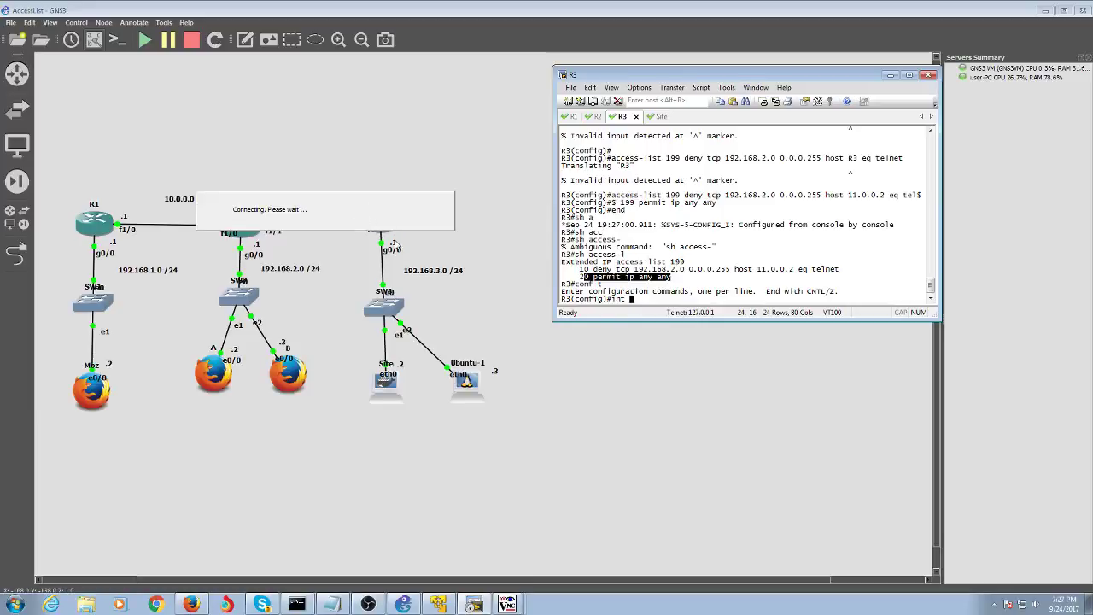
{"action": "type", "text": "fas"}
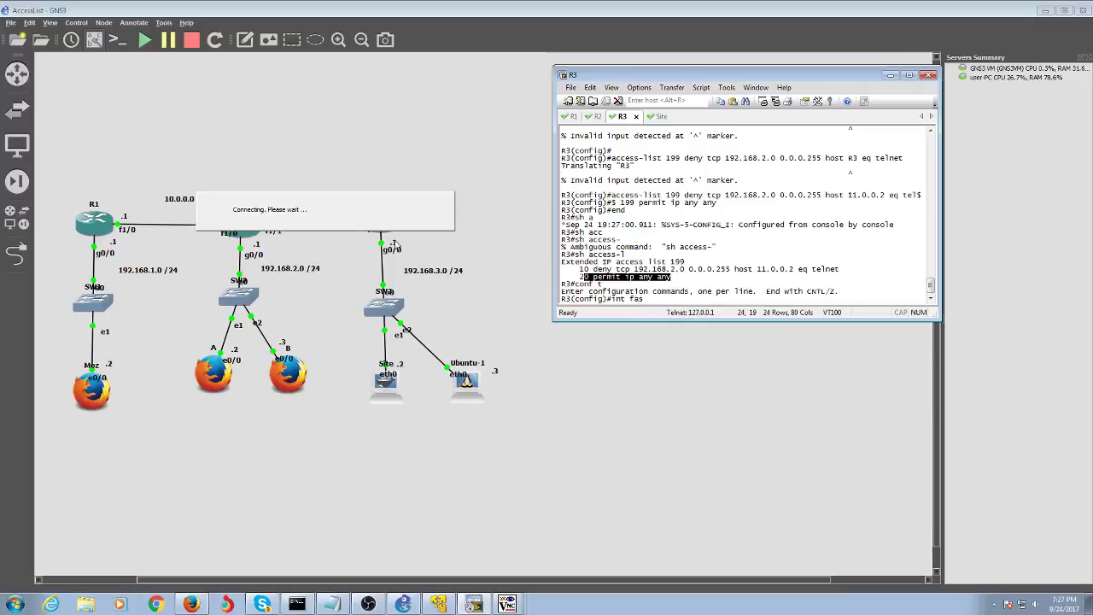
{"action": "key", "text": "Tab"}
{"action": "type", "text": "1/0"}
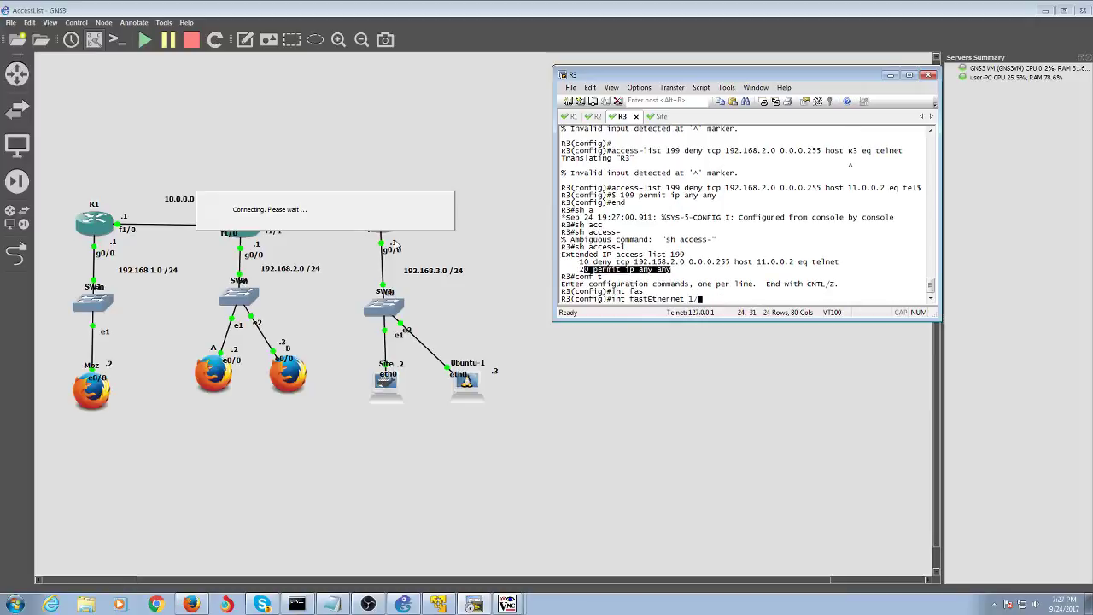
{"action": "key", "text": "Return"}
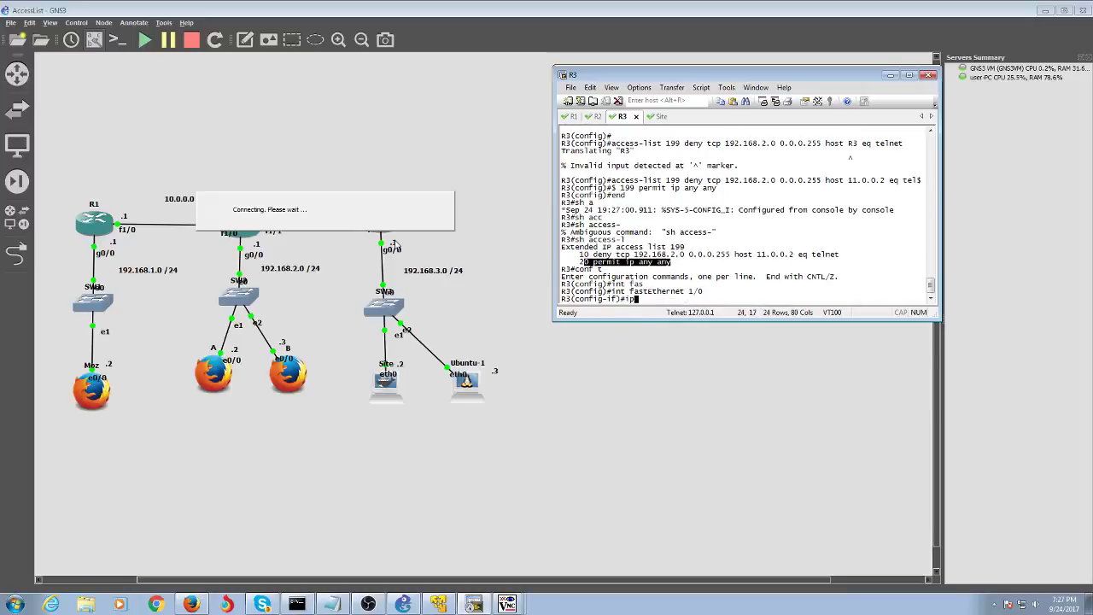
- Apply 'ip access-group 199 in' on the interface and leave configuration mode
{"action": "type", "text": "ip acc"}
{"action": "key", "text": "Tab"}
{"action": "type", "text": "e"}
{"action": "key", "text": "Tab"}
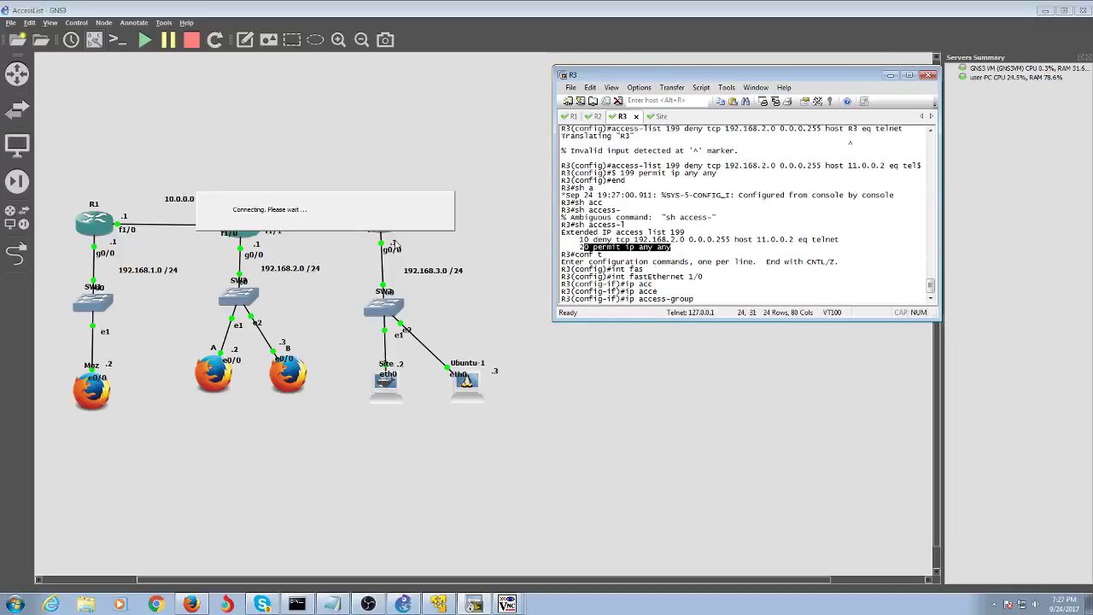
{"action": "type", "text": "199 in"}
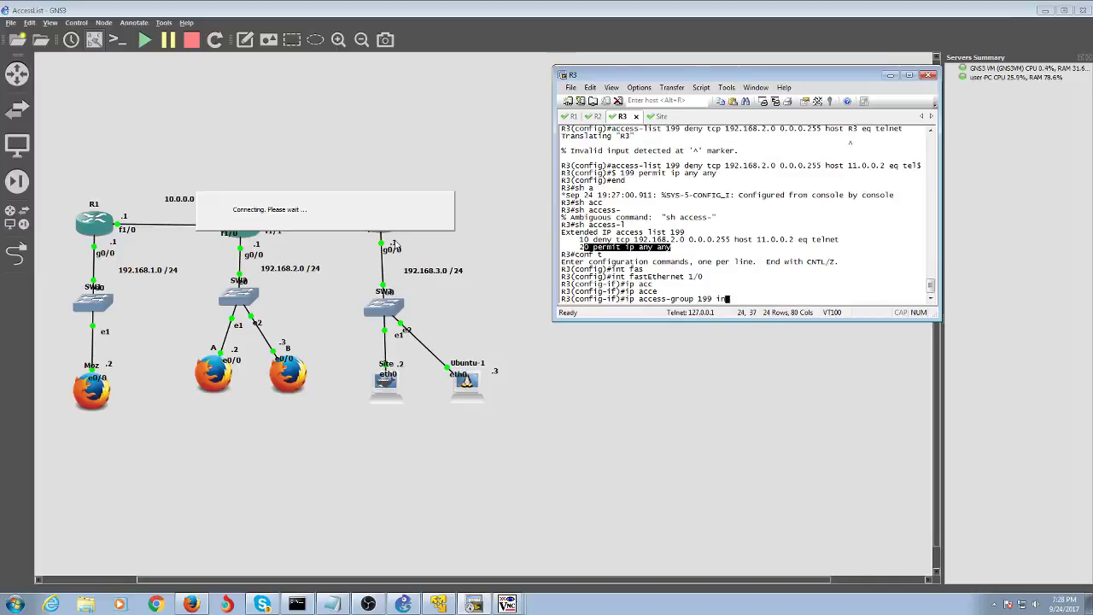
{"action": "key", "text": "Return"}
{"action": "type", "text": "end"}
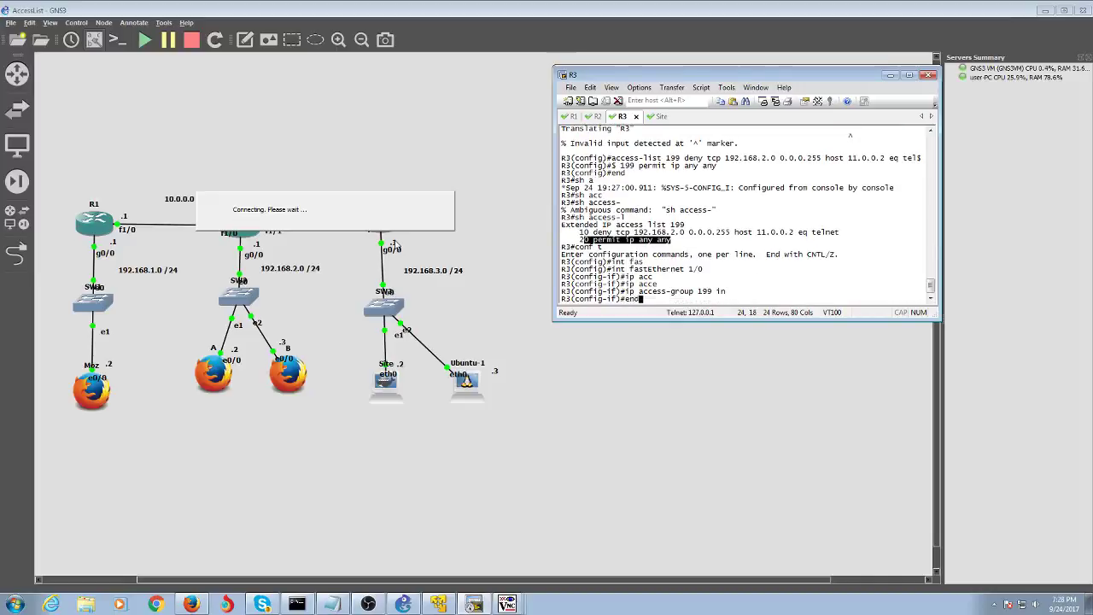
{"action": "key", "text": "Return"}
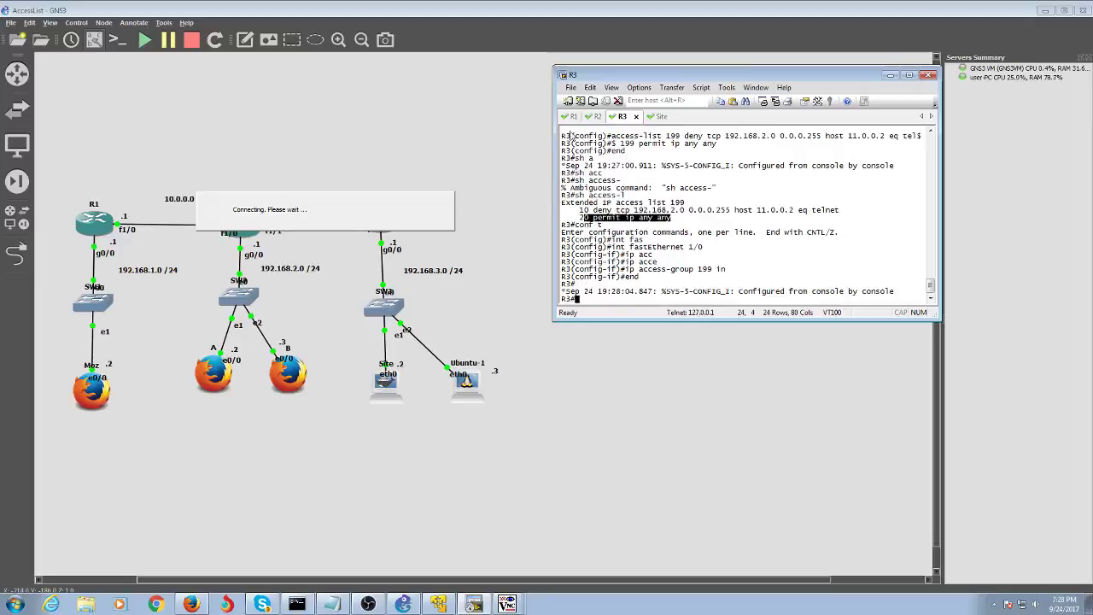
- On R2's console, leave configuration mode and start a telnet session to R3
{"action": "left_click", "coordinate": [597, 119]}
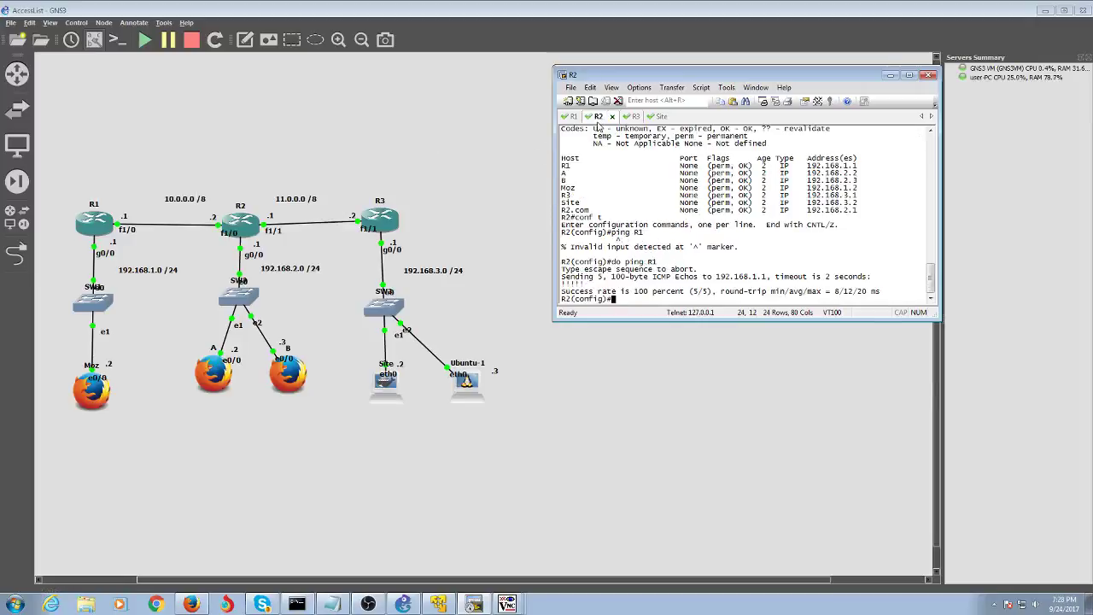
{"action": "type", "text": "telnet R3"}
{"action": "key", "text": "Return"}
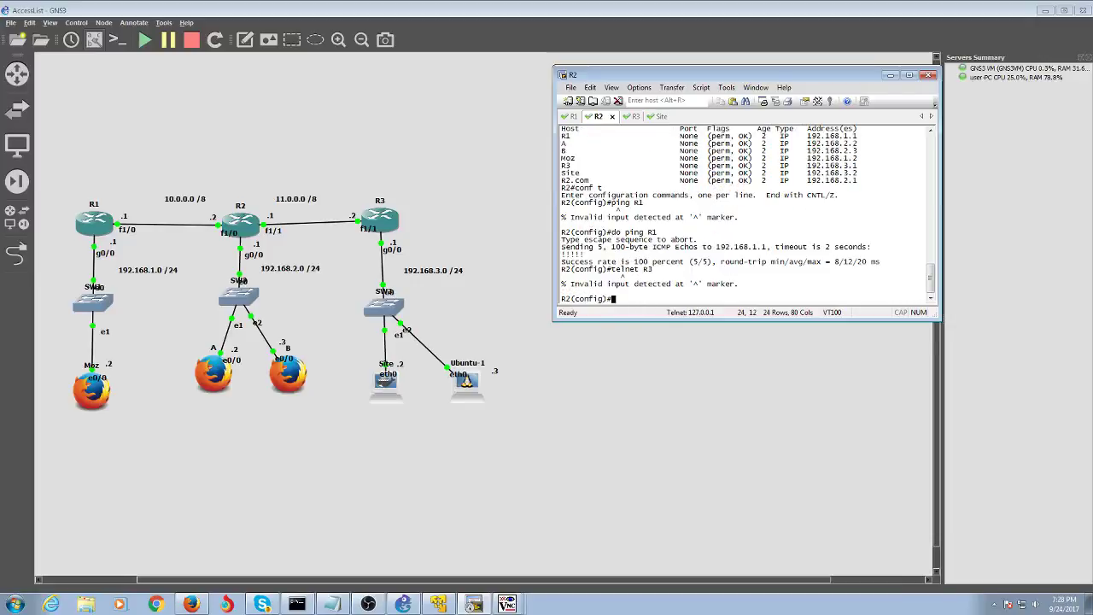
{"action": "type", "text": "end"}
{"action": "key", "text": "Return"}
{"action": "type", "text": "tel"}
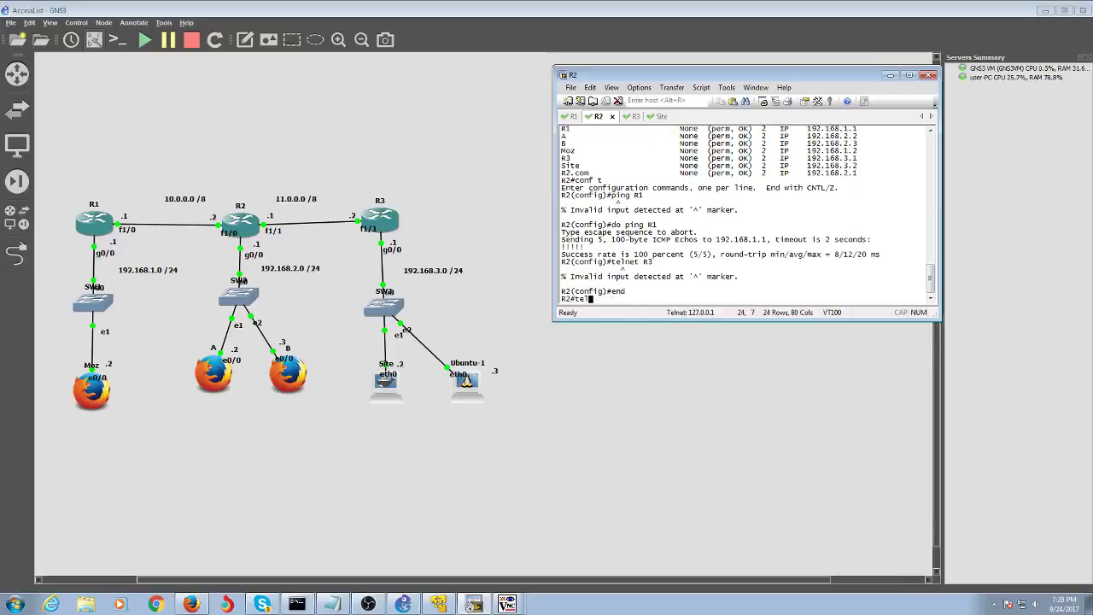
{"action": "type", "text": "net R3"}
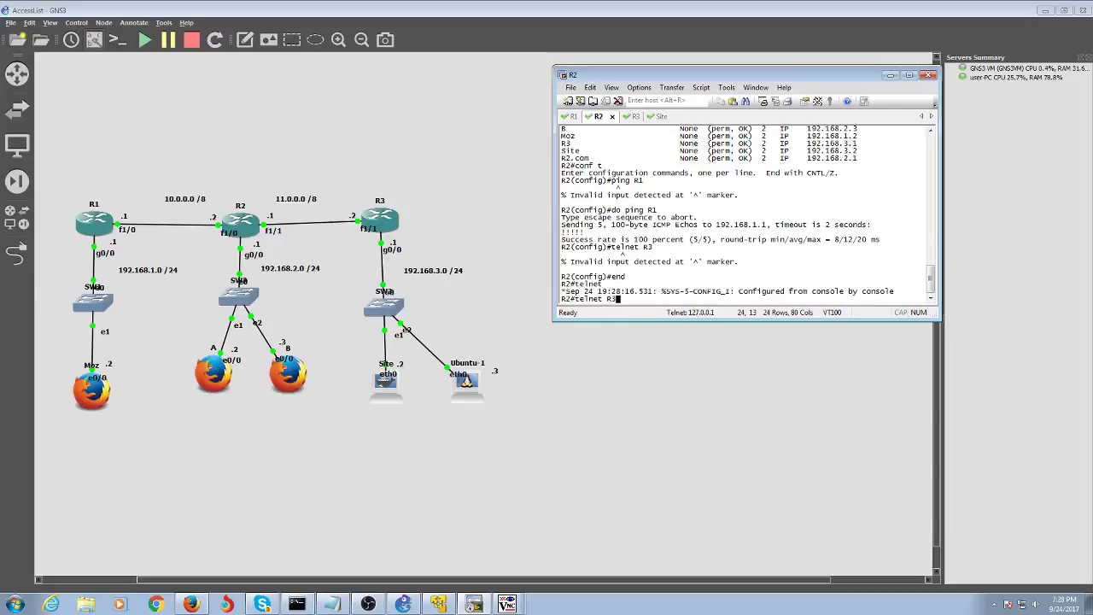
{"action": "key", "text": "Return"}
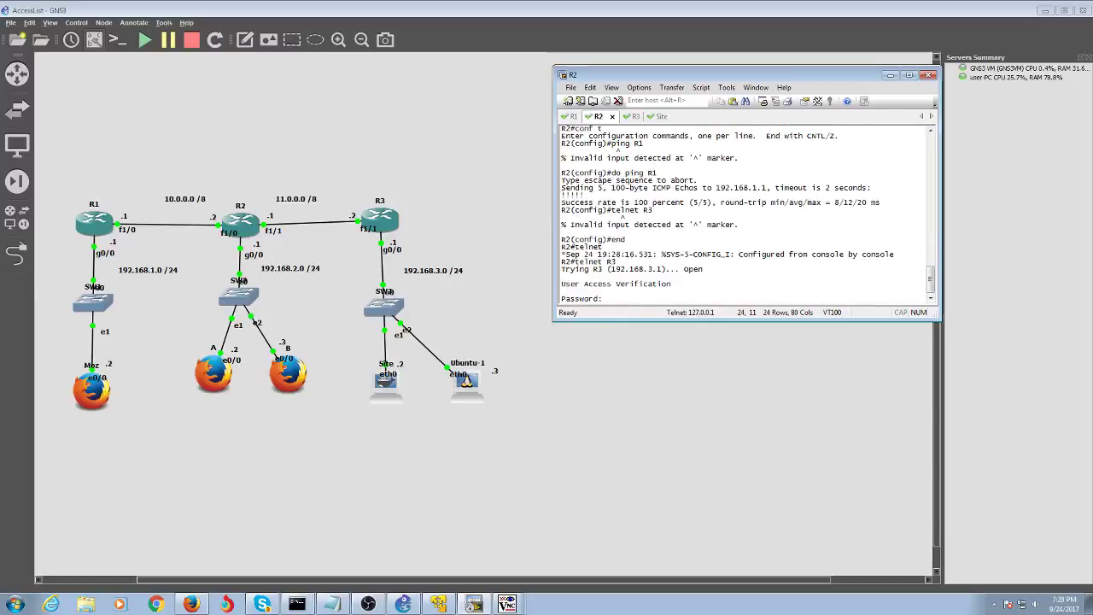
- Log in to R3 over telnet, try enable mode, then exit back to R3's console
{"action": "key", "text": "Return"}
{"action": "type", "text": "e"}
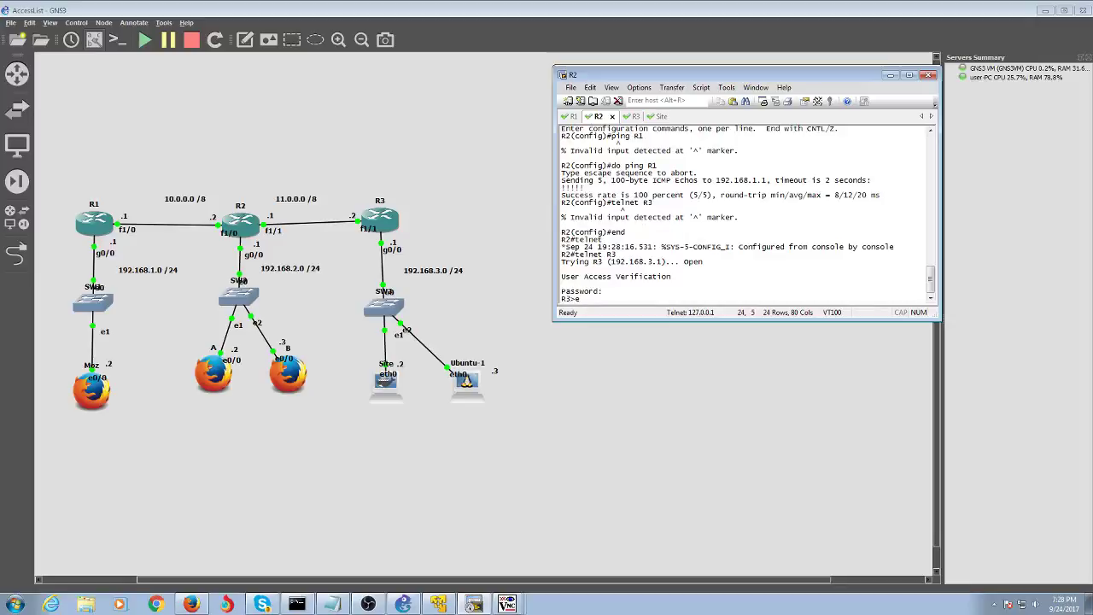
{"action": "type", "text": "m"}
{"action": "key", "text": "Return"}
{"action": "type", "text": "en"}
{"action": "key", "text": "Return"}
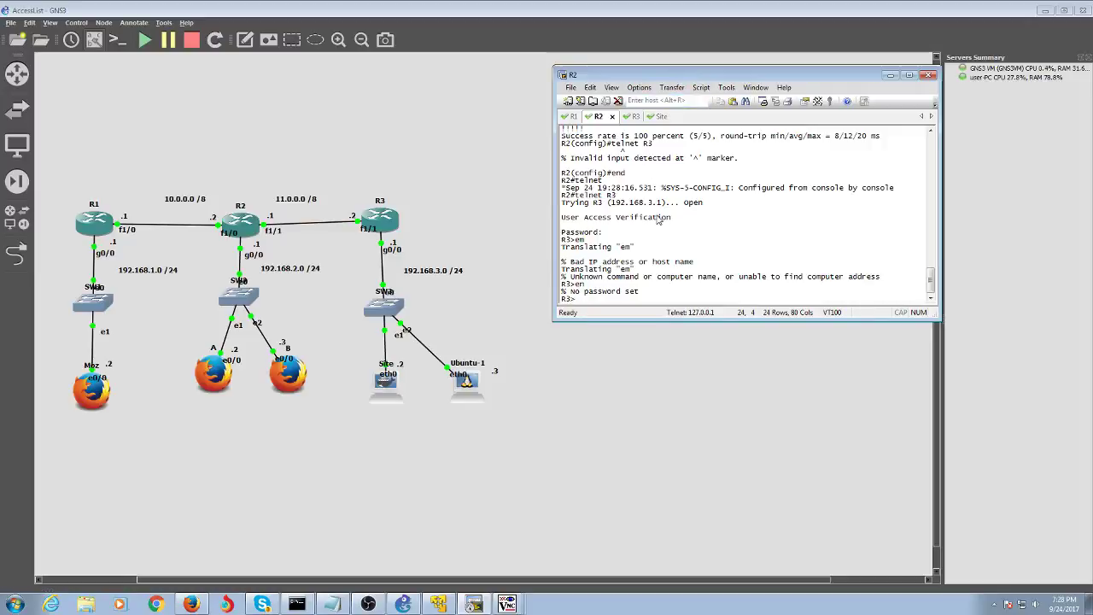
{"action": "type", "text": "exit"}
{"action": "key", "text": "Return"}
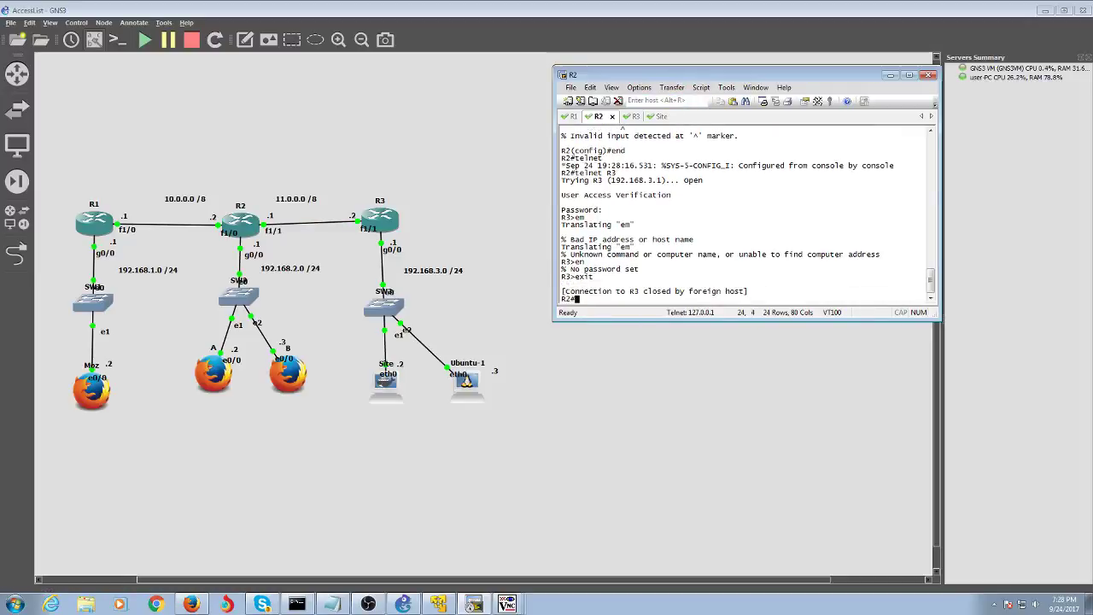
{"action": "left_click", "coordinate": [633, 116]}
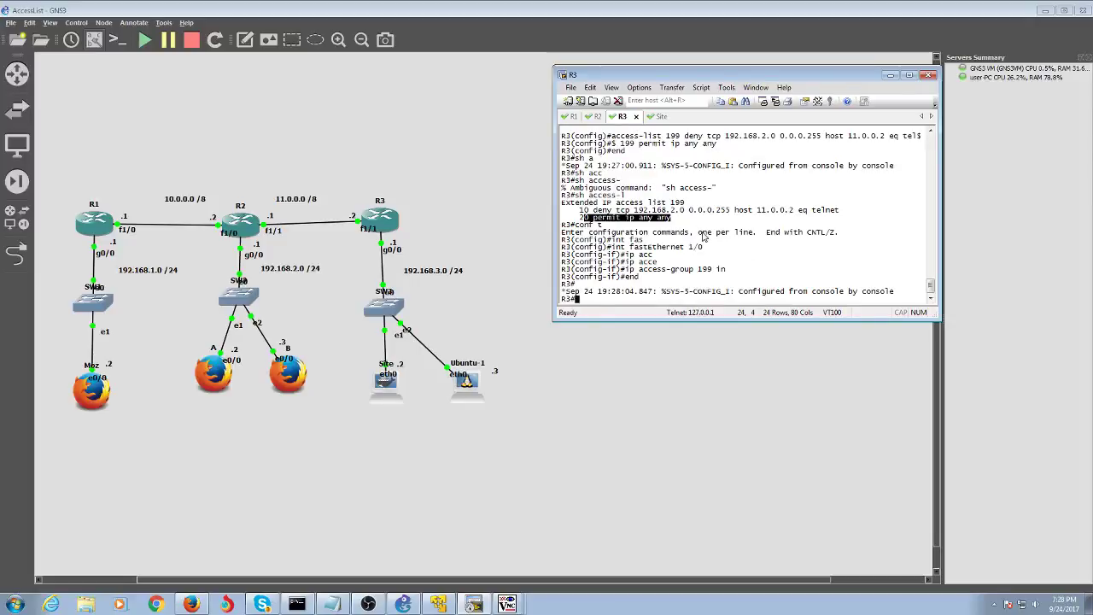
- Enter configuration mode on R3 and submit an 'ip access-list 199' command
{"action": "type", "text": "conf t"}
{"action": "key", "text": "Return"}
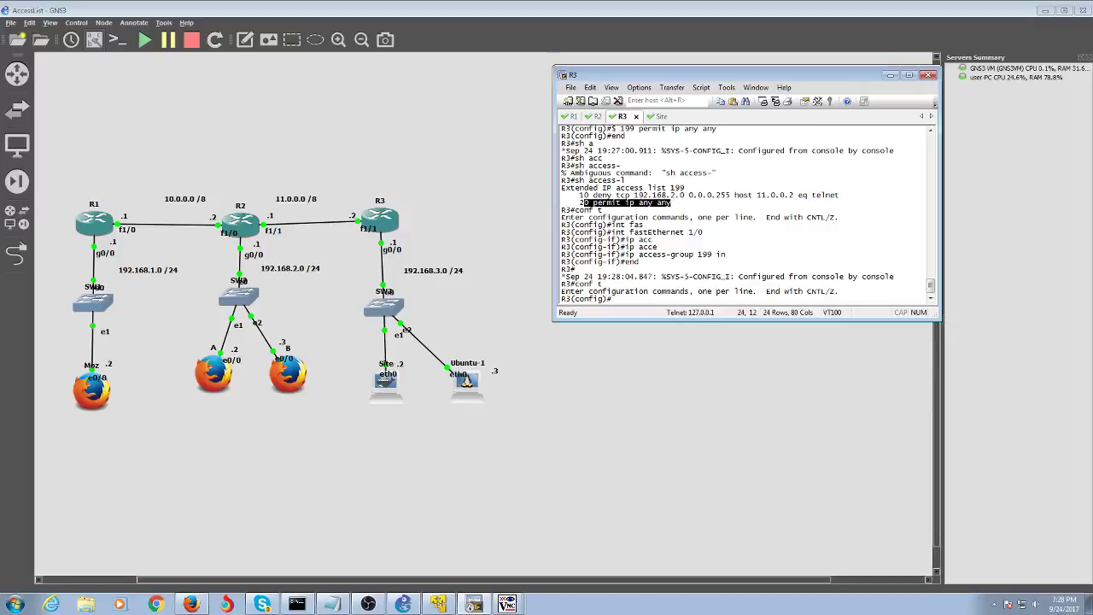
{"action": "key", "text": "Up"}
{"action": "key", "text": "Up"}
{"action": "key", "text": "Up"}
{"action": "key", "text": "Down"}
{"action": "key", "text": "Down"}
{"action": "key", "text": "Down"}
{"action": "type", "text": "no a"}
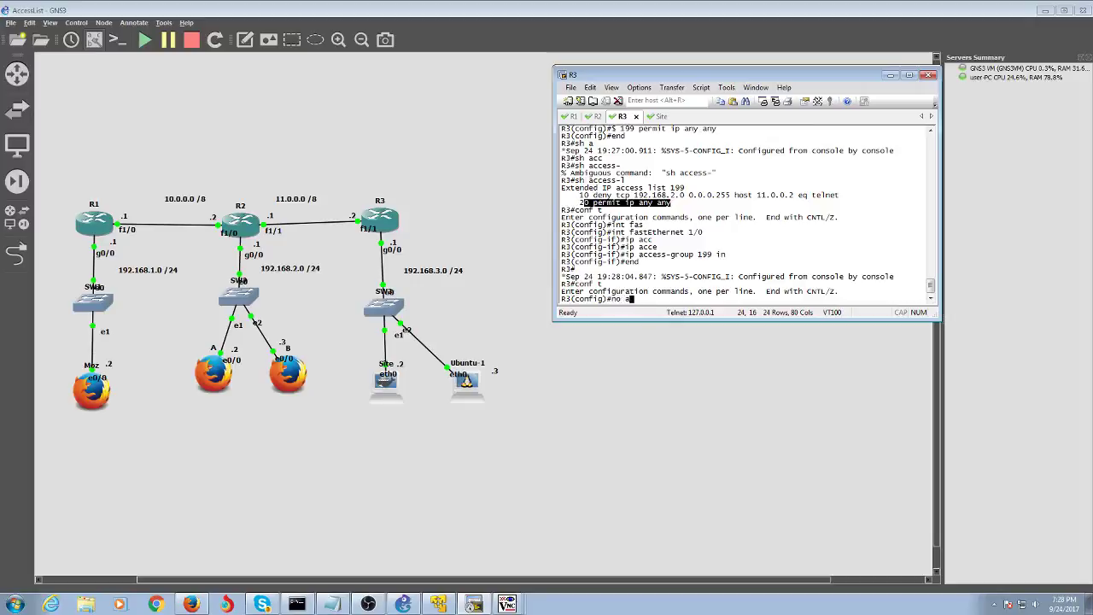
{"action": "key", "text": "Tab"}
{"action": "key", "text": "BackSpace"}
{"action": "key", "text": "BackSpace"}
{"action": "key", "text": "BackSpace"}
{"action": "key", "text": "BackSpace"}
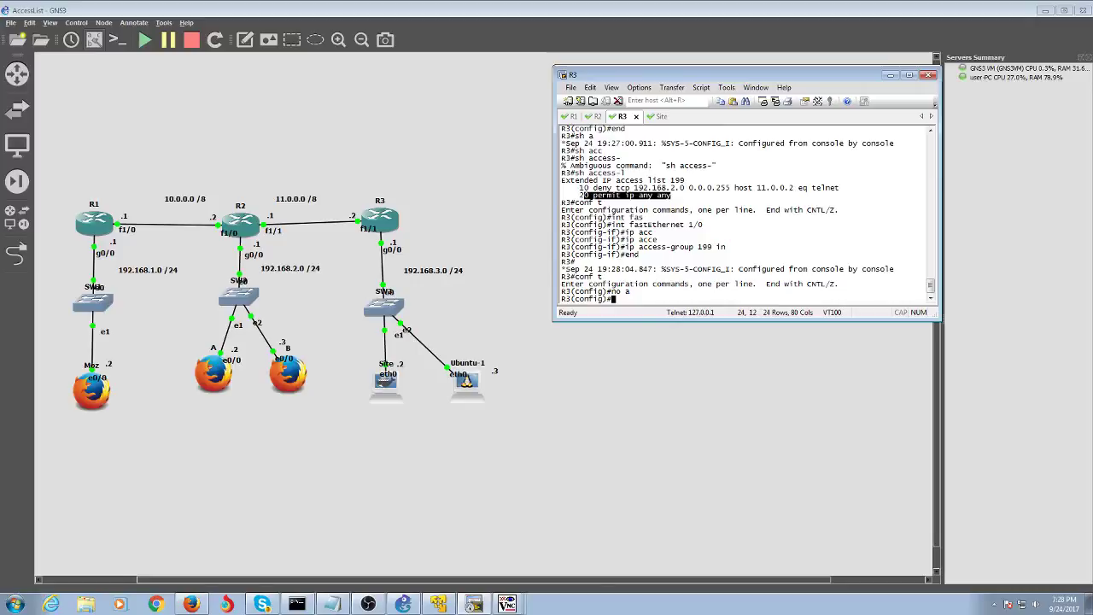
{"action": "type", "text": "ip acc"}
{"action": "key", "text": "Tab"}
{"action": "type", "text": "e"}
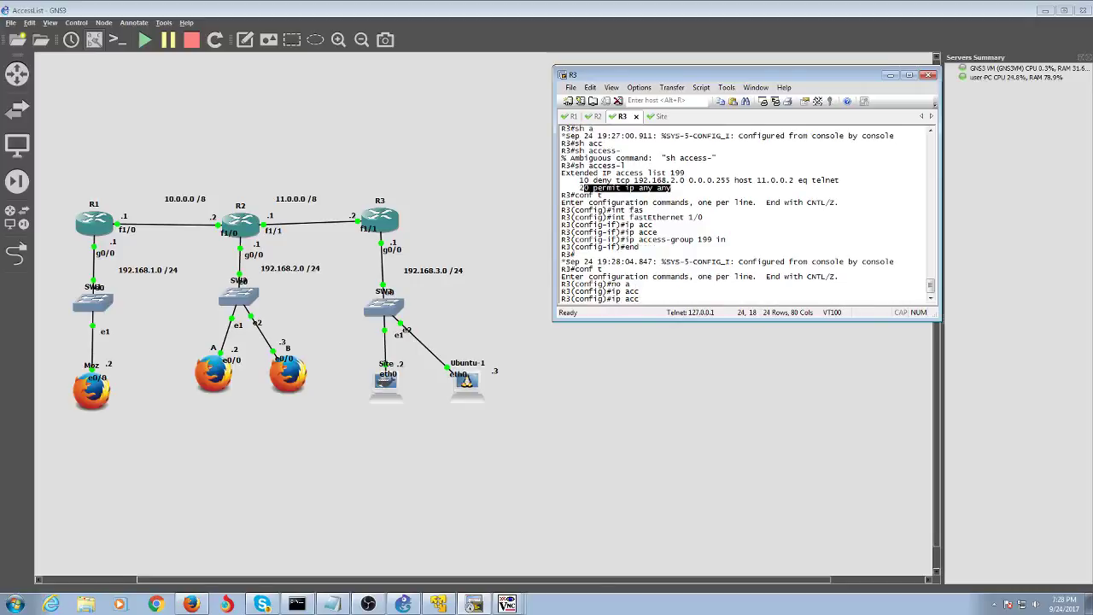
{"action": "key", "text": "Tab"}
{"action": "type", "text": "e"}
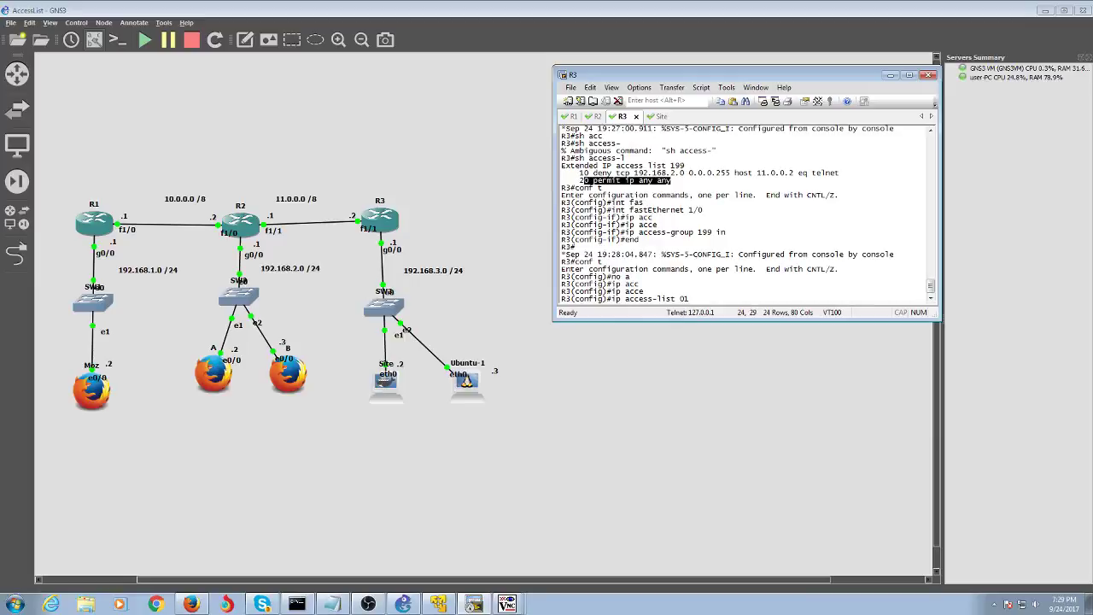
{"action": "type", "text": "199"}
{"action": "key", "text": "Return"}
- Retype the command line as 'ip access-list 199 15'
{"action": "key", "text": "Up"}
{"action": "key", "text": "BackSpace"}
{"action": "key", "text": "BackSpace"}
{"action": "key", "text": "BackSpace"}
{"action": "key", "text": "BackSpace"}
{"action": "key", "text": "BackSpace"}
{"action": "key", "text": "BackSpace"}
{"action": "key", "text": "BackSpace"}
{"action": "key", "text": "BackSpace"}
{"action": "key", "text": "BackSpace"}
{"action": "key", "text": "BackSpace"}
{"action": "key", "text": "BackSpace"}
{"action": "key", "text": "BackSpace"}
{"action": "key", "text": "BackSpace"}
{"action": "key", "text": "BackSpace"}
{"action": "key", "text": "BackSpace"}
{"action": "key", "text": "BackSpace"}
{"action": "key", "text": "BackSpace"}
{"action": "key", "text": "BackSpace"}
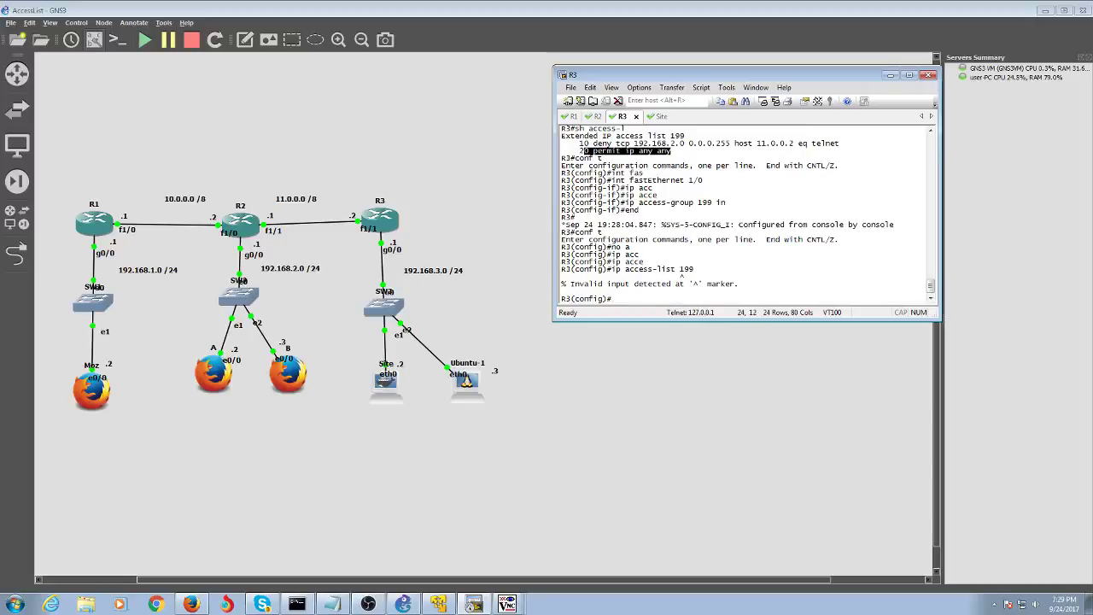
{"action": "type", "text": "15"}
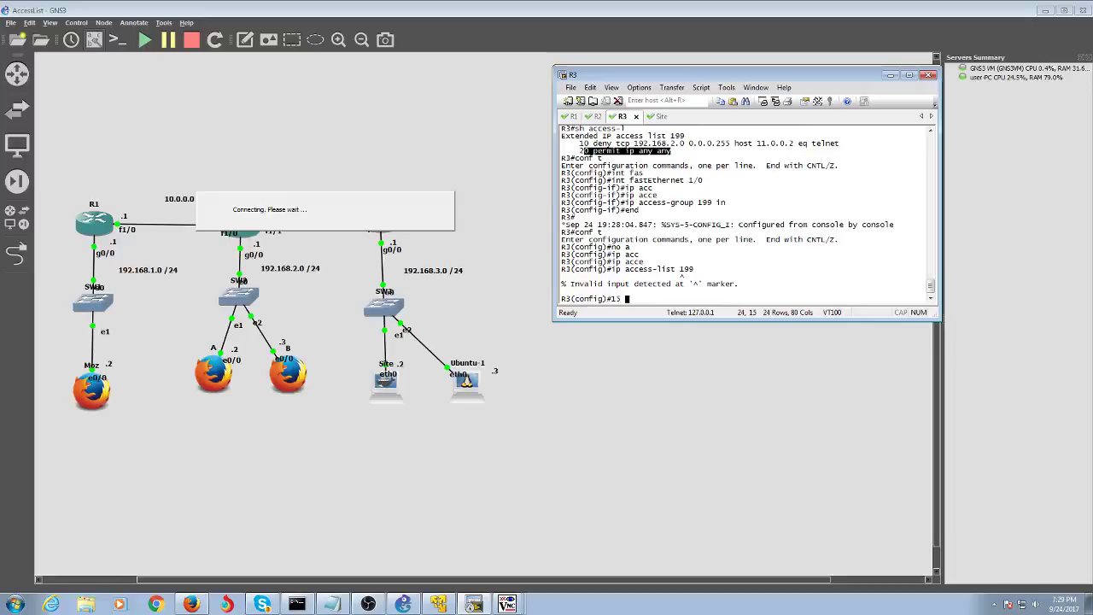
{"action": "key", "text": "BackSpace"}
{"action": "key", "text": "BackSpace"}
{"action": "key", "text": "BackSpace"}
{"action": "type", "text": "ip access-list"}
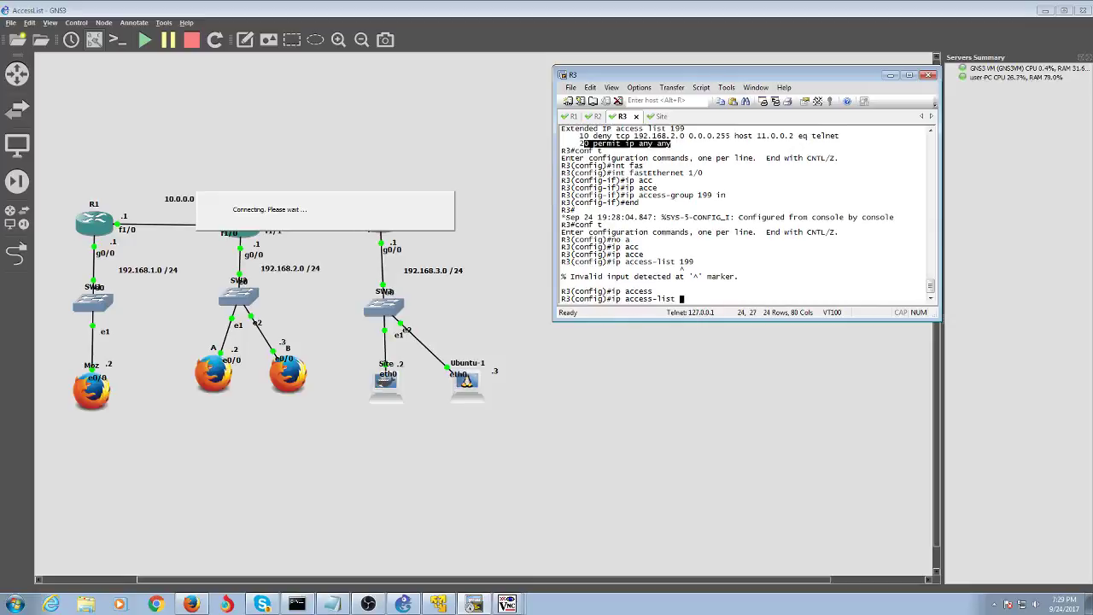
{"action": "key", "text": "Tab"}
{"action": "type", "text": "liss"}
{"action": "key", "text": "BackSpace"}
{"action": "type", "text": "t"}
{"action": "key", "text": "Tab"}
{"action": "key", "text": "BackSpace"}
{"action": "key", "text": "BackSpace"}
{"action": "key", "text": "BackSpace"}
{"action": "key", "text": "BackSpace"}
{"action": "key", "text": "BackSpace"}
{"action": "type", "text": "199 15"}
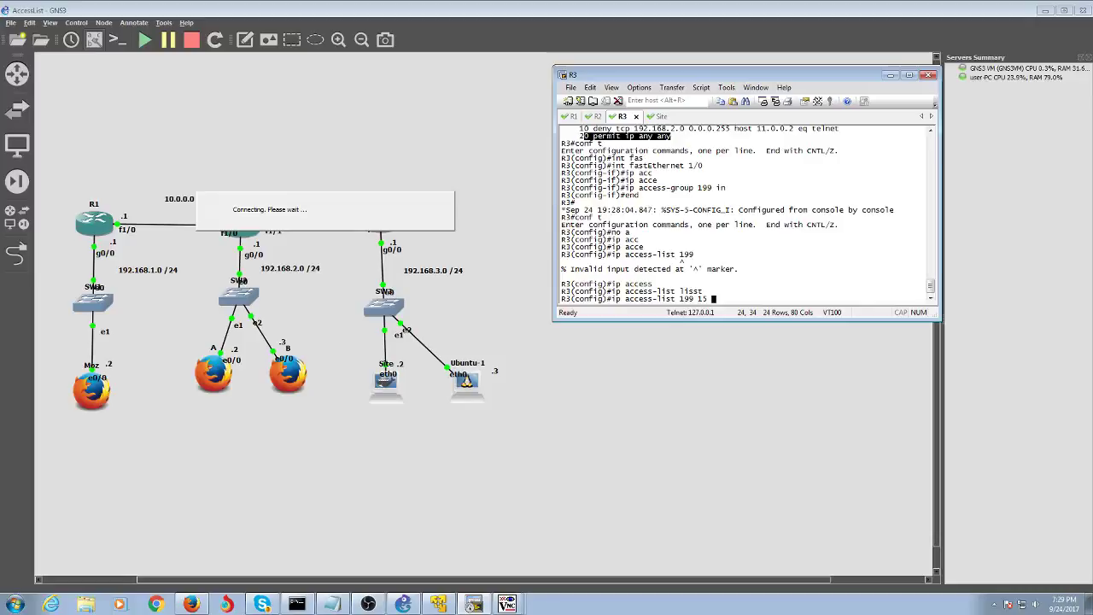
- Complete entry 15 as 'deny tcp host 11.0.0.1 host 11.0.0.2 eq telnet'; R3 rejects it
{"action": "type", "text": "deny "}
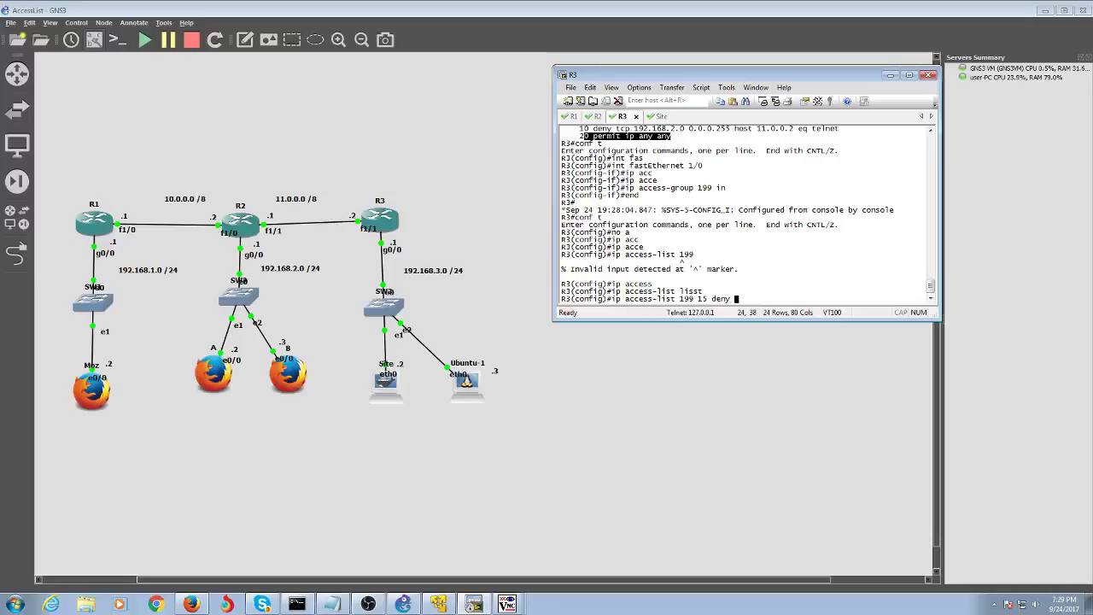
{"action": "type", "text": "tcp 19"}
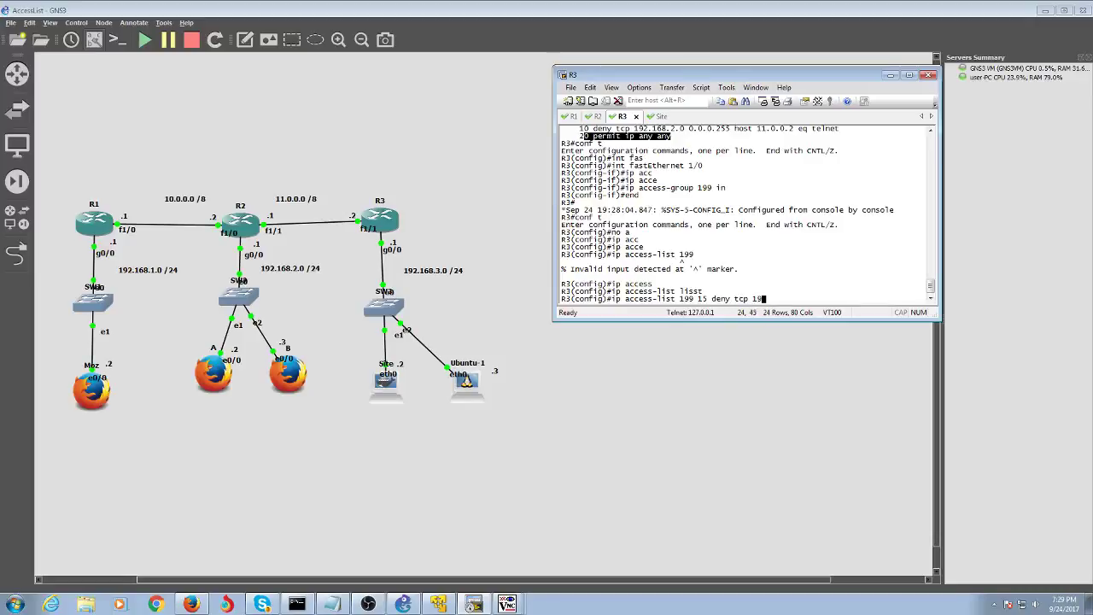
{"action": "type", "text": "2.168"}
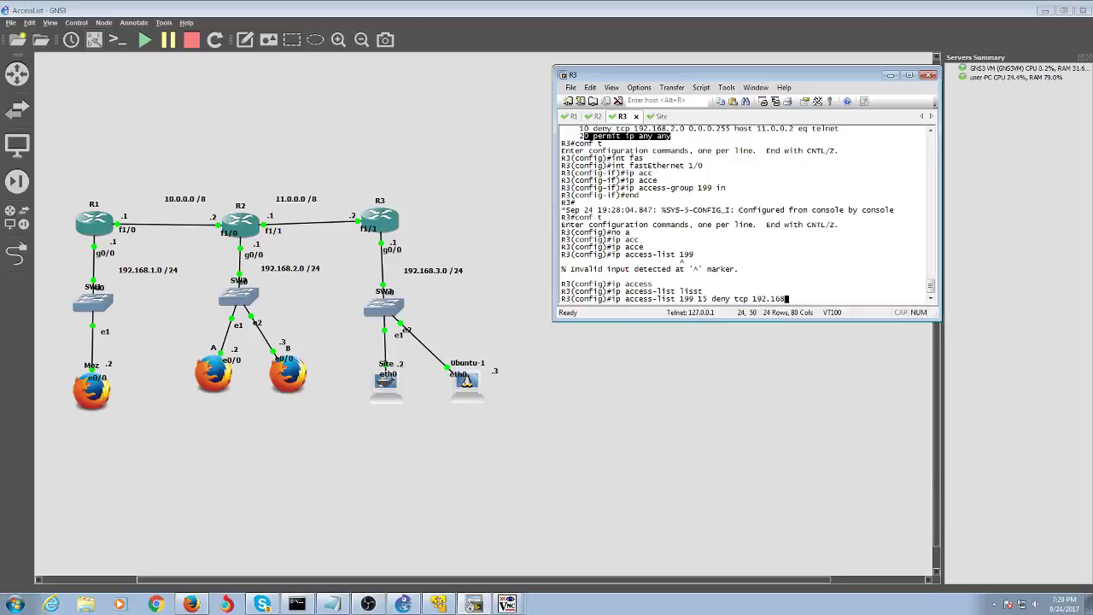
{"action": "type", "text": "."}
{"action": "key", "text": "BackSpace"}
{"action": "key", "text": "BackSpace"}
{"action": "key", "text": "BackSpace"}
{"action": "key", "text": "BackSpace"}
{"action": "key", "text": "BackSpace"}
{"action": "key", "text": "BackSpace"}
{"action": "key", "text": "BackSpace"}
{"action": "key", "text": "BackSpace"}
{"action": "type", "text": "11.0.0."}
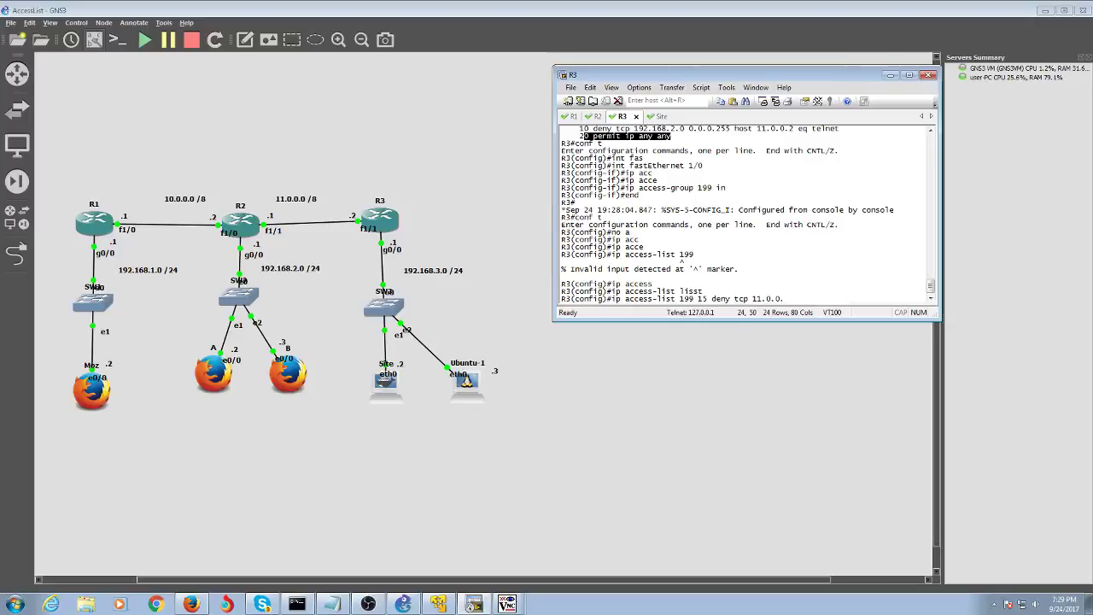
{"action": "key", "text": "BackSpace"}
{"action": "key", "text": "BackSpace"}
{"action": "key", "text": "BackSpace"}
{"action": "key", "text": "BackSpace"}
{"action": "key", "text": "BackSpace"}
{"action": "key", "text": "BackSpace"}
{"action": "key", "text": "BackSpace"}
{"action": "type", "text": "host 11.0.0.1 host 11.0.0.2"}
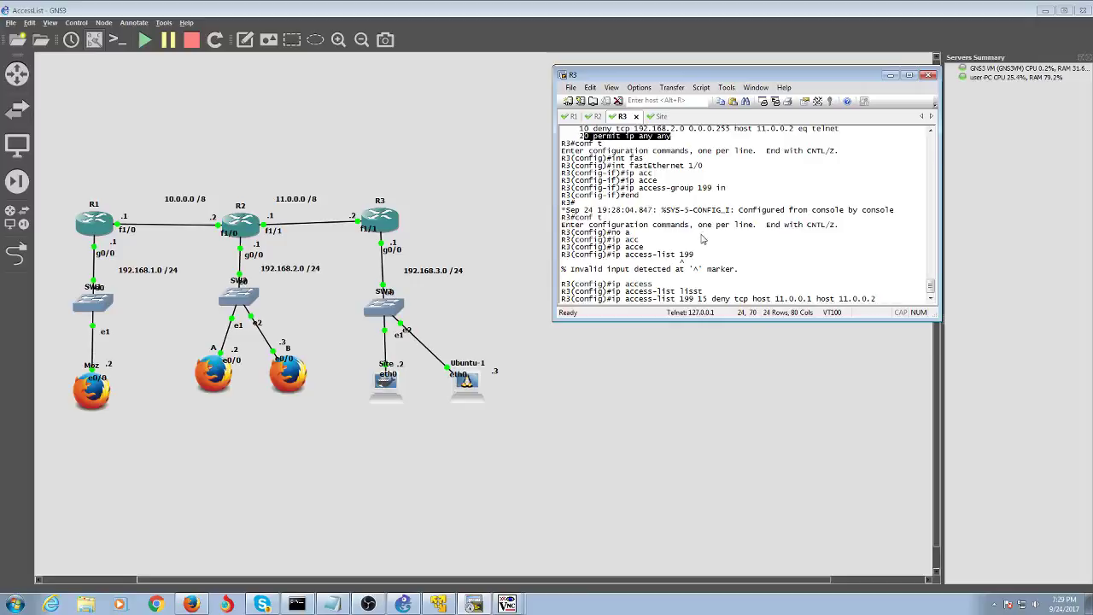
{"action": "type", "text": " eqw"}
{"action": "key", "text": "BackSpace"}
{"action": "type", "text": "telnet"}
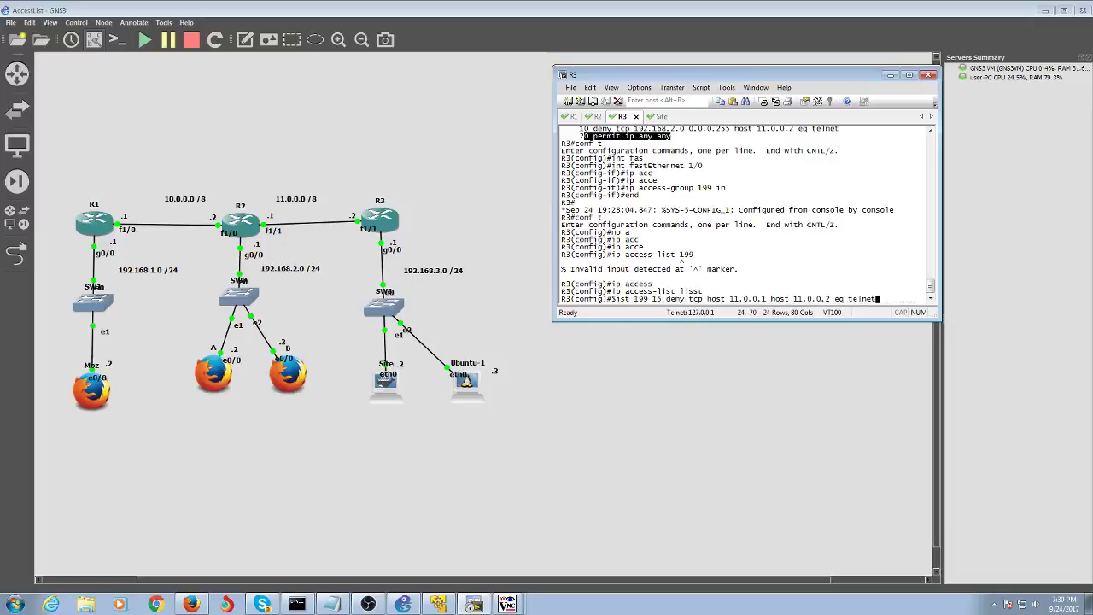
{"action": "key", "text": "Return"}
{"action": "key", "text": "Up"}
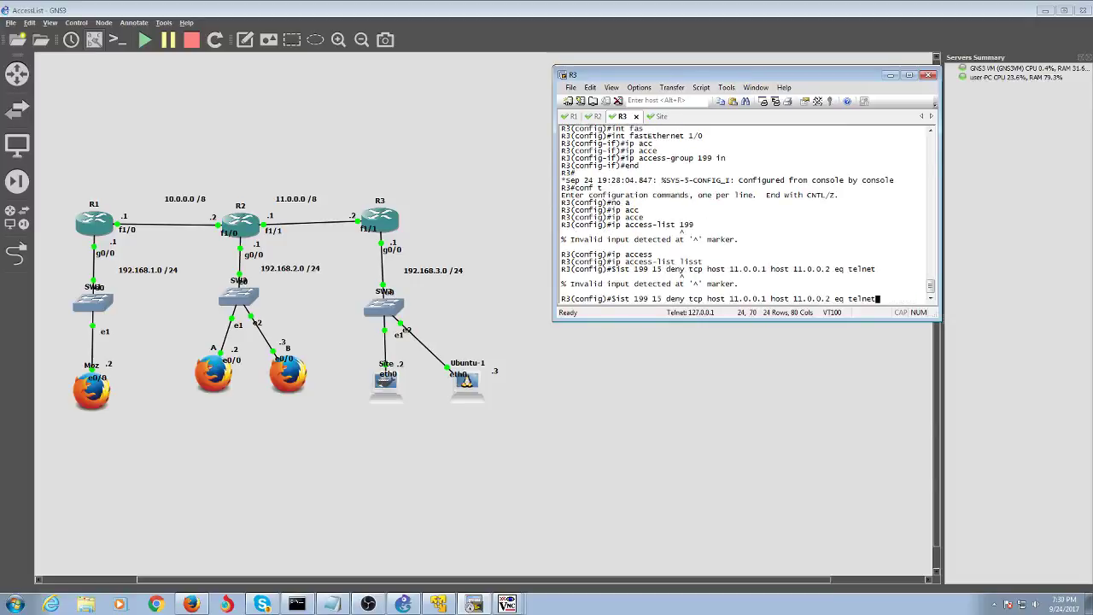
{"action": "key", "text": "BackSpace"}
{"action": "key", "text": "BackSpace"}
{"action": "key", "text": "BackSpace"}
{"action": "key", "text": "BackSpace"}
{"action": "key", "text": "BackSpace"}
{"action": "key", "text": "BackSpace"}
{"action": "key", "text": "BackSpace"}
{"action": "key", "text": "BackSpace"}
{"action": "key", "text": "BackSpace"}
{"action": "key", "text": "BackSpace"}
{"action": "key", "text": "BackSpace"}
{"action": "key", "text": "BackSpace"}
{"action": "key", "text": "BackSpace"}
{"action": "key", "text": "BackSpace"}
{"action": "key", "text": "BackSpace"}
{"action": "key", "text": "BackSpace"}
{"action": "key", "text": "BackSpace"}
{"action": "key", "text": "BackSpace"}
{"action": "key", "text": "BackSpace"}
{"action": "key", "text": "BackSpace"}
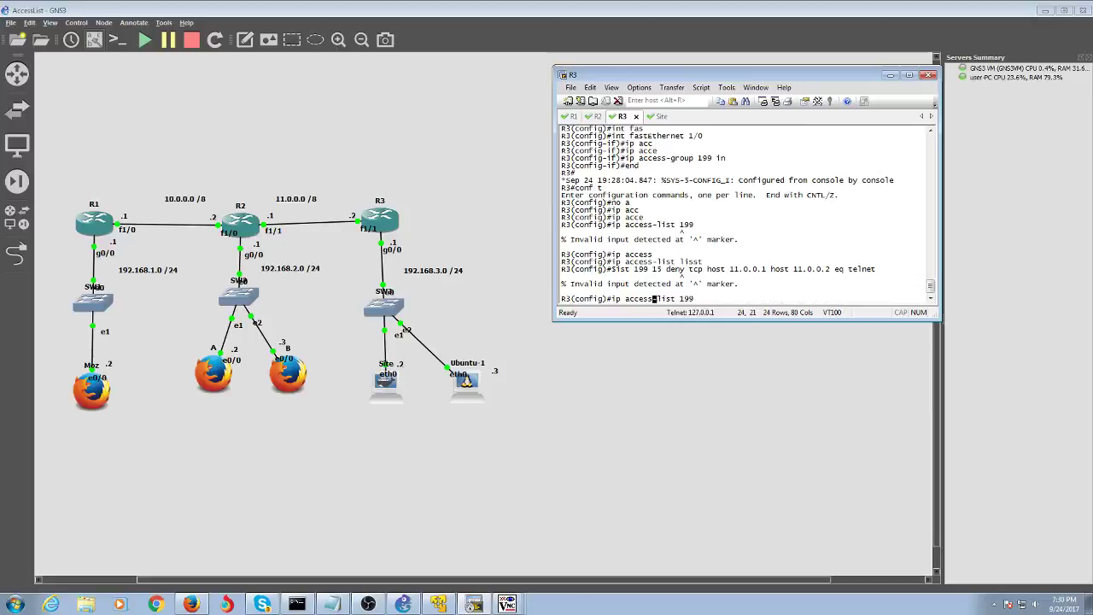
- Try 'no ip access-list 199', which is rejected, then list the available 'no ip access-list' options
{"action": "key", "text": "Left"}
{"action": "key", "text": "Left"}
{"action": "key", "text": "Left"}
{"action": "key", "text": "Left"}
{"action": "key", "text": "Left"}
{"action": "key", "text": "Left"}
{"action": "key", "text": "Left"}
{"action": "key", "text": "Left"}
{"action": "key", "text": "Left"}
{"action": "type", "text": "no"}
{"action": "key", "text": "Return"}
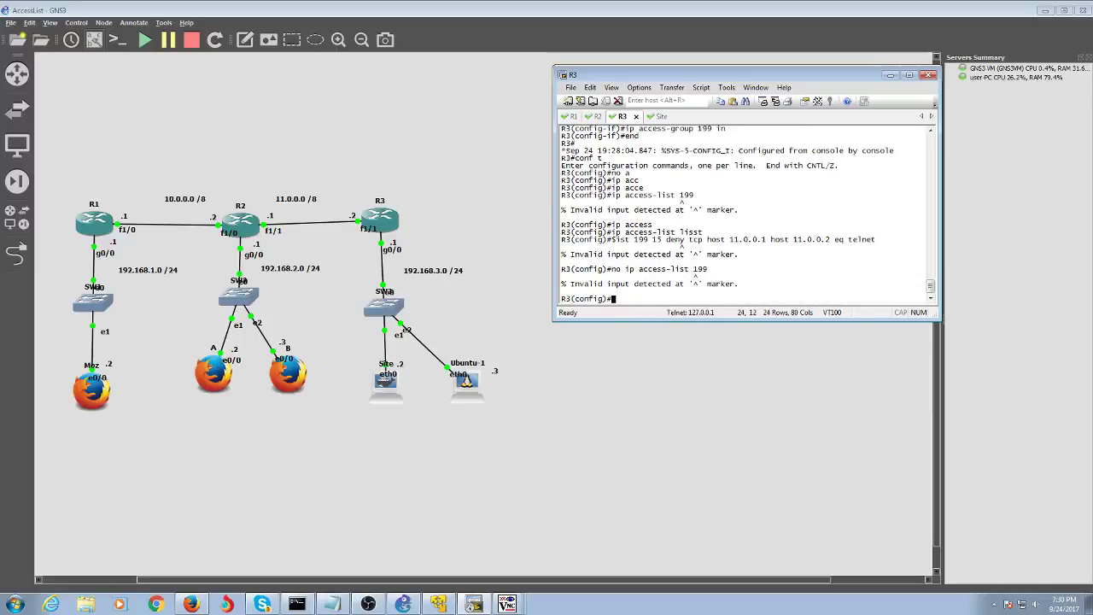
{"action": "key", "text": "Up"}
{"action": "key", "text": "BackSpace"}
{"action": "key", "text": "BackSpace"}
{"action": "key", "text": "BackSpace"}
{"action": "type", "text": "?"}
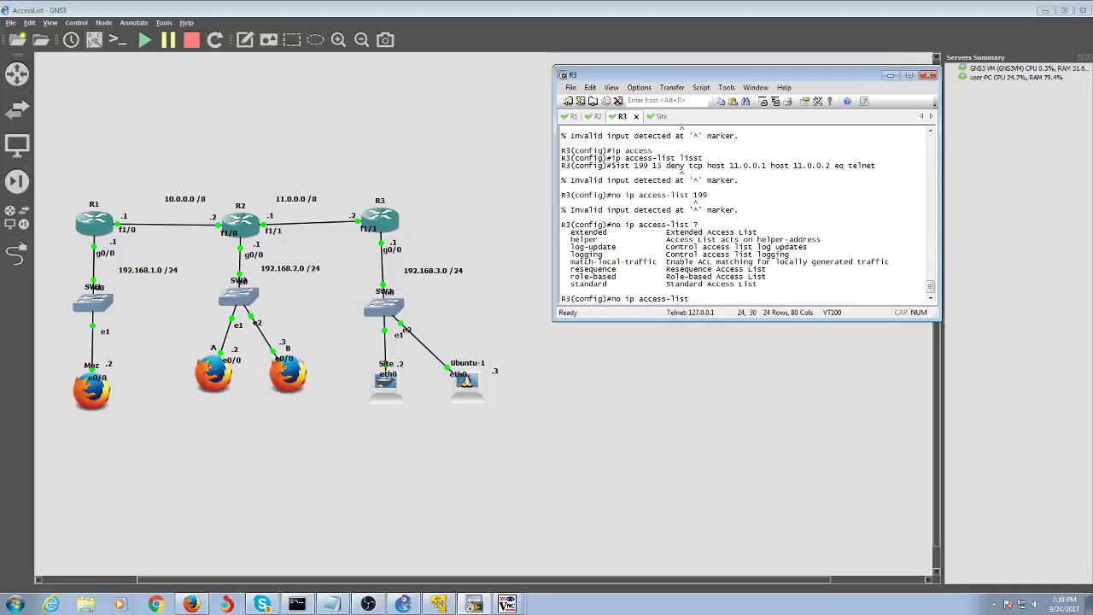
- Remove access list 199 with 'no access-list 199'
{"action": "key", "text": "Left"}
{"action": "key", "text": "Left"}
{"action": "key", "text": "Left"}
{"action": "key", "text": "Left"}
{"action": "key", "text": "Left"}
{"action": "key", "text": "Left"}
{"action": "key", "text": "Left"}
{"action": "key", "text": "Left"}
{"action": "key", "text": "Left"}
{"action": "key", "text": "Left"}
{"action": "key", "text": "Left"}
{"action": "key", "text": "Left"}
{"action": "key", "text": "Left"}
{"action": "key", "text": "Left"}
{"action": "key", "text": "Right"}
{"action": "key", "text": "Right"}
{"action": "key", "text": "Right"}
{"action": "key", "text": "Right"}
{"action": "key", "text": "Right"}
{"action": "key", "text": "Right"}
{"action": "key", "text": "Right"}
{"action": "key", "text": "Right"}
{"action": "key", "text": "Right"}
{"action": "key", "text": "Right"}
{"action": "key", "text": "Right"}
{"action": "key", "text": "Right"}
{"action": "key", "text": "Right"}
{"action": "key", "text": "Right"}
{"action": "key", "text": "BackSpace"}
{"action": "key", "text": "BackSpace"}
{"action": "key", "text": "BackSpace"}
{"action": "key", "text": "BackSpace"}
{"action": "key", "text": "BackSpace"}
{"action": "key", "text": "BackSpace"}
{"action": "key", "text": "BackSpace"}
{"action": "key", "text": "BackSpace"}
{"action": "key", "text": "BackSpace"}
{"action": "key", "text": "BackSpace"}
{"action": "key", "text": "BackSpace"}
{"action": "key", "text": "BackSpace"}
{"action": "key", "text": "BackSpace"}
{"action": "key", "text": "BackSpace"}
{"action": "type", "text": "acc"}
{"action": "key", "text": "Tab"}
{"action": "type", "text": "199"}
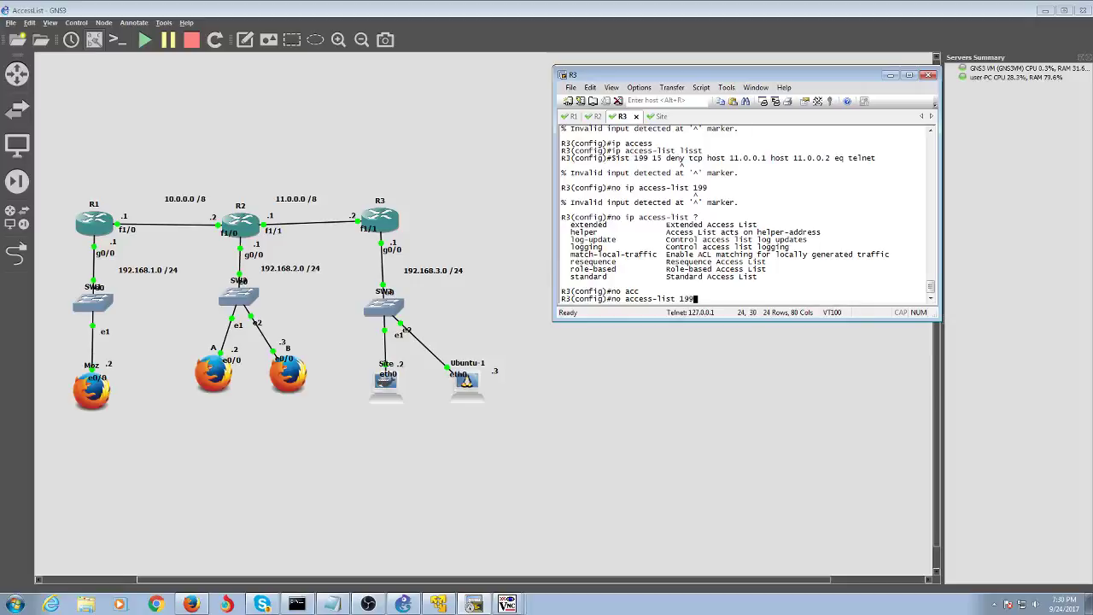
{"action": "key", "text": "Return"}
{"action": "type", "text": "acc"}
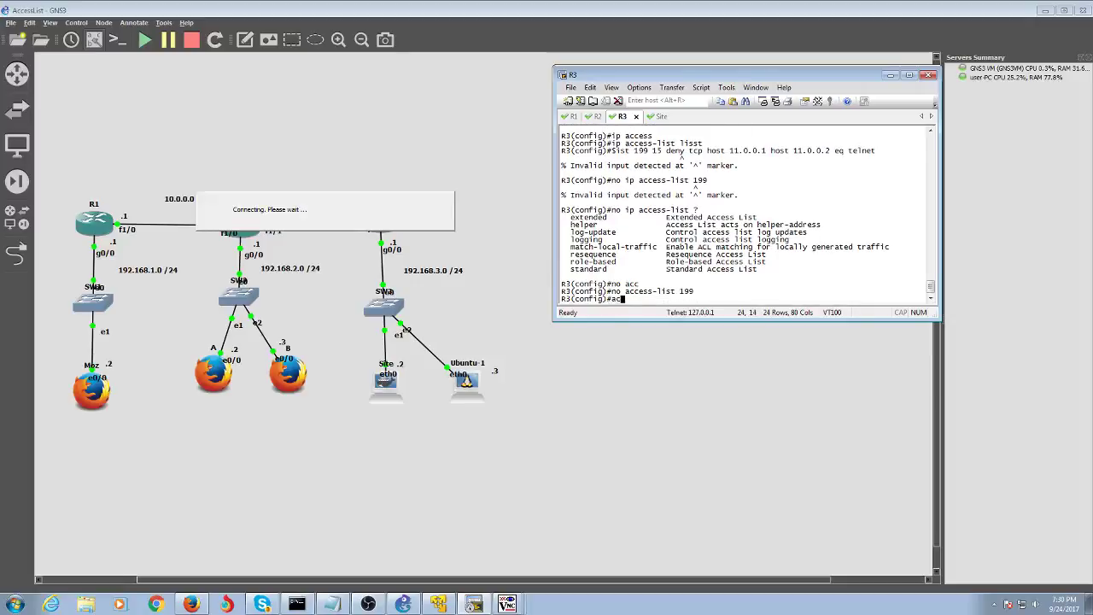
- Check the command help for 'ip access-list 199'
{"action": "key", "text": "Tab"}
{"action": "key", "text": "BackSpace"}
{"action": "key", "text": "BackSpace"}
{"action": "key", "text": "BackSpace"}
{"action": "key", "text": "BackSpace"}
{"action": "key", "text": "BackSpace"}
{"action": "key", "text": "BackSpace"}
{"action": "key", "text": "BackSpace"}
{"action": "key", "text": "BackSpace"}
{"action": "key", "text": "BackSpace"}
{"action": "key", "text": "BackSpace"}
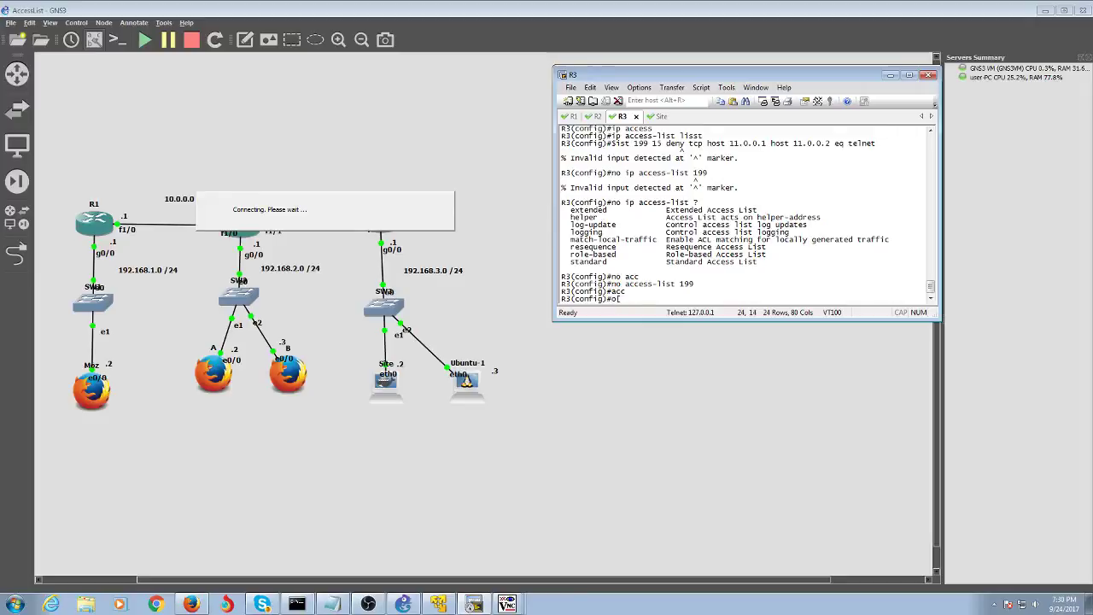
{"action": "type", "text": "ip"}
{"action": "key", "text": "Tab"}
{"action": "type", "text": "acces"}
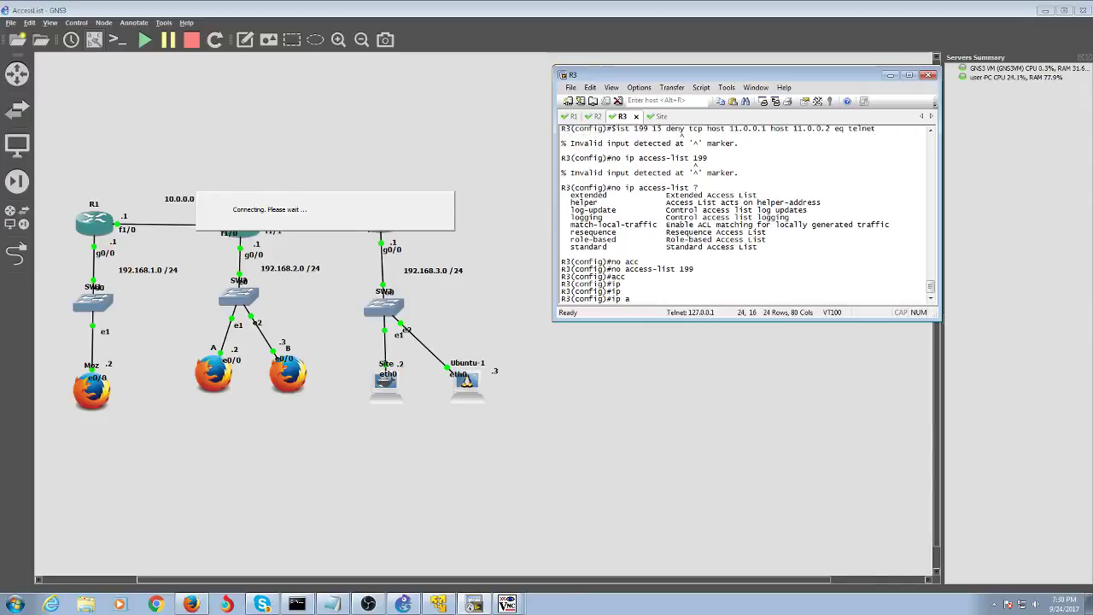
{"action": "key", "text": "Tab"}
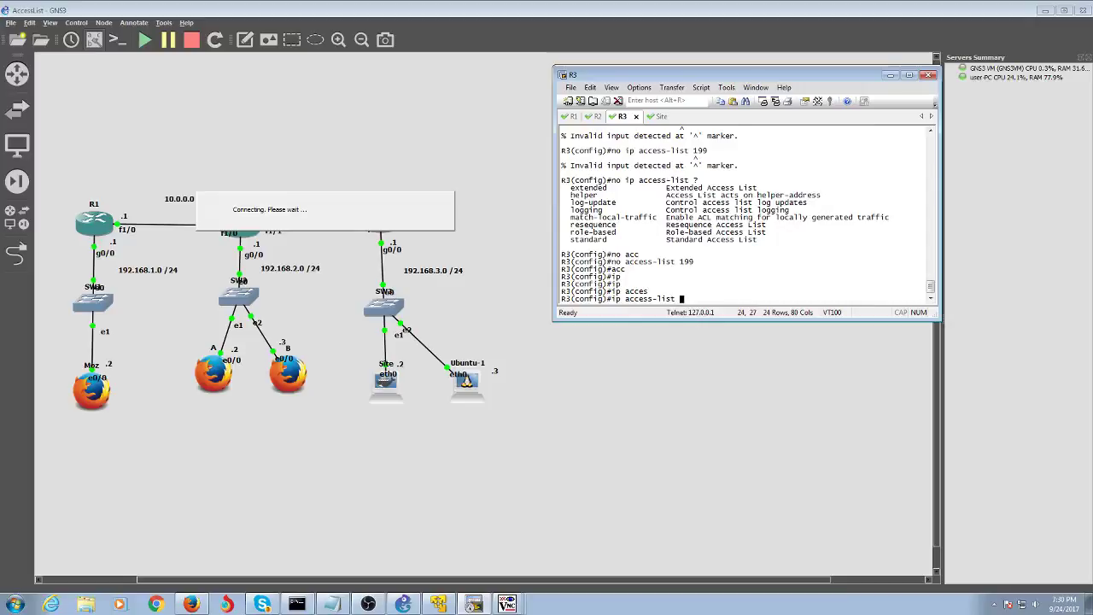
{"action": "type", "text": "199"}
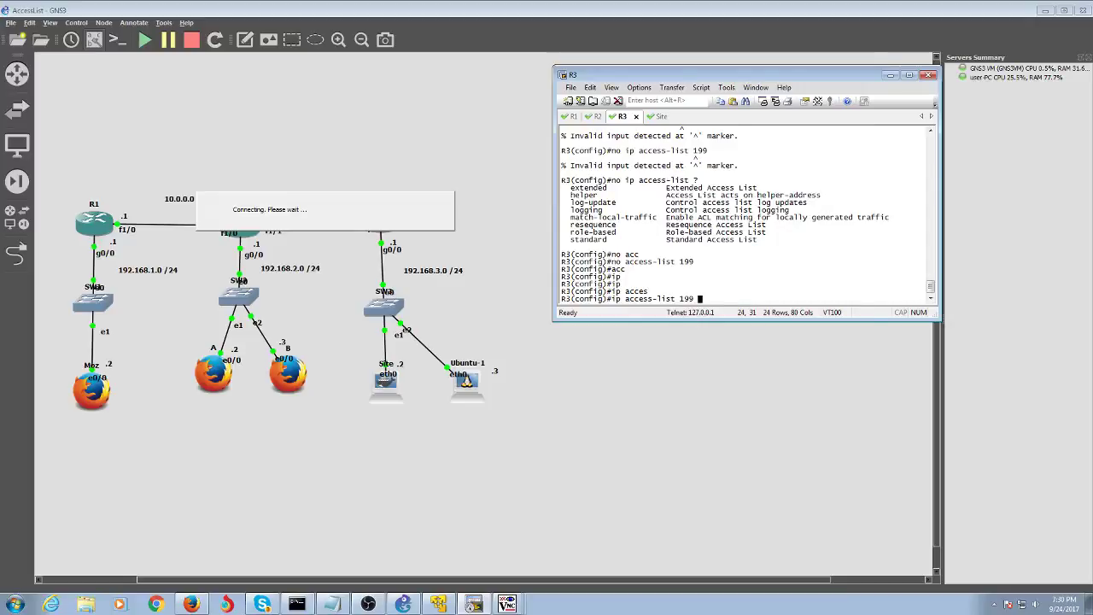
{"action": "type", "text": " ?"}
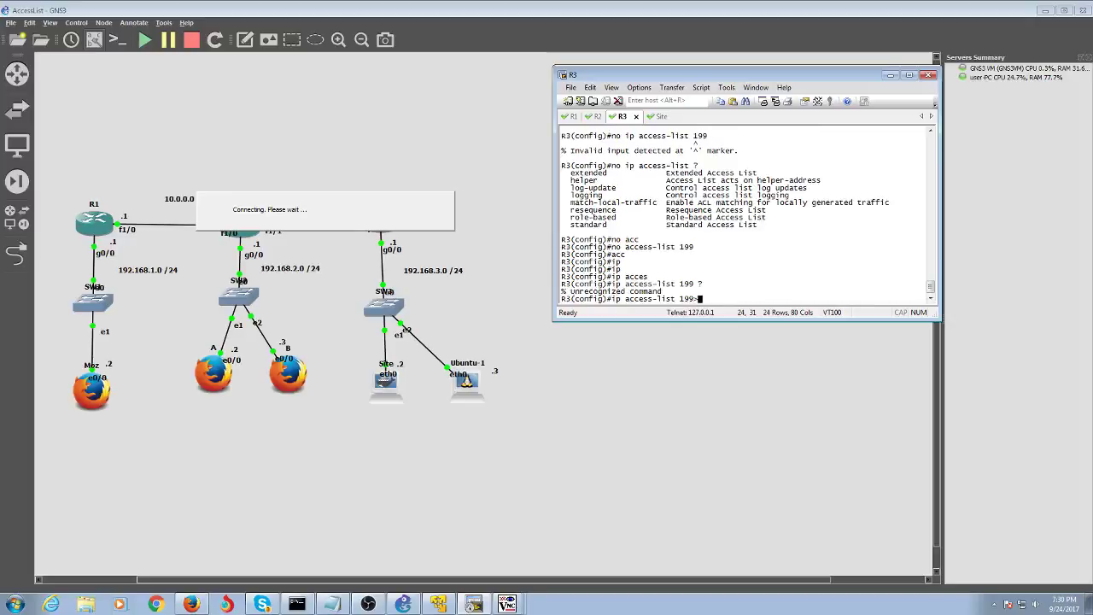
{"action": "type", "text": "?"}
{"action": "key", "text": "BackSpace"}
{"action": "key", "text": "BackSpace"}
{"action": "key", "text": "BackSpace"}
{"action": "key", "text": "BackSpace"}
{"action": "key", "text": "BackSpace"}
{"action": "key", "text": "BackSpace"}
{"action": "key", "text": "BackSpace"}
{"action": "key", "text": "BackSpace"}
{"action": "key", "text": "BackSpace"}
{"action": "key", "text": "BackSpace"}
{"action": "key", "text": "BackSpace"}
{"action": "key", "text": "BackSpace"}
{"action": "key", "text": "BackSpace"}
{"action": "key", "text": "BackSpace"}
{"action": "key", "text": "BackSpace"}
{"action": "key", "text": "BackSpace"}
{"action": "key", "text": "BackSpace"}
{"action": "key", "text": "BackSpace"}
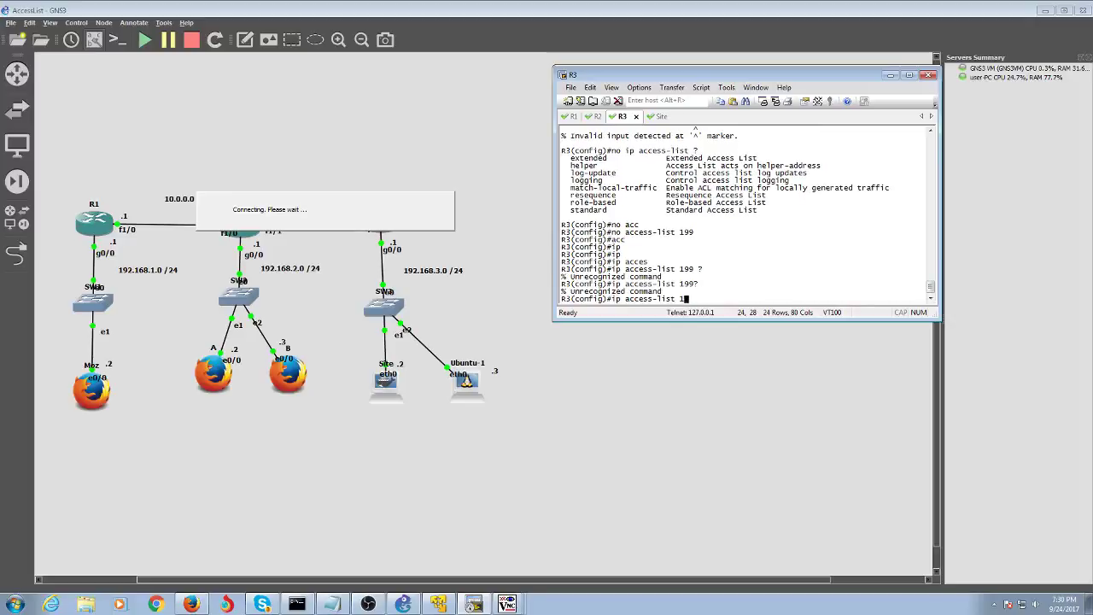
- Enter 'access-list 199 deny tcp 192.168.2.0 0.0.0.255 11.0.0.0 0.255.255.255 eq telnet'
{"action": "type", "text": "acc"}
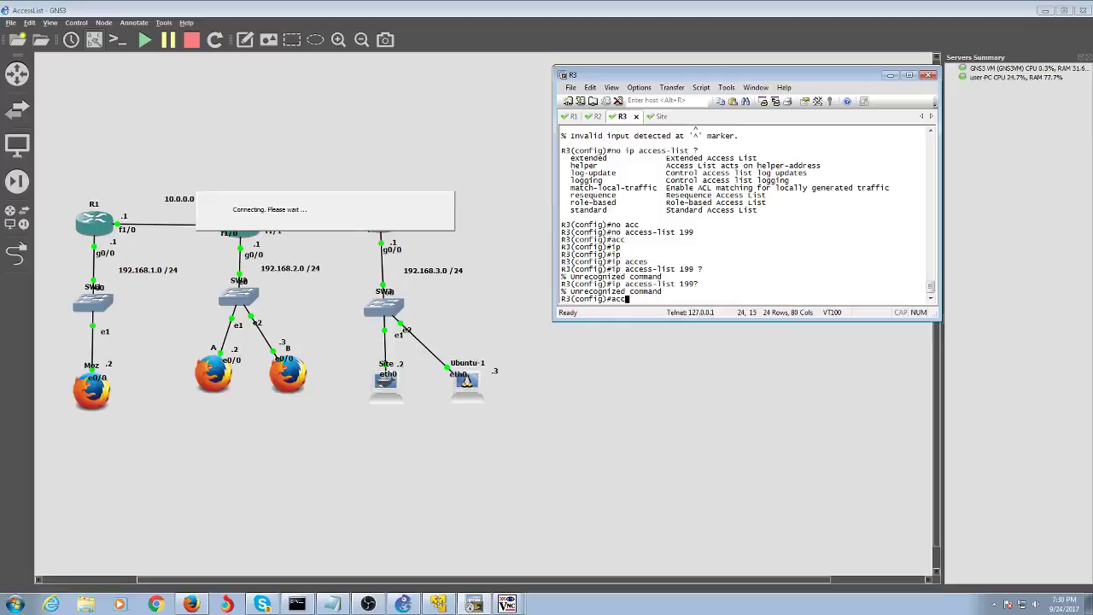
{"action": "key", "text": "Tab"}
{"action": "type", "text": "199 "}
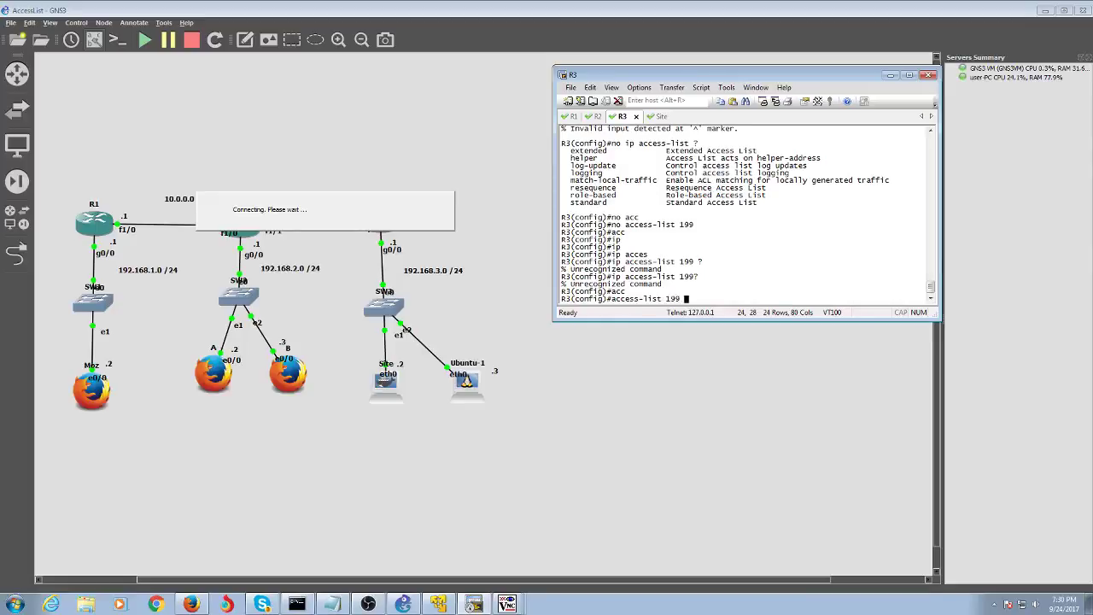
{"action": "type", "text": "deny"}
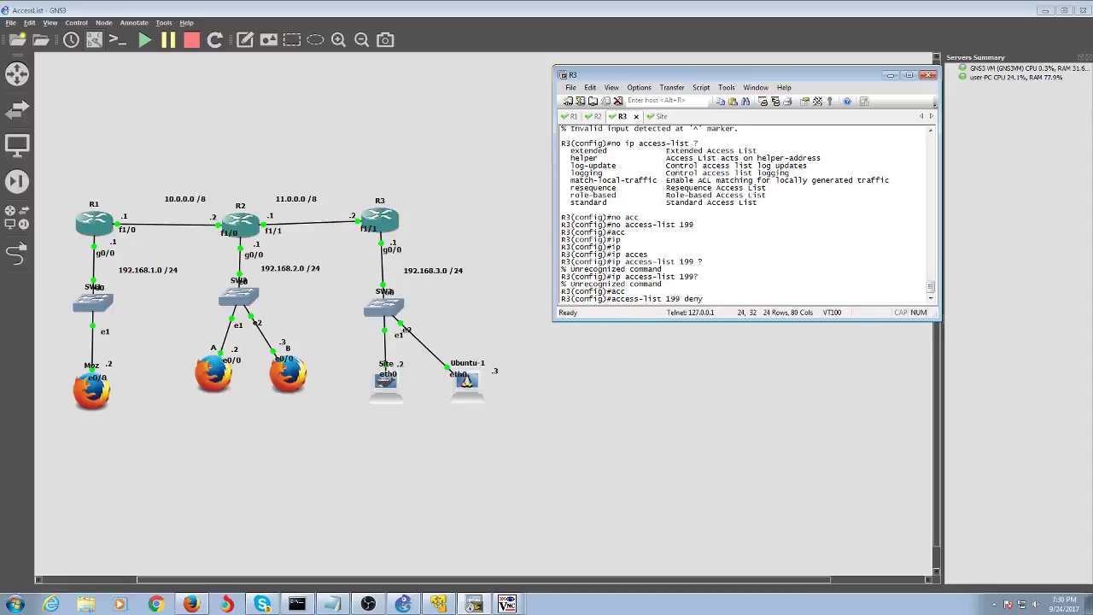
{"action": "key", "text": "Tab"}
{"action": "type", "text": "192.16"}
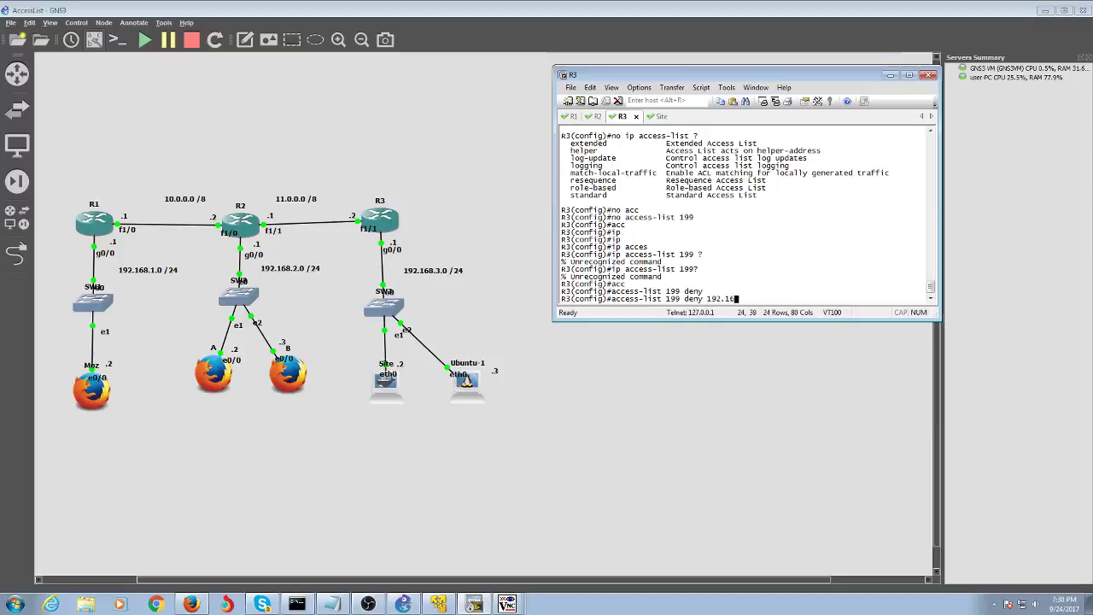
{"action": "type", "text": "8.2.0 0.0.0.255"}
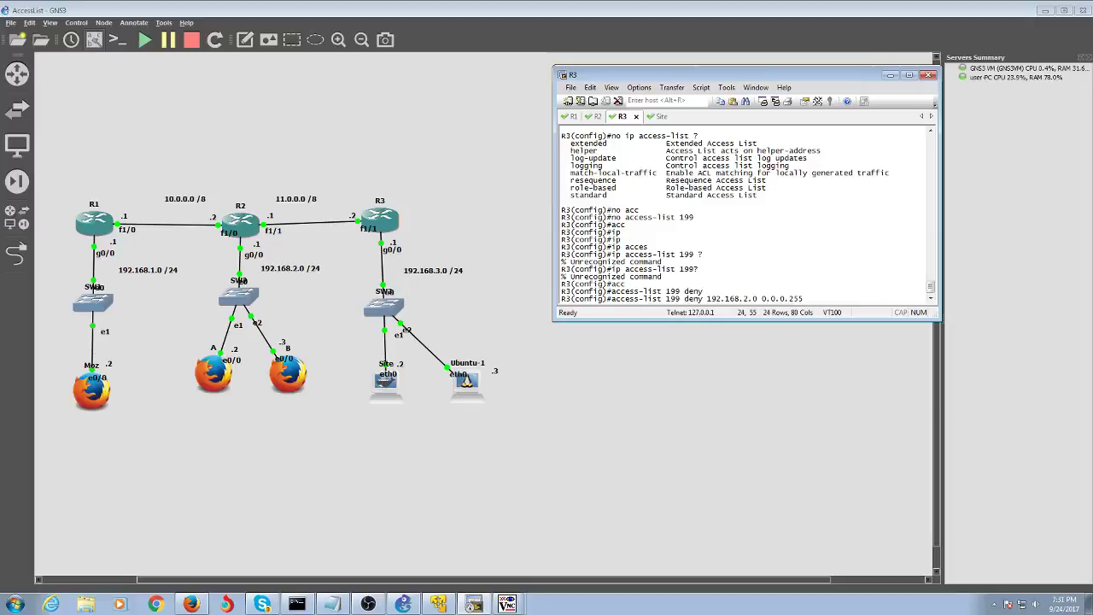
{"action": "key", "text": "BackSpace"}
{"action": "key", "text": "Left"}
{"action": "key", "text": "Left"}
{"action": "key", "text": "Left"}
{"action": "key", "text": "Left"}
{"action": "key", "text": "Left"}
{"action": "key", "text": "Left"}
{"action": "key", "text": "Left"}
{"action": "key", "text": "Left"}
{"action": "key", "text": "Left"}
{"action": "key", "text": "Left"}
{"action": "key", "text": "Left"}
{"action": "key", "text": "Left"}
{"action": "key", "text": "Left"}
{"action": "key", "text": "Left"}
{"action": "key", "text": "Left"}
{"action": "type", "text": "tc"}
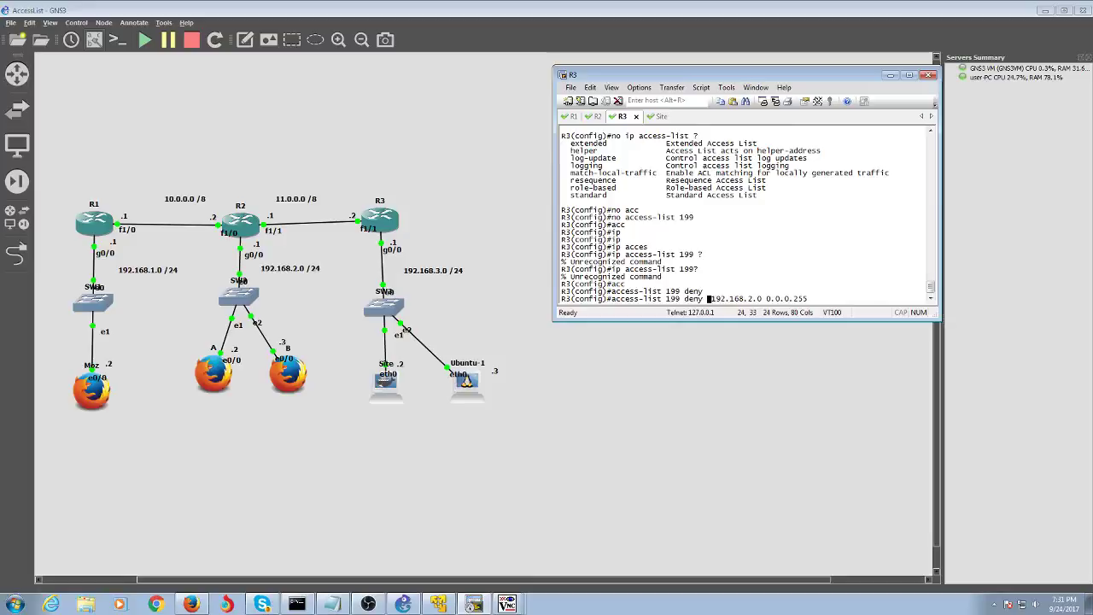
{"action": "type", "text": "p"}
{"action": "key", "text": "Right"}
{"action": "key", "text": "Right"}
{"action": "key", "text": "Right"}
{"action": "key", "text": "Right"}
{"action": "key", "text": "Right"}
{"action": "key", "text": "Right"}
{"action": "key", "text": "Right"}
{"action": "key", "text": "Right"}
{"action": "key", "text": "Right"}
{"action": "key", "text": "Right"}
{"action": "key", "text": "Right"}
{"action": "key", "text": "Right"}
{"action": "key", "text": "Right"}
{"action": "key", "text": "Right"}
{"action": "key", "text": "Right"}
{"action": "key", "text": "Right"}
{"action": "key", "text": "Right"}
{"action": "key", "text": "Right"}
{"action": "key", "text": "Right"}
{"action": "key", "text": "Right"}
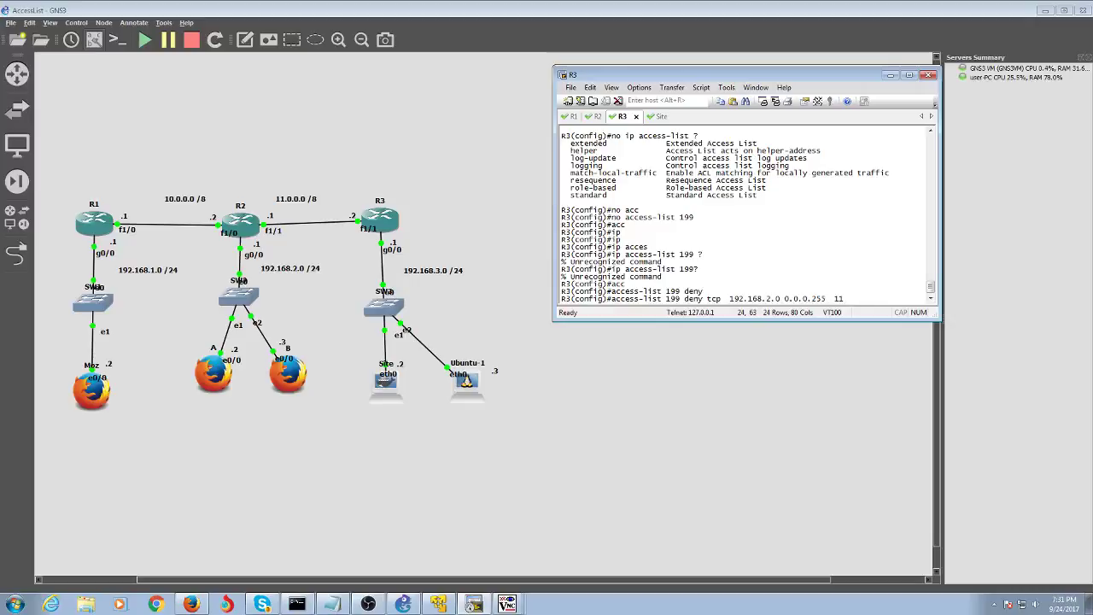
{"action": "type", "text": "11.0.0.0 "}
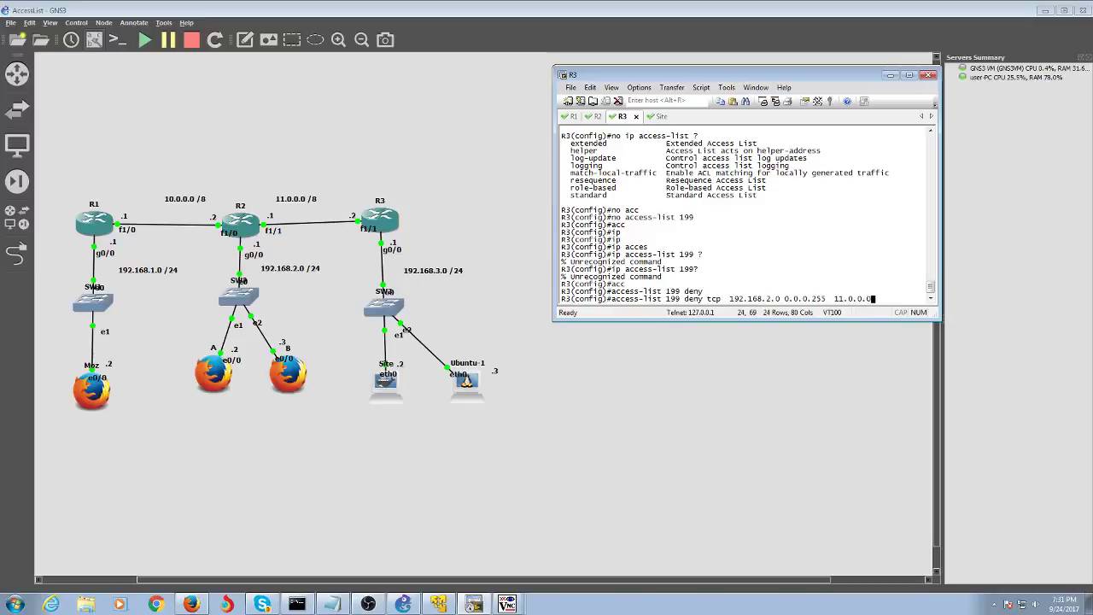
{"action": "type", "text": "0.0.0."}
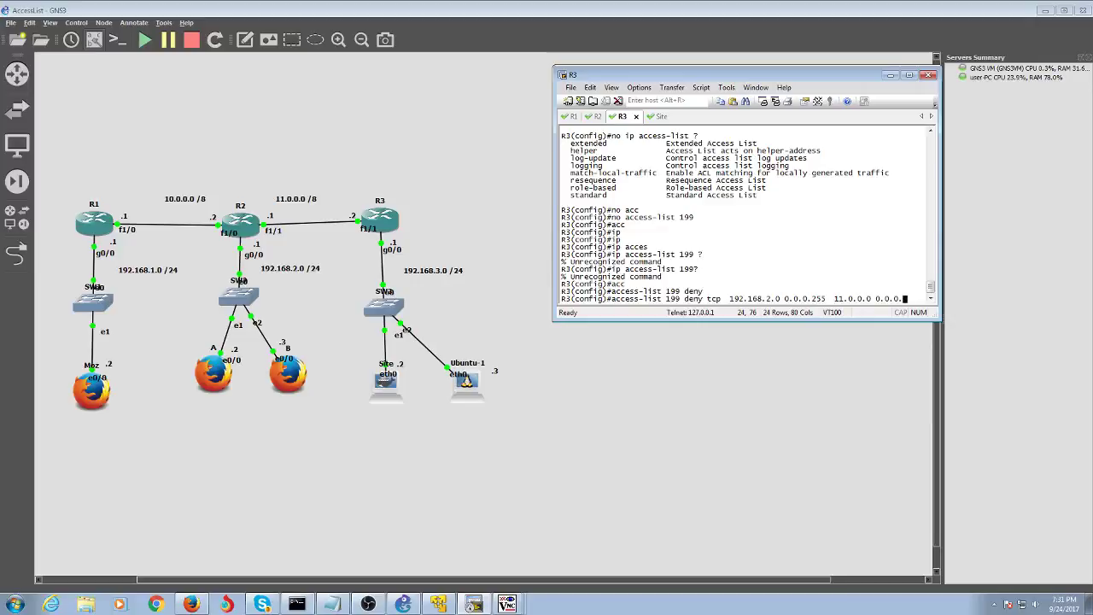
{"action": "key", "text": "BackSpace"}
{"action": "key", "text": "BackSpace"}
{"action": "key", "text": "BackSpace"}
{"action": "key", "text": "BackSpace"}
{"action": "type", "text": "255.255.255 eq "}
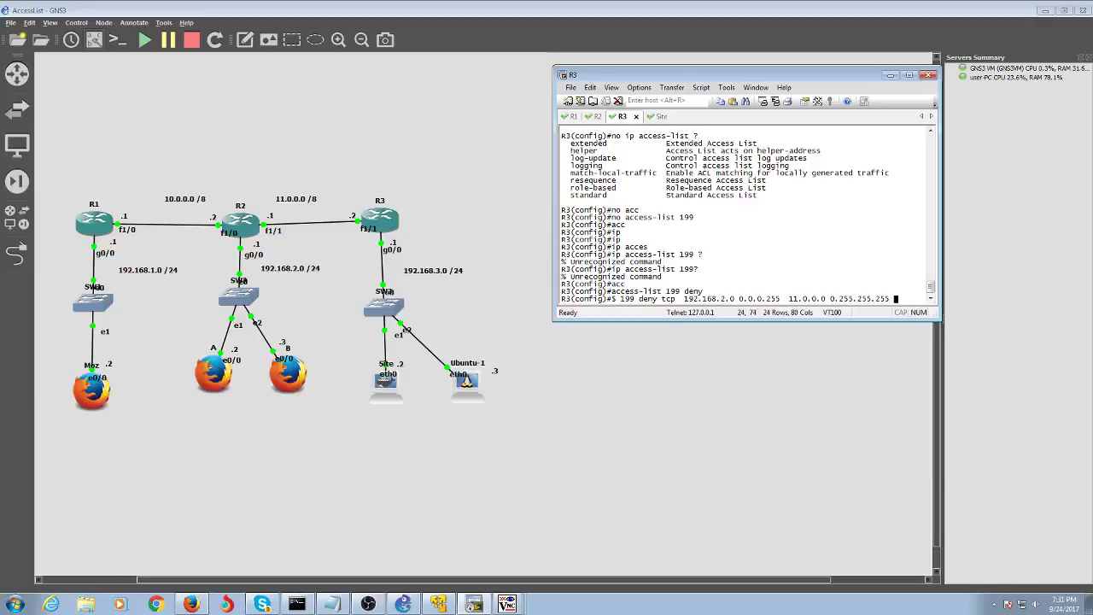
{"action": "type", "text": "telnet"}
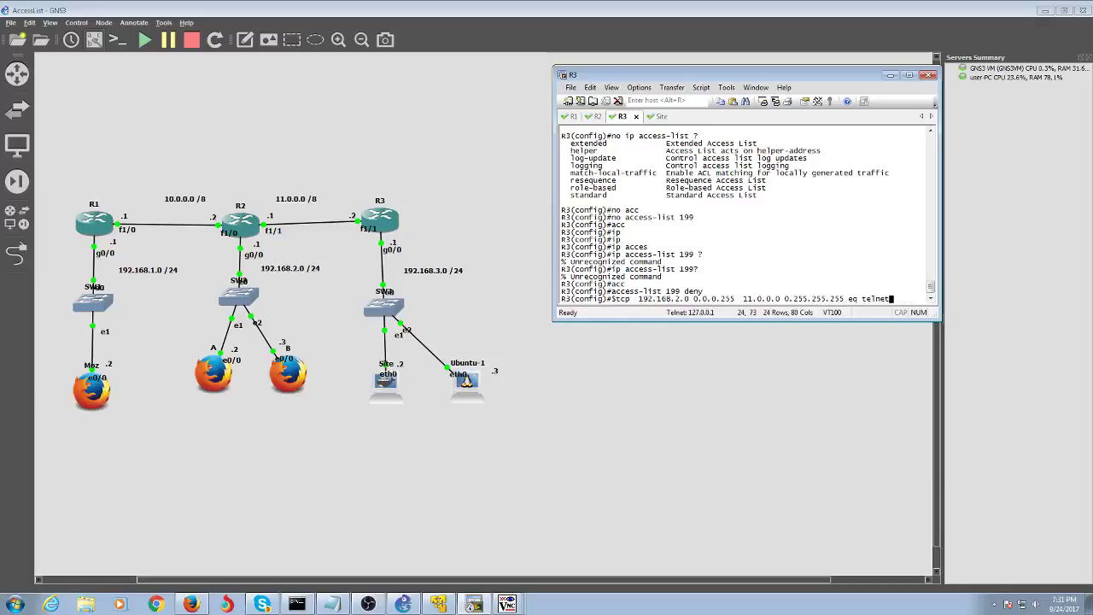
{"action": "key", "text": "Return"}
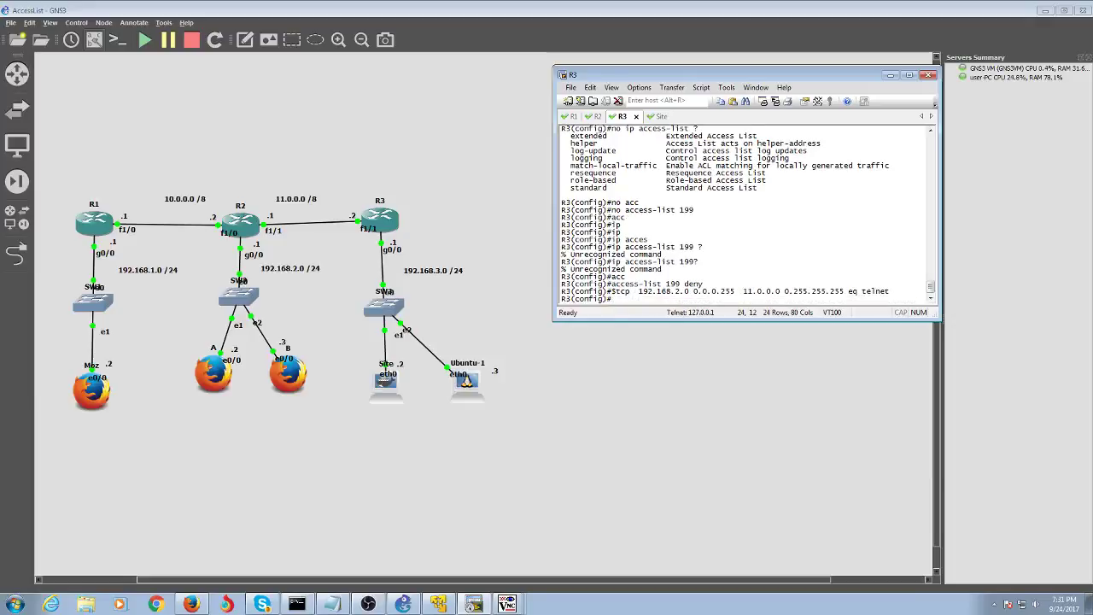
{"action": "key", "text": "Up"}
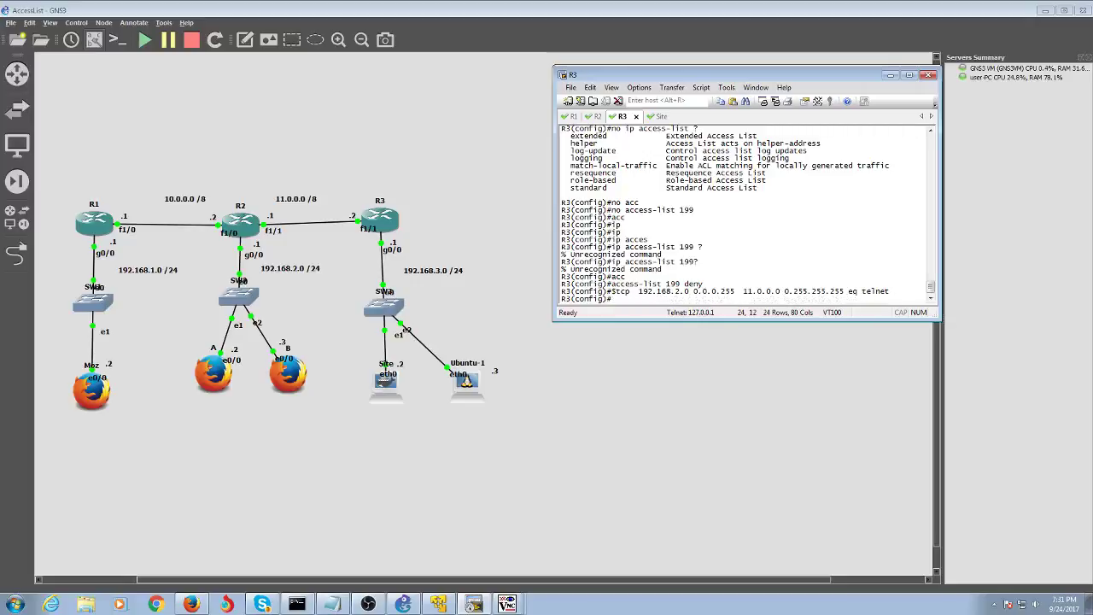
- Add 'access-list 199 permit ip any any', after the 'permit any any' attempt is rejected
{"action": "key", "text": "ctrl+u"}
{"action": "type", "text": "p"}
{"action": "key", "text": "BackSpace"}
{"action": "type", "text": "no access-list 199"}
{"action": "key", "text": "ctrl+u"}
{"action": "type", "text": "acc"}
{"action": "key", "text": "Tab"}
{"action": "type", "text": "199 "}
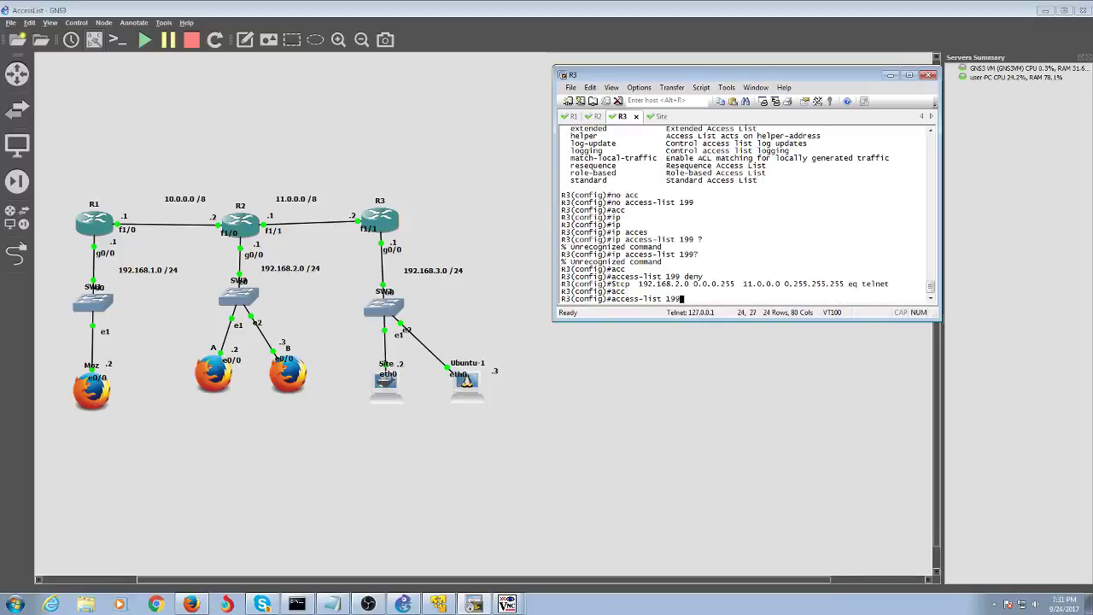
{"action": "type", "text": "permit any any"}
{"action": "key", "text": "Return"}
{"action": "key", "text": "Up"}
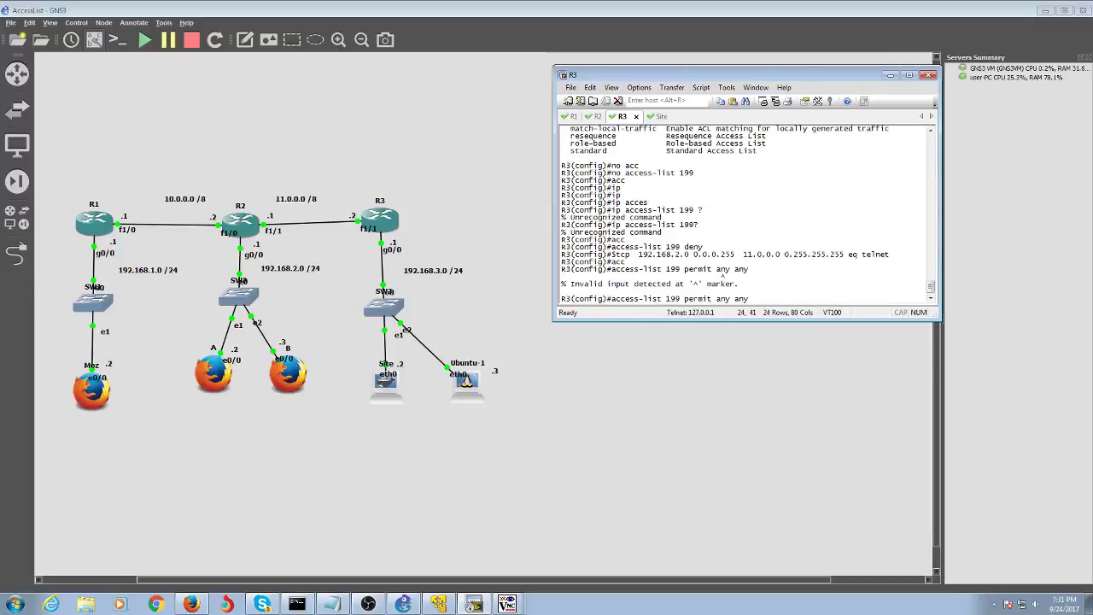
{"action": "key", "text": "Left"}
{"action": "key", "text": "Left"}
{"action": "key", "text": "Left"}
{"action": "key", "text": "Left"}
{"action": "key", "text": "Left"}
{"action": "key", "text": "Left"}
{"action": "type", "text": "ip"}
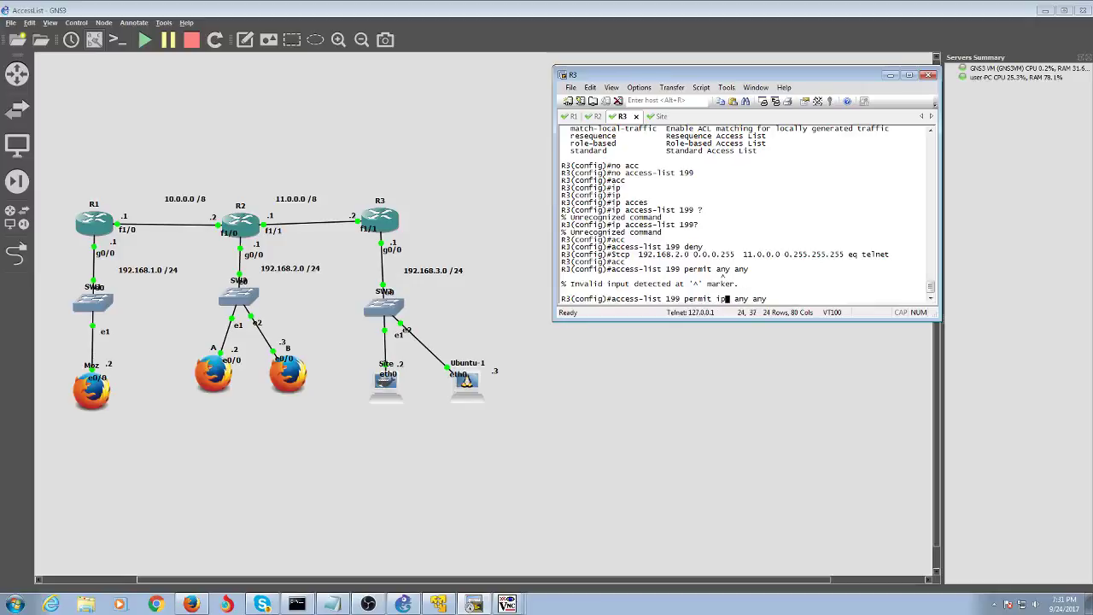
{"action": "key", "text": "Return"}
- Leave configuration mode and run 'show access-lists' to confirm both list 199 entries
{"action": "type", "text": "end"}
{"action": "key", "text": "Return"}
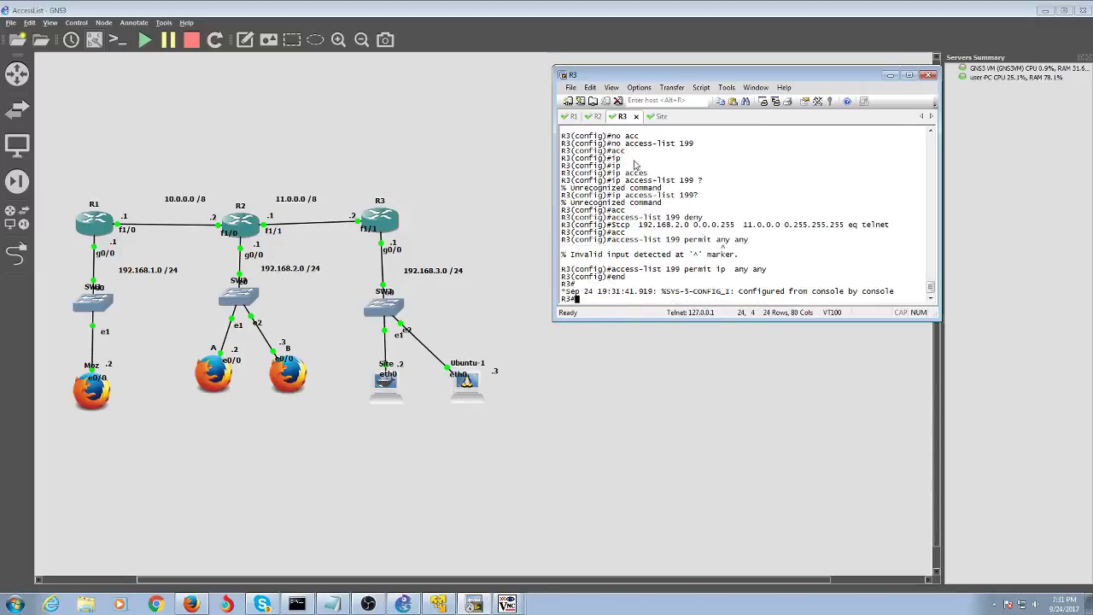
{"action": "type", "text": "sh acc"}
{"action": "key", "text": "Tab"}
{"action": "key", "text": "Return"}
{"action": "key", "text": "Up"}
{"action": "type", "text": "l"}
{"action": "key", "text": "Return"}
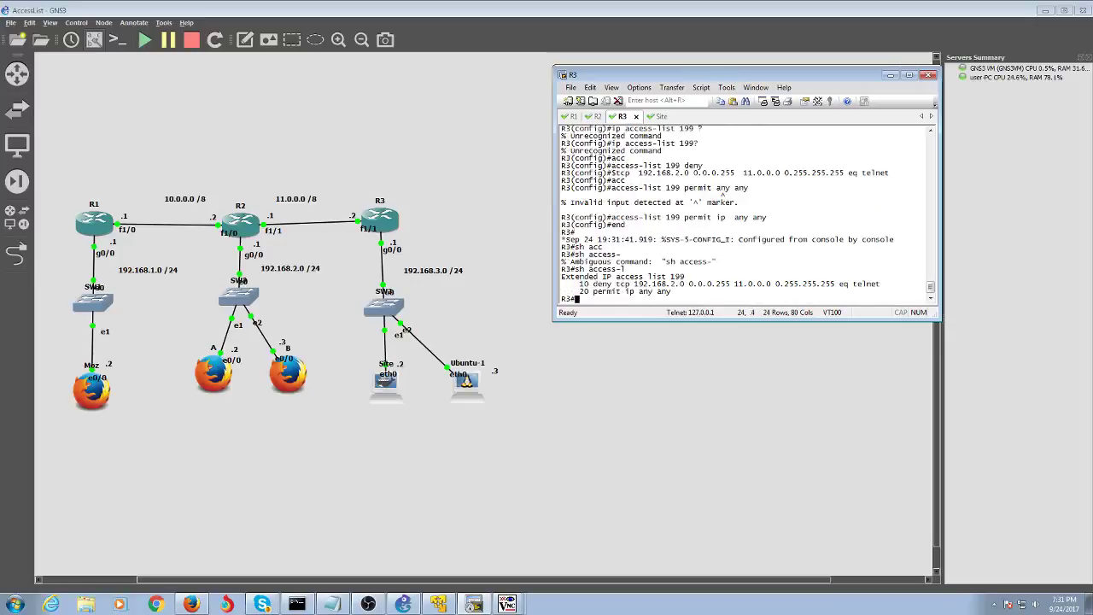
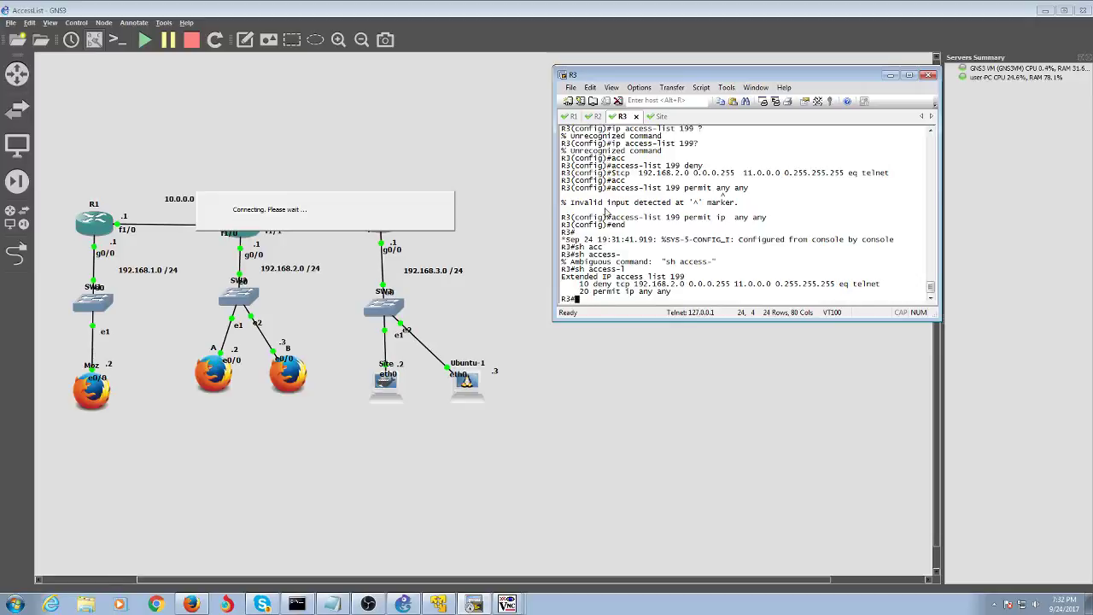
- From the R2 session, telnet to R3 and get past the login prompt
{"action": "left_click", "coordinate": [596, 116]}
{"action": "type", "text": "telnet "}
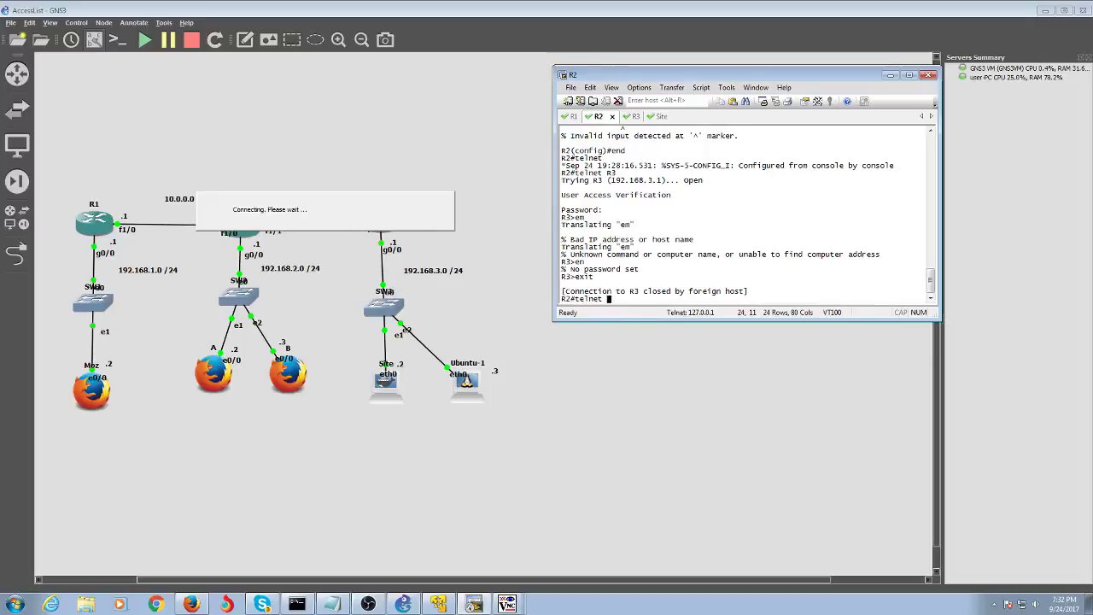
{"action": "type", "text": "1R3"}
{"action": "key", "text": "Return"}
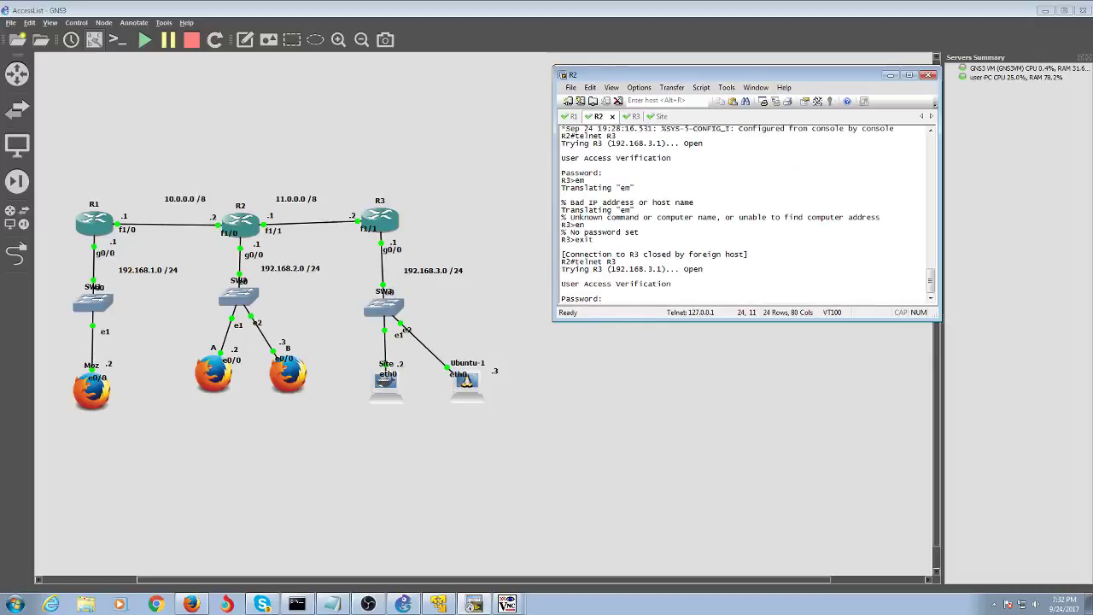
{"action": "key", "text": "Return"}
- Retry 'en' on R3 several times, confirming privileged mode is refused without an enable password
{"action": "type", "text": "en"}
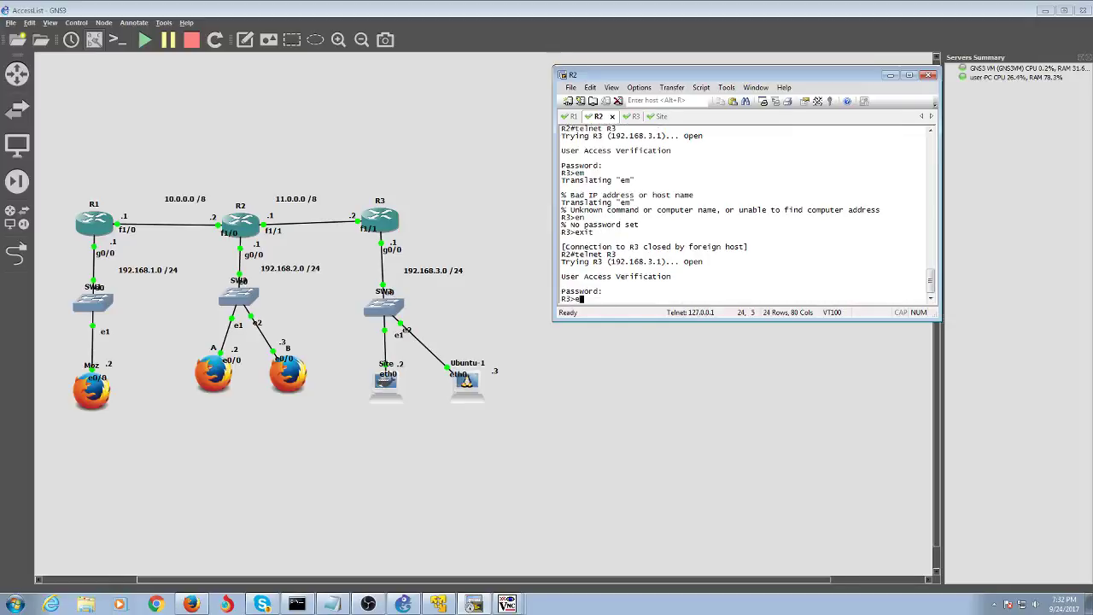
{"action": "key", "text": "Return"}
{"action": "type", "text": "e"}
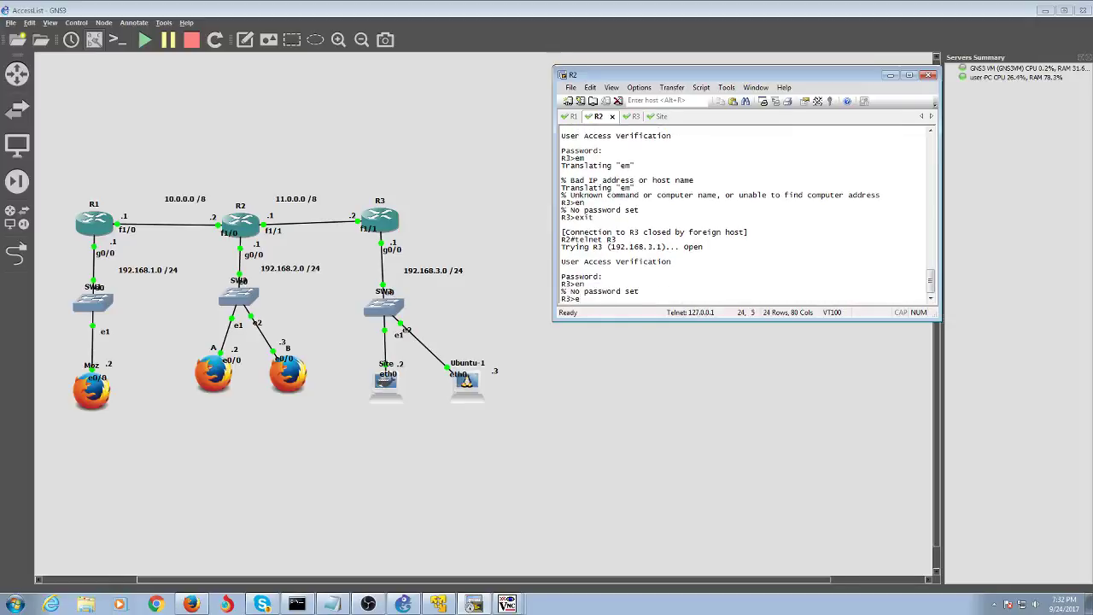
{"action": "type", "text": "n"}
{"action": "key", "text": "Return"}
{"action": "key", "text": "Return"}
{"action": "key", "text": "Return"}
{"action": "key", "text": "Return"}
{"action": "key", "text": "Return"}
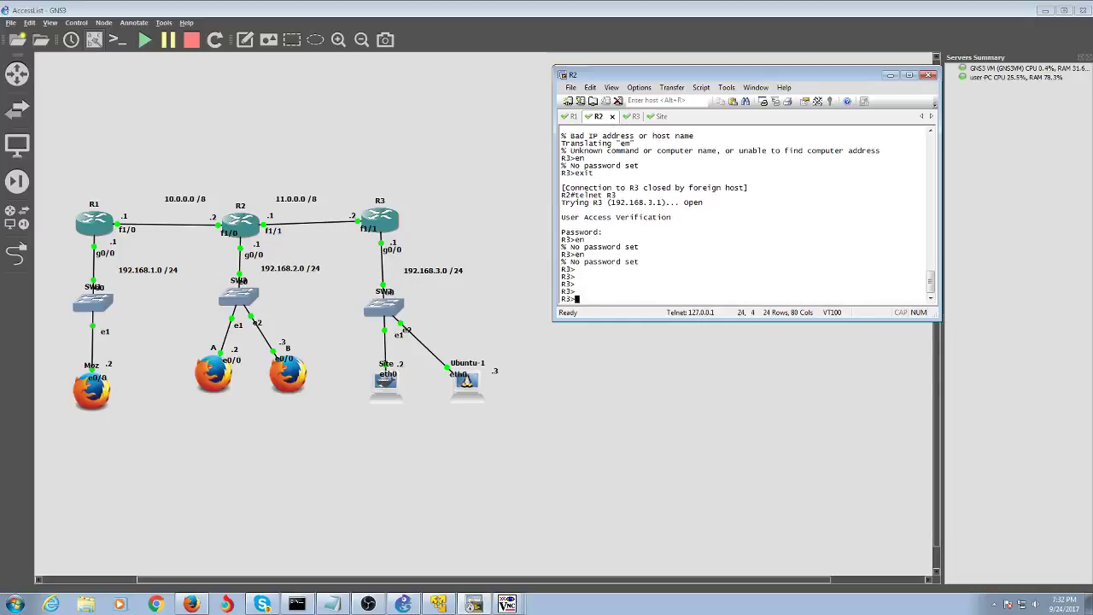
{"action": "type", "text": "en"}
{"action": "key", "text": "Return"}
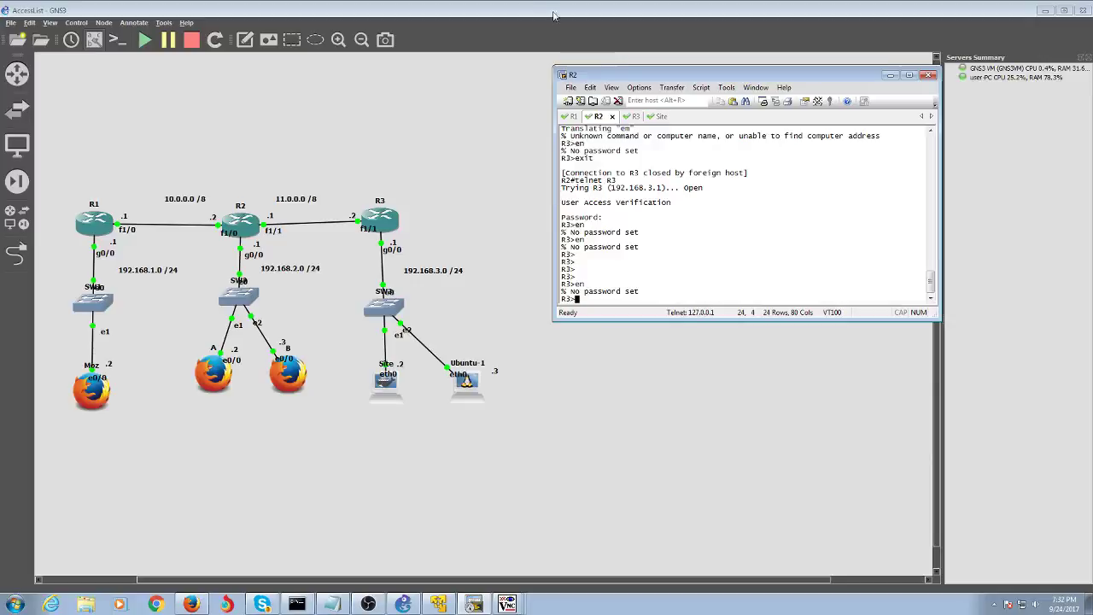
{"action": "left_click", "coordinate": [633, 116]}
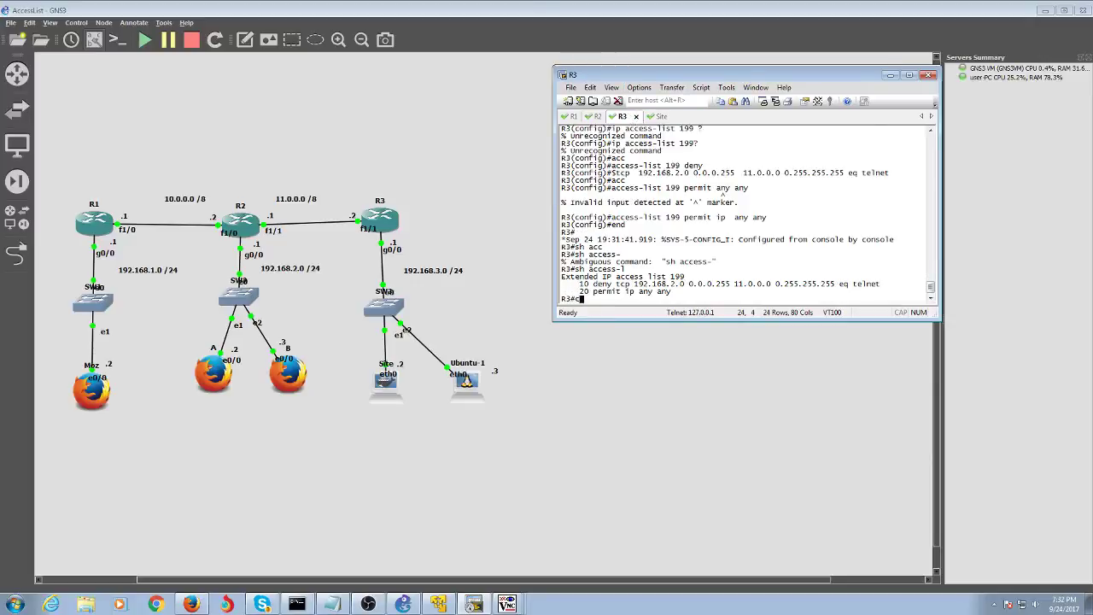
- Configure an enable secret on R3 and leave configuration mode
{"action": "type", "text": "conf t"}
{"action": "key", "text": "Return"}
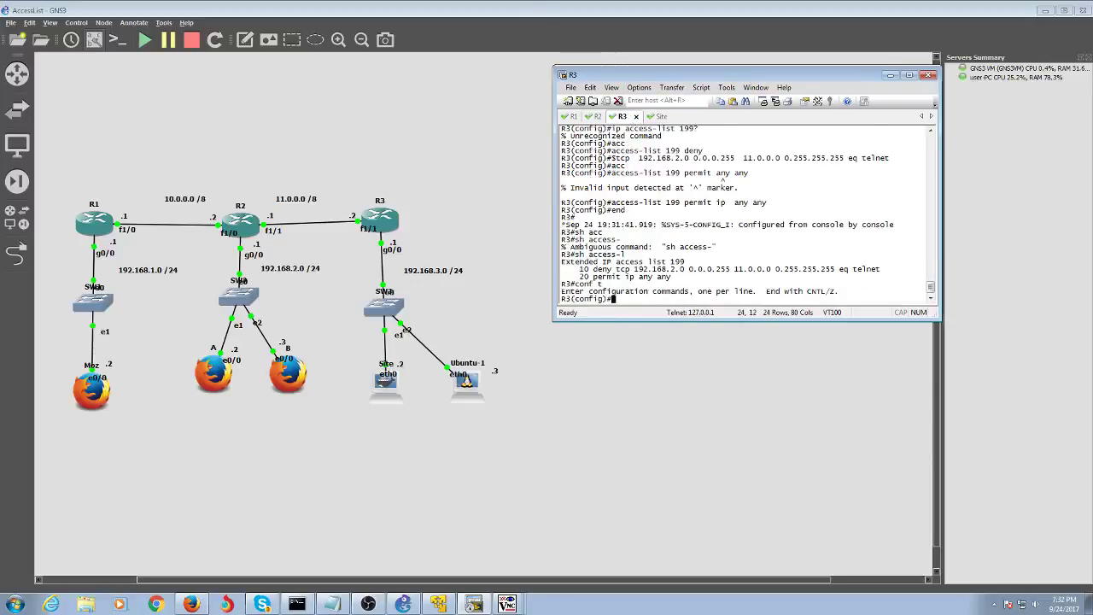
{"action": "type", "text": "en"}
{"action": "key", "text": "Tab"}
{"action": "type", "text": "a"}
{"action": "key", "text": "Tab"}
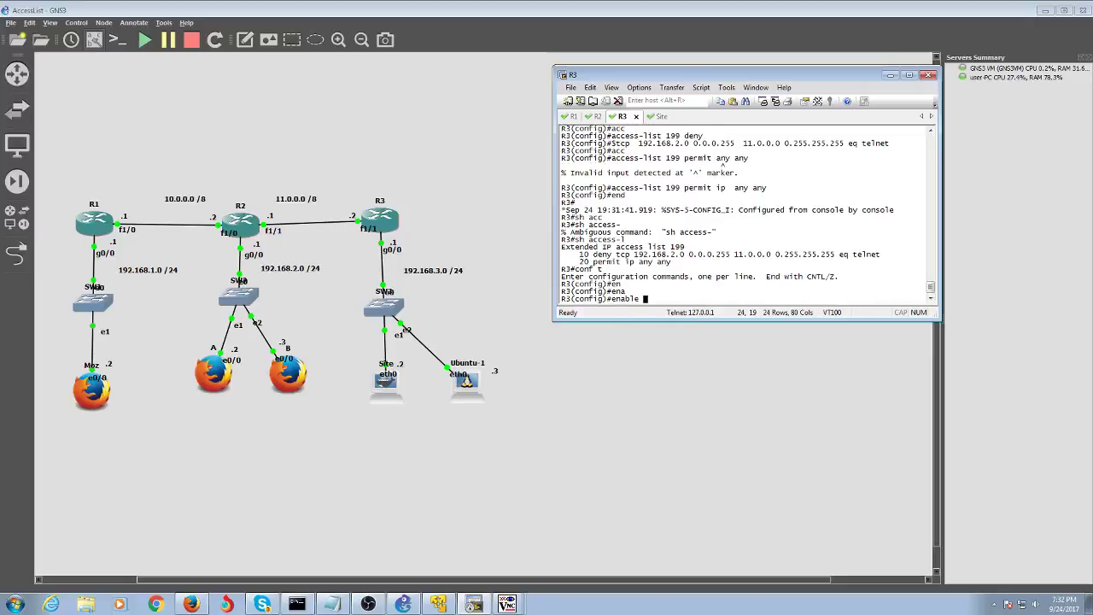
{"action": "type", "text": "secret pass"}
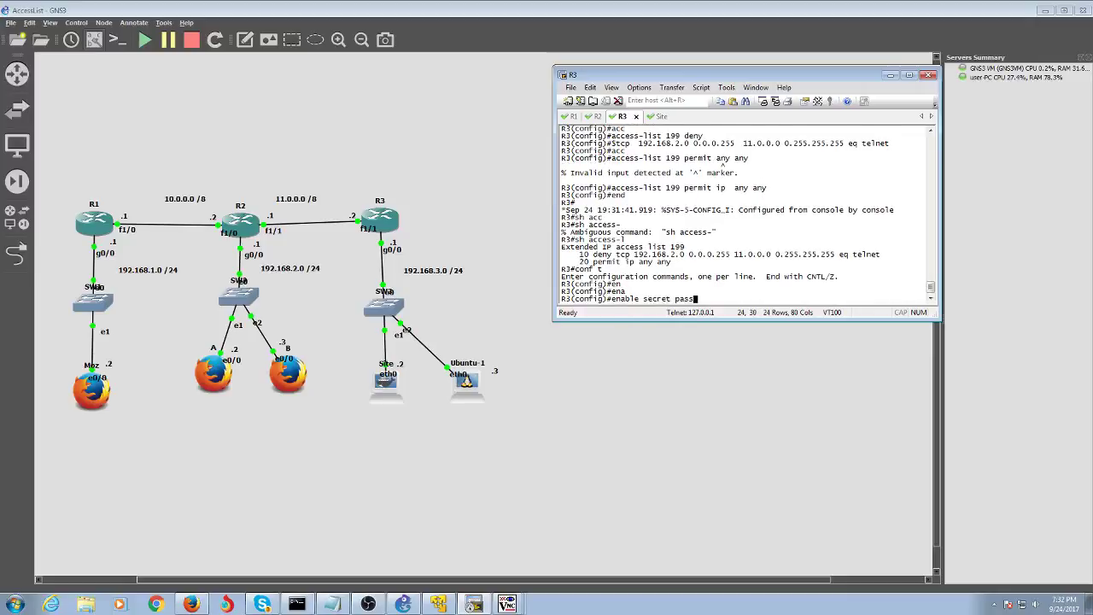
{"action": "key", "text": "Return"}
{"action": "type", "text": "end"}
{"action": "key", "text": "Return"}
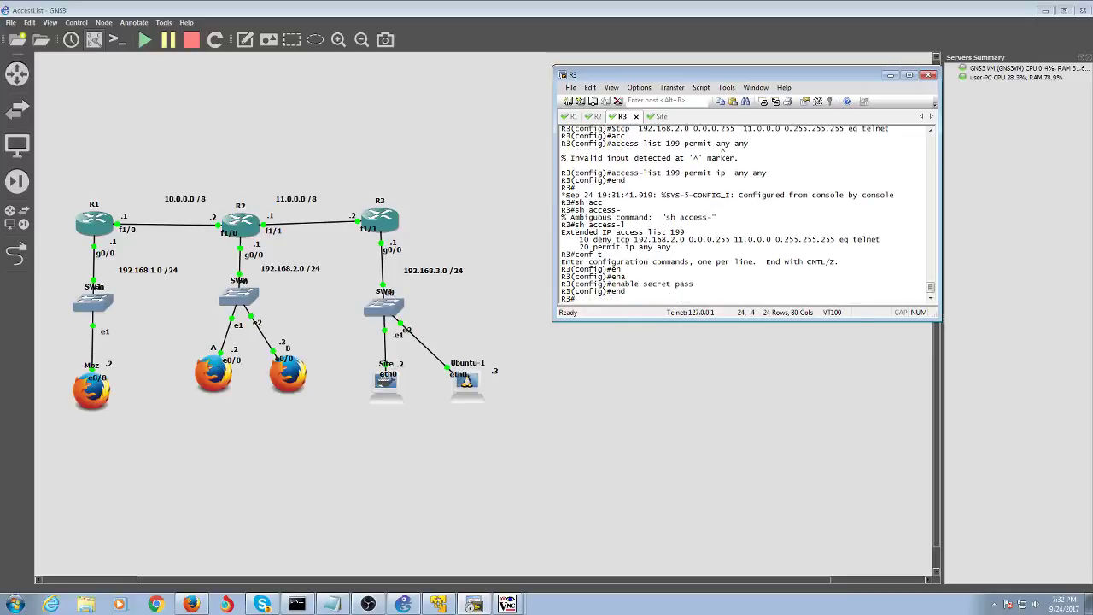
- In R2's session, try the password at R3's prompt, then close that telnet connection
{"action": "left_click", "coordinate": [599, 117]}
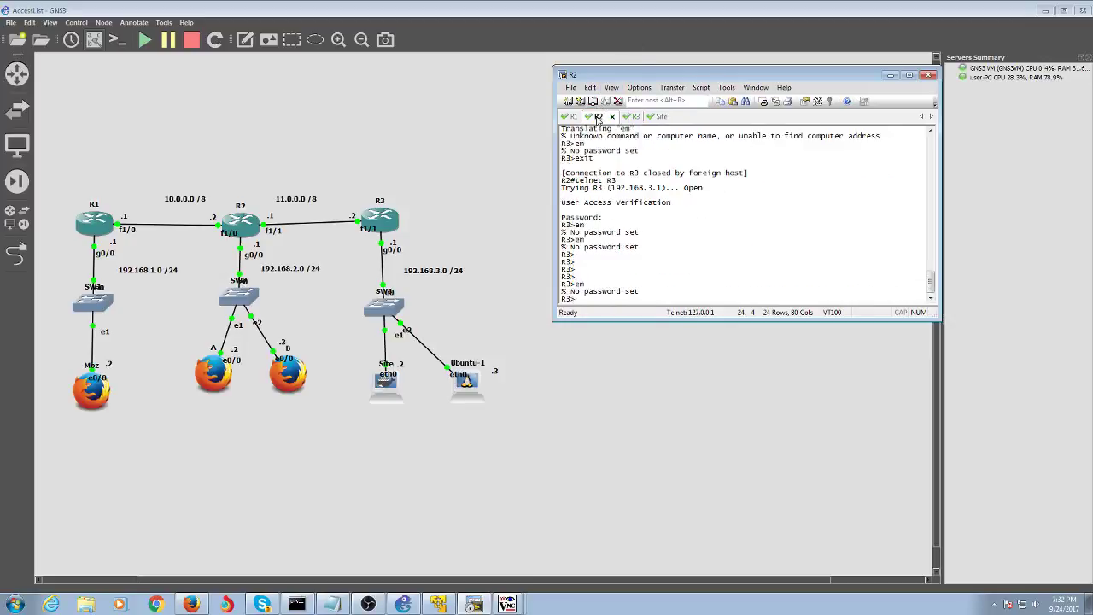
{"action": "type", "text": "pass"}
{"action": "key", "text": "Return"}
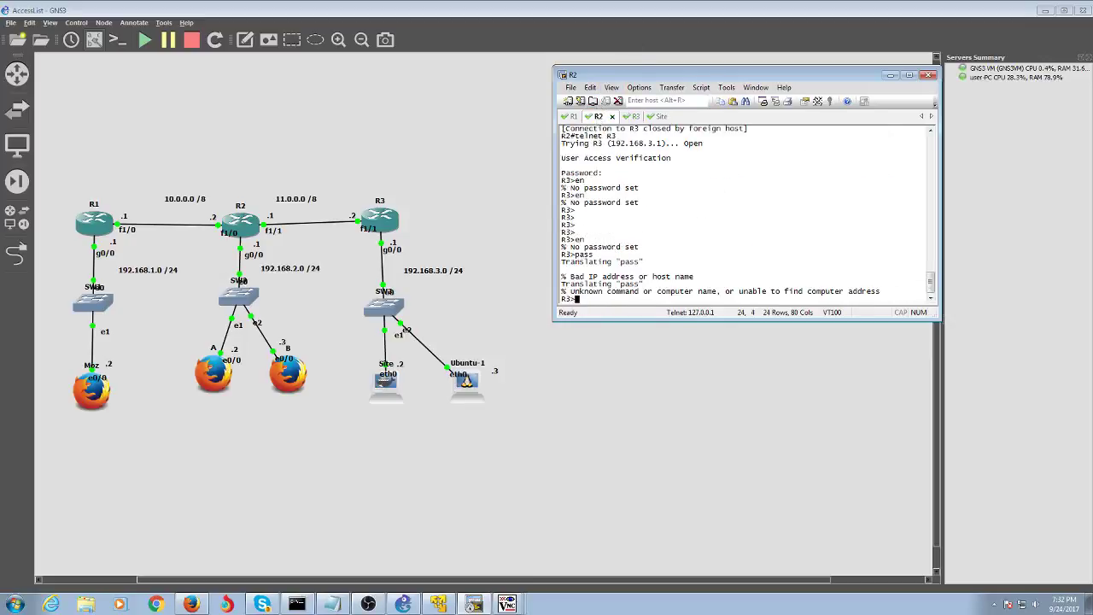
{"action": "type", "text": "pass"}
{"action": "key", "text": "Return"}
{"action": "type", "text": "pass"}
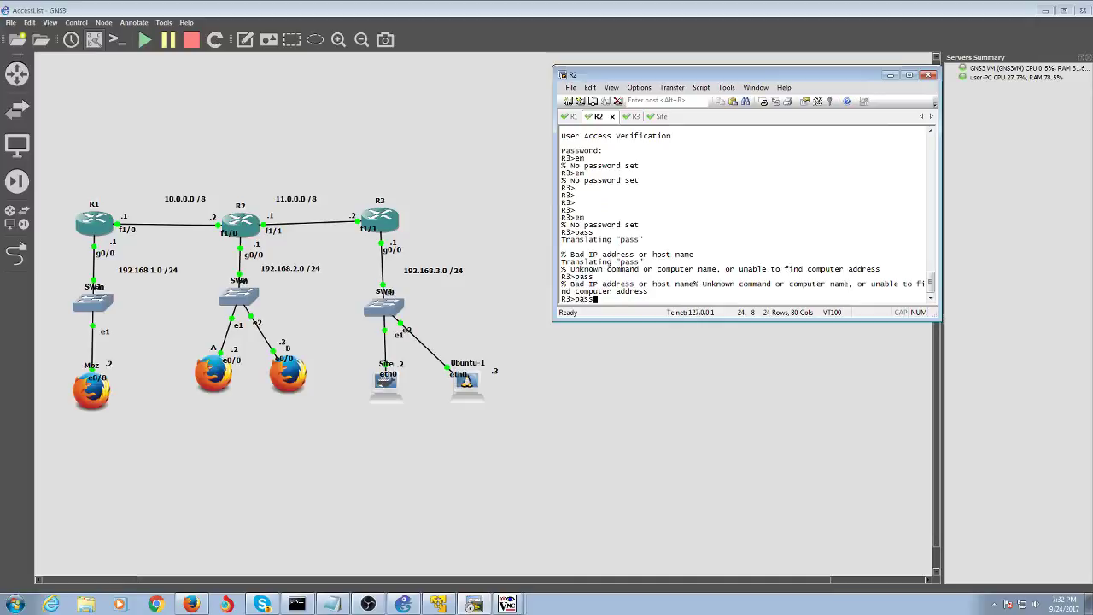
{"action": "key", "text": "BackSpace"}
{"action": "key", "text": "BackSpace"}
{"action": "key", "text": "BackSpace"}
{"action": "key", "text": "BackSpace"}
{"action": "type", "text": "exi"}
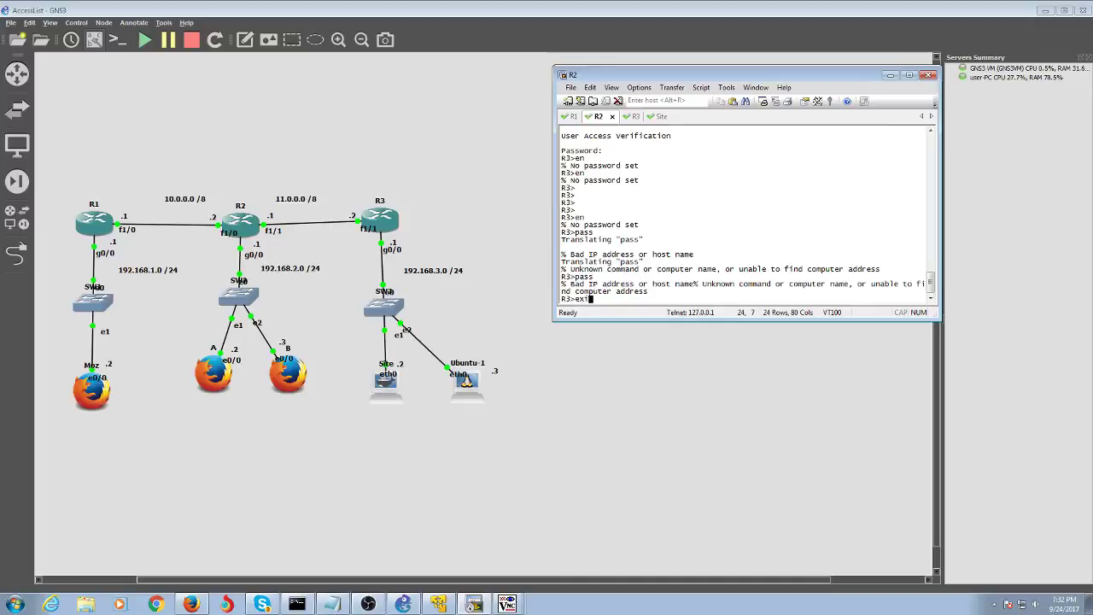
{"action": "type", "text": "t"}
{"action": "key", "text": "Return"}
- Reconnect from R2 to R3, log in, reach privileged mode, then disconnect back to R2
{"action": "key", "text": "Up"}
{"action": "key", "text": "Return"}
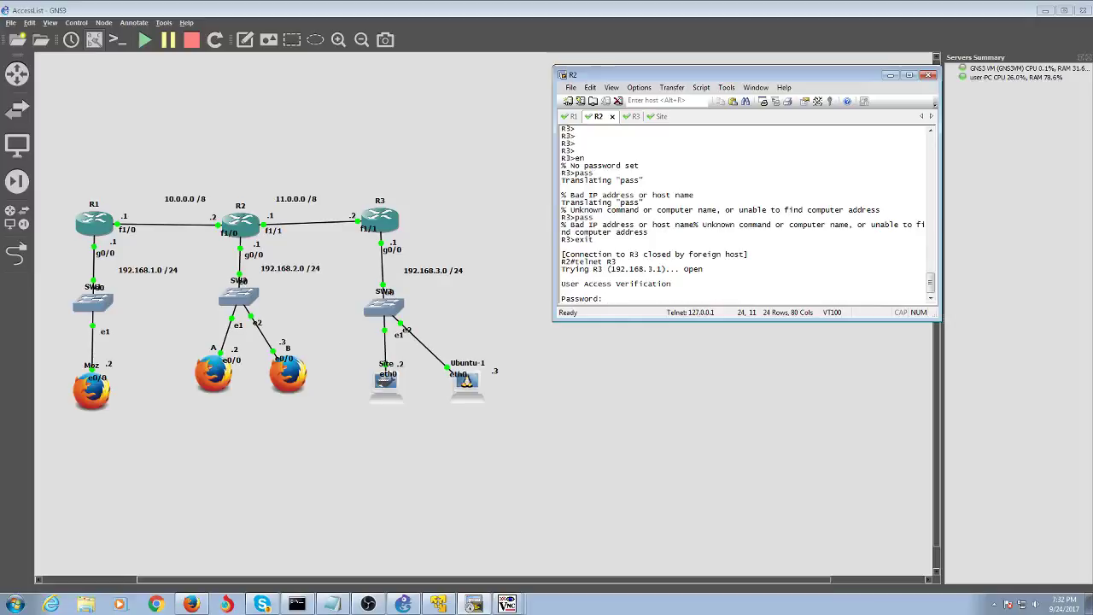
{"action": "key", "text": "Return"}
{"action": "type", "text": "pa"}
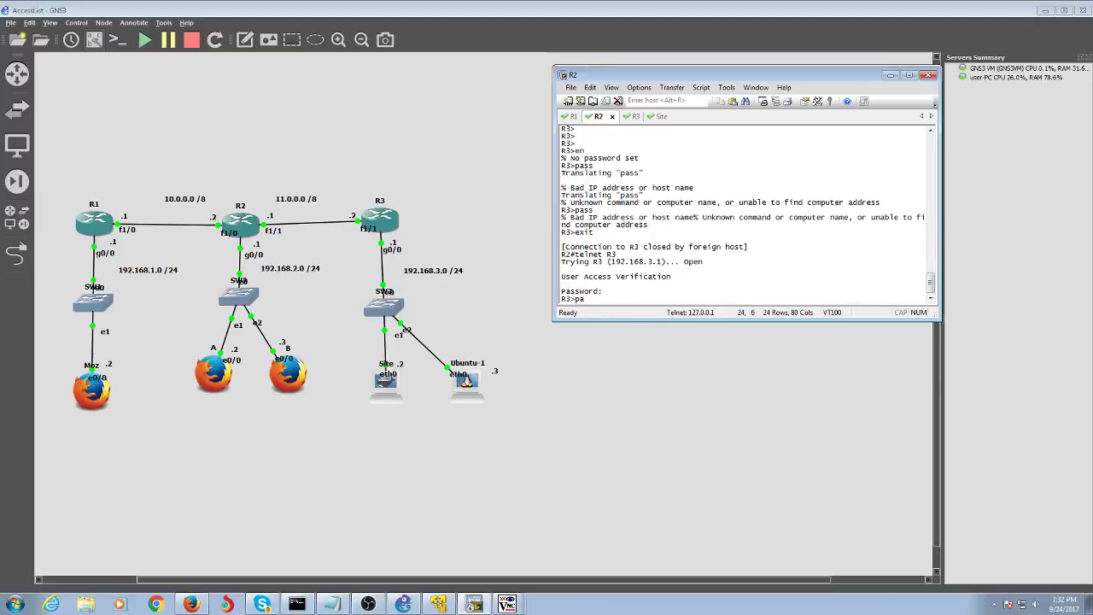
{"action": "type", "text": "ss"}
{"action": "key", "text": "Return"}
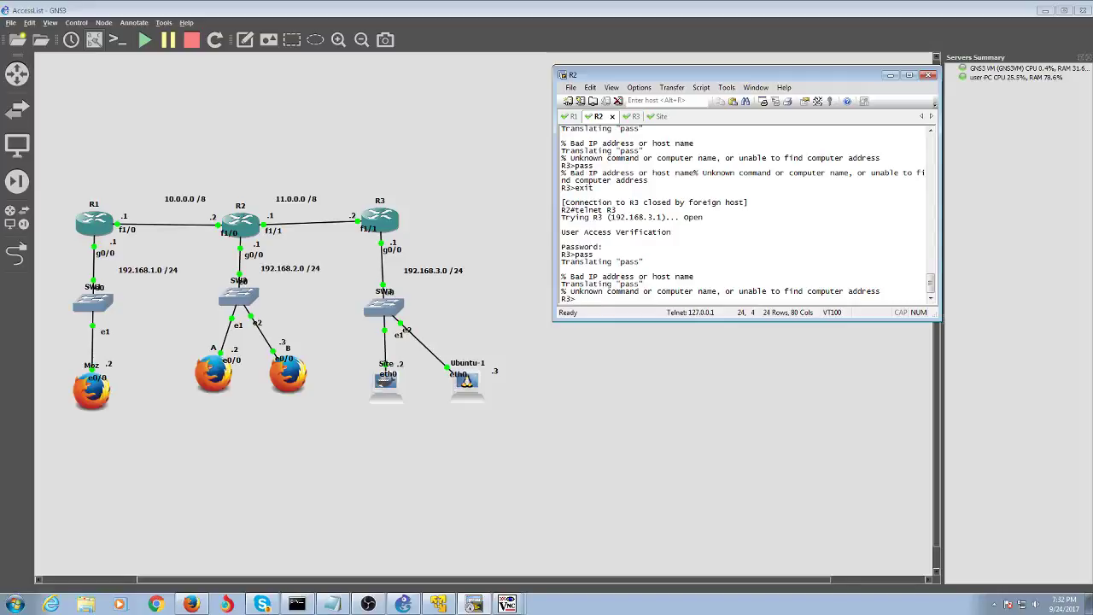
{"action": "type", "text": "en"}
{"action": "key", "text": "Return"}
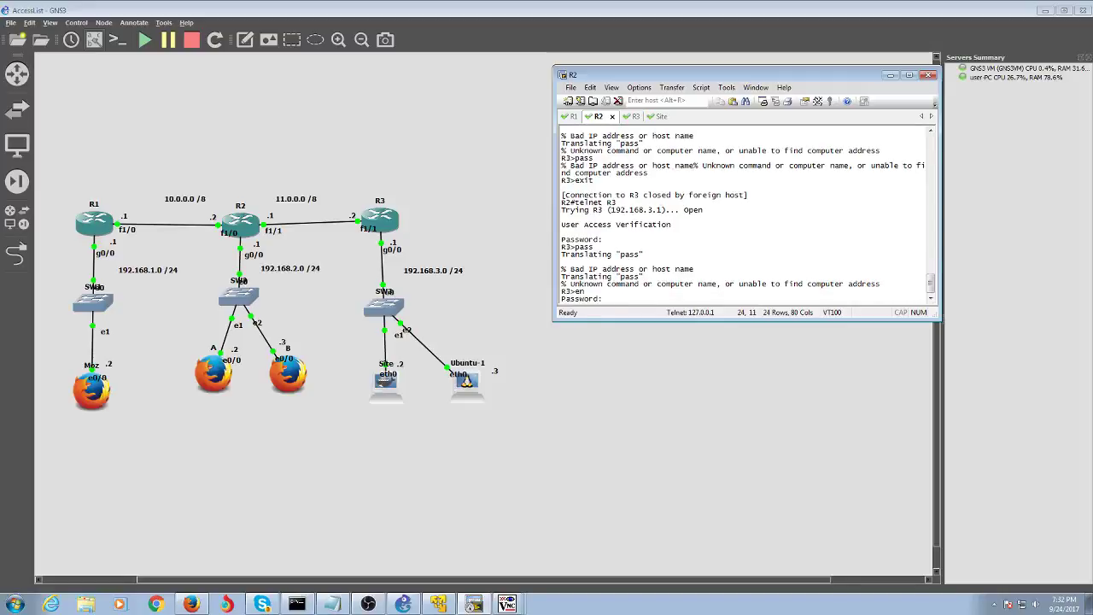
{"action": "key", "text": "Return"}
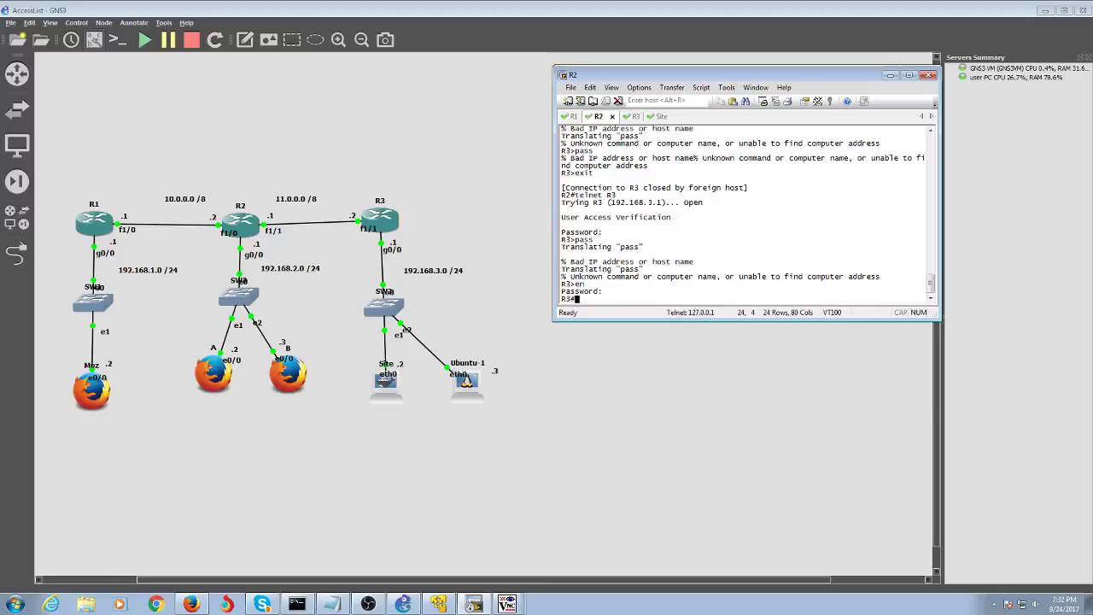
{"action": "type", "text": "exit"}
{"action": "key", "text": "Return"}
{"action": "type", "text": "exi"}
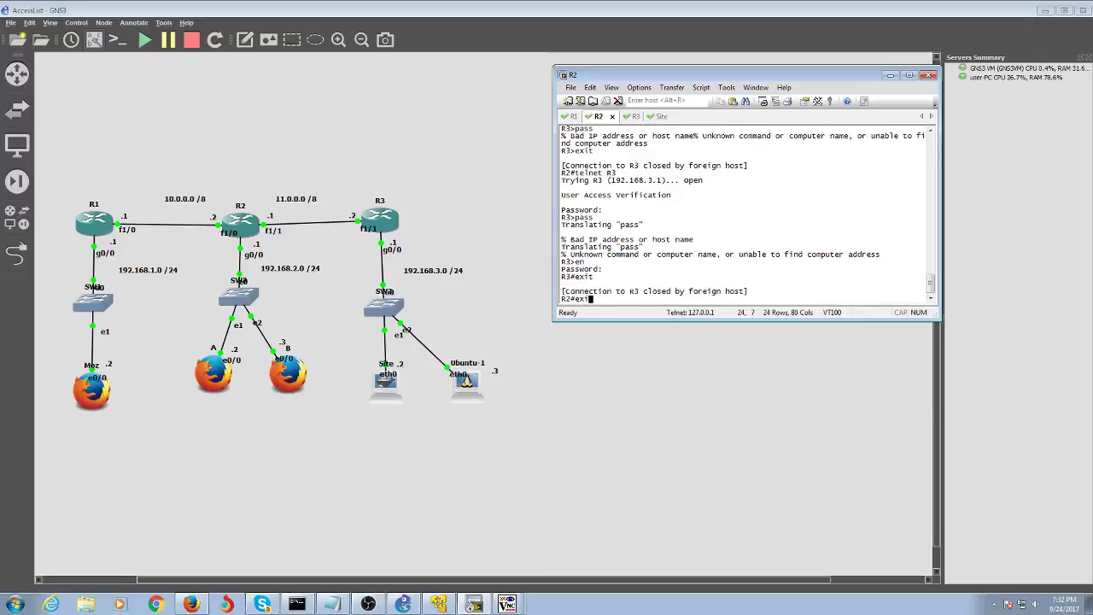
{"action": "key", "text": "BackSpace"}
{"action": "key", "text": "BackSpace"}
{"action": "key", "text": "BackSpace"}
- On R3, delete access list 199 with 'no access-list 199' in global configuration
{"action": "left_click", "coordinate": [633, 116]}
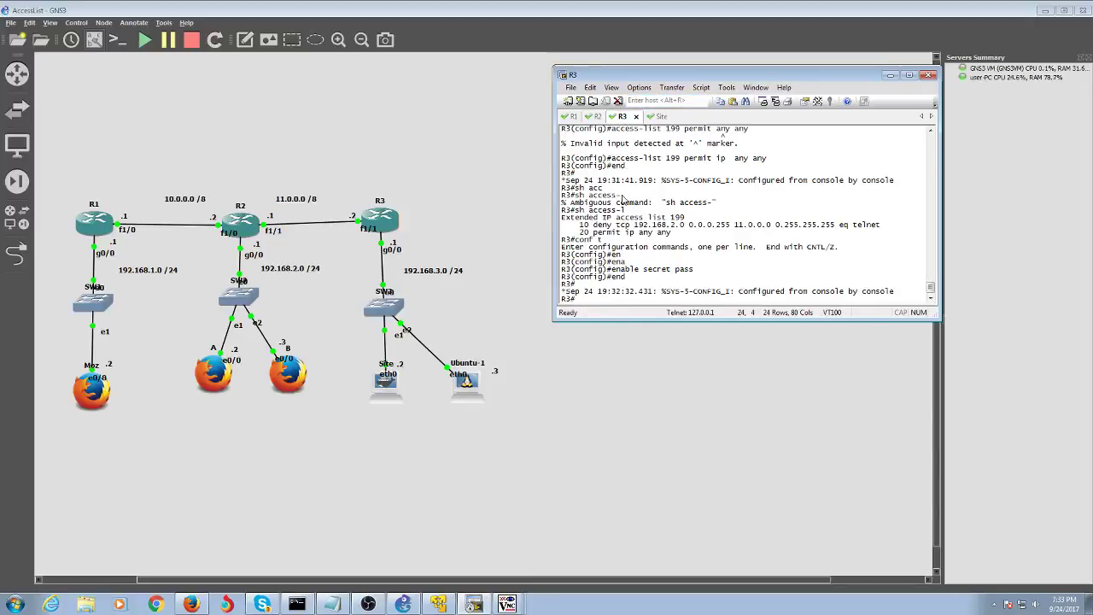
{"action": "type", "text": "conf t"}
{"action": "key", "text": "Return"}
{"action": "type", "text": "ro"}
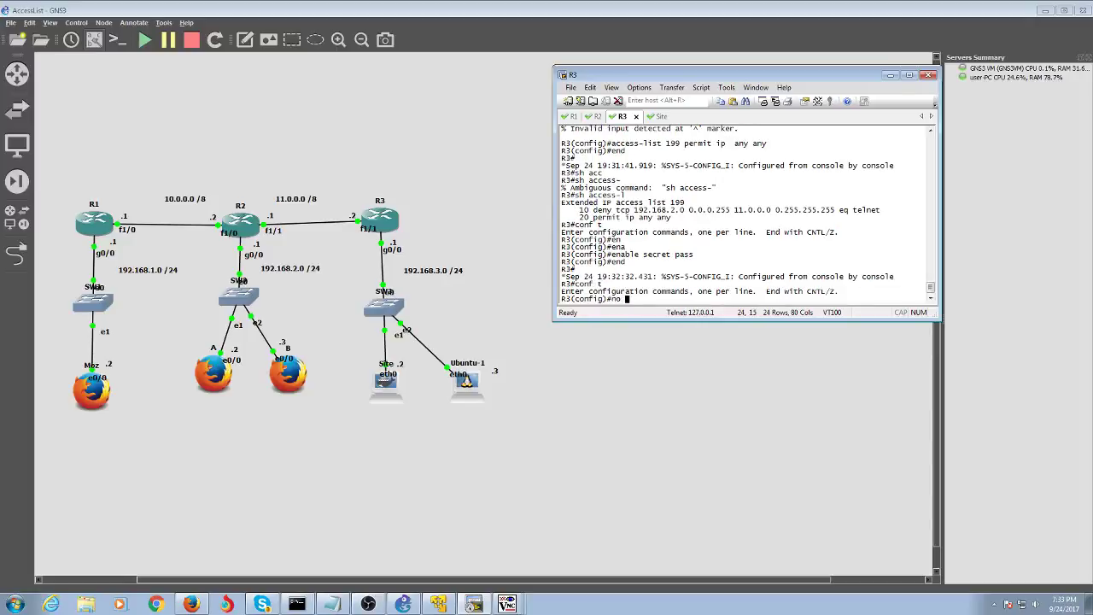
{"action": "key", "text": "BackSpace"}
{"action": "key", "text": "BackSpace"}
{"action": "key", "text": "BackSpace"}
{"action": "type", "text": "no acc"}
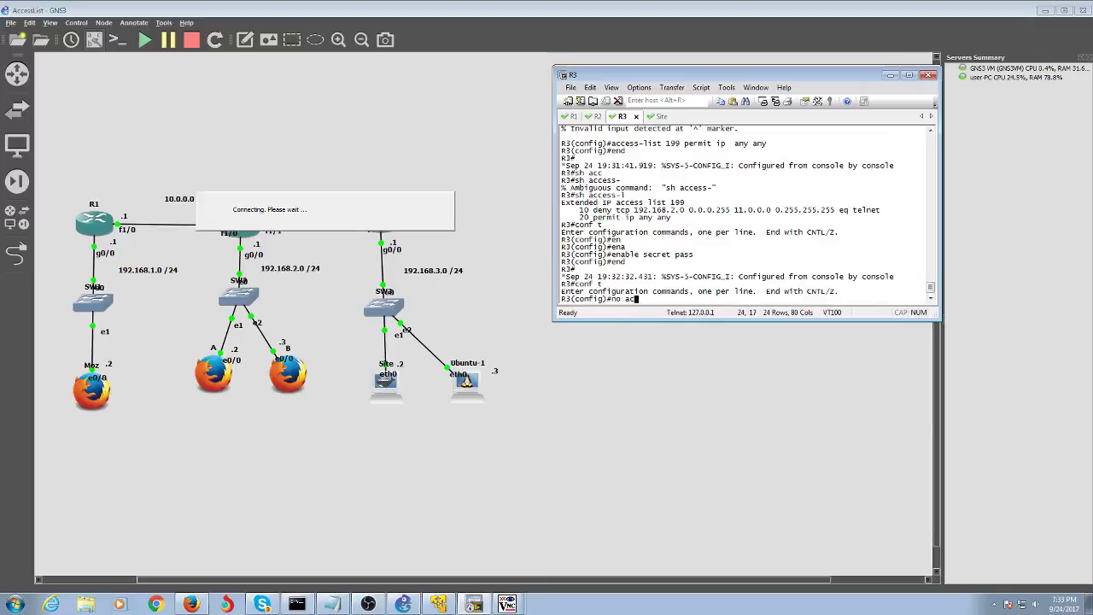
{"action": "key", "text": "Tab"}
{"action": "type", "text": "199"}
{"action": "key", "text": "Return"}
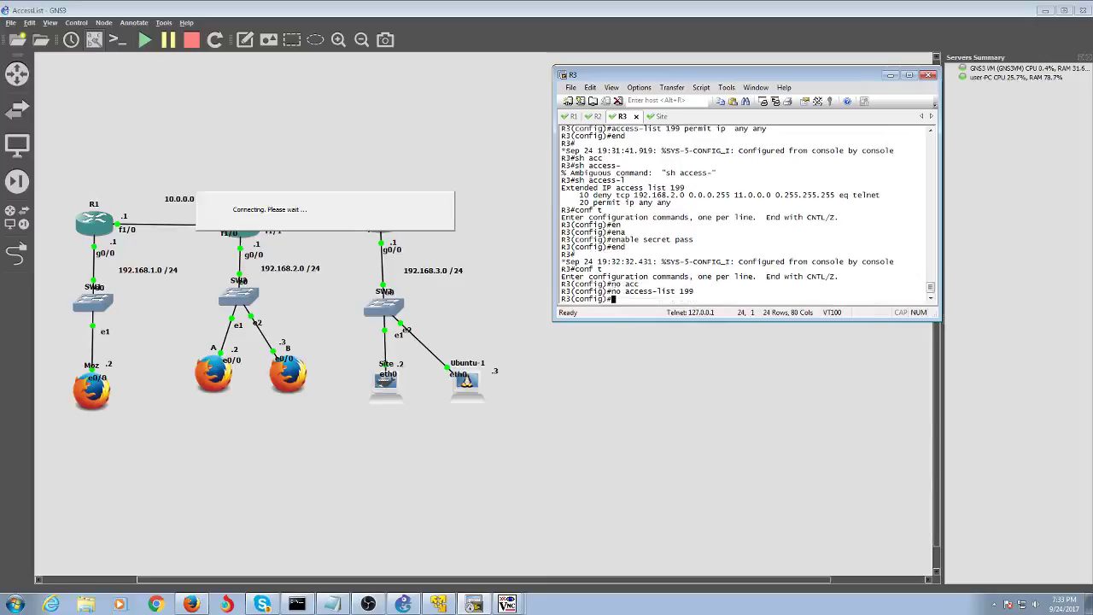
- Enter 'access-list 199 deny tcp host R2 host R3 eq telnet', which R3 rejects as invalid
{"action": "type", "text": "acc"}
{"action": "key", "text": "Tab"}
{"action": "type", "text": "19"}
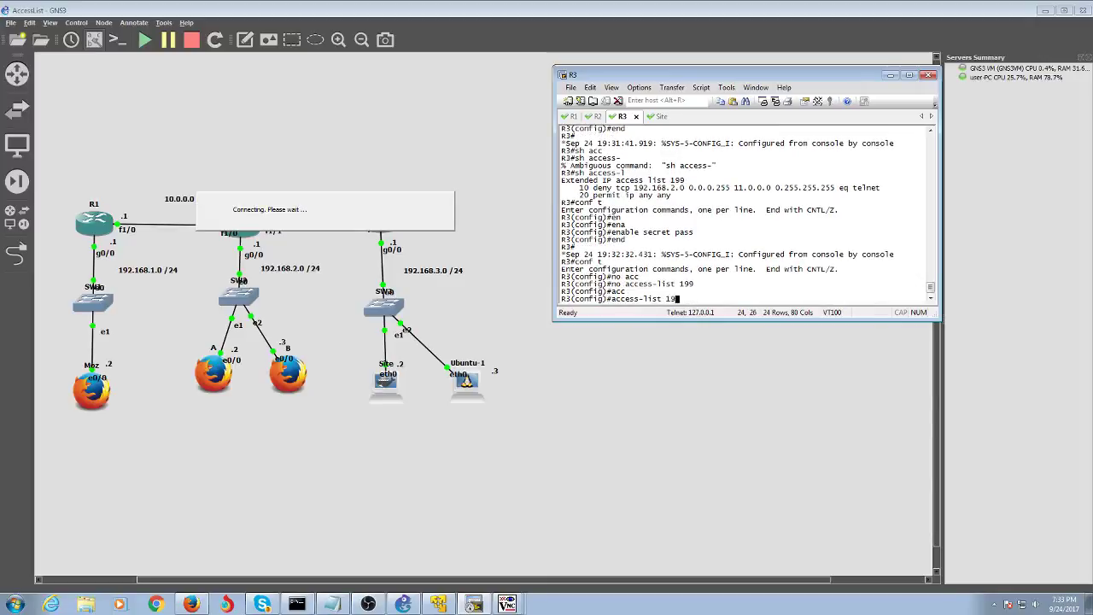
{"action": "type", "text": "9 deny tcp R"}
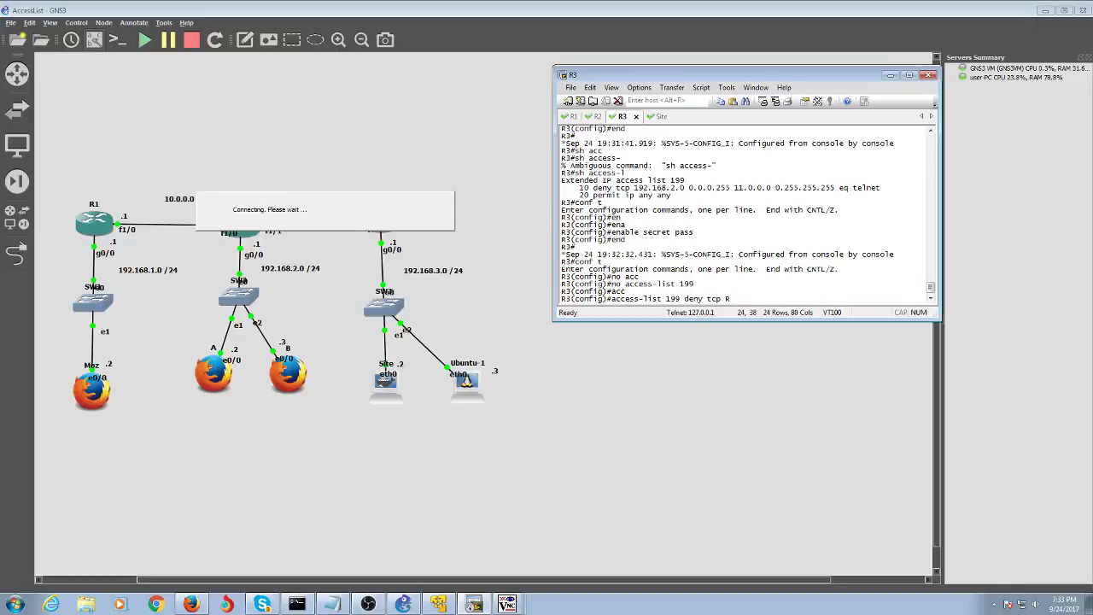
{"action": "type", "text": "2 host "}
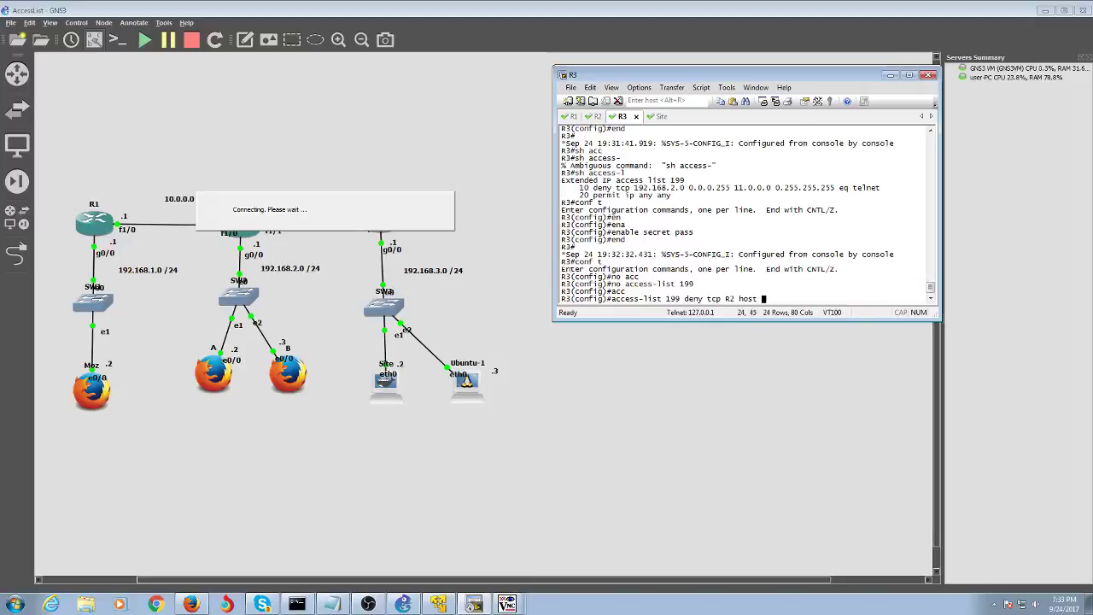
{"action": "type", "text": "R3 eq"}
{"action": "key", "text": "Left"}
{"action": "key", "text": "Left"}
{"action": "key", "text": "Left"}
{"action": "key", "text": "Left"}
{"action": "key", "text": "Left"}
{"action": "key", "text": "Left"}
{"action": "key", "text": "Left"}
{"action": "key", "text": "Left"}
{"action": "key", "text": "Left"}
{"action": "key", "text": "Left"}
{"action": "key", "text": "Left"}
{"action": "key", "text": "Left"}
{"action": "key", "text": "Left"}
{"action": "key", "text": "Left"}
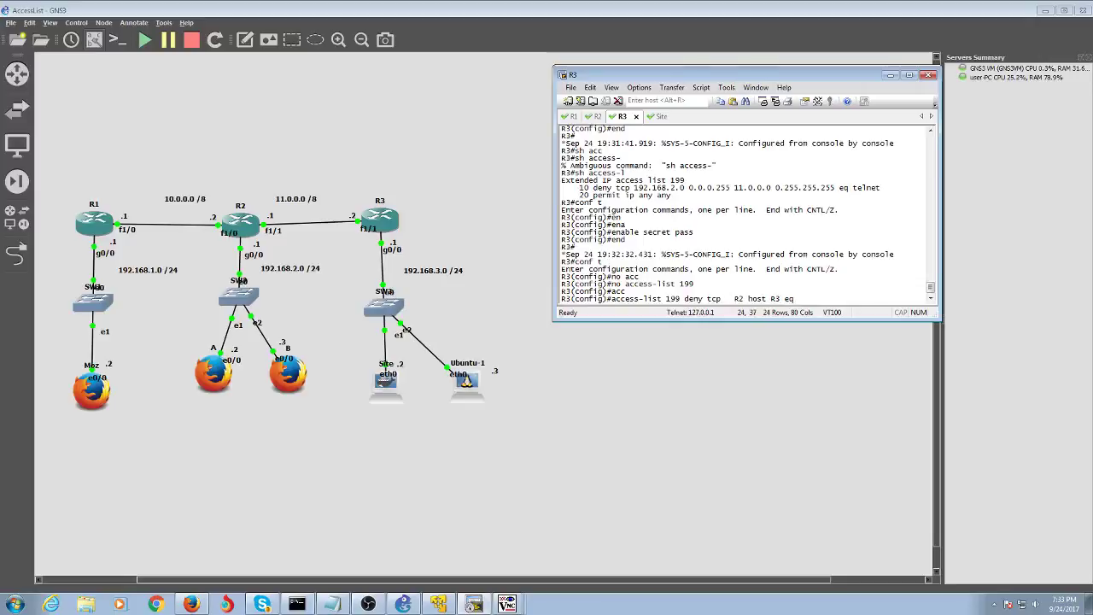
{"action": "type", "text": "host"}
{"action": "key", "text": "BackSpace"}
{"action": "key", "text": "Right"}
{"action": "key", "text": "Right"}
{"action": "key", "text": "Right"}
{"action": "key", "text": "Right"}
{"action": "key", "text": "Right"}
{"action": "key", "text": "Right"}
{"action": "key", "text": "Right"}
{"action": "key", "text": "Right"}
{"action": "key", "text": "Right"}
{"action": "key", "text": "Right"}
{"action": "key", "text": "Right"}
{"action": "key", "text": "Right"}
{"action": "key", "text": "Right"}
{"action": "key", "text": "Right"}
{"action": "key", "text": "Right"}
{"action": "type", "text": "telnet"}
{"action": "key", "text": "Return"}
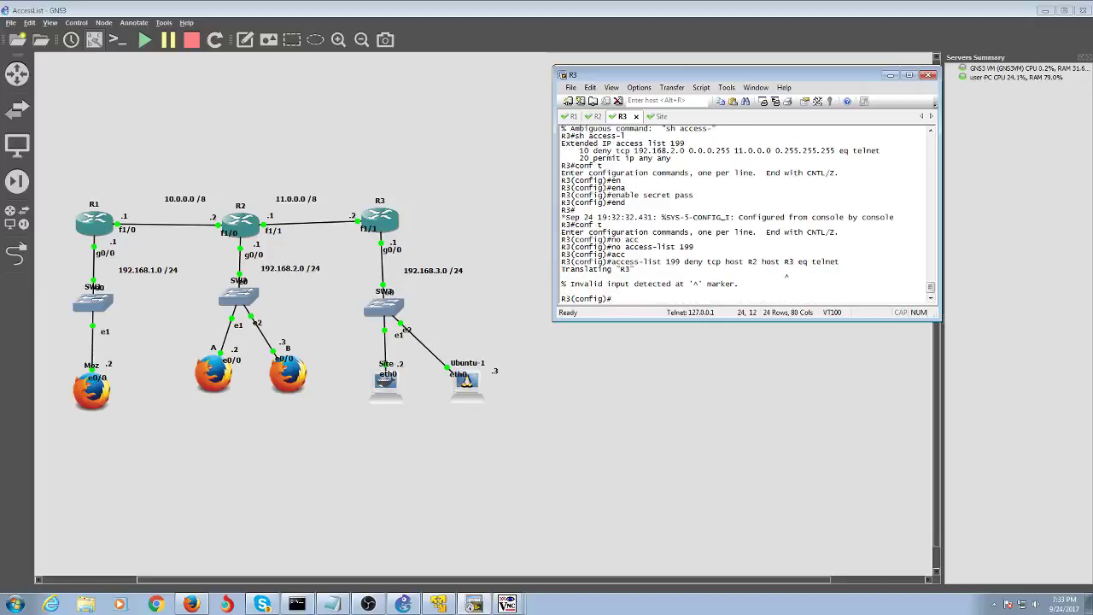
- Add access-list 199 rules denying telnet from host R2 to 11.0.0.1 and 11.0.0.2
{"action": "key", "text": "Up"}
{"action": "key", "text": "Left"}
{"action": "key", "text": "Left"}
{"action": "key", "text": "Left"}
{"action": "key", "text": "Left"}
{"action": "key", "text": "Left"}
{"action": "key", "text": "Left"}
{"action": "key", "text": "Left"}
{"action": "key", "text": "Left"}
{"action": "key", "text": "Left"}
{"action": "key", "text": "Left"}
{"action": "key", "text": "BackSpace"}
{"action": "key", "text": "BackSpace"}
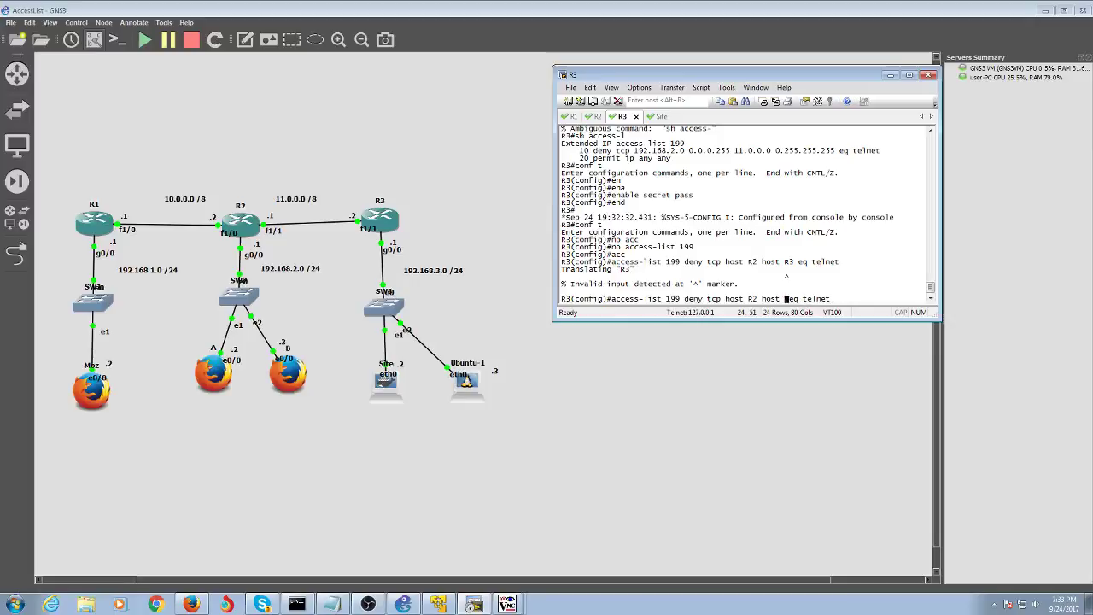
{"action": "type", "text": "11.0.0.1"}
{"action": "key", "text": "Return"}
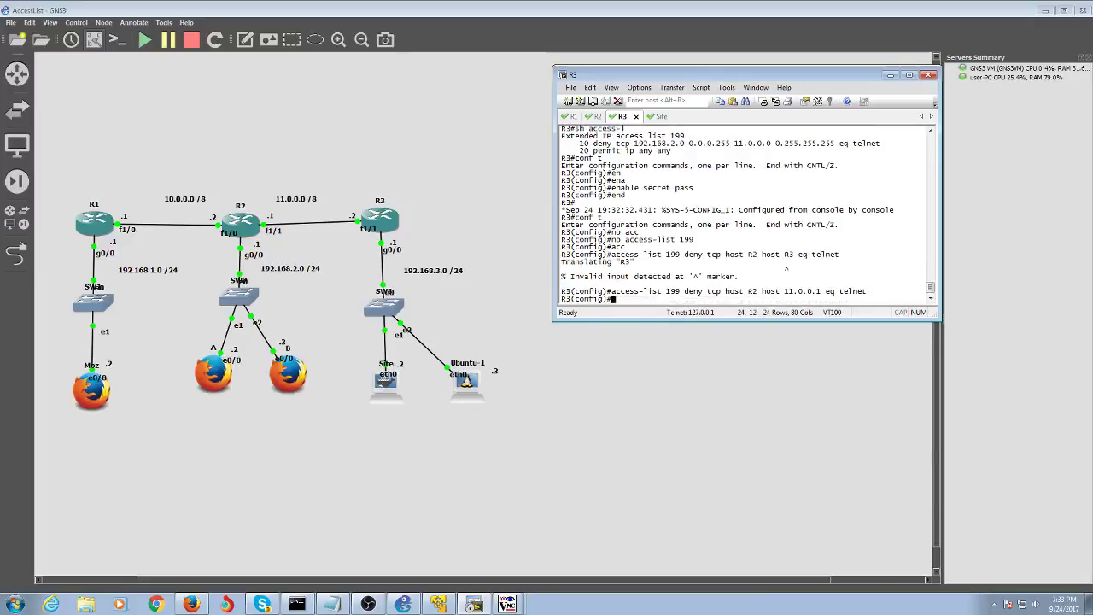
{"action": "key", "text": "Up"}
{"action": "key", "text": "Left"}
{"action": "key", "text": "Left"}
{"action": "key", "text": "Left"}
{"action": "key", "text": "Left"}
{"action": "key", "text": "Left"}
{"action": "key", "text": "Left"}
{"action": "key", "text": "Left"}
{"action": "key", "text": "Left"}
{"action": "key", "text": "Left"}
{"action": "key", "text": "Left"}
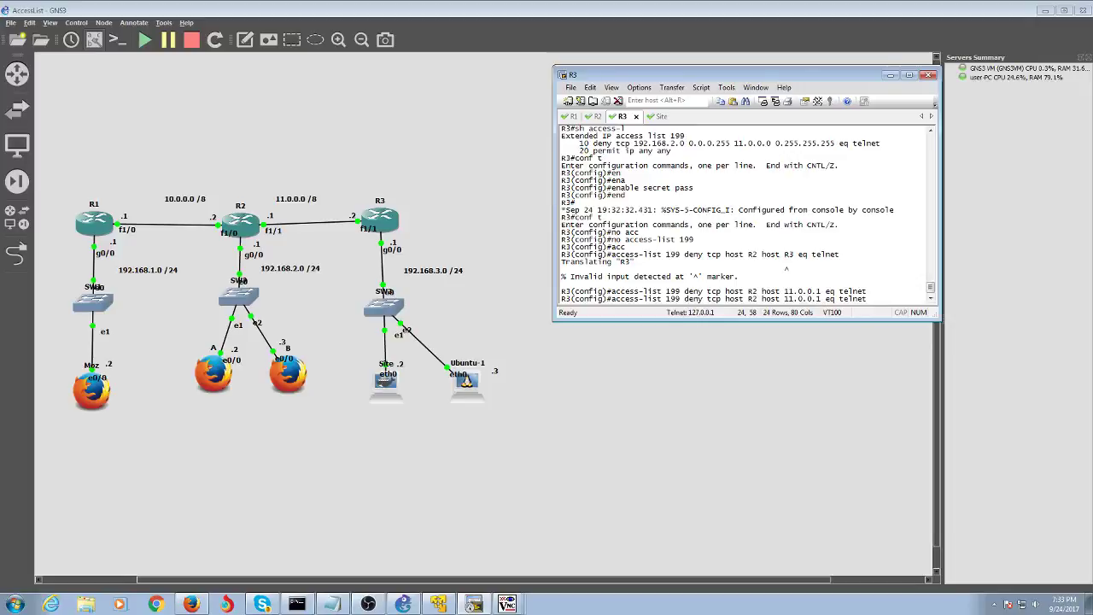
{"action": "key", "text": "BackSpace"}
{"action": "type", "text": "2"}
{"action": "key", "text": "Return"}
- Add a telnet deny for 192.168.3.1, append 'permit ip any any', and exit configuration
{"action": "key", "text": "Left"}
{"action": "key", "text": "Left"}
{"action": "key", "text": "Left"}
{"action": "key", "text": "Left"}
{"action": "key", "text": "Left"}
{"action": "key", "text": "Left"}
{"action": "key", "text": "Left"}
{"action": "key", "text": "Left"}
{"action": "key", "text": "Left"}
{"action": "key", "text": "Left"}
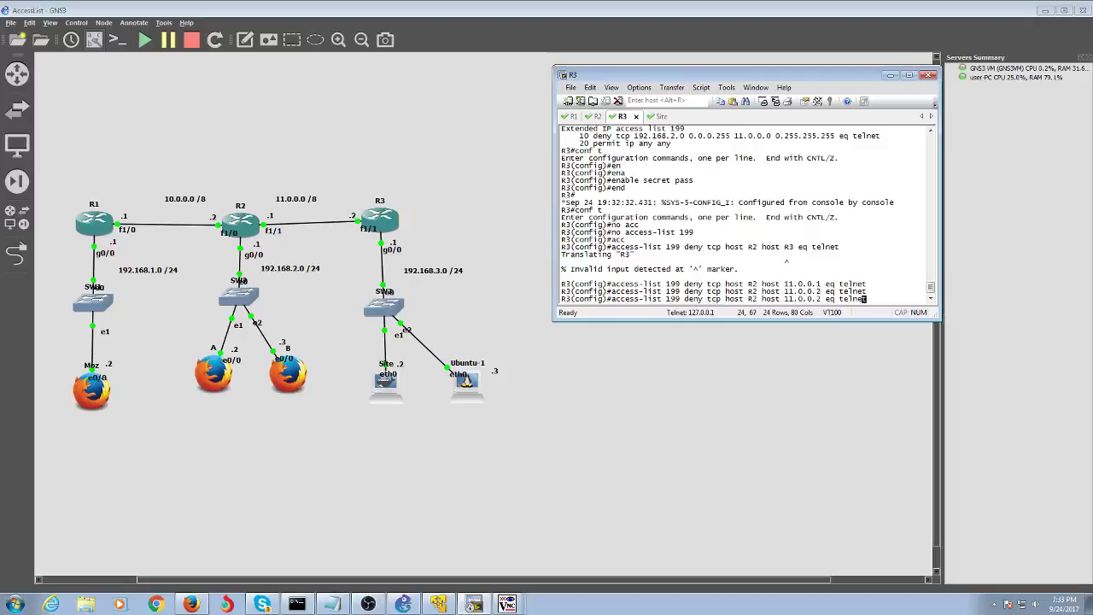
{"action": "key", "text": "BackSpace"}
{"action": "key", "text": "BackSpace"}
{"action": "key", "text": "BackSpace"}
{"action": "key", "text": "BackSpace"}
{"action": "key", "text": "BackSpace"}
{"action": "key", "text": "BackSpace"}
{"action": "key", "text": "BackSpace"}
{"action": "key", "text": "BackSpace"}
{"action": "type", "text": "192."}
{"action": "type", "text": "168.3."}
{"action": "type", "text": "1"}
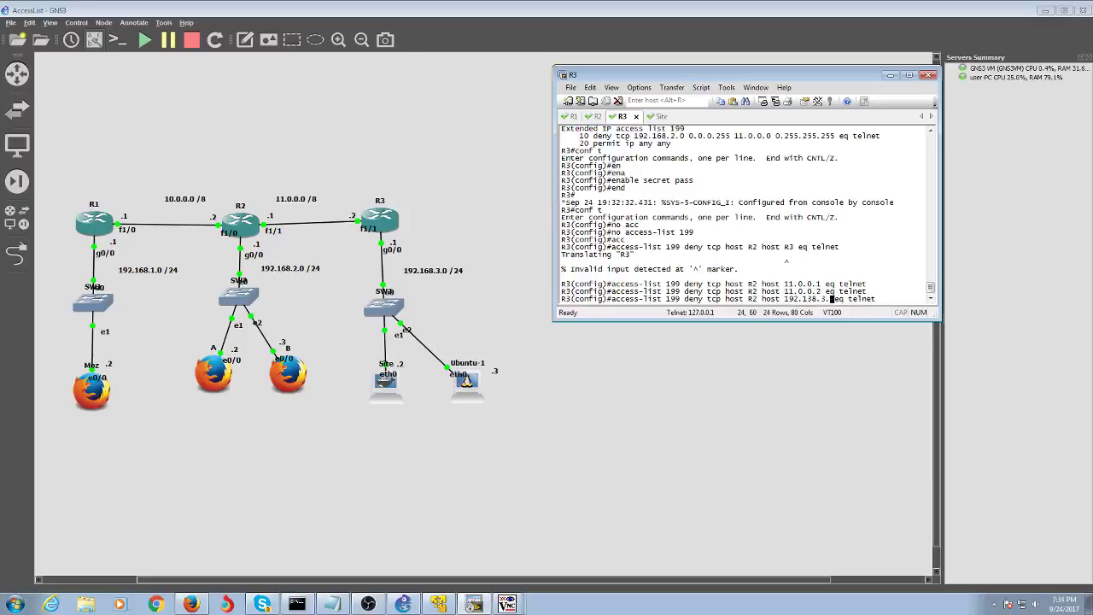
{"action": "key", "text": "Return"}
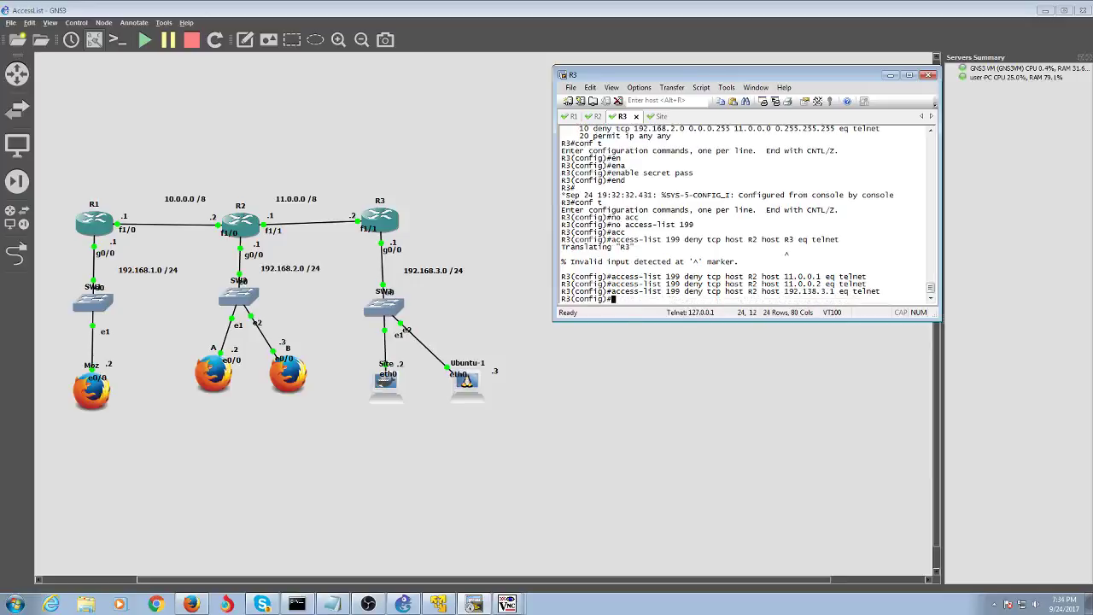
{"action": "key", "text": "Up"}
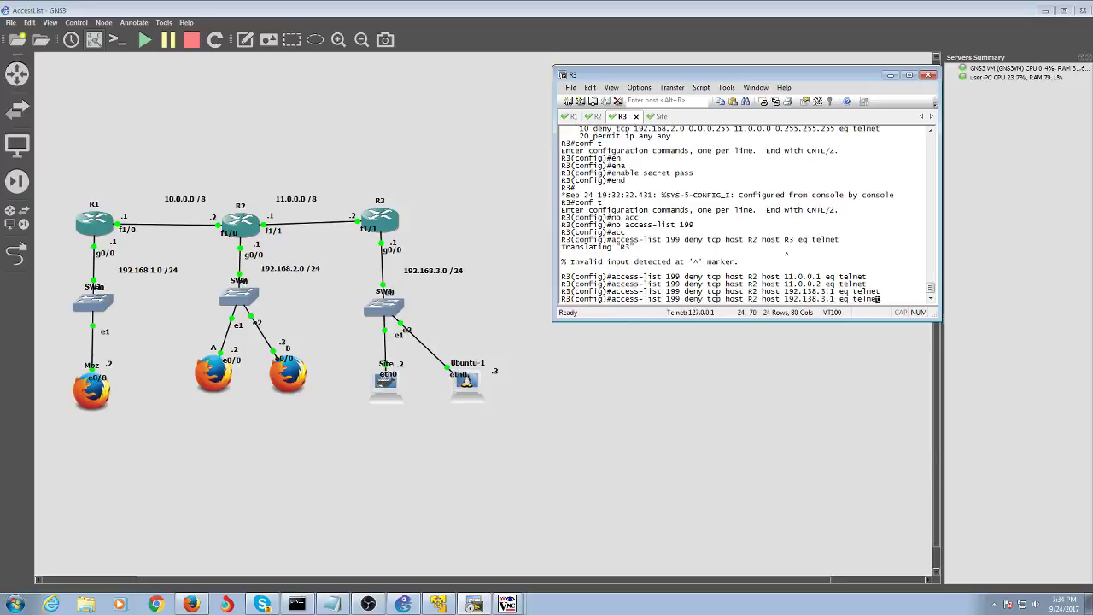
{"action": "key", "text": "BackSpace"}
{"action": "key", "text": "BackSpace"}
{"action": "key", "text": "BackSpace"}
{"action": "key", "text": "BackSpace"}
{"action": "key", "text": "BackSpace"}
{"action": "key", "text": "BackSpace"}
{"action": "key", "text": "BackSpace"}
{"action": "key", "text": "BackSpace"}
{"action": "key", "text": "BackSpace"}
{"action": "key", "text": "BackSpace"}
{"action": "key", "text": "BackSpace"}
{"action": "key", "text": "BackSpace"}
{"action": "key", "text": "BackSpace"}
{"action": "key", "text": "BackSpace"}
{"action": "key", "text": "BackSpace"}
{"action": "key", "text": "BackSpace"}
{"action": "key", "text": "BackSpace"}
{"action": "key", "text": "BackSpace"}
{"action": "key", "text": "BackSpace"}
{"action": "key", "text": "BackSpace"}
{"action": "key", "text": "BackSpace"}
{"action": "key", "text": "BackSpace"}
{"action": "key", "text": "BackSpace"}
{"action": "key", "text": "BackSpace"}
{"action": "key", "text": "BackSpace"}
{"action": "key", "text": "BackSpace"}
{"action": "key", "text": "BackSpace"}
{"action": "key", "text": "BackSpace"}
{"action": "key", "text": "BackSpace"}
{"action": "key", "text": "BackSpace"}
{"action": "key", "text": "BackSpace"}
{"action": "key", "text": "BackSpace"}
{"action": "key", "text": "BackSpace"}
{"action": "key", "text": "BackSpace"}
{"action": "key", "text": "BackSpace"}
{"action": "key", "text": "BackSpace"}
{"action": "key", "text": "BackSpace"}
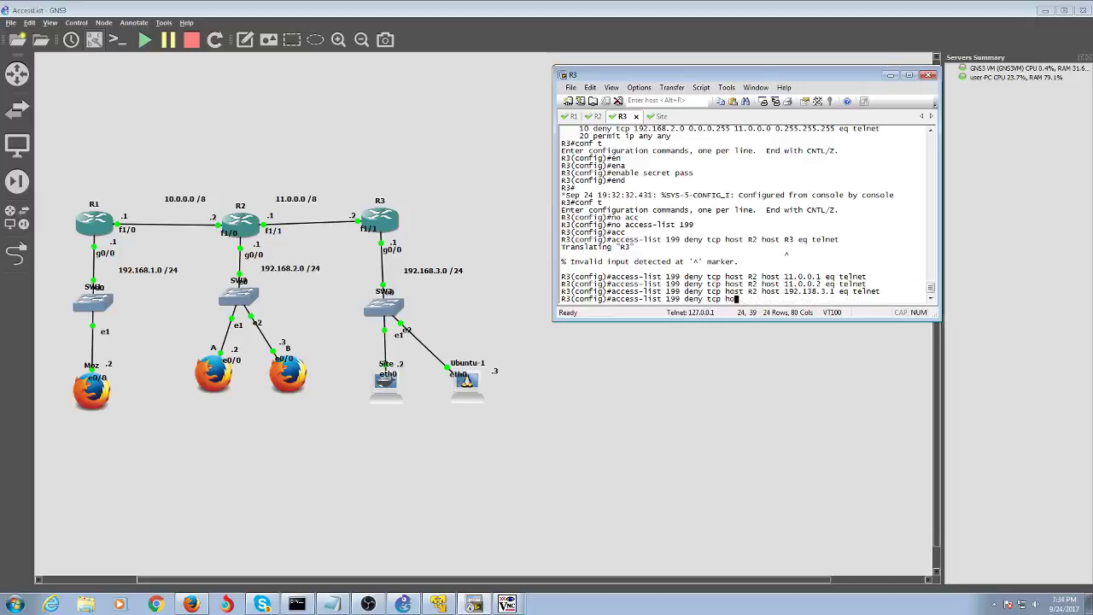
{"action": "type", "text": "permit tecp"}
{"action": "key", "text": "BackSpace"}
{"action": "key", "text": "BackSpace"}
{"action": "type", "text": "ip any any"}
{"action": "key", "text": "Return"}
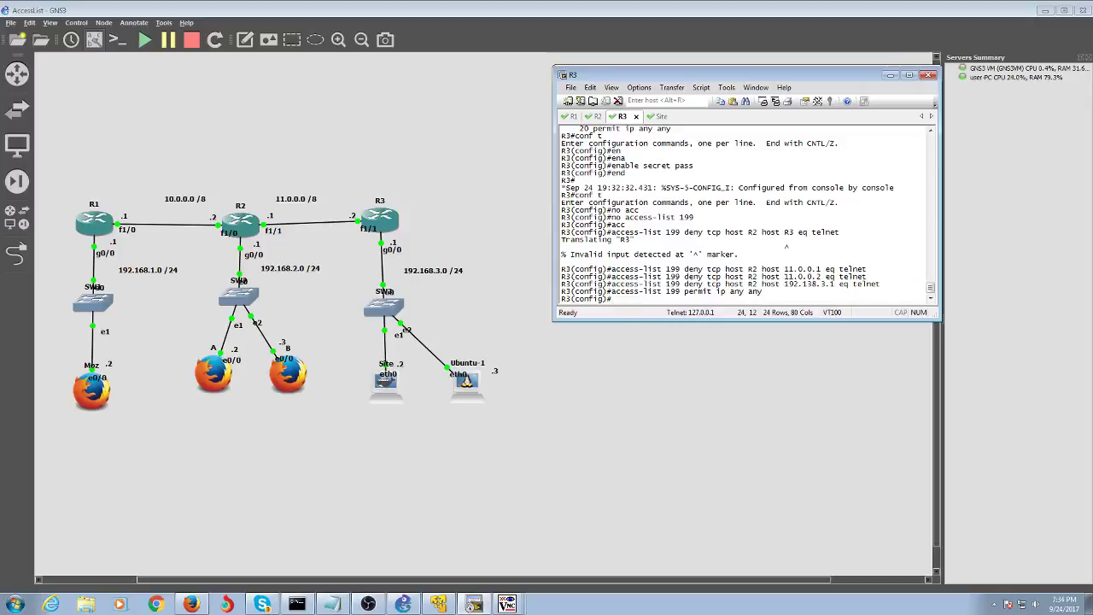
{"action": "type", "text": "end"}
{"action": "key", "text": "Return"}
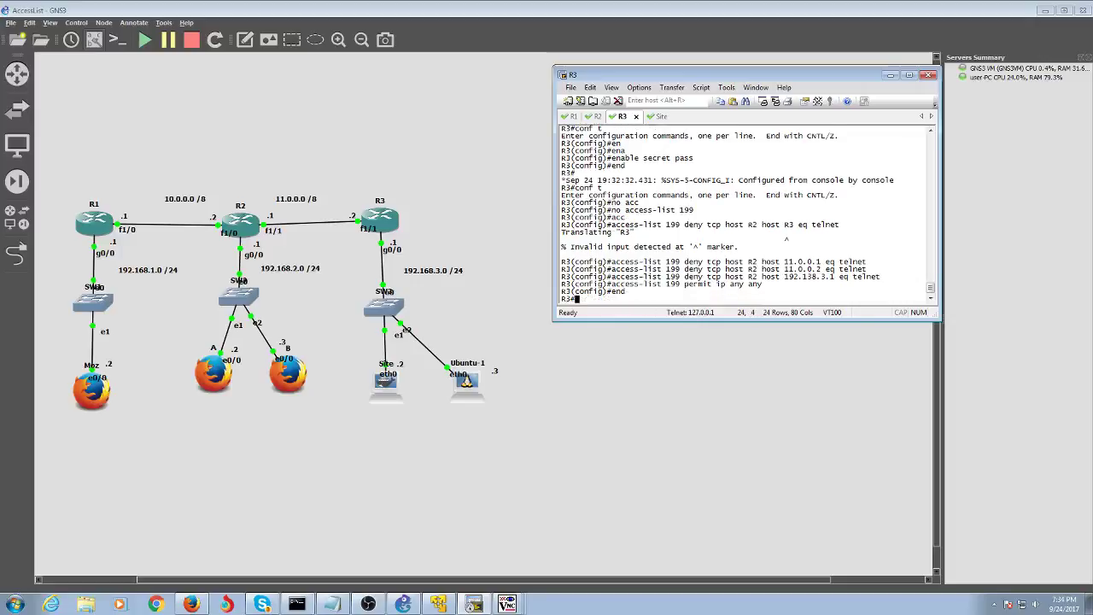
- Telnet from R2 to R3, log in, and enter privileged mode with the enable password
{"action": "left_click", "coordinate": [596, 117]}
{"action": "type", "text": "tel"}
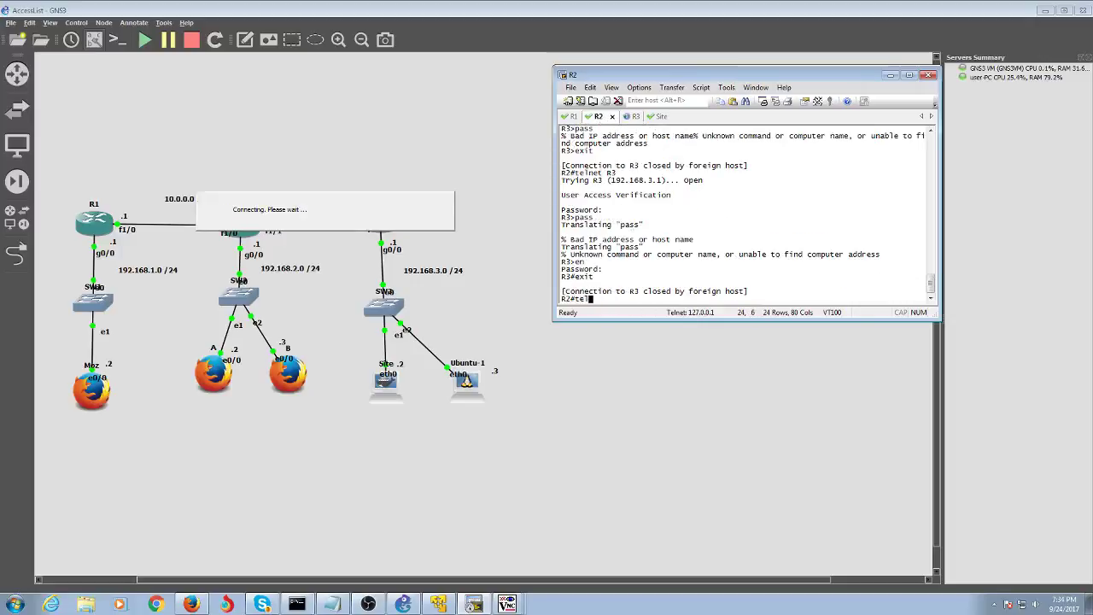
{"action": "type", "text": "net R3"}
{"action": "key", "text": "Return"}
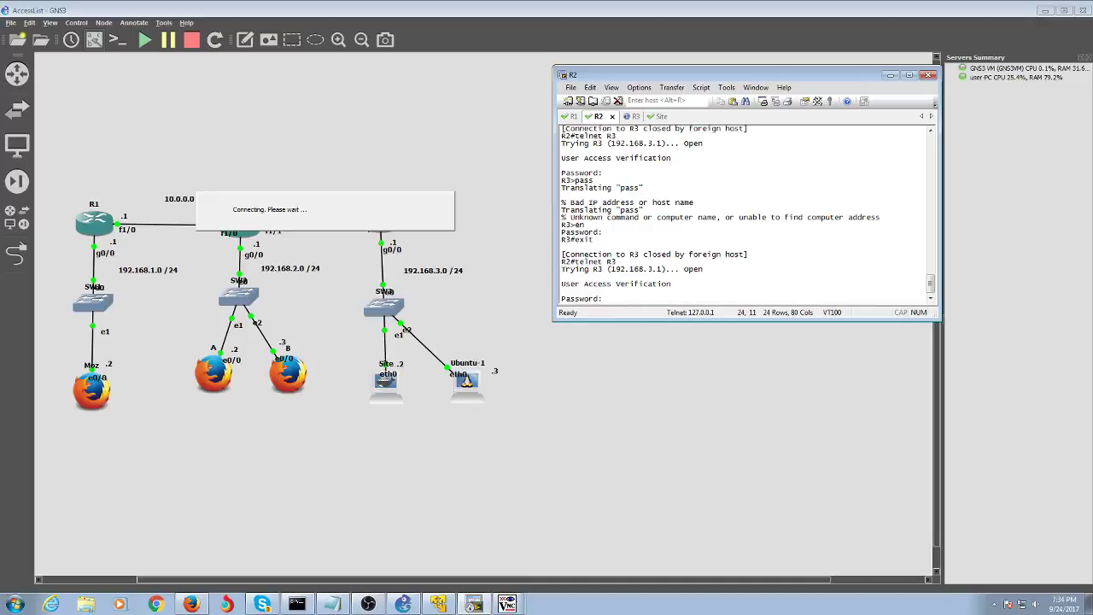
{"action": "key", "text": "Return"}
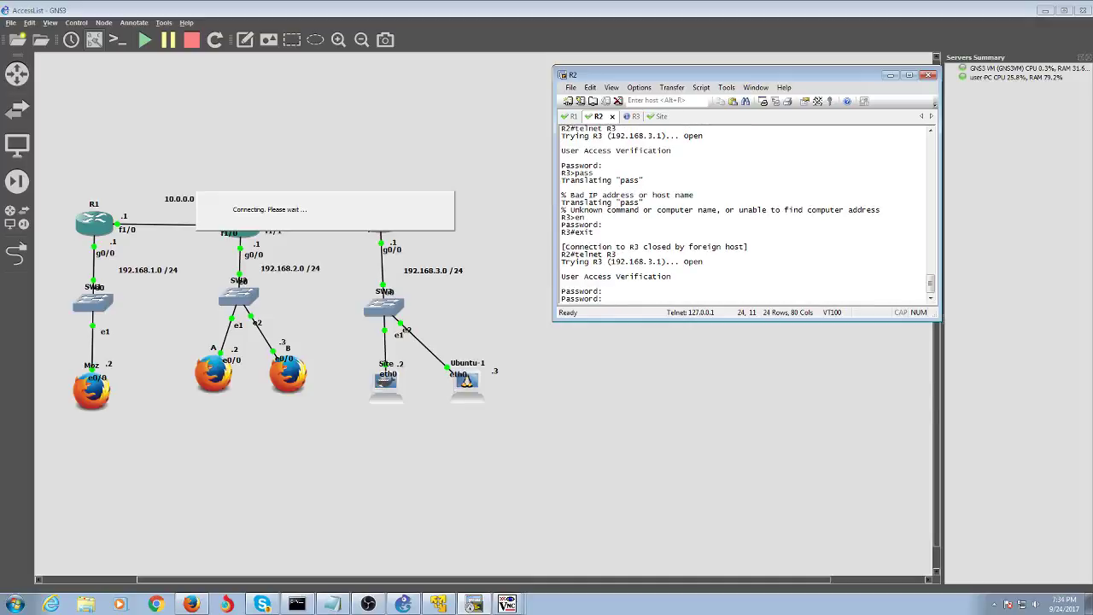
{"action": "key", "text": "Return"}
{"action": "type", "text": "en"}
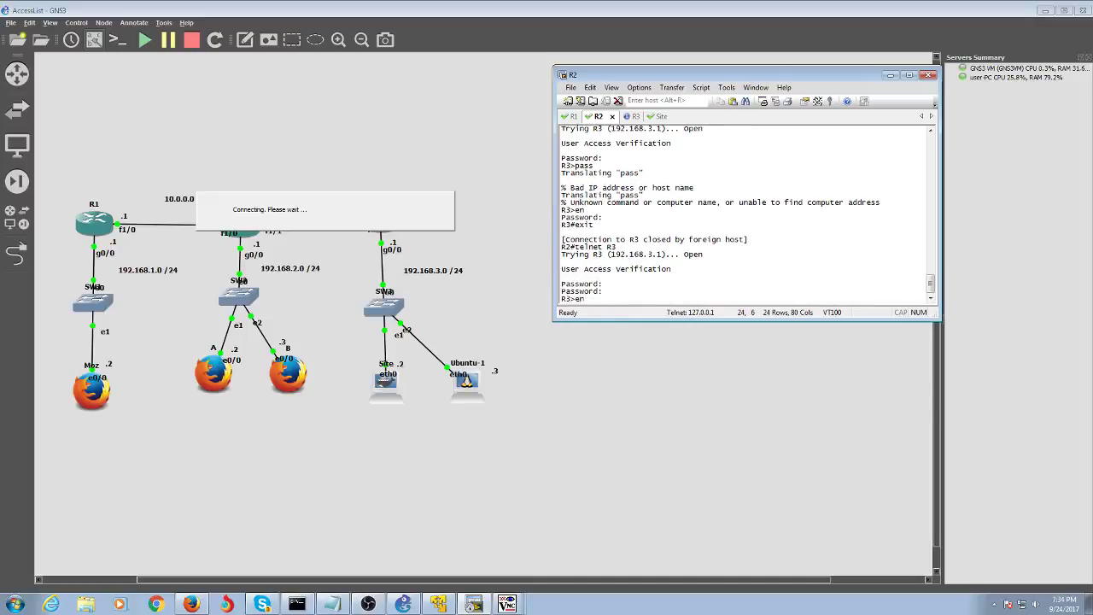
{"action": "key", "text": "Return"}
{"action": "type", "text": "pass"}
{"action": "key", "text": "Return"}
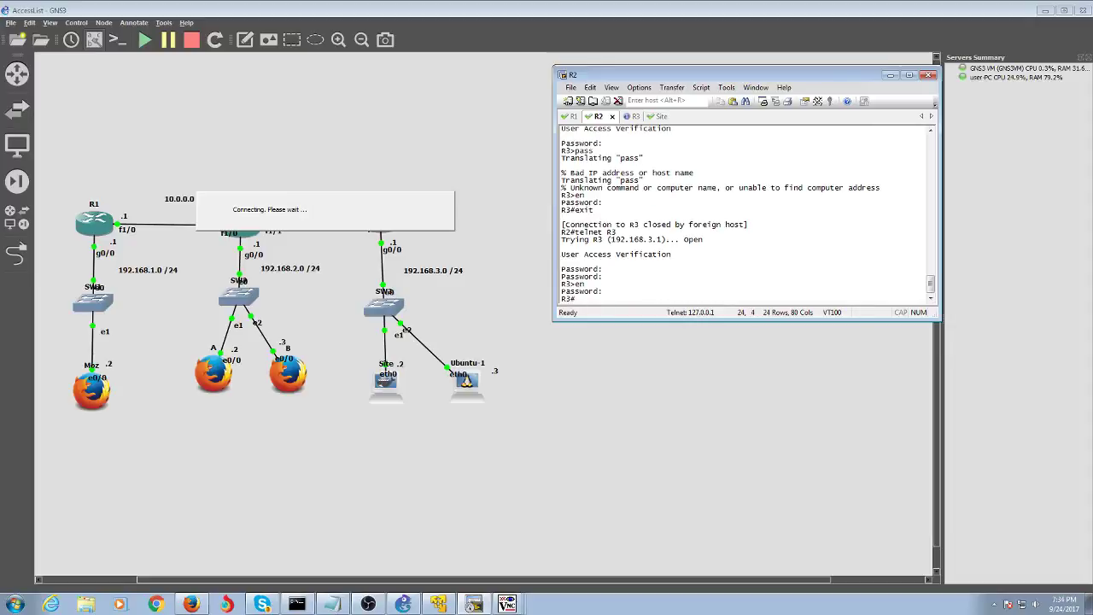
- Run 'end' on R3, then exit the telnet session back to the R2 prompt
{"action": "type", "text": "end"}
{"action": "key", "text": "Return"}
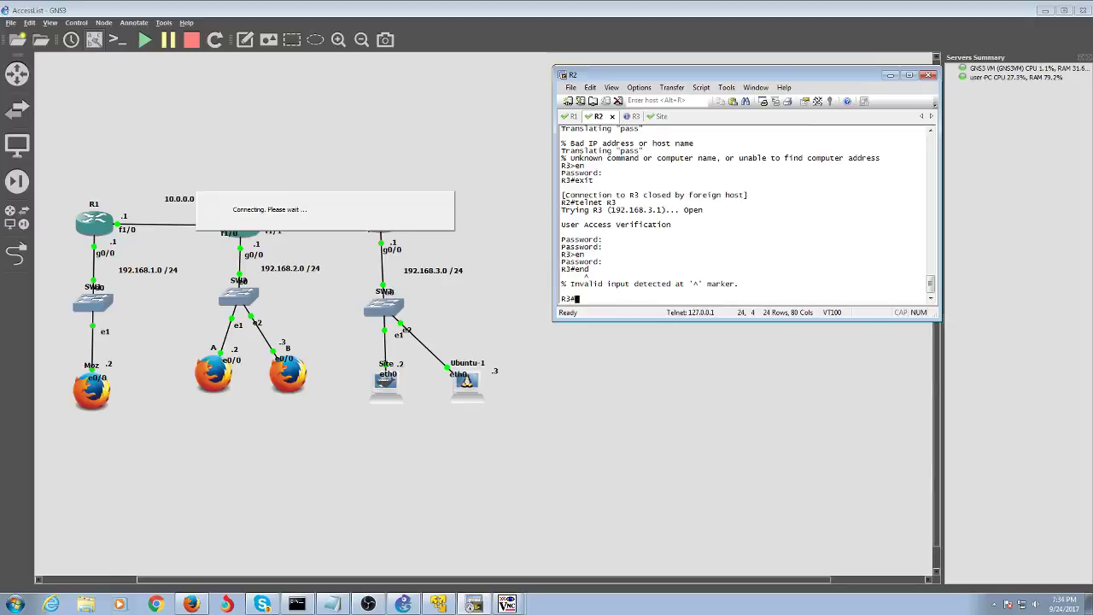
{"action": "key", "text": "Return"}
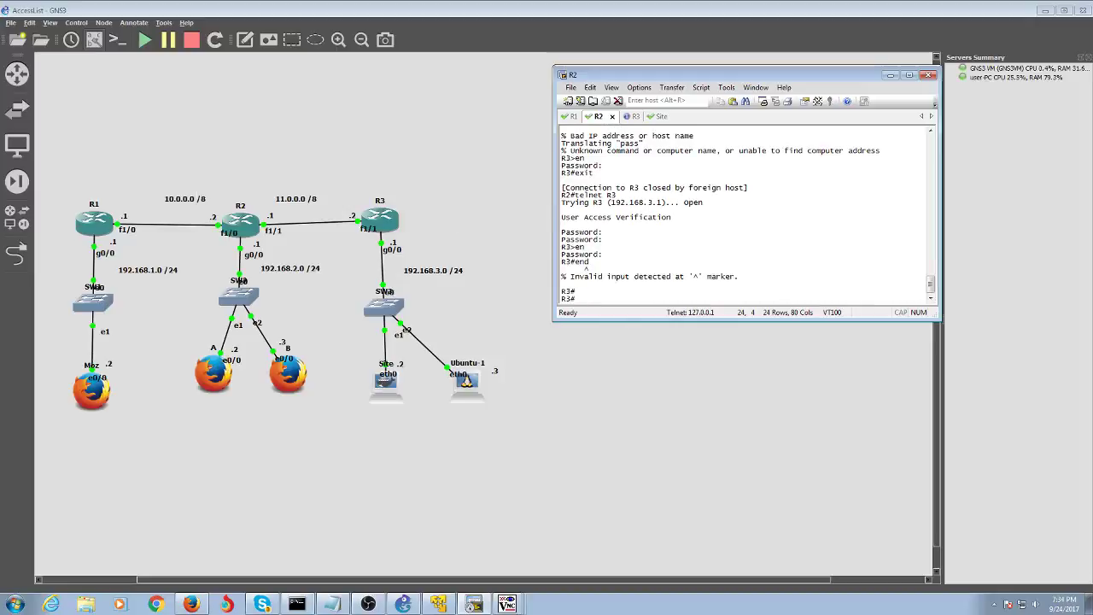
{"action": "type", "text": "exit"}
{"action": "key", "text": "Return"}
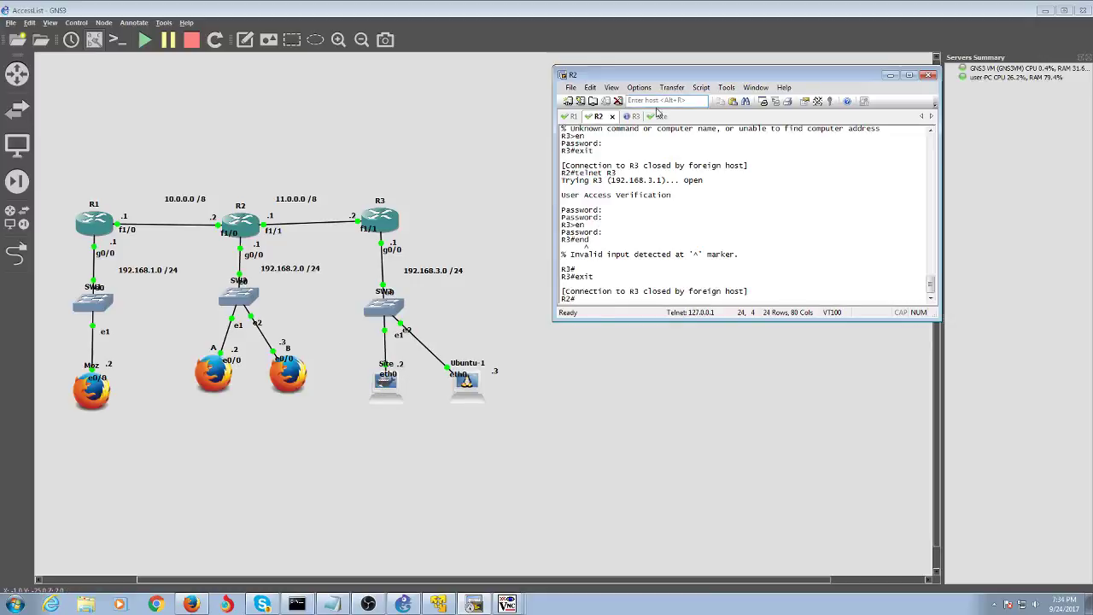
- On R3, enter configuration for interface FastEthernet 1/1
{"action": "left_click", "coordinate": [659, 114]}
{"action": "left_click", "coordinate": [615, 119]}
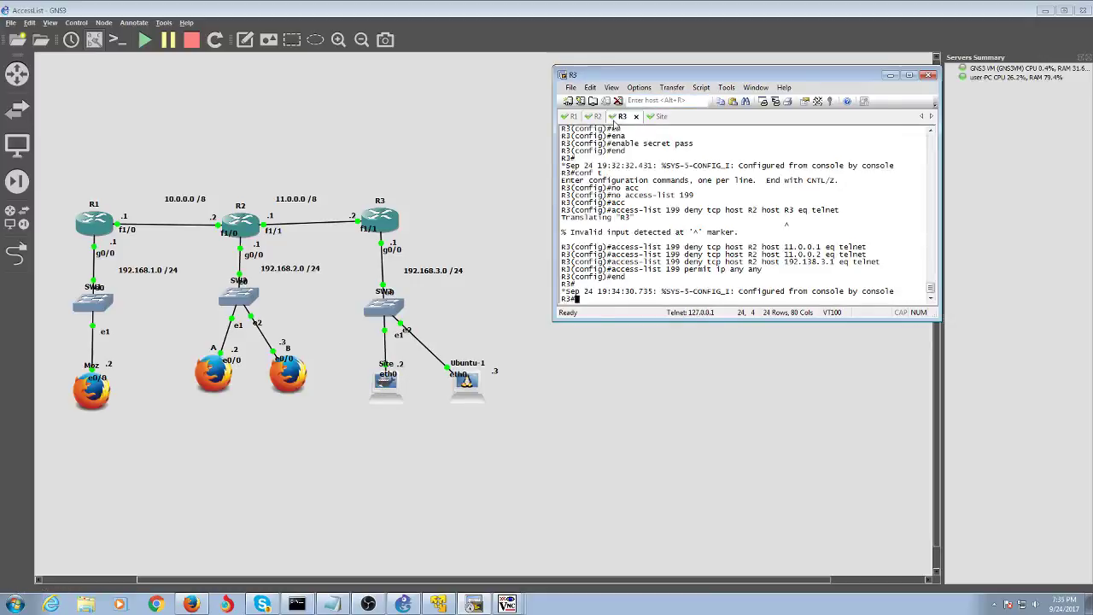
{"action": "type", "text": "conf t"}
{"action": "key", "text": "Return"}
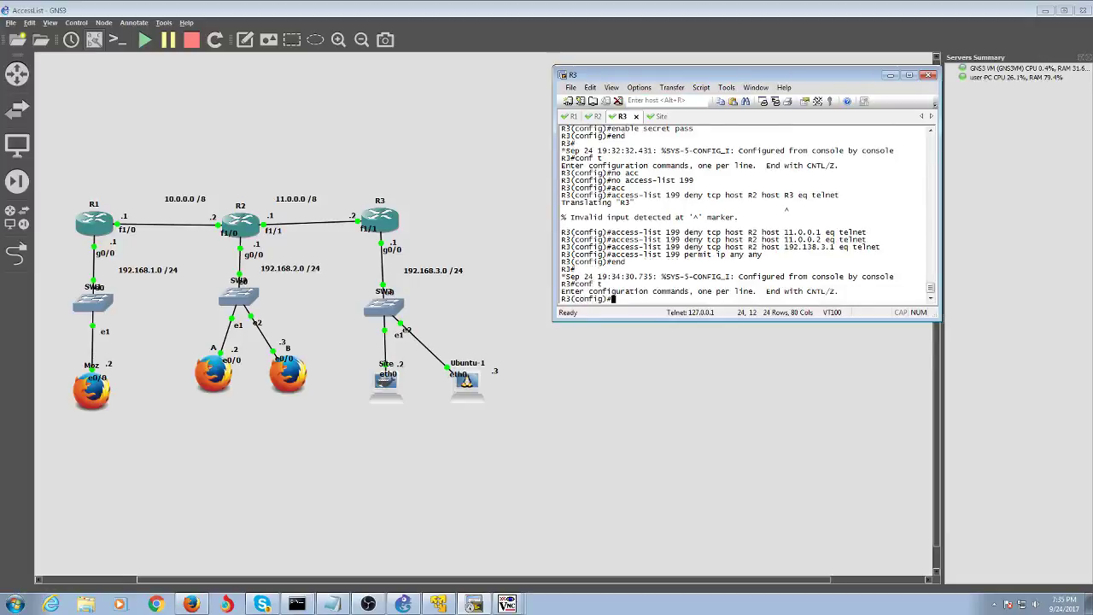
{"action": "type", "text": "int fast"}
{"action": "key", "text": "Tab"}
{"action": "type", "text": "1/1"}
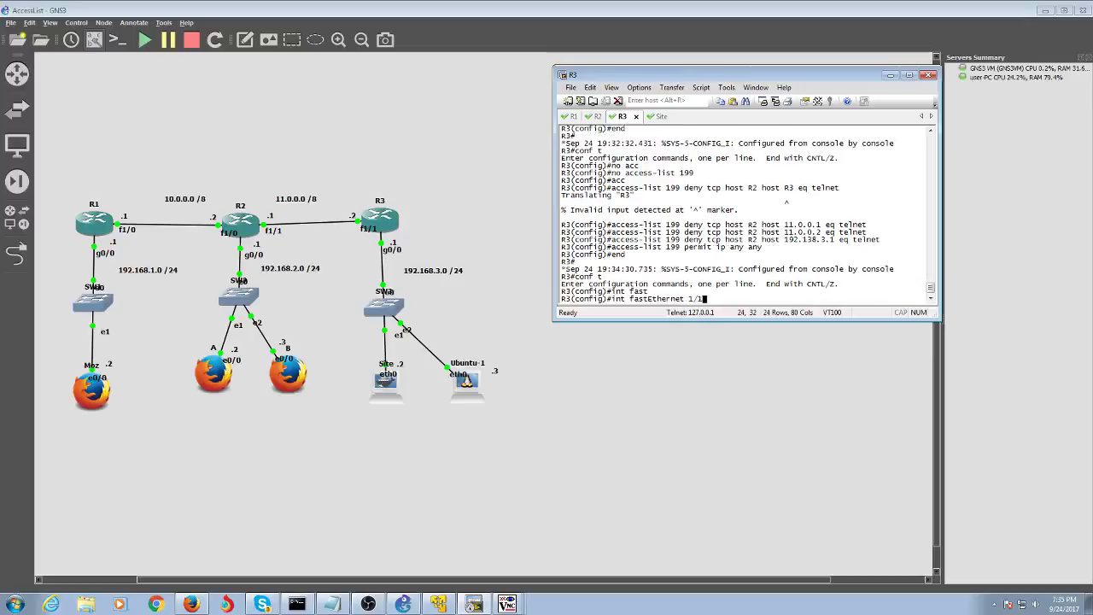
{"action": "key", "text": "Return"}
- Remove 'ip access-group 199 in' from FastEthernet 1/1 and leave configuration mode
{"action": "type", "text": "no ip acc"}
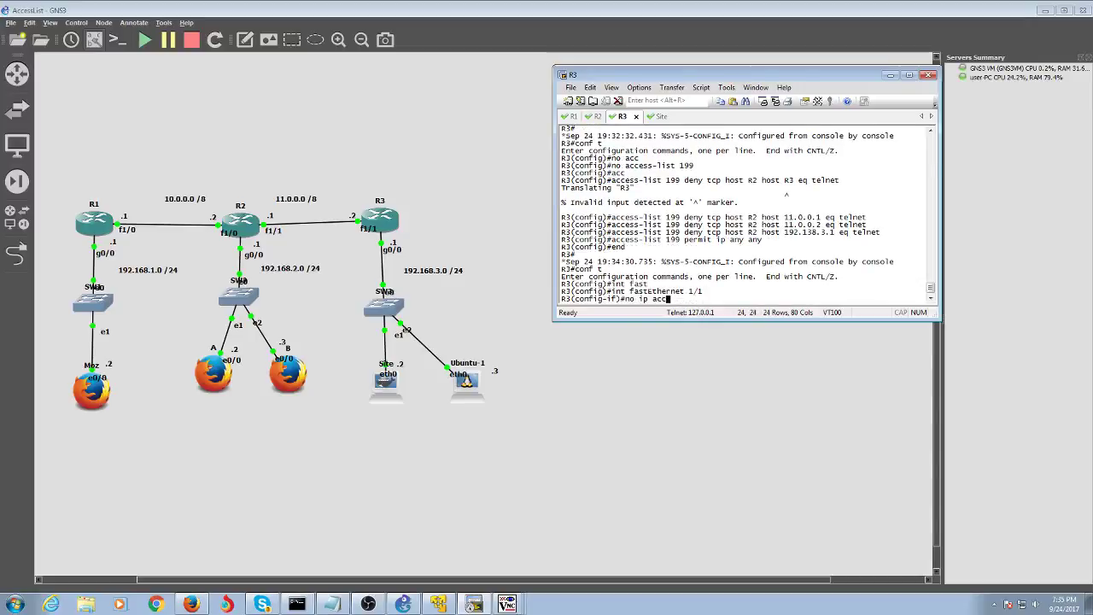
{"action": "key", "text": "Tab"}
{"action": "type", "text": "e"}
{"action": "key", "text": "Tab"}
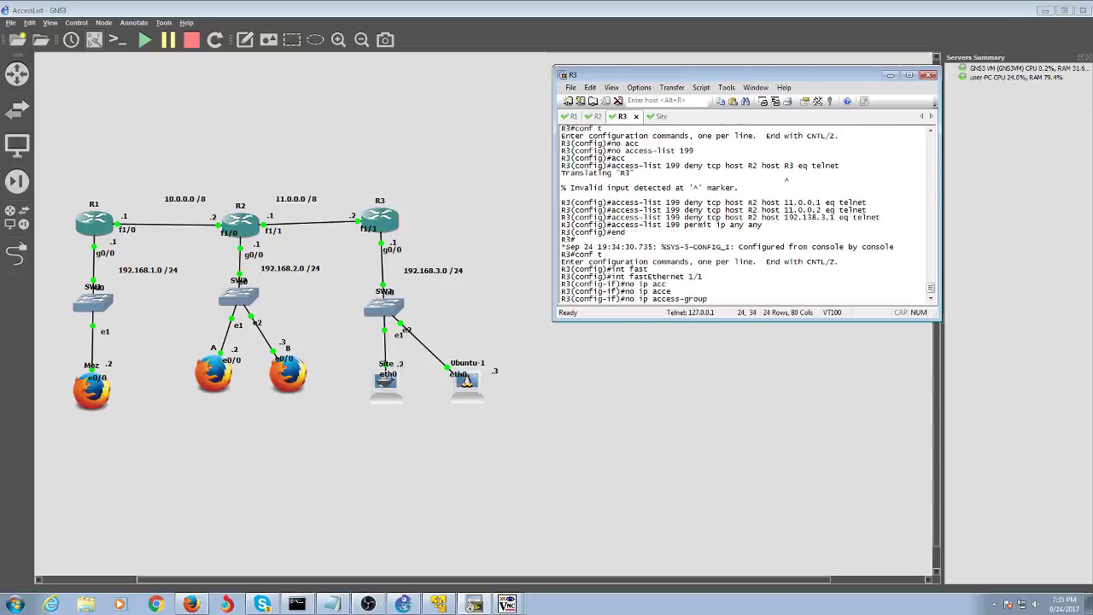
{"action": "type", "text": "199"}
{"action": "key", "text": "Return"}
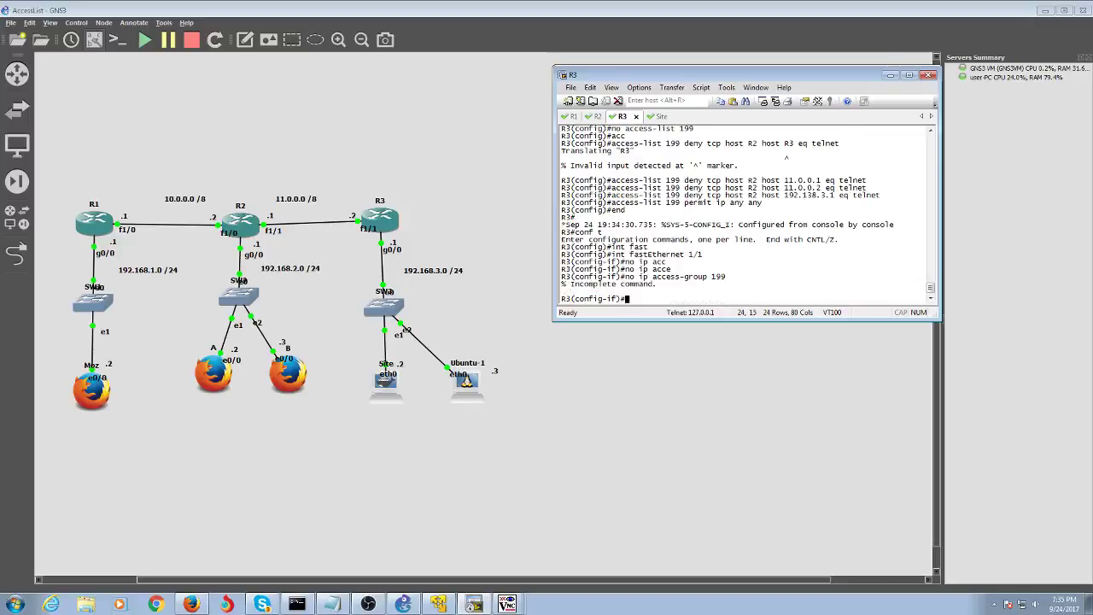
{"action": "key", "text": "Up"}
{"action": "type", "text": "in"}
{"action": "key", "text": "Return"}
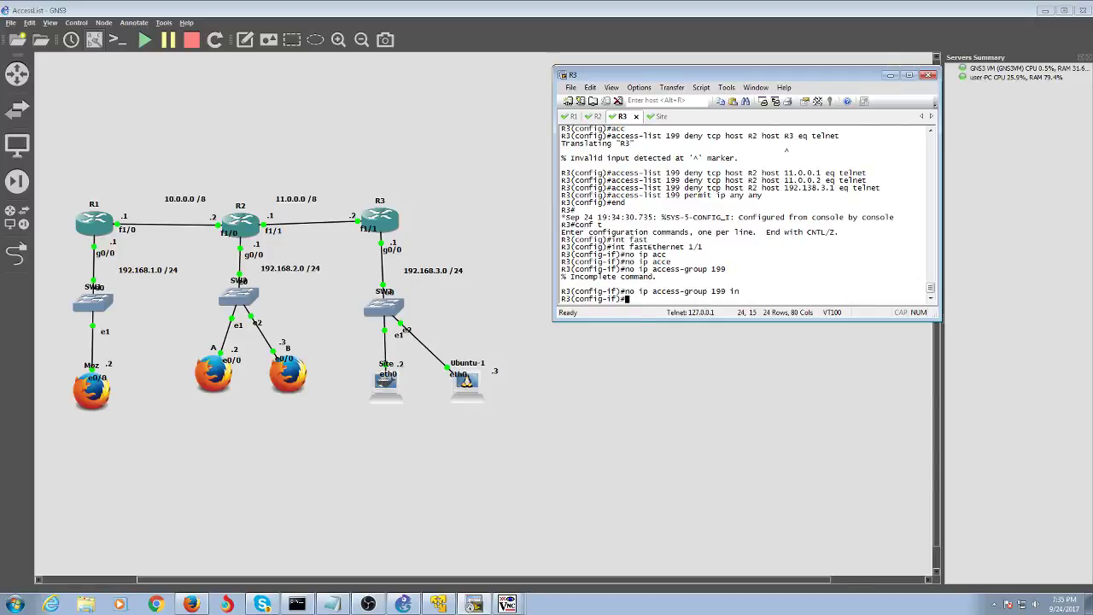
{"action": "type", "text": "end"}
{"action": "key", "text": "Return"}
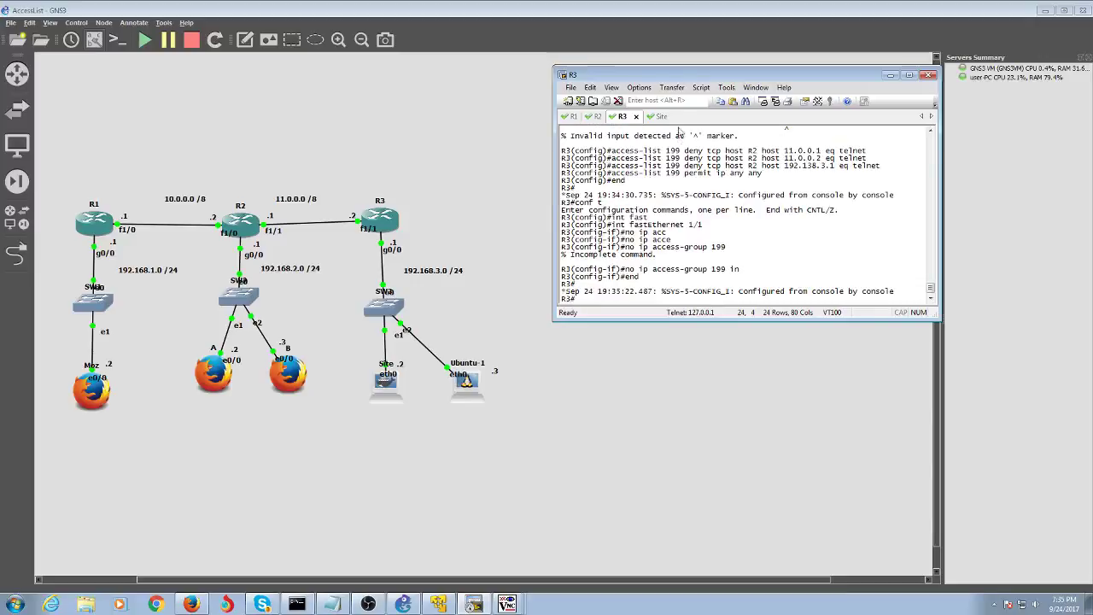
{"action": "key", "text": "ctrl+Tab"}
- Run telnet on the Site host, then open Ubuntu-1's custom console in SecureCRT from GNS3
{"action": "type", "text": "telnet"}
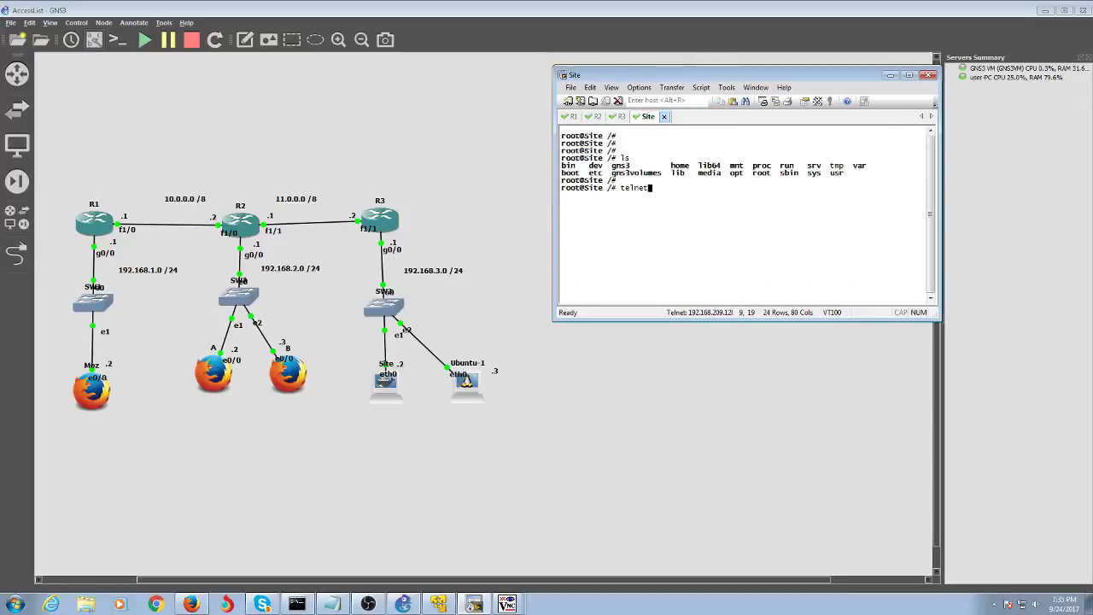
{"action": "key", "text": "Return"}
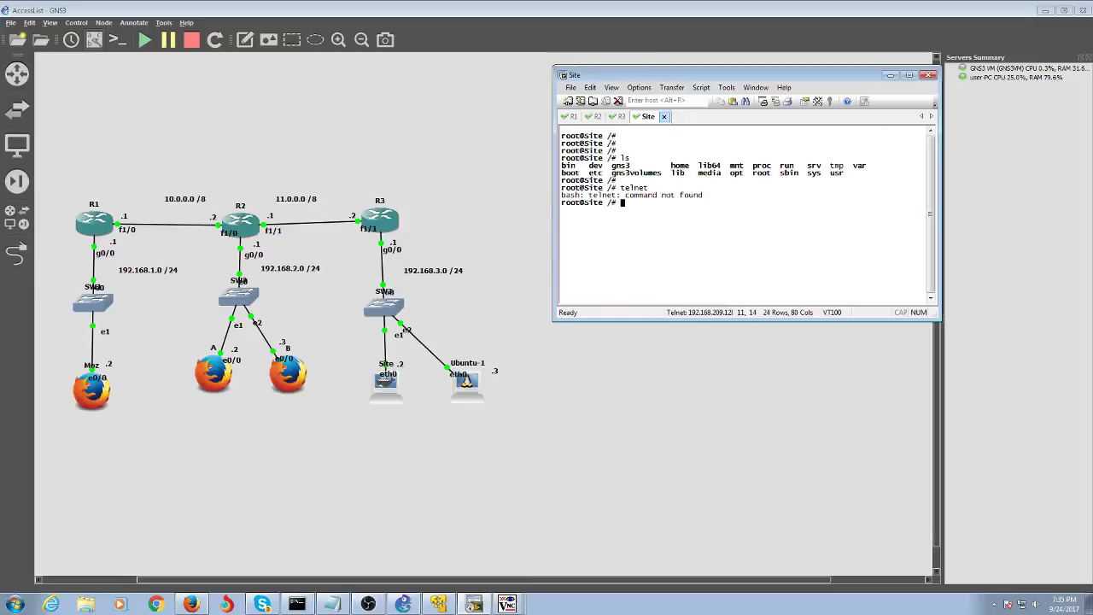
{"action": "left_click", "coordinate": [439, 236]}
{"action": "right_click", "coordinate": [468, 389]}
{"action": "left_click", "coordinate": [508, 228]}
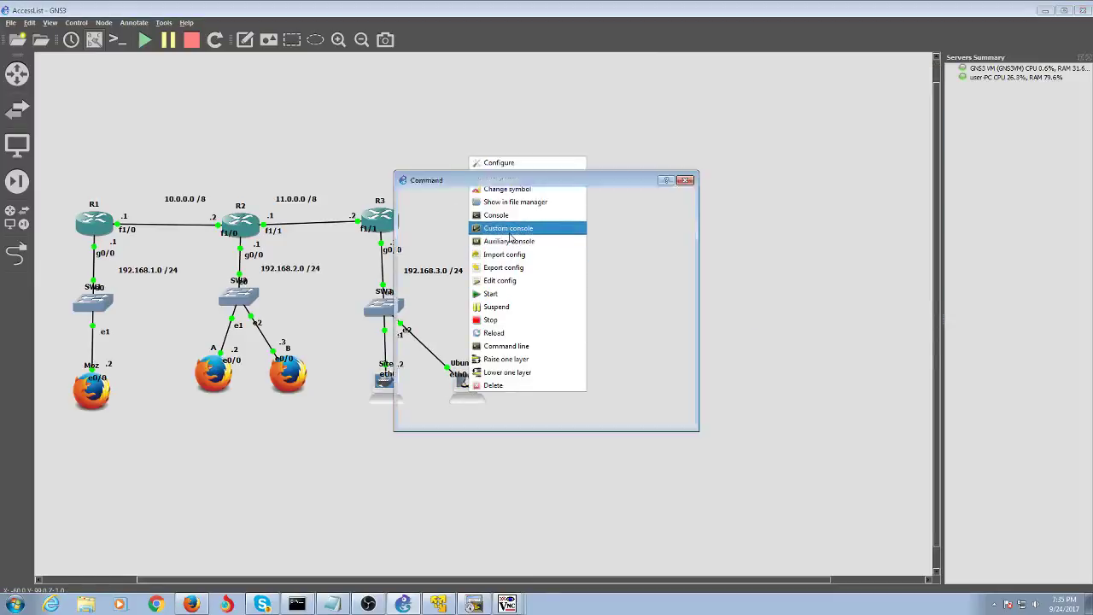
{"action": "left_click", "coordinate": [553, 210]}
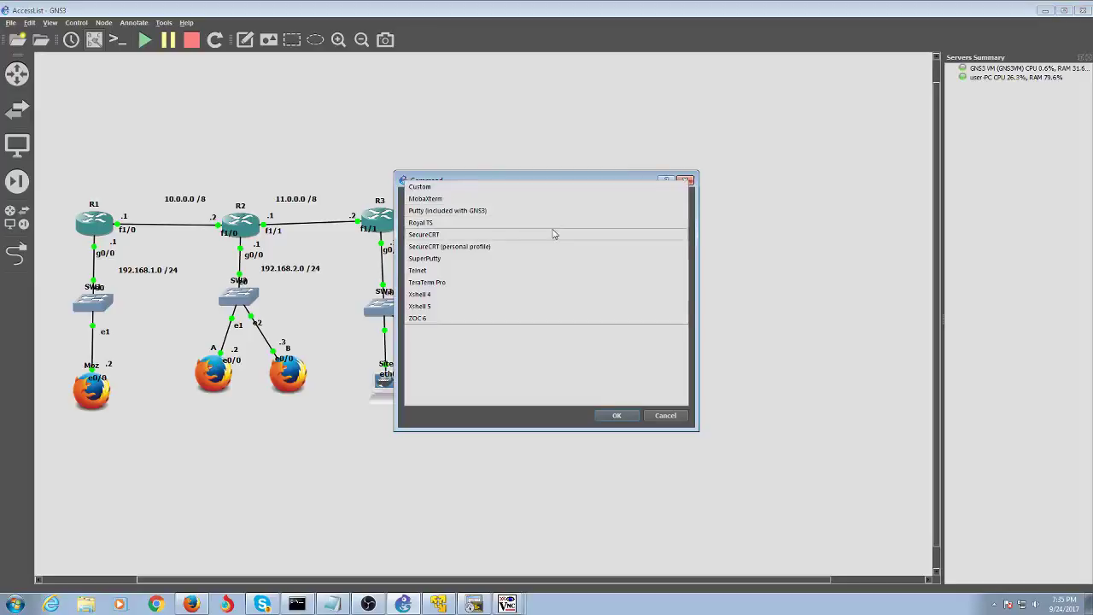
{"action": "left_click", "coordinate": [553, 234]}
{"action": "left_click", "coordinate": [616, 415]}
- On Ubuntu-1, run telnet, then leave the telnet> prompt with exit and Ctrl+C
{"action": "type", "text": "t"}
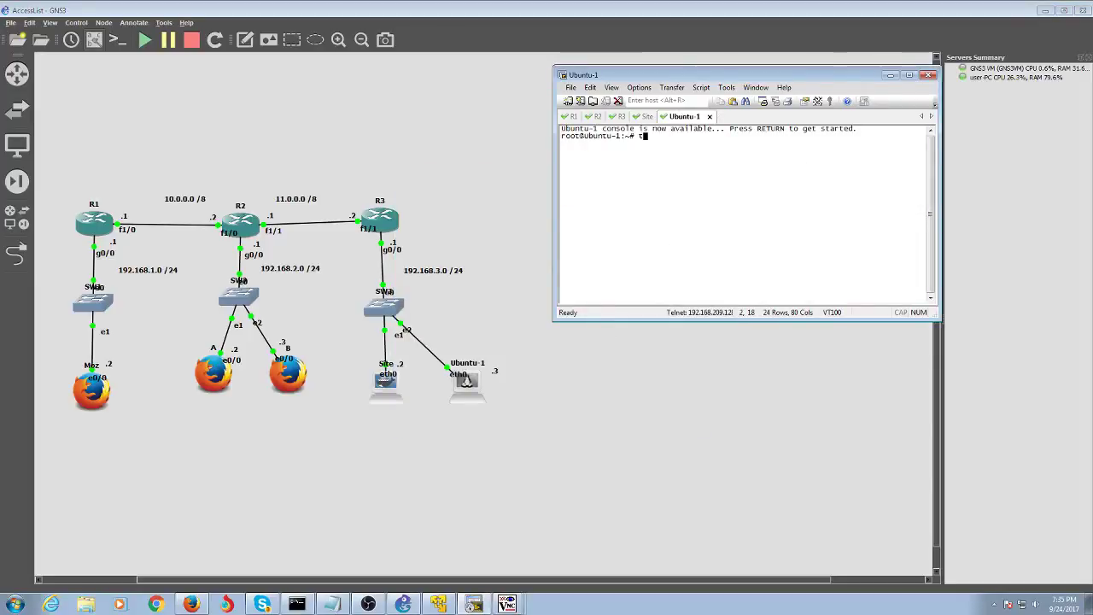
{"action": "type", "text": "elnet"}
{"action": "key", "text": "Return"}
{"action": "type", "text": "exit"}
{"action": "key", "text": "Return"}
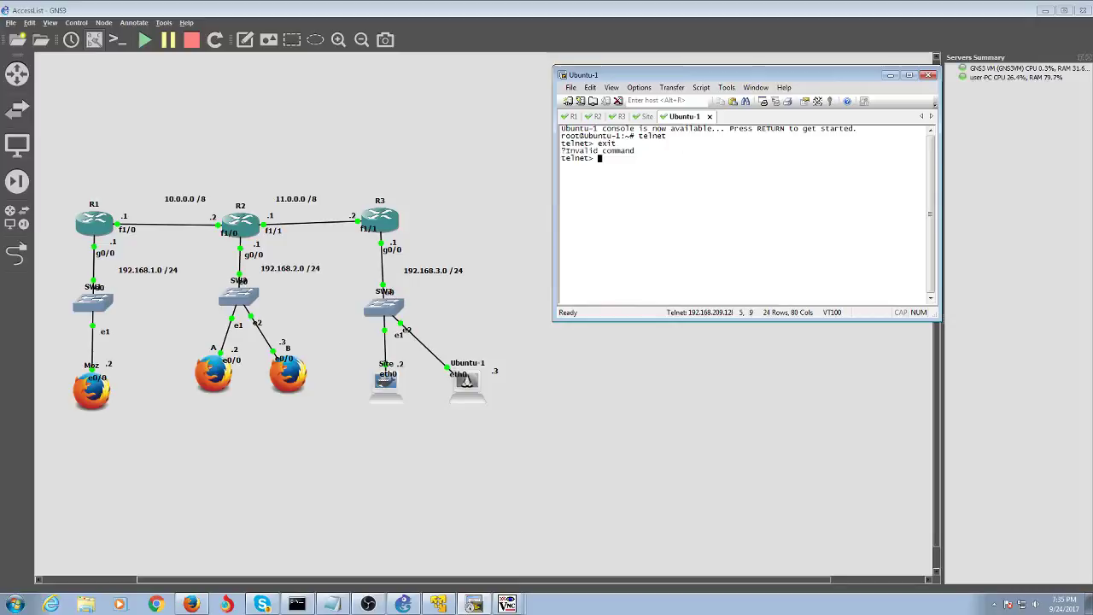
{"action": "key", "text": "ctrl+c"}
- Enter global configuration mode on R3's console with conf t
{"action": "left_click", "coordinate": [622, 116]}
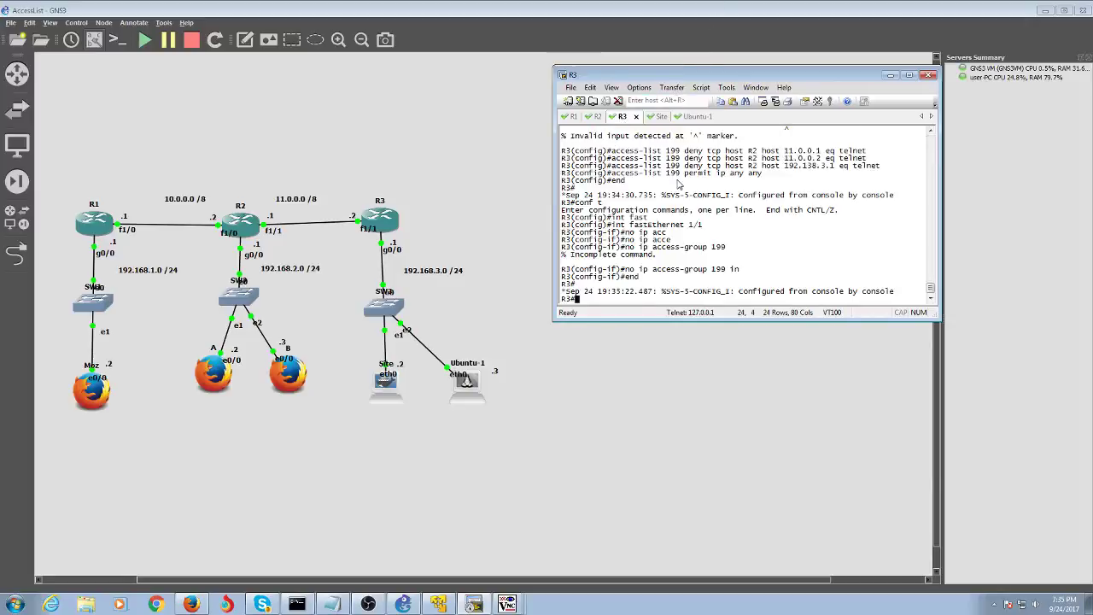
{"action": "type", "text": "conf t"}
{"action": "key", "text": "Return"}
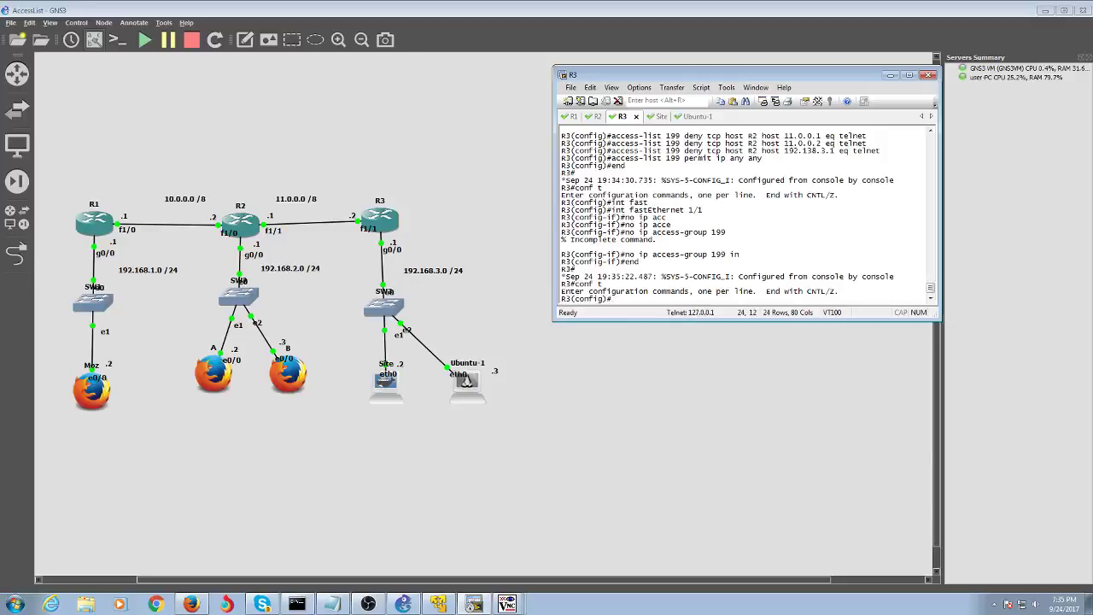
- Create the named extended access list Ubuntu, using ? and Tab to find the right syntax
{"action": "type", "text": "ip"}
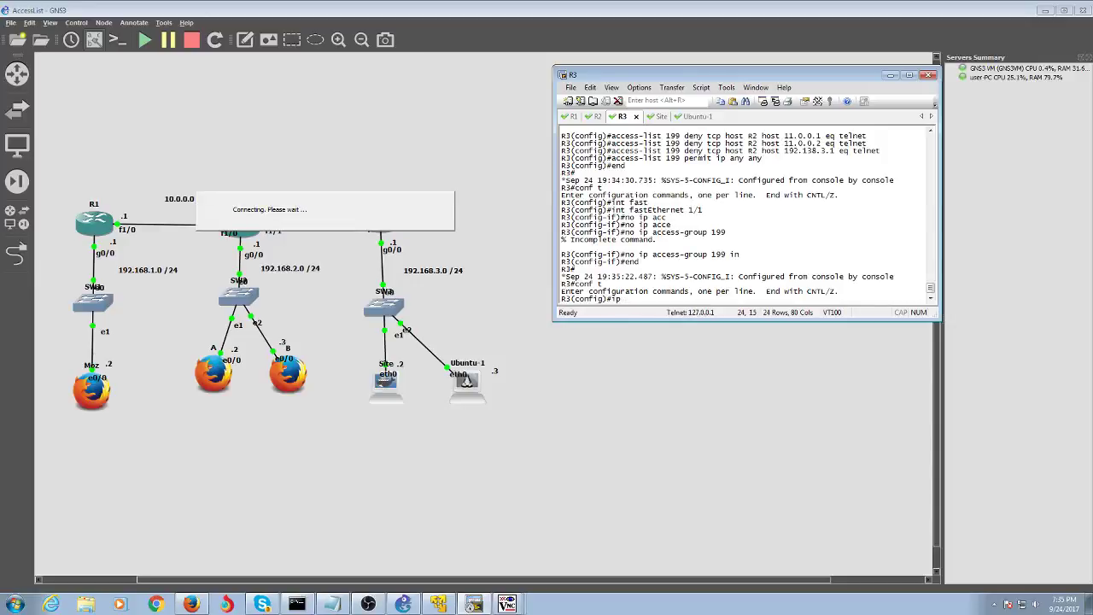
{"action": "type", "text": " acc"}
{"action": "key", "text": "Tab"}
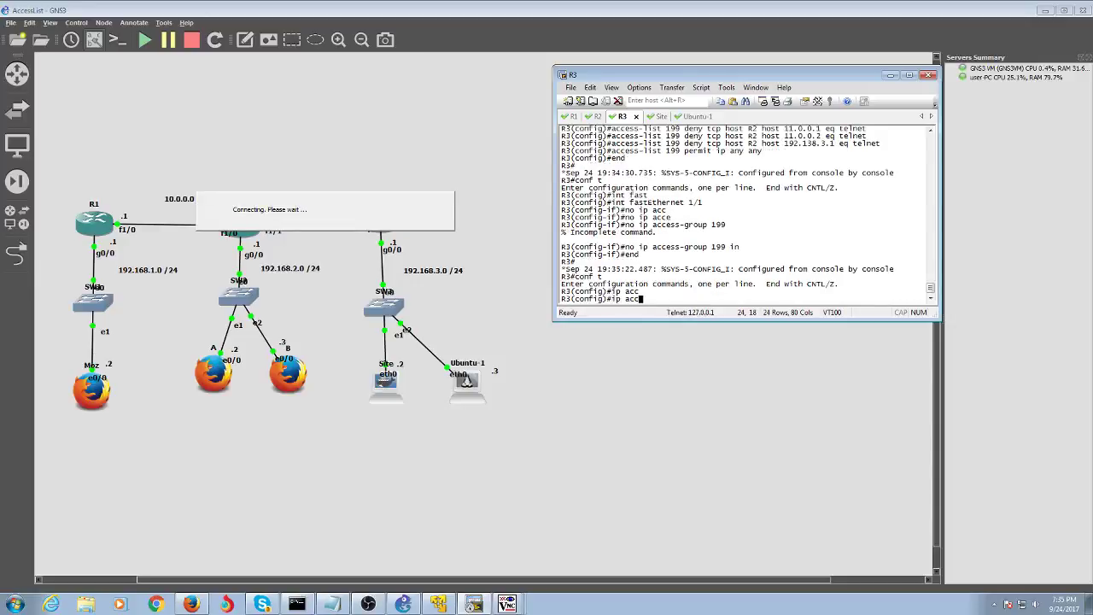
{"action": "type", "text": "e"}
{"action": "key", "text": "Tab"}
{"action": "key", "text": "Tab"}
{"action": "type", "text": "Ub"}
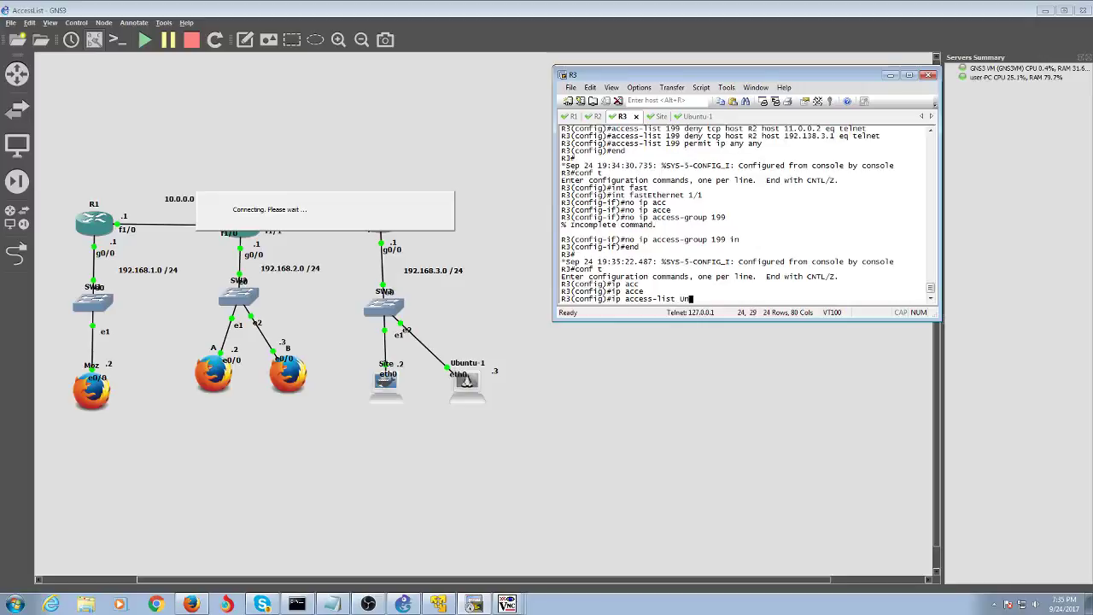
{"action": "type", "text": "untu"}
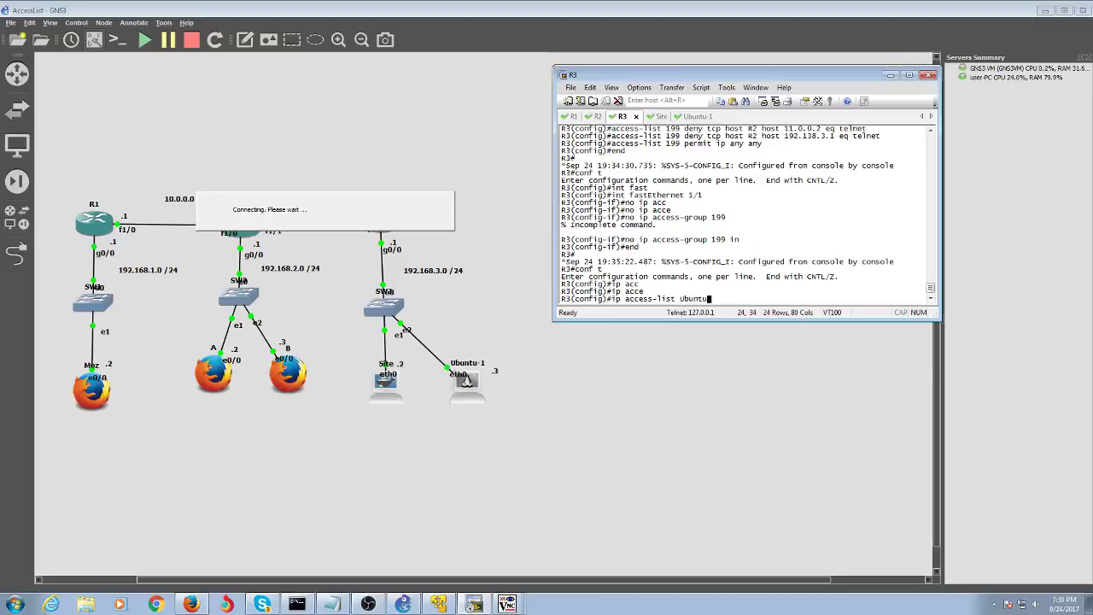
{"action": "key", "text": "Return"}
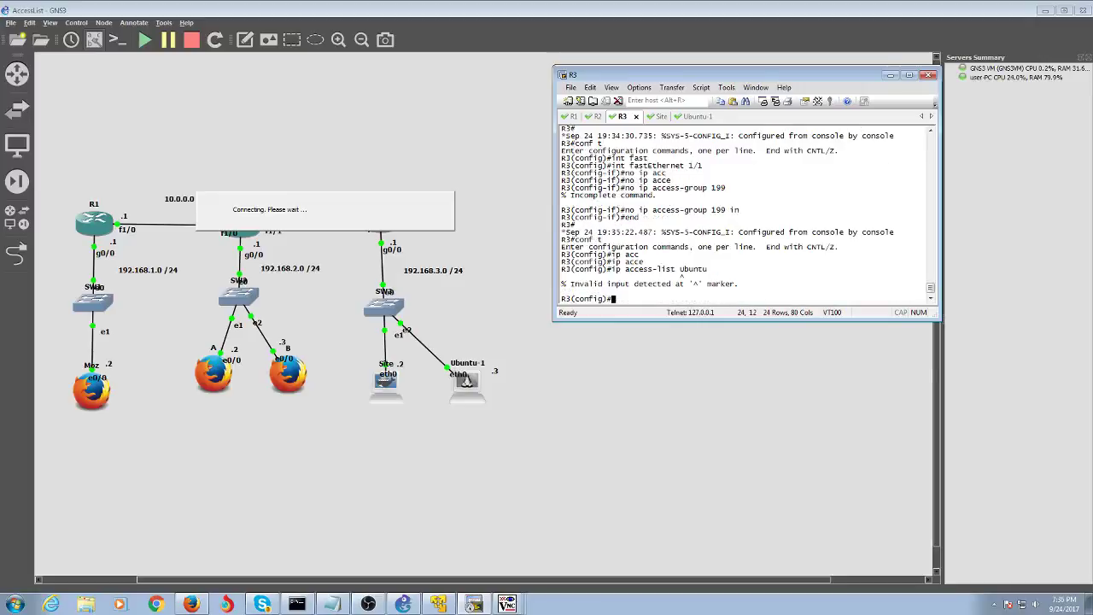
{"action": "key", "text": "Up"}
{"action": "type", "text": "?"}
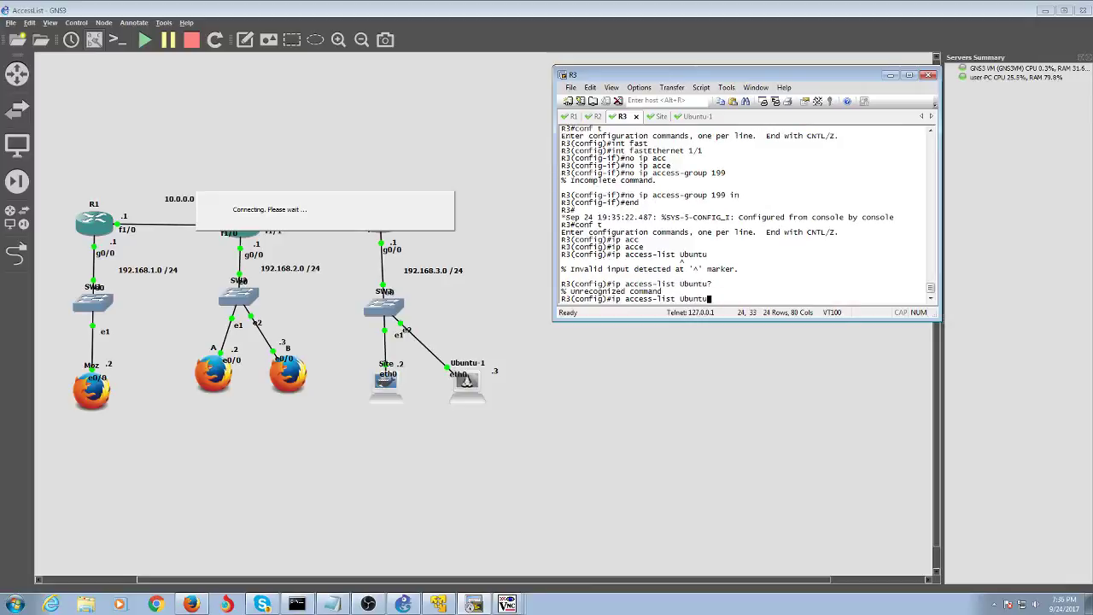
{"action": "key", "text": "BackSpace"}
{"action": "key", "text": "BackSpace"}
{"action": "key", "text": "BackSpace"}
{"action": "key", "text": "BackSpace"}
{"action": "key", "text": "BackSpace"}
{"action": "key", "text": "BackSpace"}
{"action": "type", "text": "?"}
{"action": "type", "text": "ex"}
{"action": "key", "text": "Tab"}
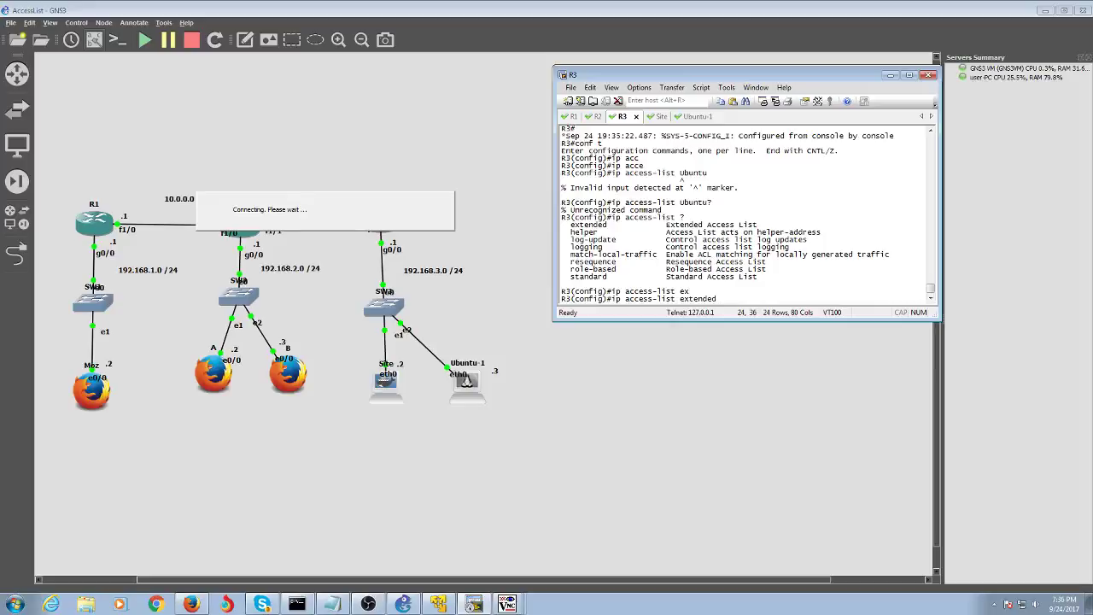
{"action": "type", "text": "Ubuntu"}
{"action": "key", "text": "Return"}
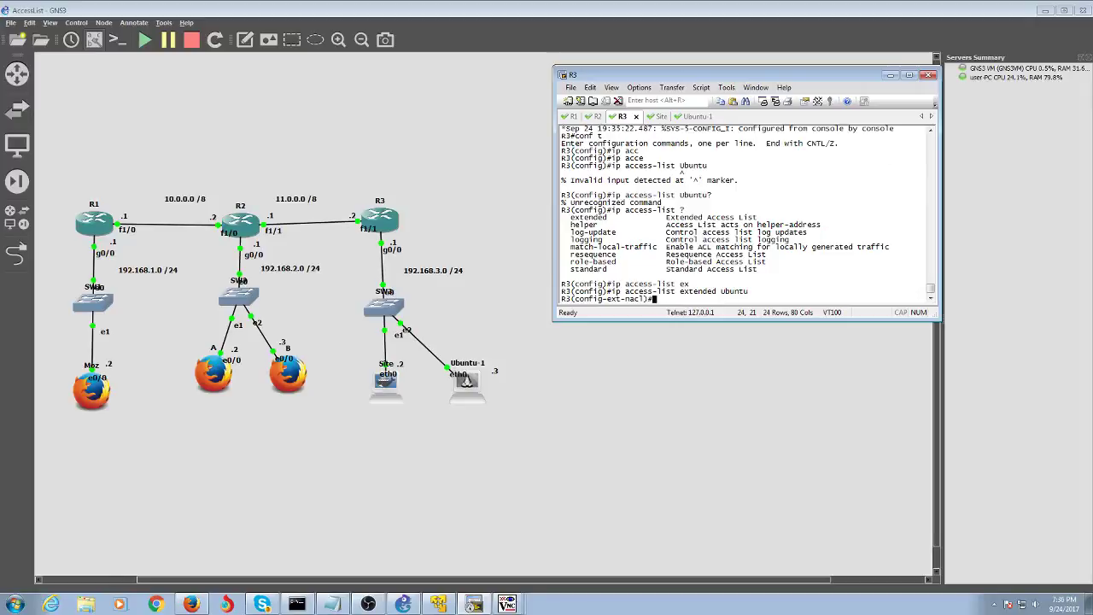
- Add the rule deny tcp host 192.168.3.3 host 192.168.3.1 to the Ubuntu list
{"action": "type", "text": "?"}
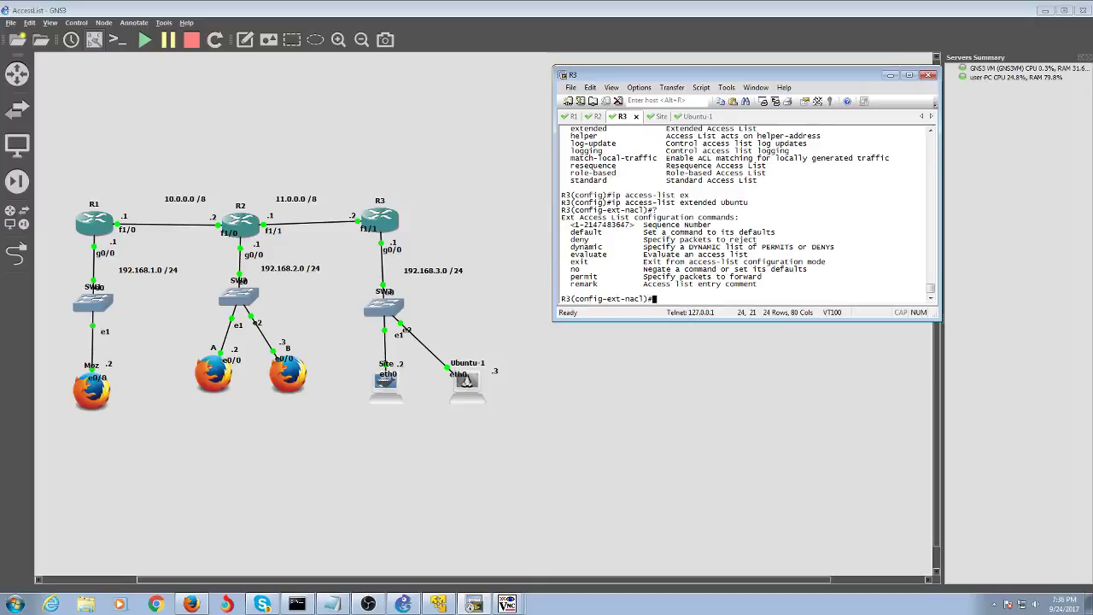
{"action": "type", "text": "deny "}
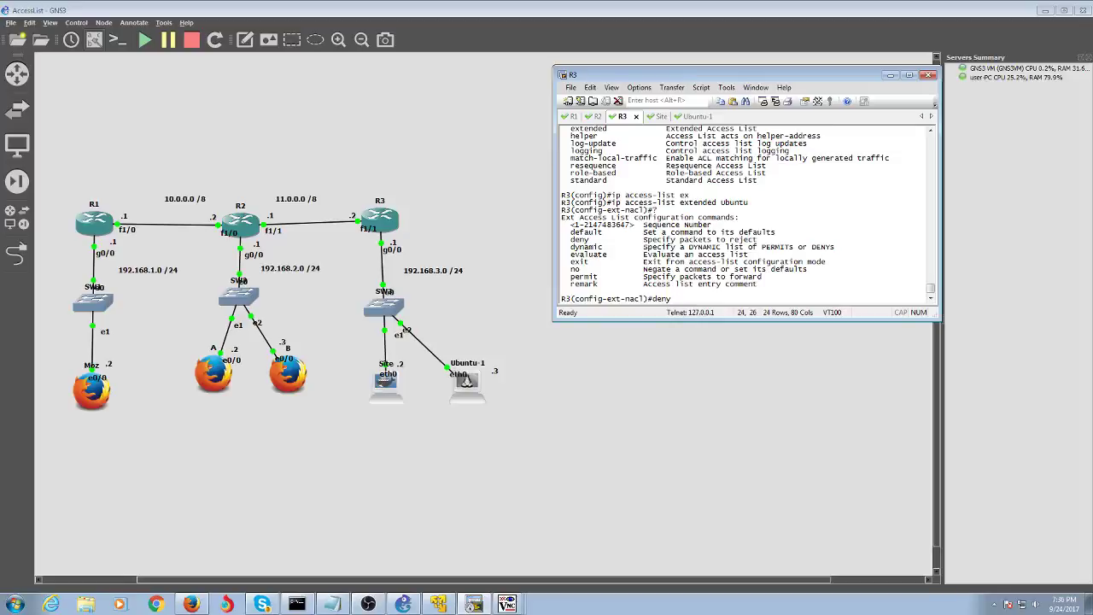
{"action": "type", "text": "host 192.168.3.3 "}
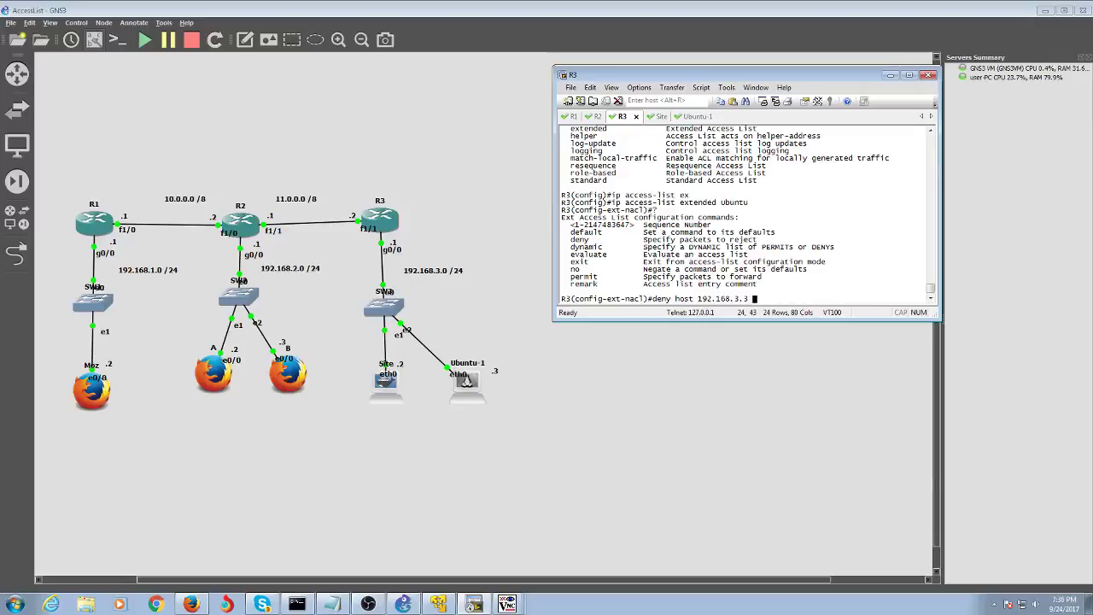
{"action": "type", "text": "host 192.168."}
{"action": "key", "text": "Left"}
{"action": "key", "text": "Left"}
{"action": "key", "text": "Left"}
{"action": "key", "text": "Left"}
{"action": "key", "text": "Left"}
{"action": "key", "text": "Left"}
{"action": "key", "text": "Left"}
{"action": "key", "text": "Left"}
{"action": "key", "text": "Left"}
{"action": "key", "text": "Left"}
{"action": "key", "text": "Left"}
{"action": "key", "text": "Left"}
{"action": "key", "text": "Left"}
{"action": "key", "text": "Left"}
{"action": "key", "text": "Left"}
{"action": "key", "text": "Left"}
{"action": "key", "text": "Left"}
{"action": "key", "text": "Left"}
{"action": "key", "text": "Left"}
{"action": "key", "text": "Left"}
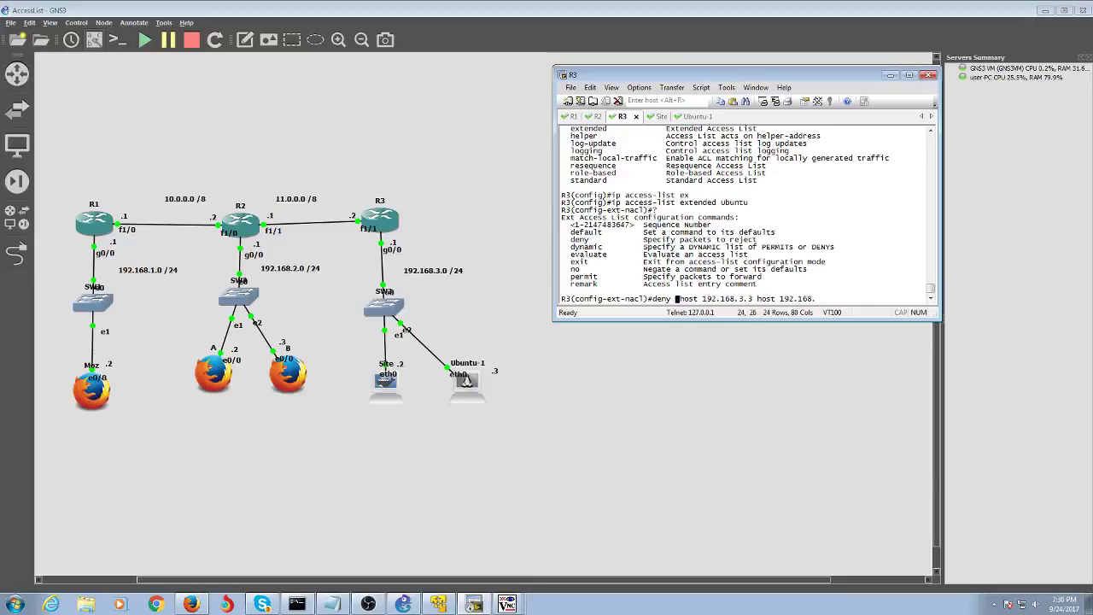
{"action": "type", "text": "tcp"}
{"action": "key", "text": "Right"}
{"action": "key", "text": "Right"}
{"action": "key", "text": "Right"}
{"action": "key", "text": "Right"}
{"action": "key", "text": "Right"}
{"action": "key", "text": "Right"}
{"action": "key", "text": "Right"}
{"action": "key", "text": "Right"}
{"action": "key", "text": "Right"}
{"action": "key", "text": "Right"}
{"action": "key", "text": "Right"}
{"action": "key", "text": "Right"}
{"action": "key", "text": "Right"}
{"action": "key", "text": "Right"}
{"action": "key", "text": "Right"}
{"action": "key", "text": "Right"}
{"action": "key", "text": "Right"}
{"action": "key", "text": "Right"}
{"action": "key", "text": "Right"}
{"action": "key", "text": "Right"}
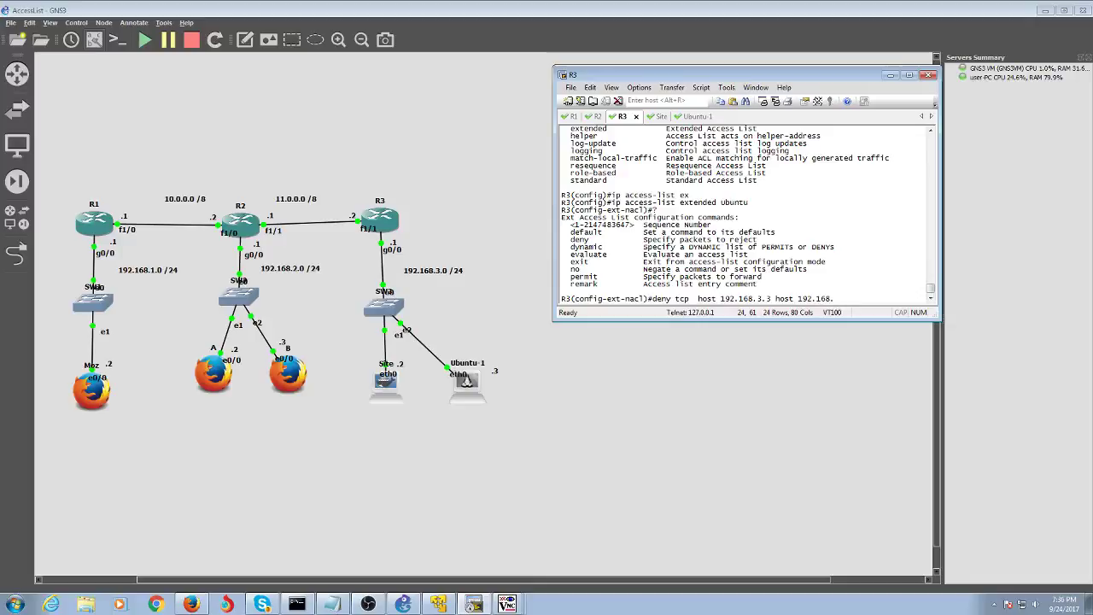
{"action": "type", "text": "3.1"}
{"action": "key", "text": "Return"}
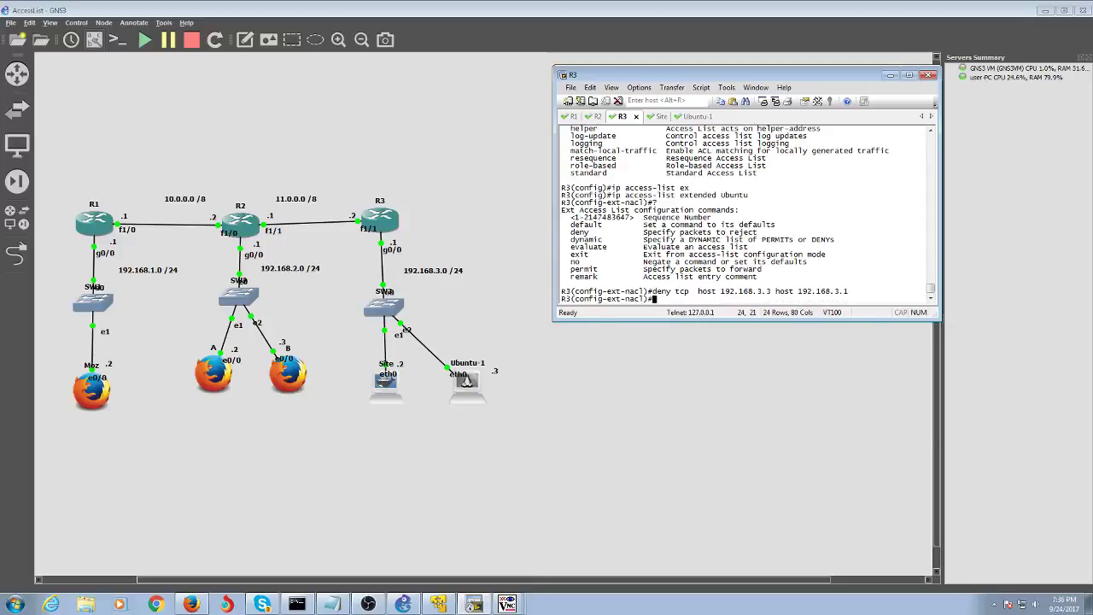
- Reuse that rule as deny udp host 192.168.3.3 host 192.168.3.1
{"action": "key", "text": "Up"}
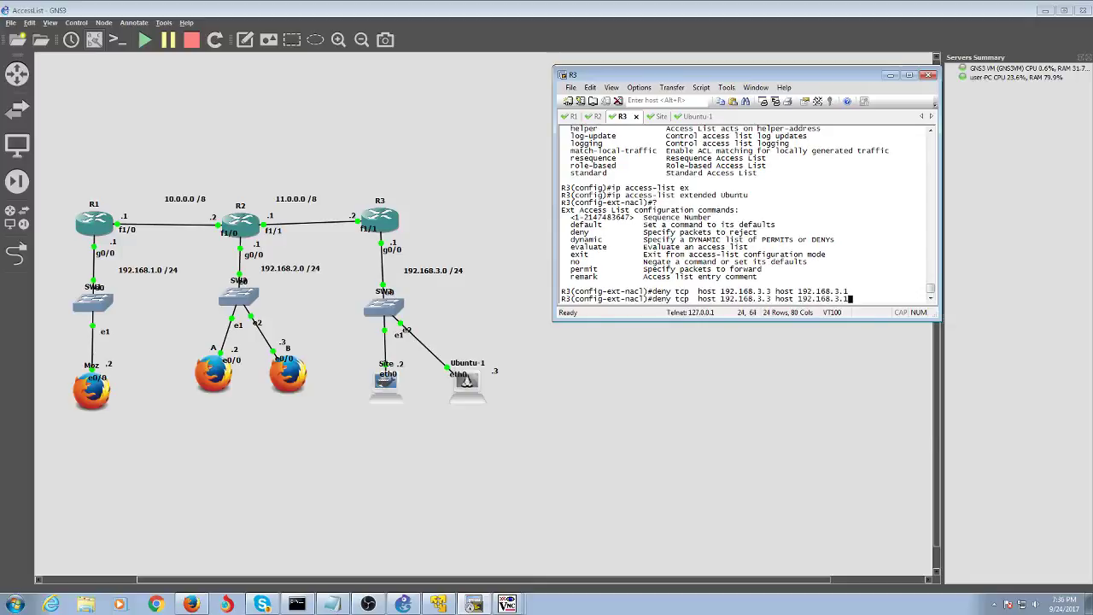
{"action": "key", "text": "ctrl+u"}
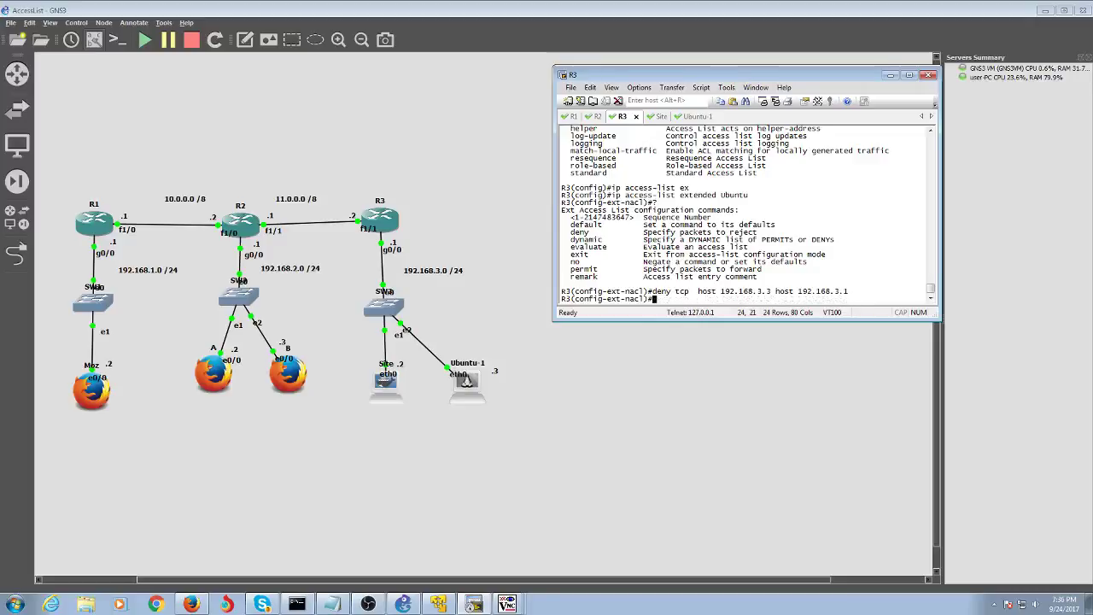
{"action": "key", "text": "Up"}
{"action": "key", "text": "Left"}
{"action": "key", "text": "Left"}
{"action": "key", "text": "Left"}
{"action": "key", "text": "Left"}
{"action": "key", "text": "Left"}
{"action": "key", "text": "Left"}
{"action": "key", "text": "Left"}
{"action": "key", "text": "Left"}
{"action": "key", "text": "Left"}
{"action": "key", "text": "Left"}
{"action": "key", "text": "Left"}
{"action": "key", "text": "Left"}
{"action": "key", "text": "Left"}
{"action": "key", "text": "Left"}
{"action": "key", "text": "Left"}
{"action": "key", "text": "Left"}
{"action": "key", "text": "Left"}
{"action": "key", "text": "Left"}
{"action": "key", "text": "Left"}
{"action": "key", "text": "Left"}
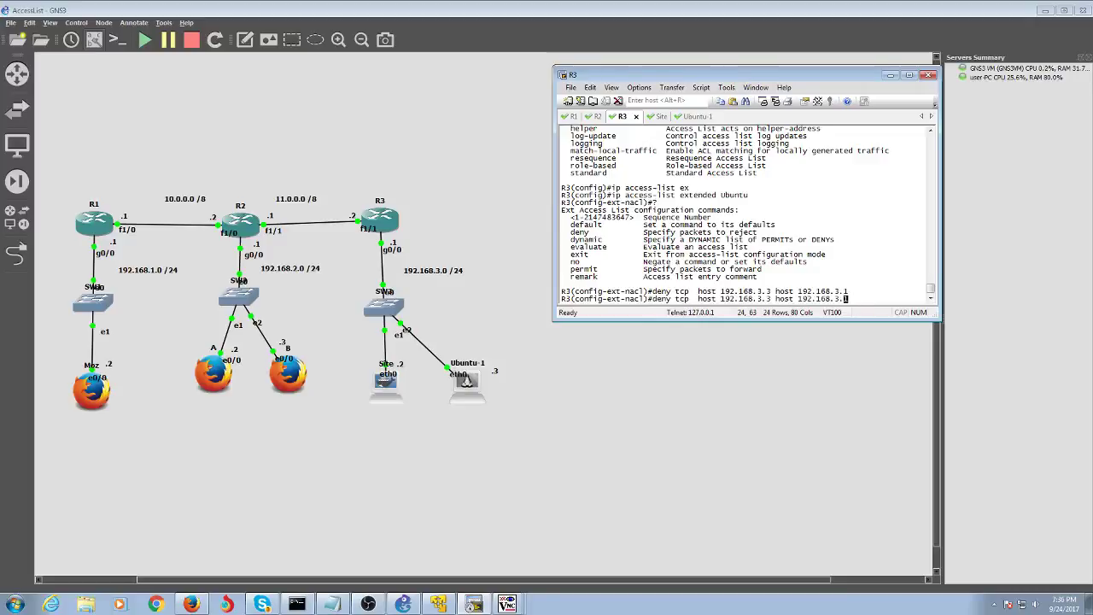
{"action": "key", "text": "Left"}
{"action": "key", "text": "Left"}
{"action": "key", "text": "Left"}
{"action": "key", "text": "Left"}
{"action": "key", "text": "Left"}
{"action": "key", "text": "Left"}
{"action": "key", "text": "Left"}
{"action": "key", "text": "Left"}
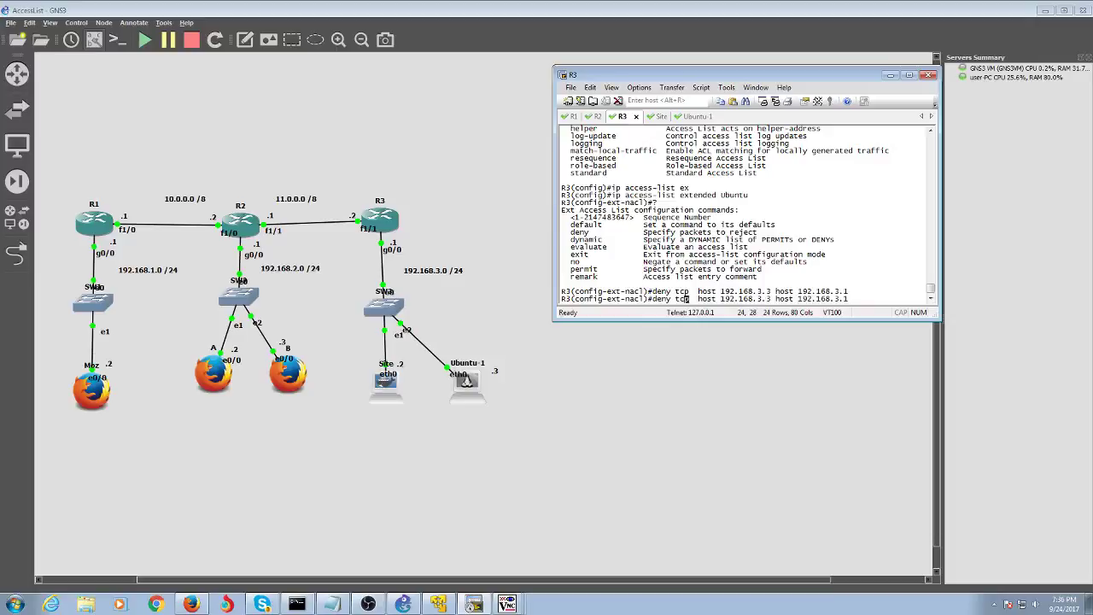
{"action": "key", "text": "BackSpace"}
{"action": "key", "text": "BackSpace"}
{"action": "key", "text": "BackSpace"}
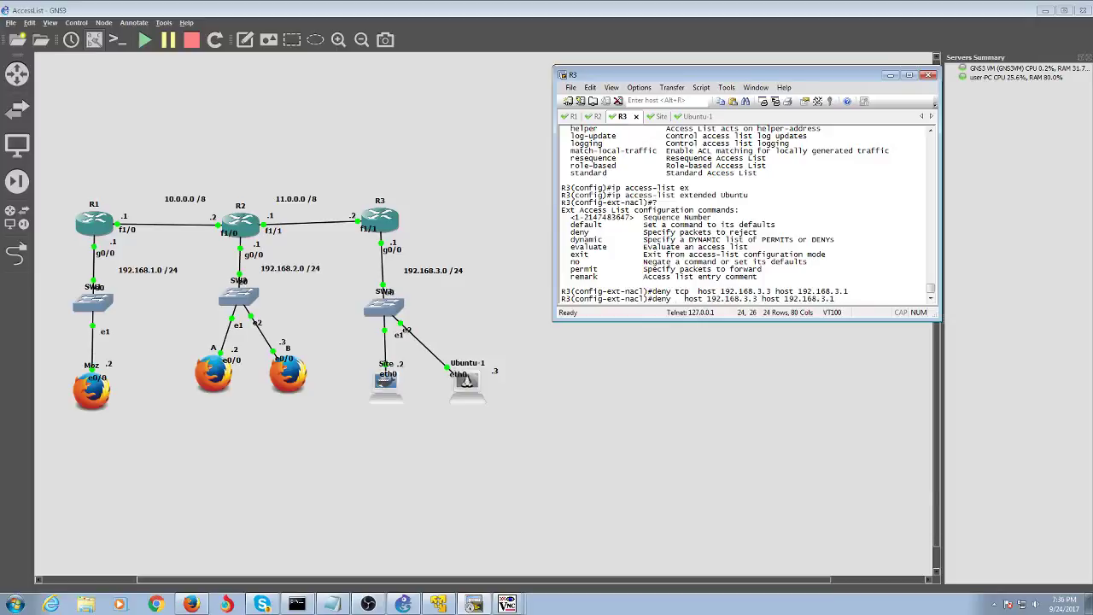
{"action": "type", "text": "udp"}
{"action": "key", "text": "Right"}
{"action": "key", "text": "Right"}
{"action": "key", "text": "Right"}
{"action": "key", "text": "Right"}
{"action": "key", "text": "Right"}
{"action": "key", "text": "Right"}
{"action": "key", "text": "Right"}
{"action": "key", "text": "Right"}
{"action": "key", "text": "Right"}
{"action": "key", "text": "Right"}
{"action": "key", "text": "Right"}
{"action": "key", "text": "Right"}
{"action": "key", "text": "Right"}
{"action": "key", "text": "Right"}
{"action": "key", "text": "Right"}
{"action": "key", "text": "Right"}
{"action": "key", "text": "Right"}
{"action": "key", "text": "Right"}
{"action": "key", "text": "Right"}
{"action": "key", "text": "Right"}
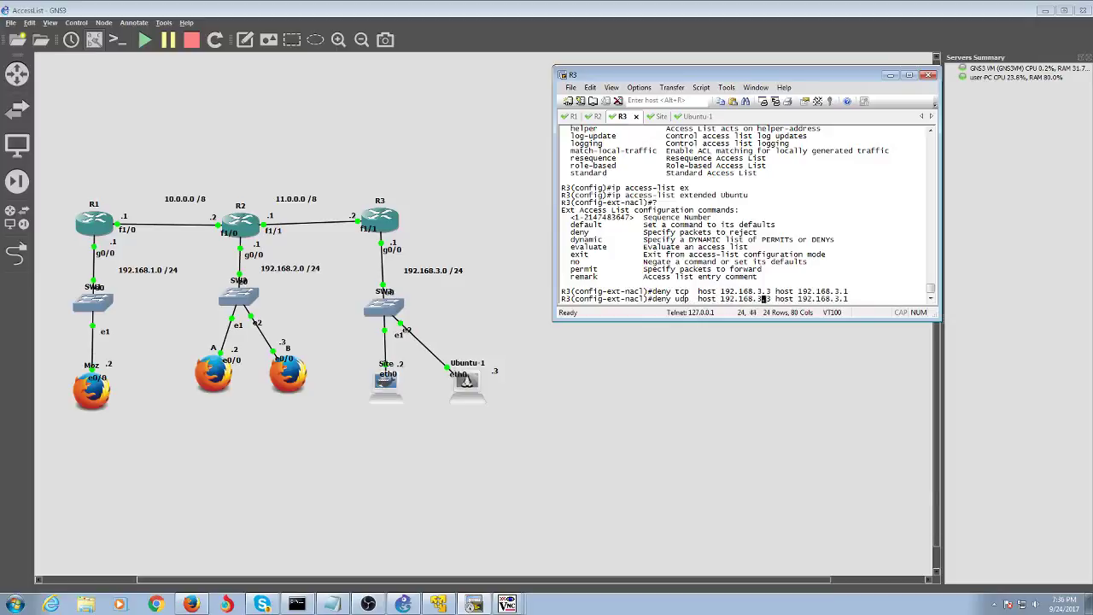
{"action": "key", "text": "Return"}
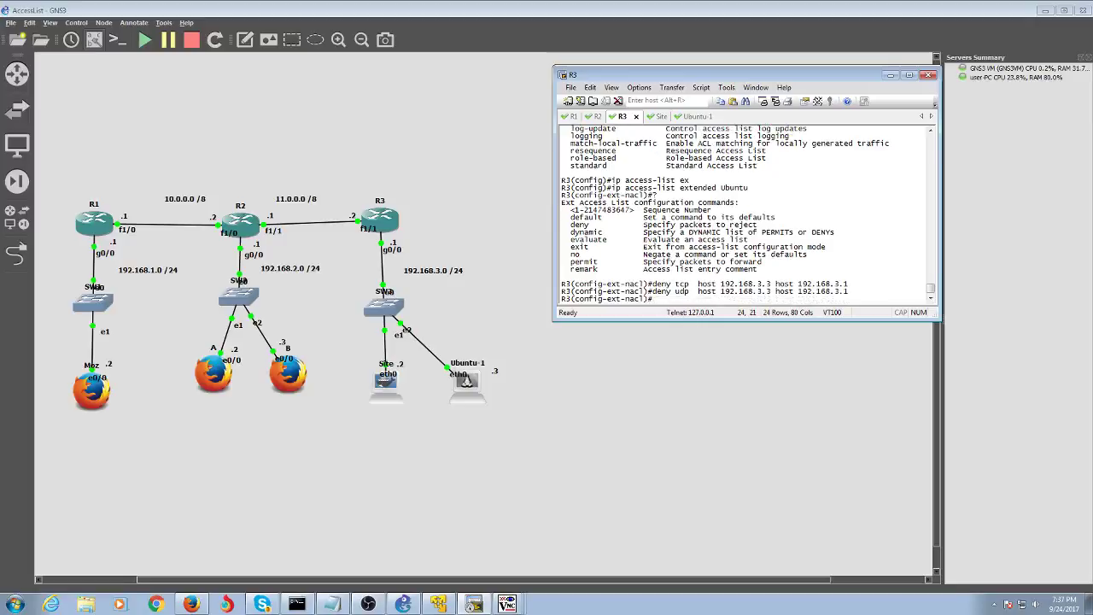
- Finish the list with permit ip any any and exit the ACL configuration
{"action": "type", "text": "permit ip any any"}
{"action": "key", "text": "Return"}
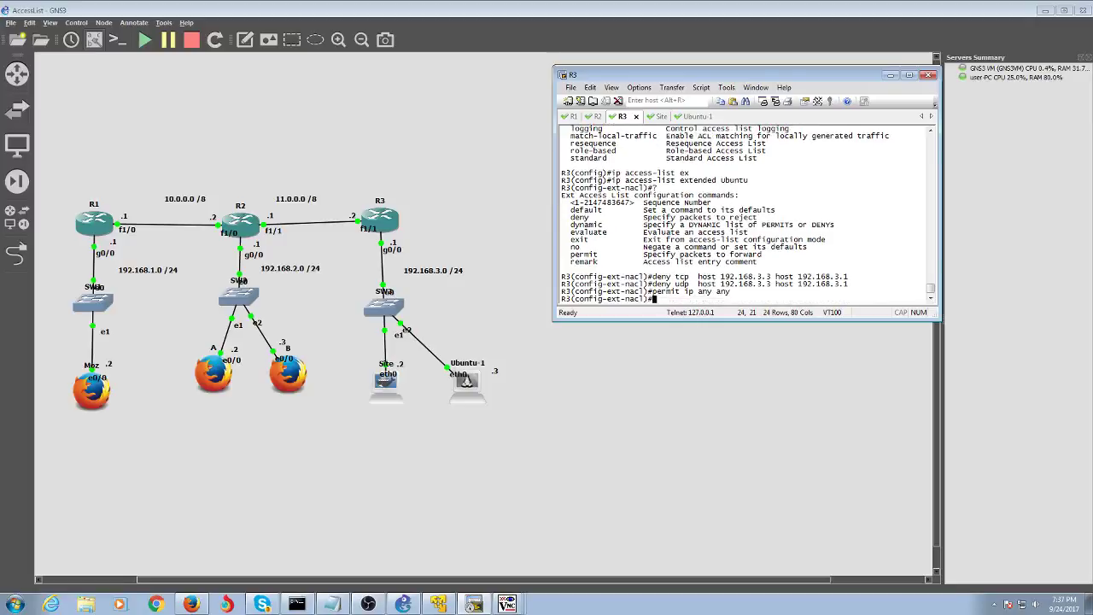
{"action": "type", "text": "exit"}
{"action": "key", "text": "Return"}
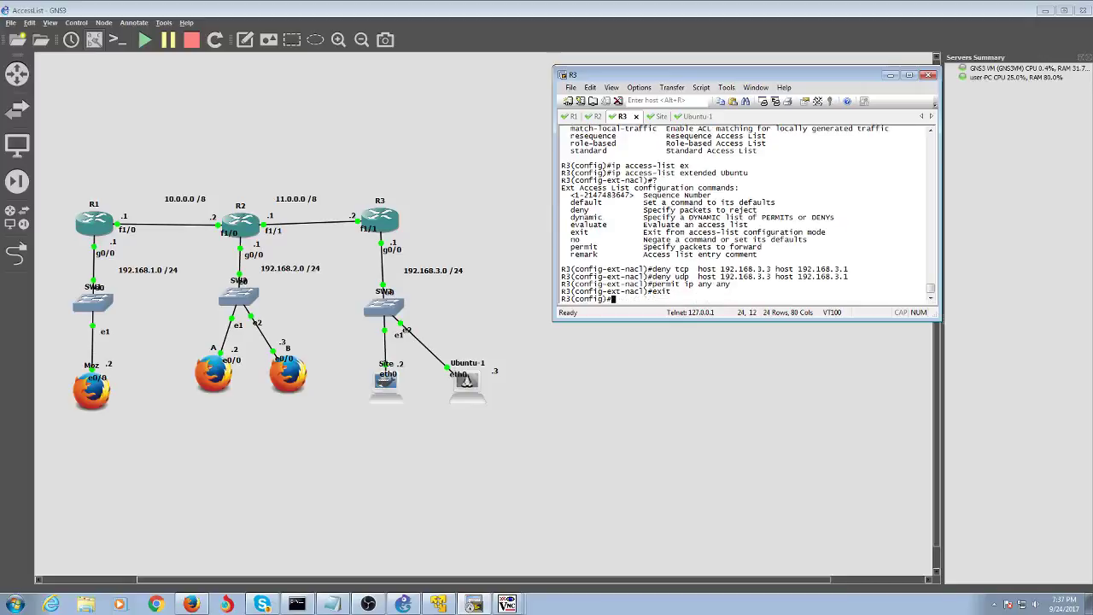
- Enter interface configuration for GigabitEthernet 0/0 on R3
{"action": "type", "text": "int fastg"}
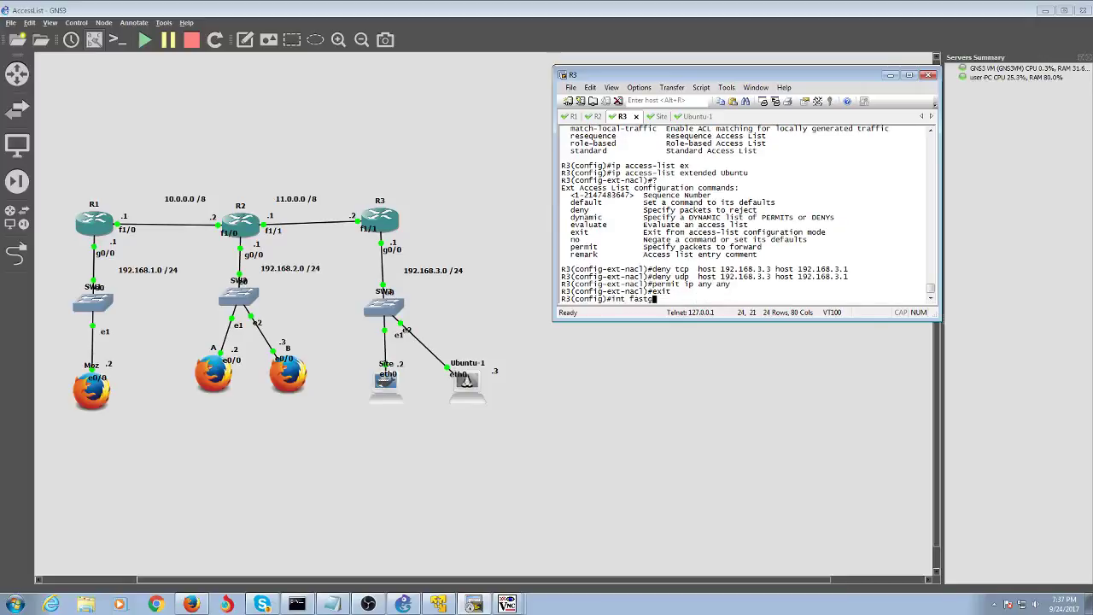
{"action": "key", "text": "BackSpace"}
{"action": "key", "text": "Tab"}
{"action": "type", "text": "Ethern"}
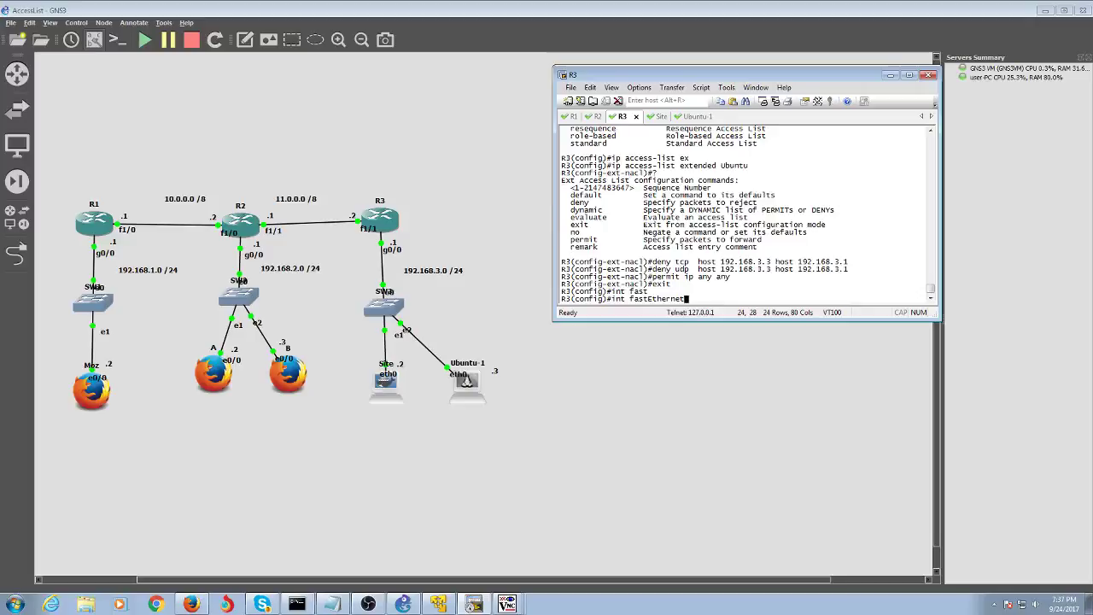
{"action": "key", "text": "BackSpace"}
{"action": "key", "text": "BackSpace"}
{"action": "key", "text": "BackSpace"}
{"action": "key", "text": "BackSpace"}
{"action": "key", "text": "BackSpace"}
{"action": "key", "text": "BackSpace"}
{"action": "key", "text": "BackSpace"}
{"action": "key", "text": "BackSpace"}
{"action": "key", "text": "BackSpace"}
{"action": "key", "text": "BackSpace"}
{"action": "type", "text": "giga"}
{"action": "key", "text": "Tab"}
{"action": "type", "text": "0/0"}
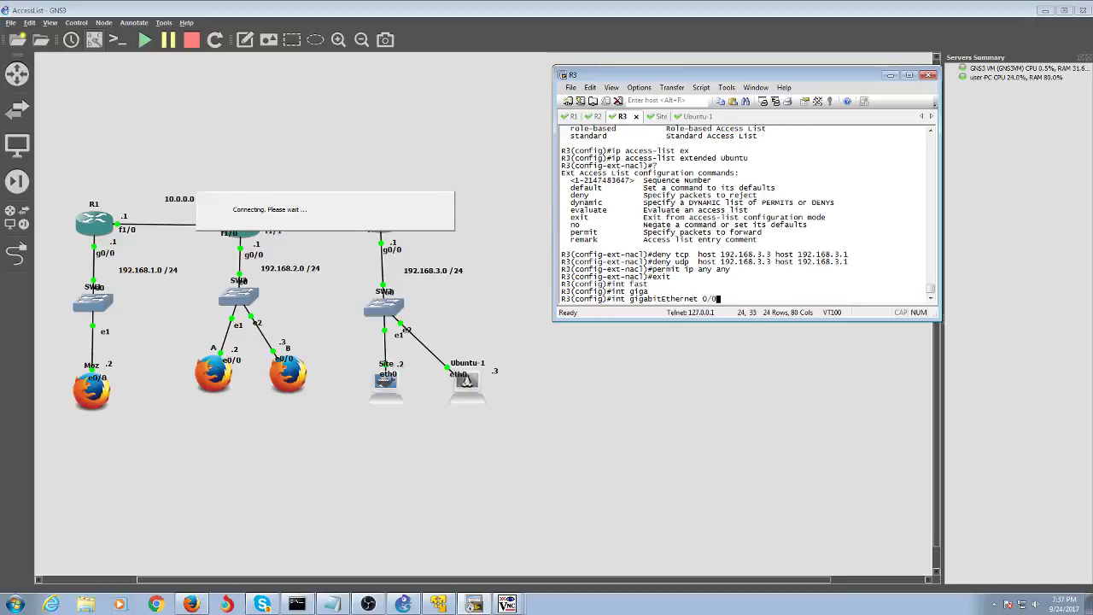
{"action": "key", "text": "Return"}
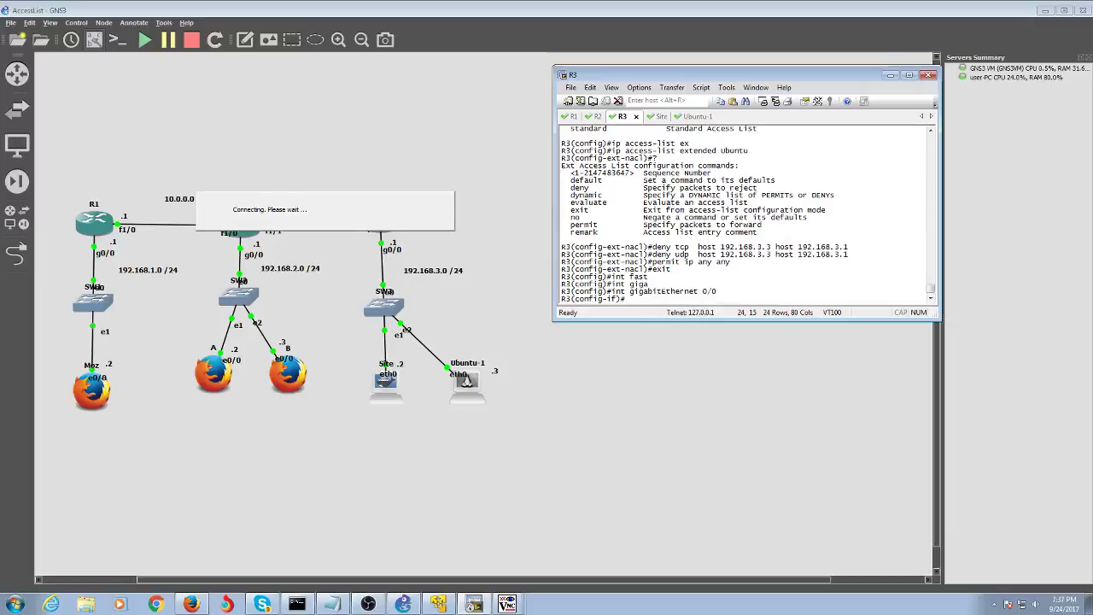
- Apply access-group Ubuntu inbound on the interface, then end configuration
{"action": "type", "text": "ip acc"}
{"action": "key", "text": "Tab"}
{"action": "type", "text": "e"}
{"action": "key", "text": "Tab"}
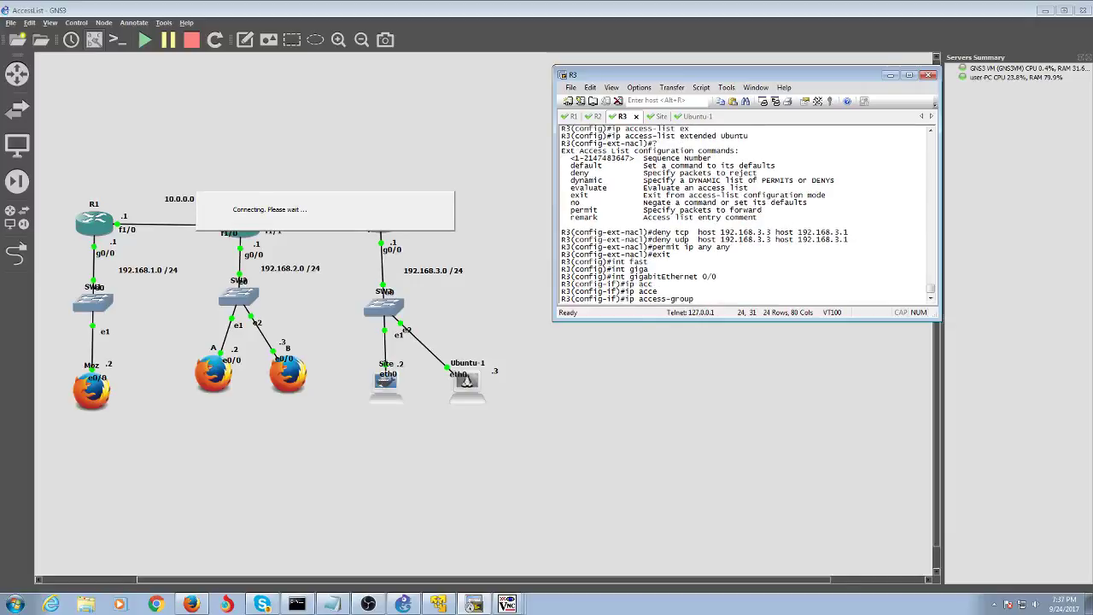
{"action": "type", "text": "Ubuntu"}
{"action": "key", "text": "Return"}
{"action": "key", "text": "Up"}
{"action": "type", "text": "in"}
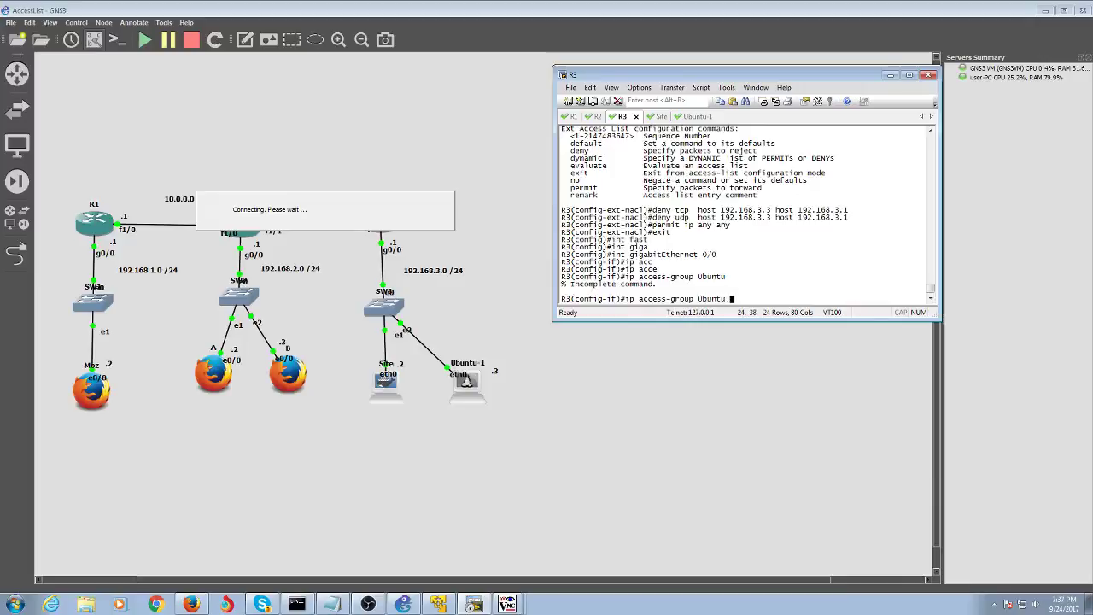
{"action": "key", "text": "Return"}
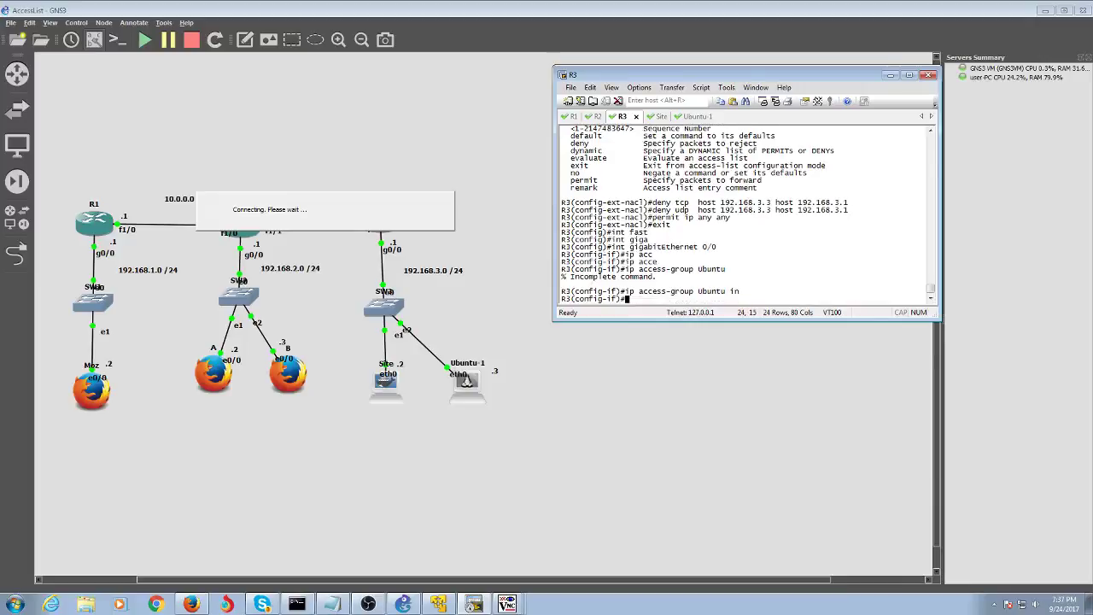
{"action": "type", "text": "end"}
{"action": "key", "text": "Return"}
- Run show access-lists on R3 to confirm list 199 and Ubuntu's deny tcp, deny udp and permit entries
{"action": "type", "text": "sh acc"}
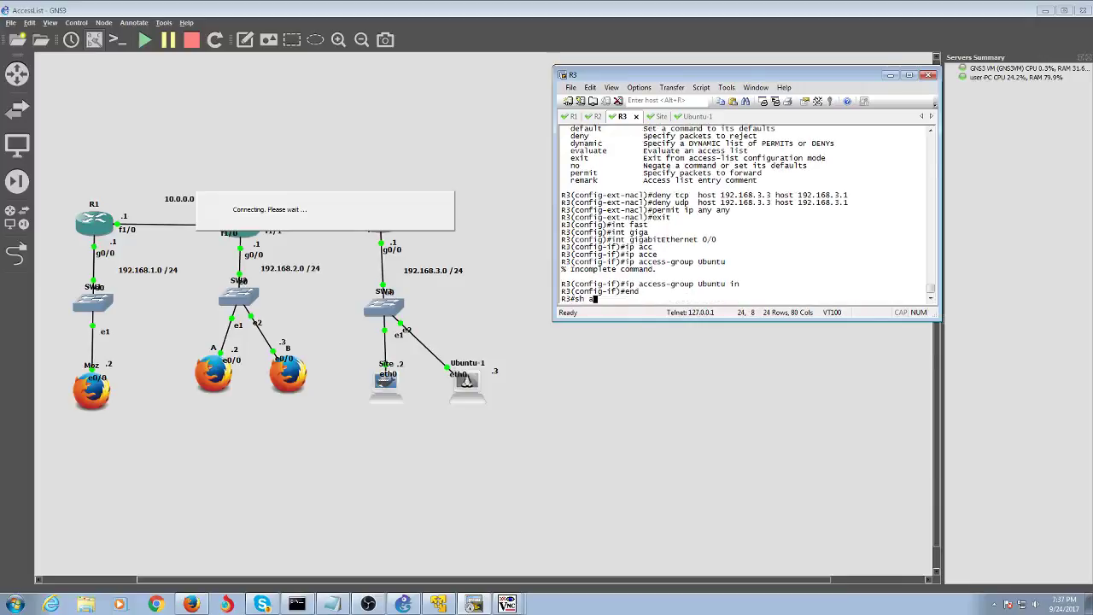
{"action": "key", "text": "Tab"}
{"action": "key", "text": "Return"}
{"action": "key", "text": "Up"}
{"action": "type", "text": ";"}
{"action": "key", "text": "Return"}
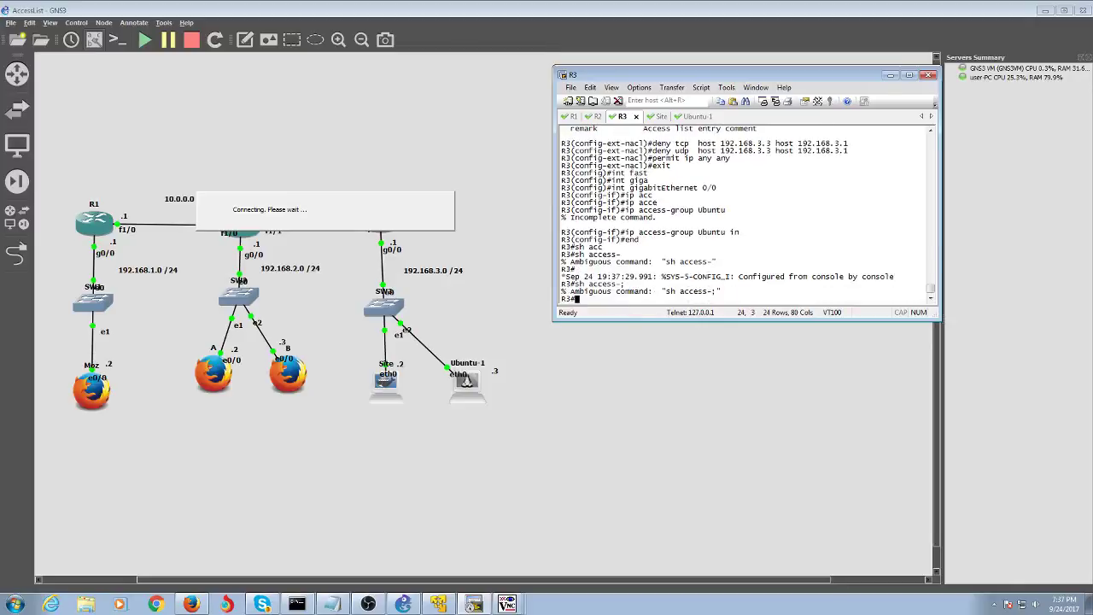
{"action": "key", "text": "Up"}
{"action": "key", "text": "BackSpace"}
{"action": "type", "text": "l"}
{"action": "key", "text": "Return"}
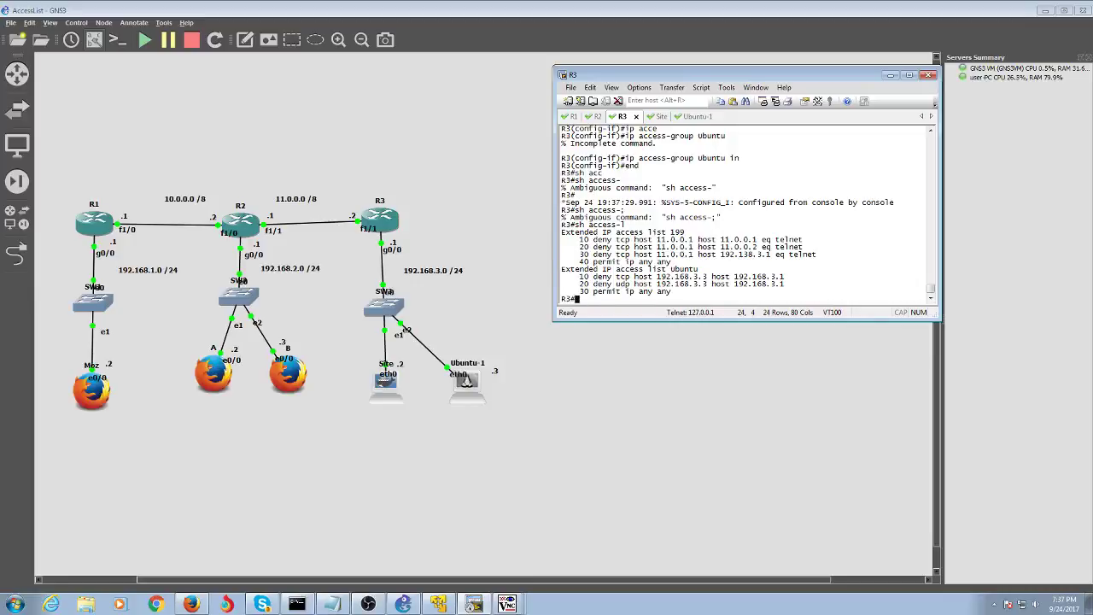
{"action": "type", "text": "pi"}
- From Ubuntu-1, ping 192.168.3.1 and confirm replies arrive
{"action": "left_click", "coordinate": [695, 116]}
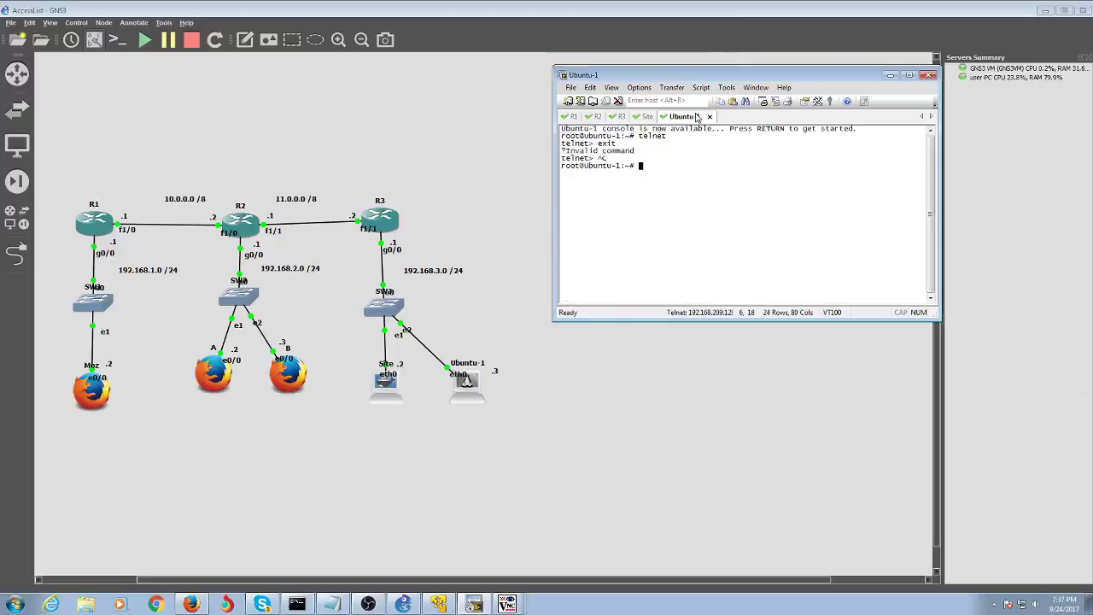
{"action": "type", "text": "ping 192.168.3.1"}
{"action": "key", "text": "Return"}
{"action": "key", "text": "ctrl+c"}
- Attempt a telnet from Ubuntu-1 and highlight the resulting 'No route to host' error
{"action": "key", "text": "Up"}
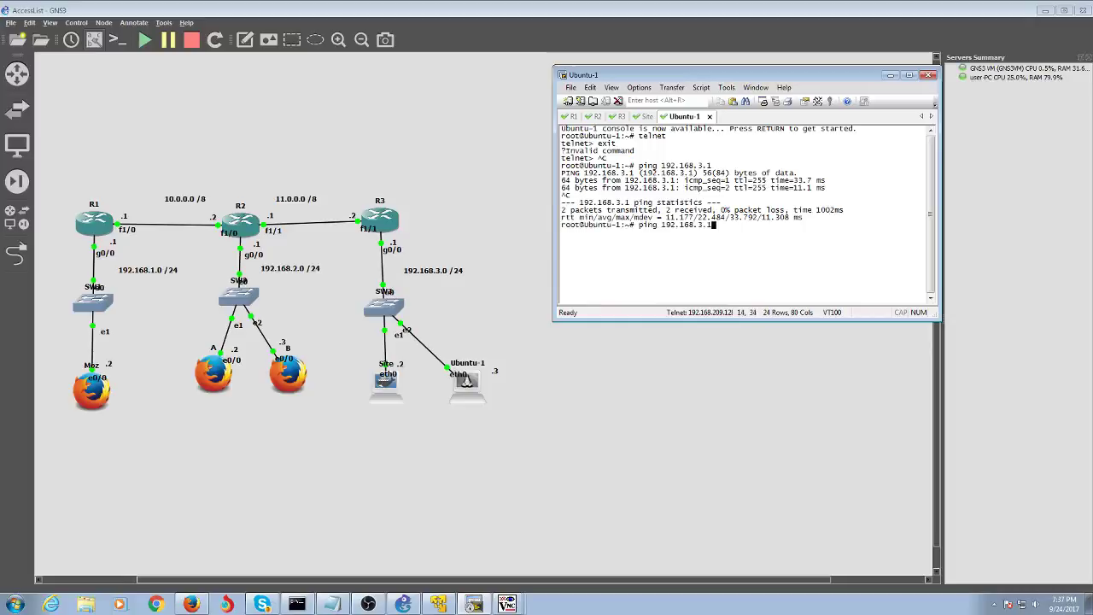
{"action": "key", "text": "BackSpace"}
{"action": "key", "text": "BackSpace"}
{"action": "key", "text": "BackSpace"}
{"action": "key", "text": "BackSpace"}
{"action": "key", "text": "BackSpace"}
{"action": "key", "text": "BackSpace"}
{"action": "key", "text": "BackSpace"}
{"action": "key", "text": "BackSpace"}
{"action": "key", "text": "BackSpace"}
{"action": "key", "text": "BackSpace"}
{"action": "key", "text": "BackSpace"}
{"action": "key", "text": "BackSpace"}
{"action": "key", "text": "BackSpace"}
{"action": "key", "text": "BackSpace"}
{"action": "key", "text": "BackSpace"}
{"action": "type", "text": "telnet 192.168.2.1"}
{"action": "key", "text": "Return"}
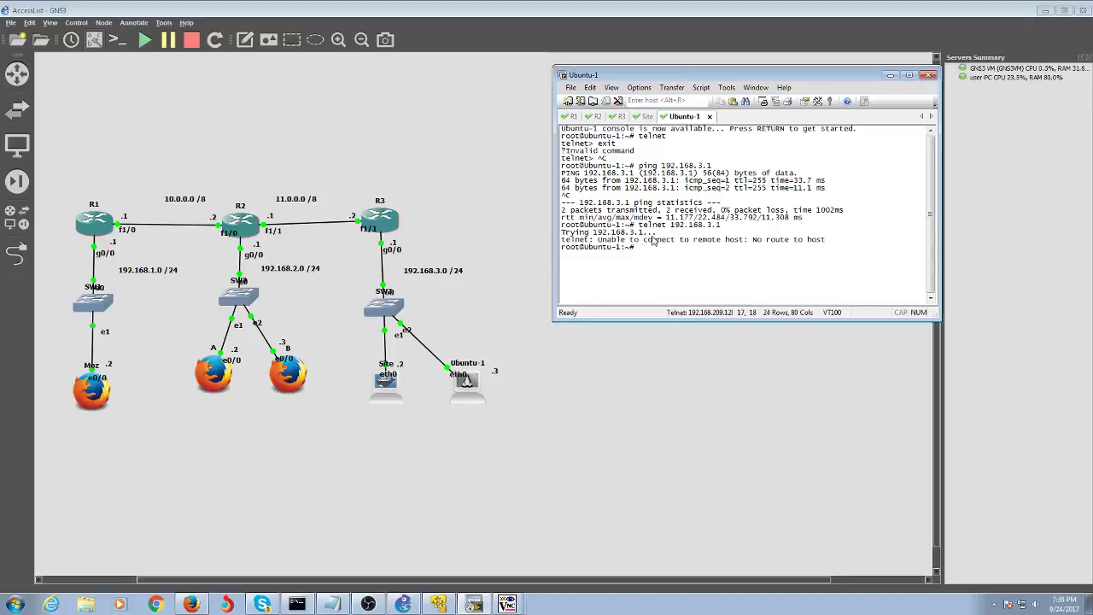
{"action": "left_click_drag", "start_coordinate": [622, 239], "coordinate": [640, 246]}
{"action": "left_click", "coordinate": [642, 247]}
{"action": "left_click_drag", "start_coordinate": [744, 240], "coordinate": [844, 253]}
- Rerun the ping to 192.168.3.1 for statistics, then return to R3's console
{"action": "key", "text": "Up"}
{"action": "key", "text": "Up"}
{"action": "key", "text": "Return"}
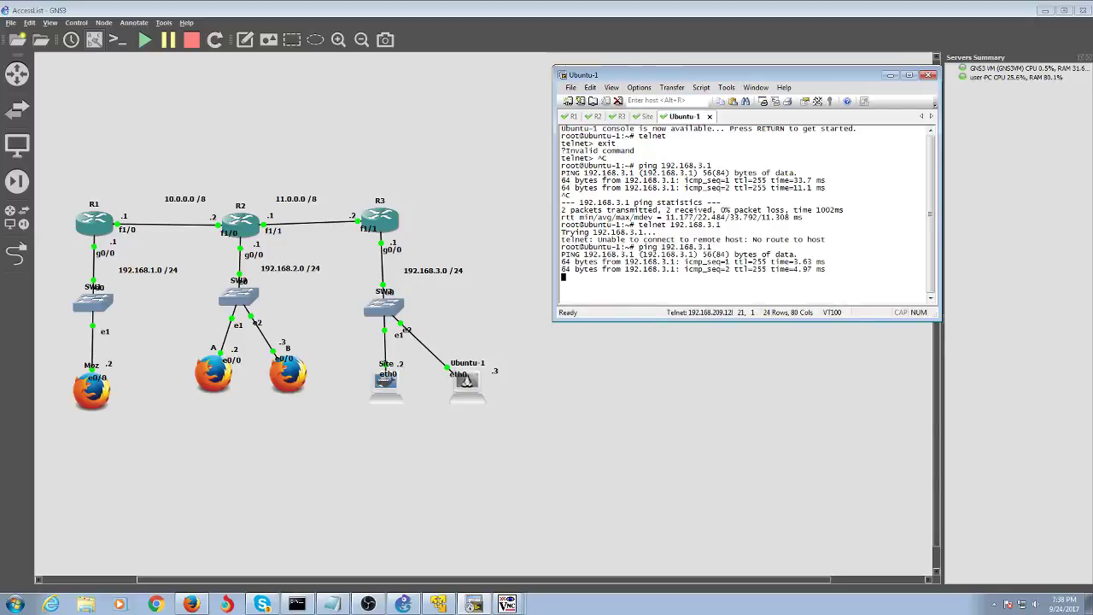
{"action": "key", "text": "ctrl+c"}
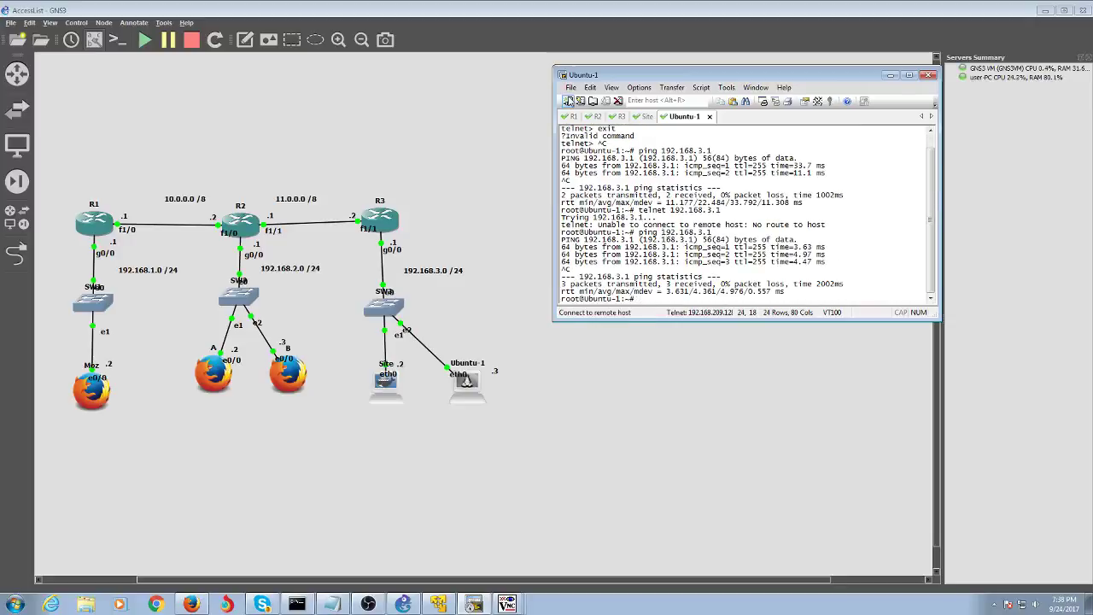
{"action": "left_click", "coordinate": [647, 117]}
{"action": "left_click", "coordinate": [688, 117]}
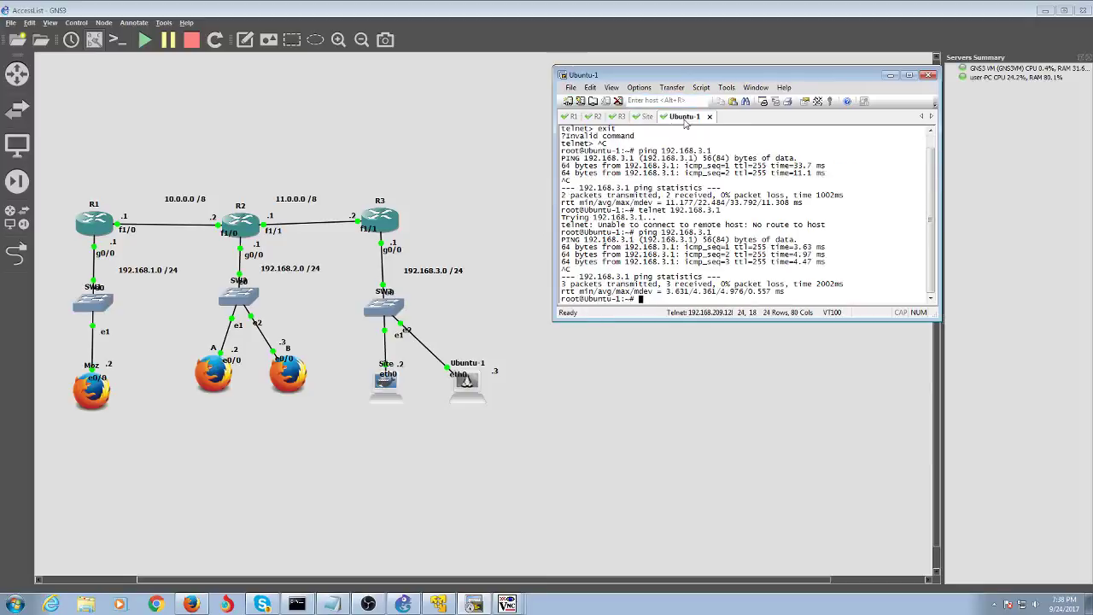
{"action": "left_click", "coordinate": [621, 117]}
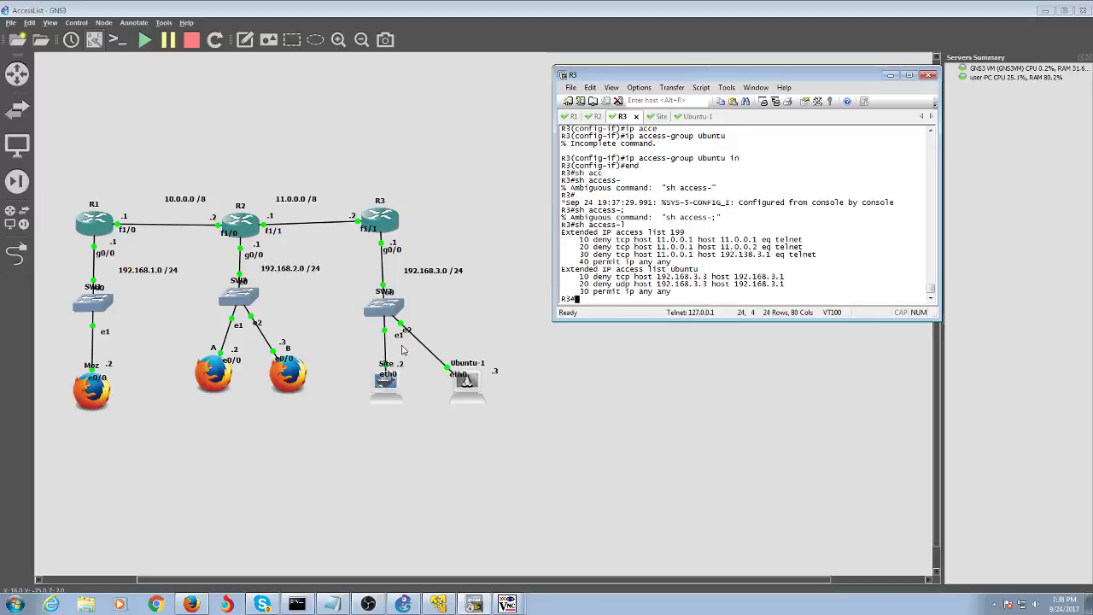
- Ping 192.168.3.1 from the Site host, get a reply with 0% loss, then switch back to R3
{"action": "left_click", "coordinate": [655, 119]}
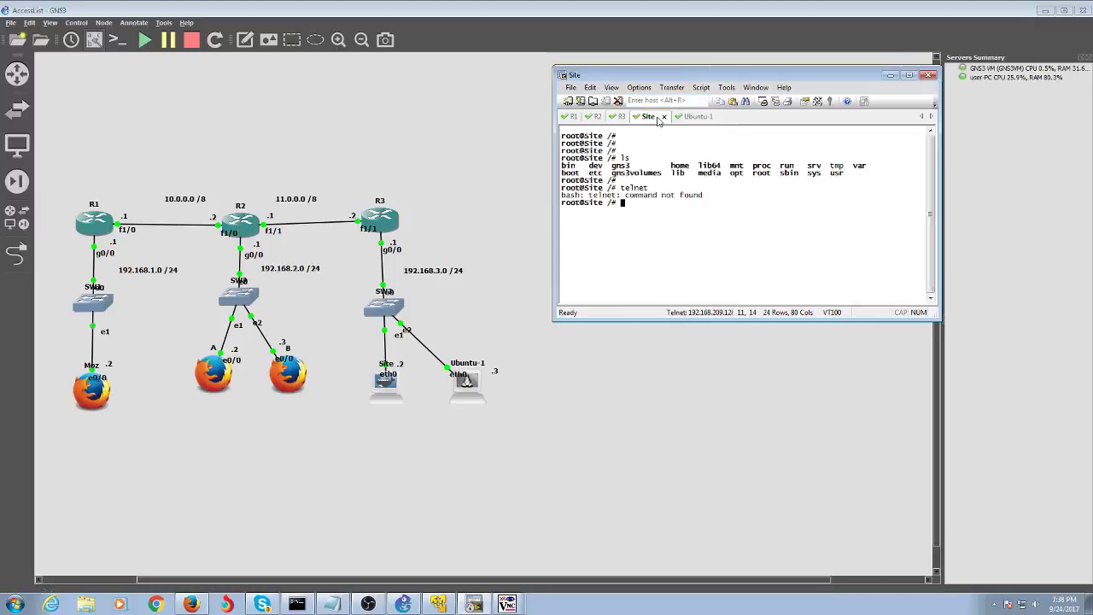
{"action": "type", "text": "ping 192.168.3.1"}
{"action": "key", "text": "Return"}
{"action": "key", "text": "ctrl+c"}
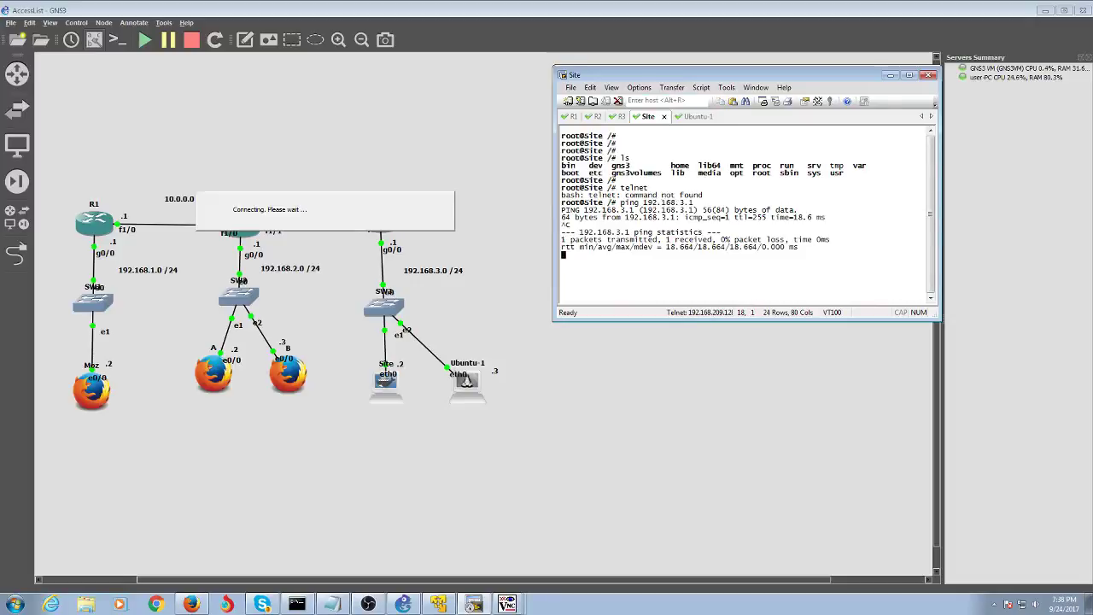
{"action": "key", "text": "alt+3"}
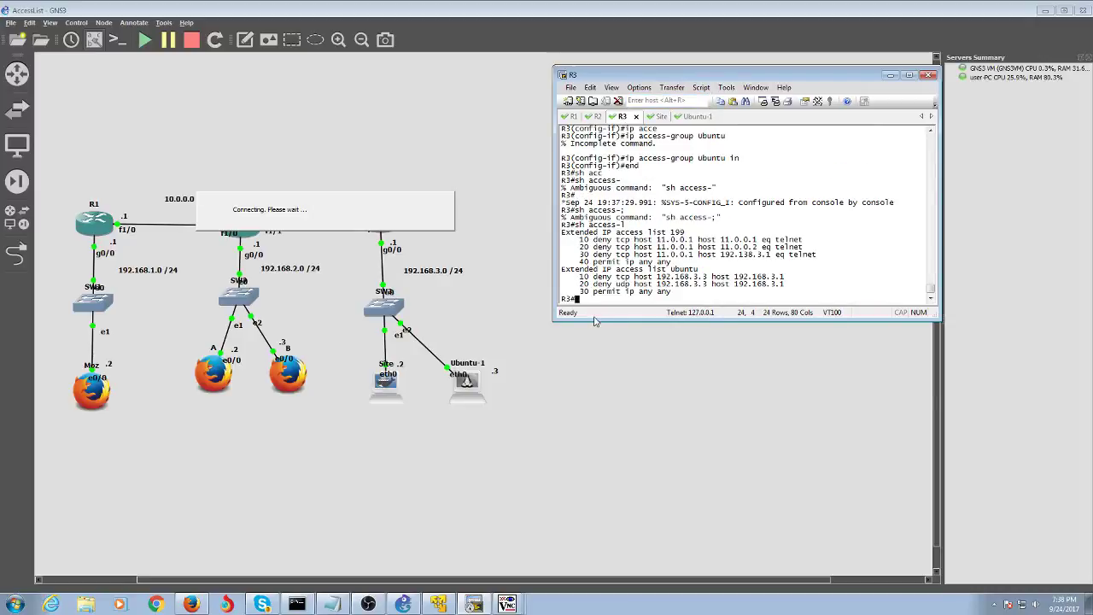
- Enter global configuration mode on R3 with conf t
{"action": "type", "text": "conf t"}
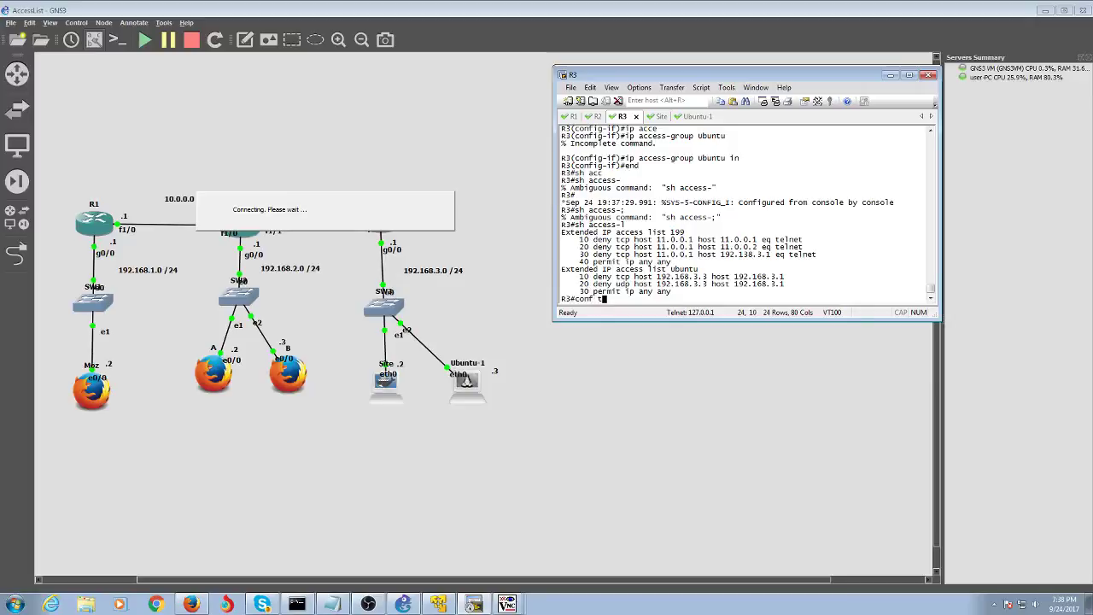
{"action": "key", "text": "Return"}
- Create the extended access list PING and enter its configuration
{"action": "type", "text": "ip acc"}
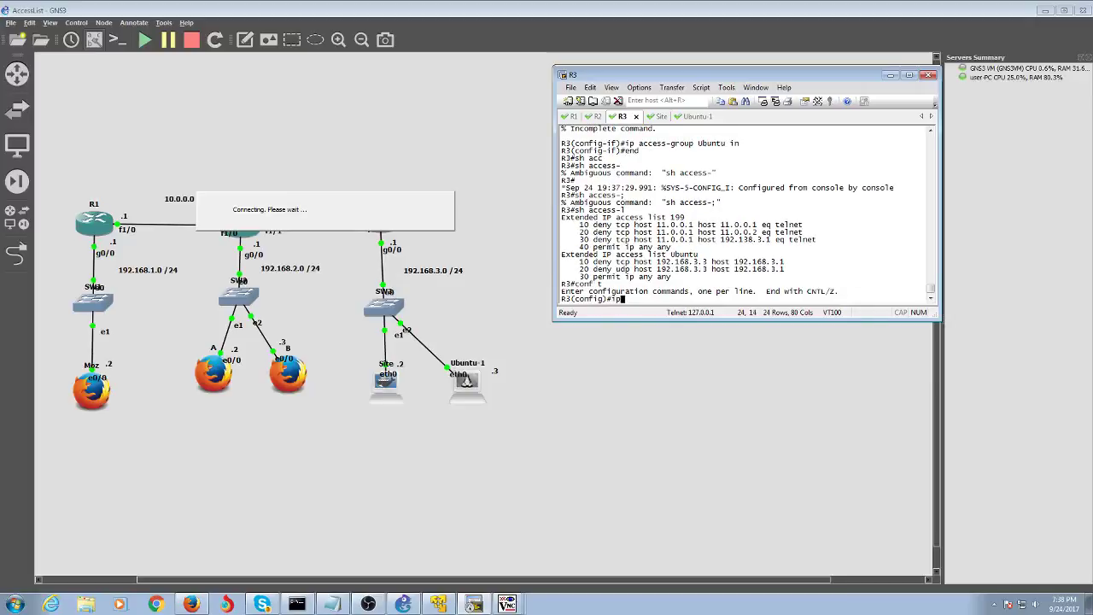
{"action": "key", "text": "Tab"}
{"action": "type", "text": "e"}
{"action": "key", "text": "Tab"}
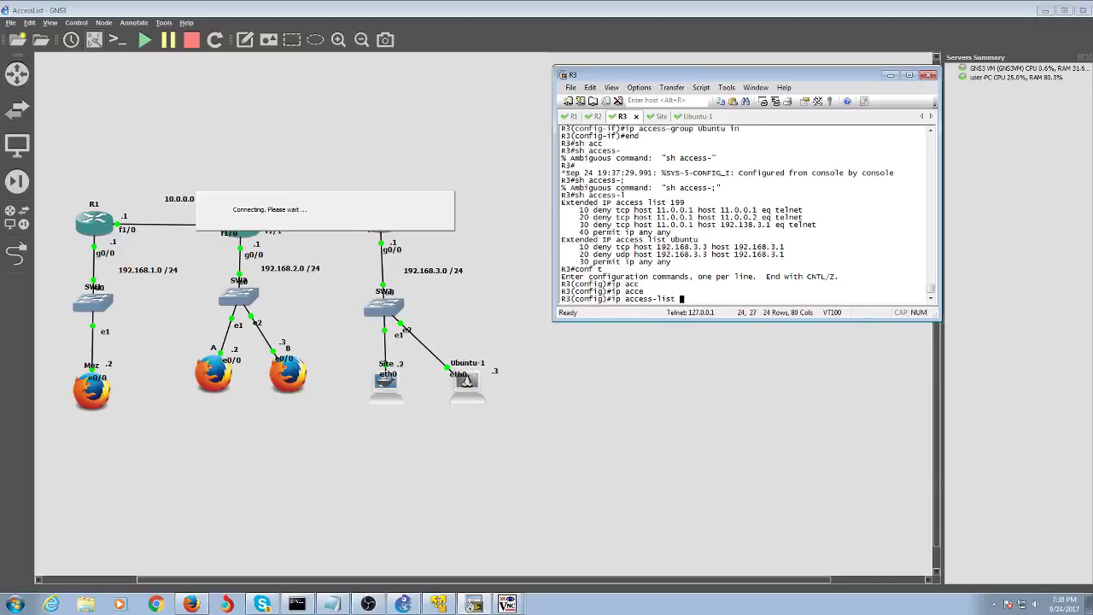
{"action": "type", "text": "exte"}
{"action": "key", "text": "Tab"}
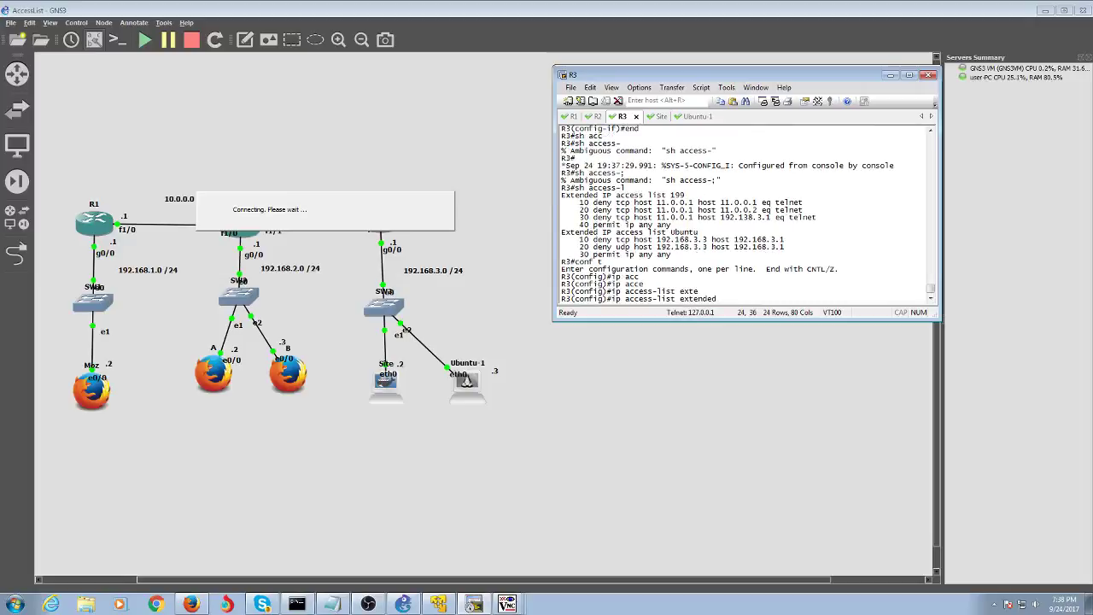
{"action": "type", "text": "PiNG"}
{"action": "key", "text": "BackSpace"}
{"action": "key", "text": "BackSpace"}
{"action": "key", "text": "BackSpace"}
{"action": "type", "text": "ING"}
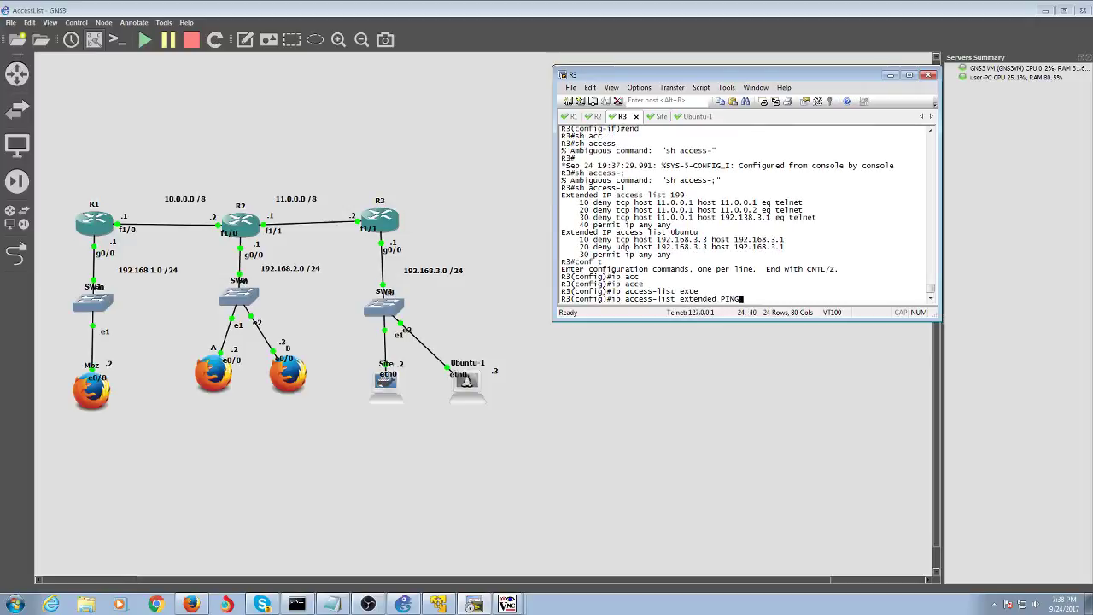
{"action": "key", "text": "Return"}
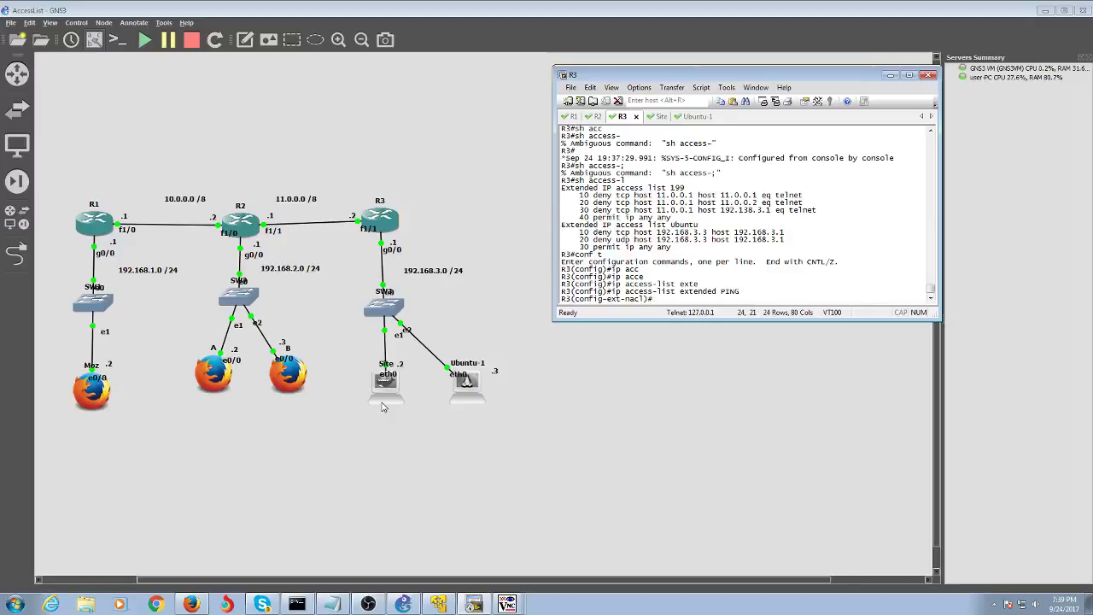
- Add the rule deny icmp 192.168.2.0 0.0.0.255 host Site to PING
{"action": "type", "text": "enhy"}
{"action": "key", "text": "BackSpace"}
{"action": "key", "text": "BackSpace"}
{"action": "type", "text": "y icmp"}
{"action": "type", "text": "p "}
{"action": "type", "text": "192.168"}
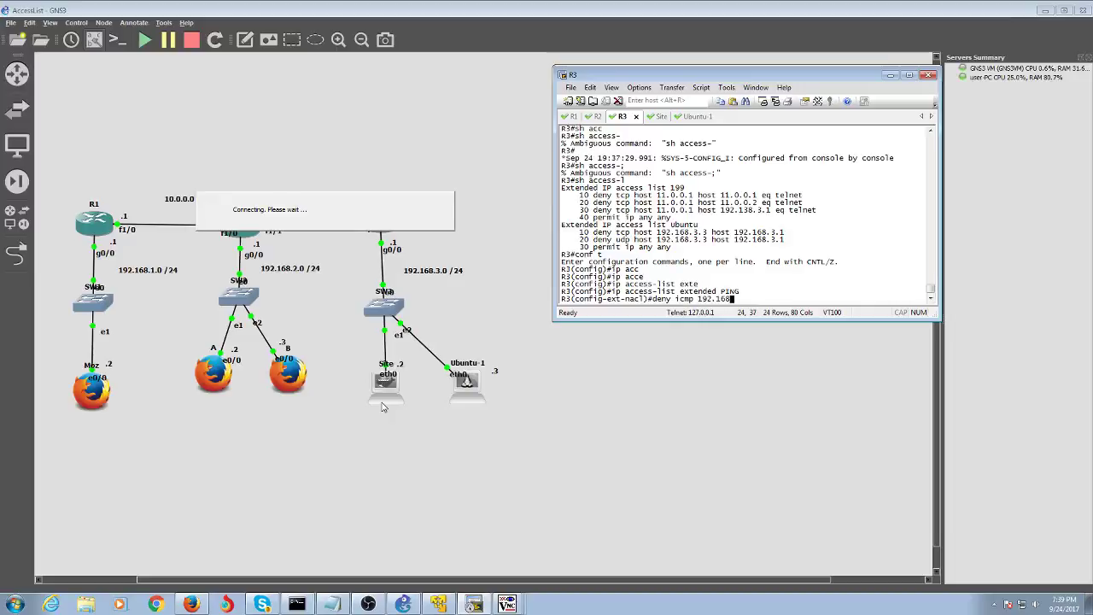
{"action": "type", "text": ".2.0 0.0"}
{"action": "key", "text": "BackSpace"}
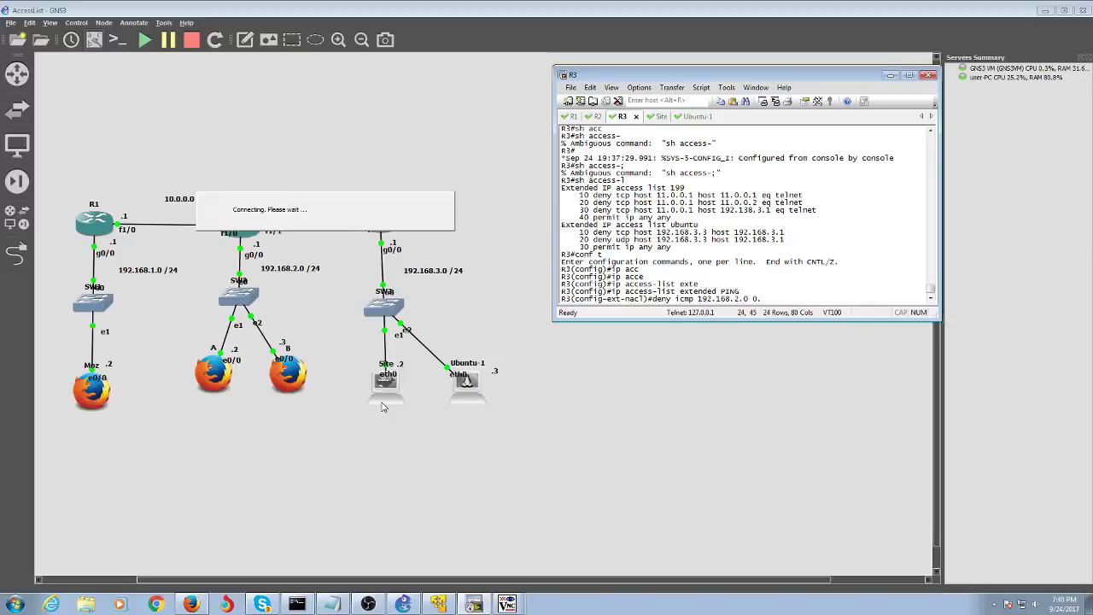
{"action": "type", "text": ".0.0"}
{"action": "key", "text": "BackSpace"}
{"action": "key", "text": "BackSpace"}
{"action": "key", "text": "BackSpace"}
{"action": "key", "text": "BackSpace"}
{"action": "type", "text": "0.0.255 host S"}
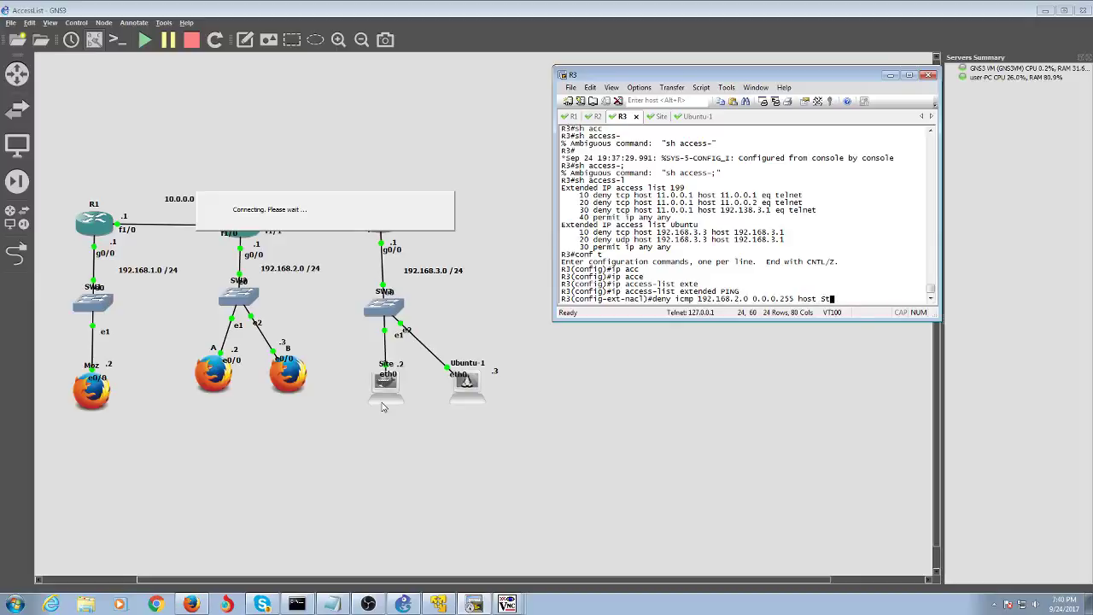
{"action": "type", "text": "ite"}
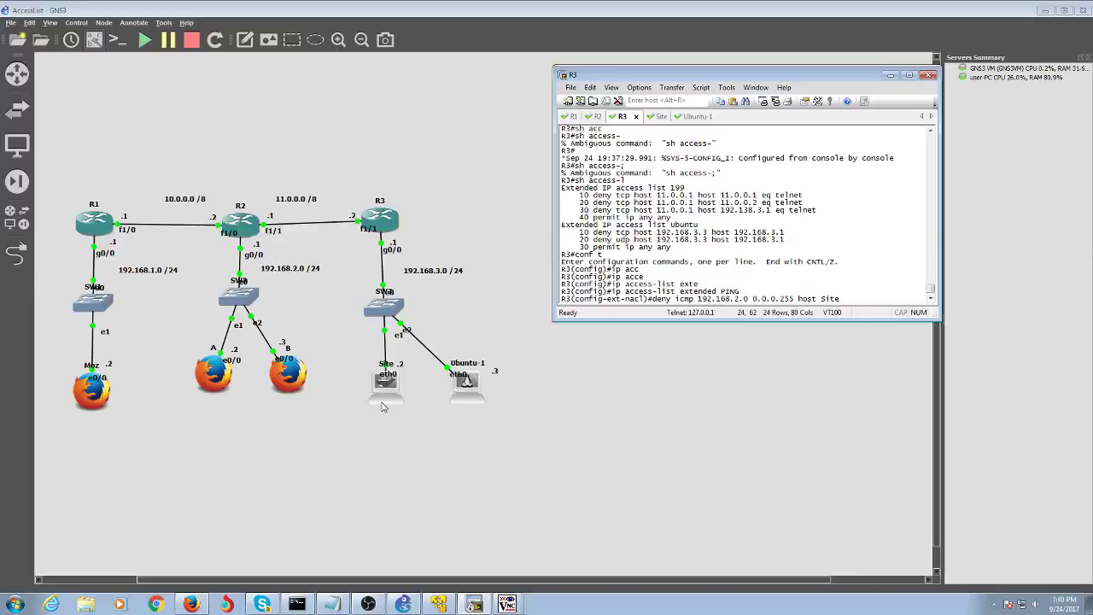
{"action": "key", "text": "Return"}
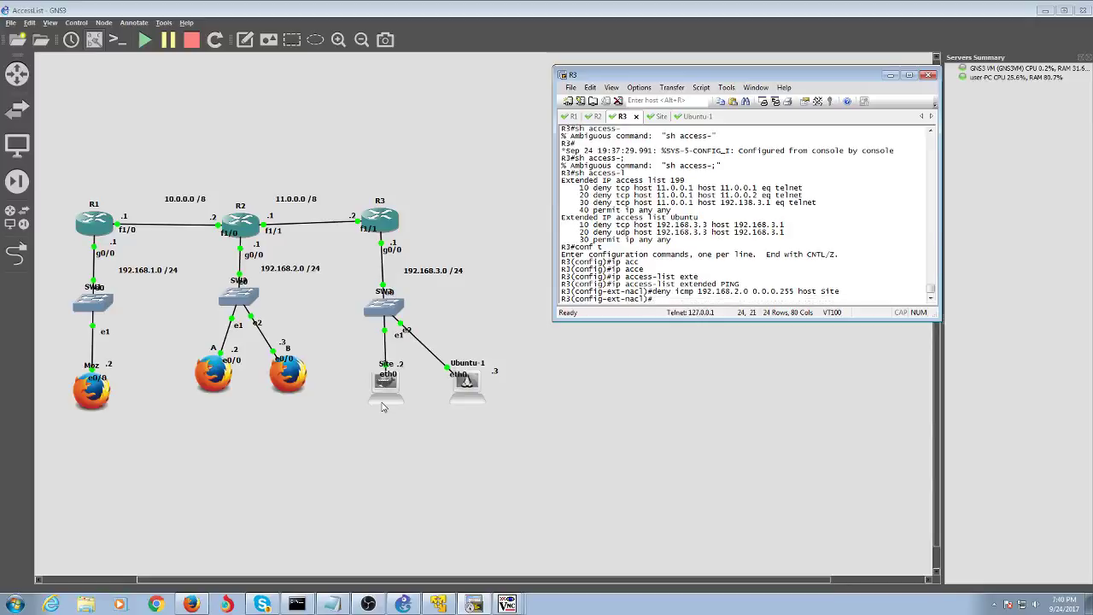
- Start typing permit tcp 192.168.2.0 0.0.0.255 host site and query the options with ?
{"action": "type", "text": "permit "}
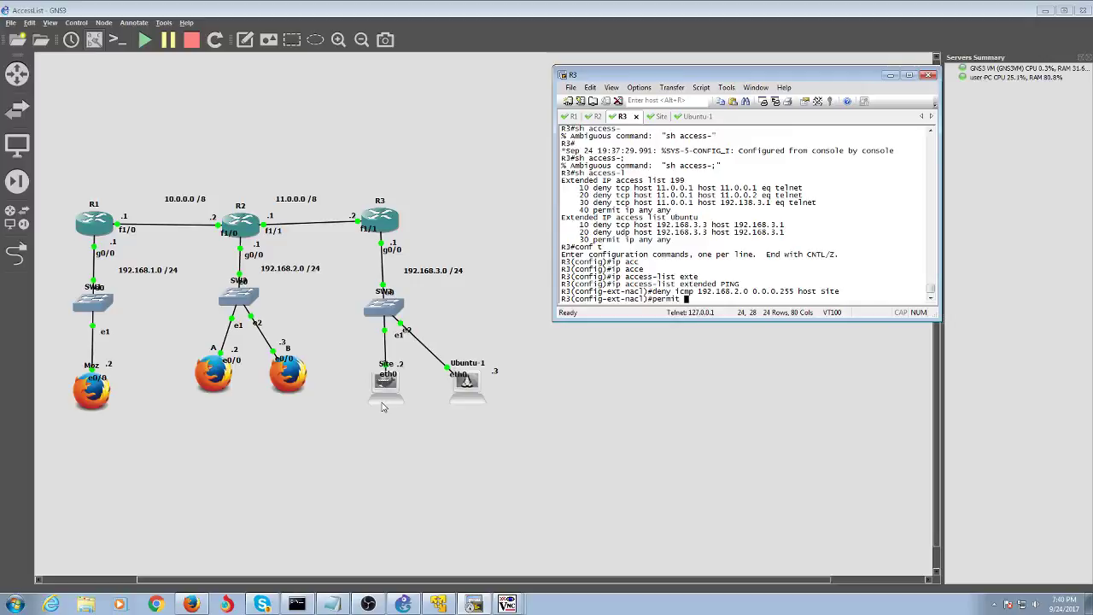
{"action": "type", "text": "tcp 192"}
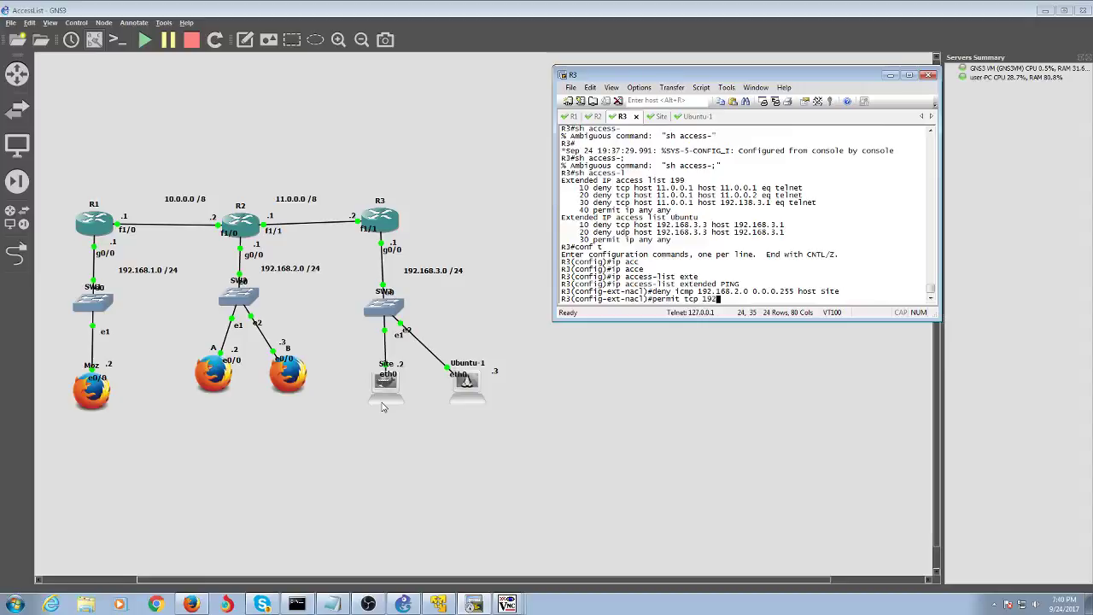
{"action": "type", "text": ".168.2.0 0.0.0.0"}
{"action": "key", "text": "BackSpace"}
{"action": "type", "text": "255"}
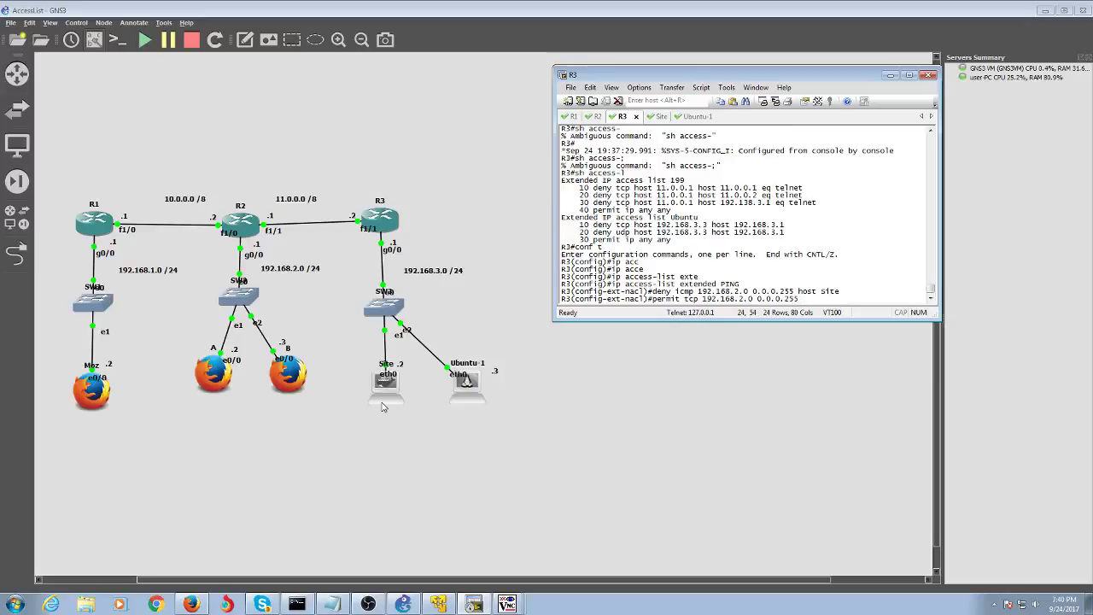
{"action": "type", "text": "host site"}
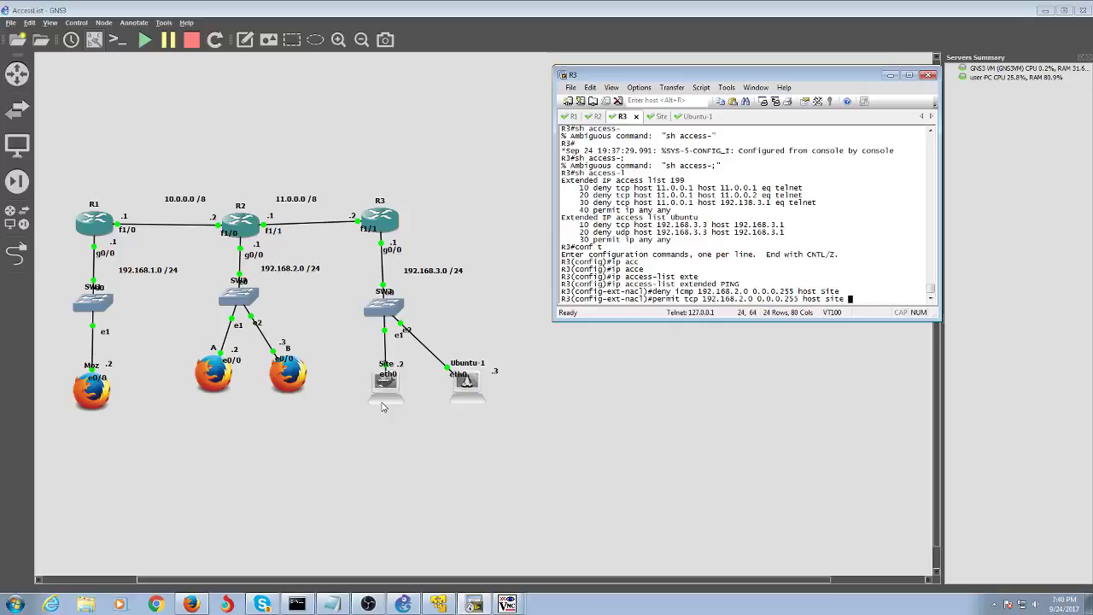
{"action": "type", "text": " ?"}
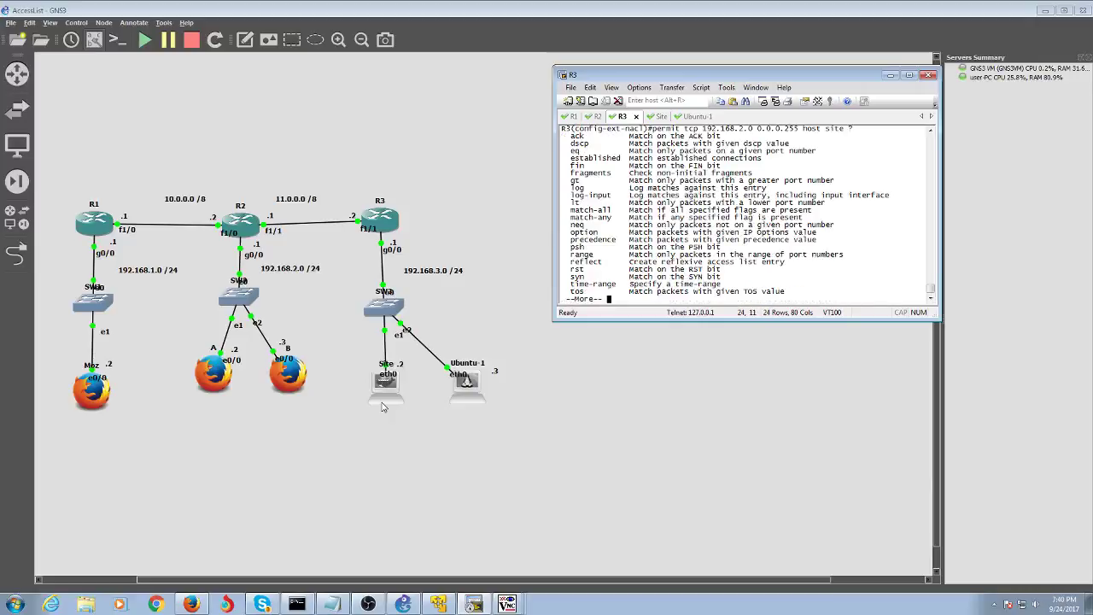
- Add permit tcp 192.168.2.0 0.0.0.255 host site eq www to PING
{"action": "key", "text": "Return"}
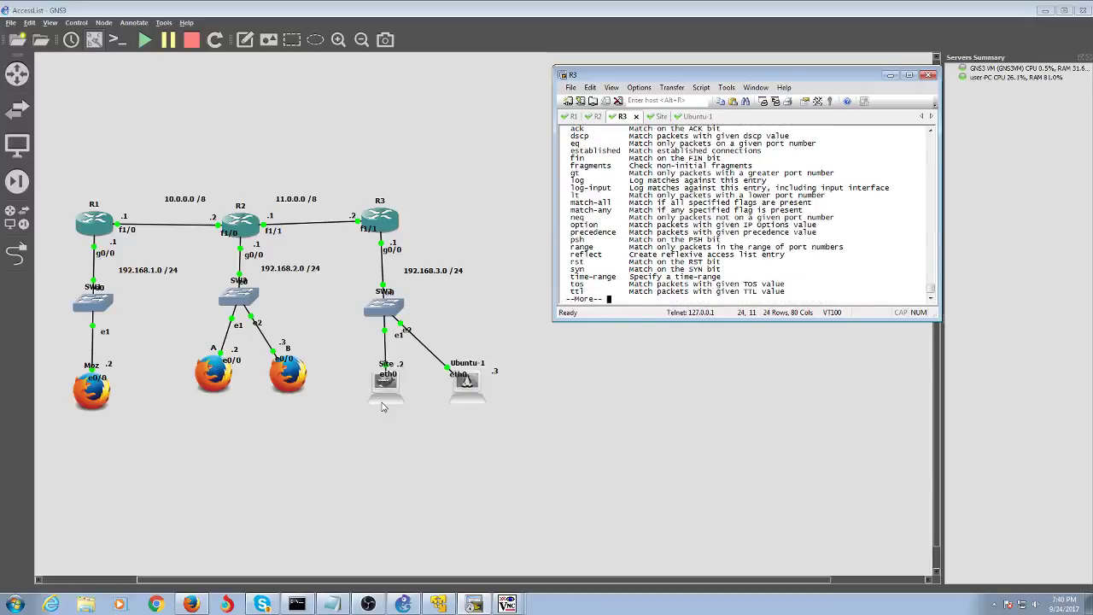
{"action": "key", "text": "Return"}
{"action": "key", "text": "Return"}
{"action": "key", "text": "Return"}
{"action": "key", "text": "Return"}
{"action": "key", "text": "Return"}
{"action": "key", "text": "Return"}
{"action": "key", "text": "Return"}
{"action": "key", "text": "Return"}
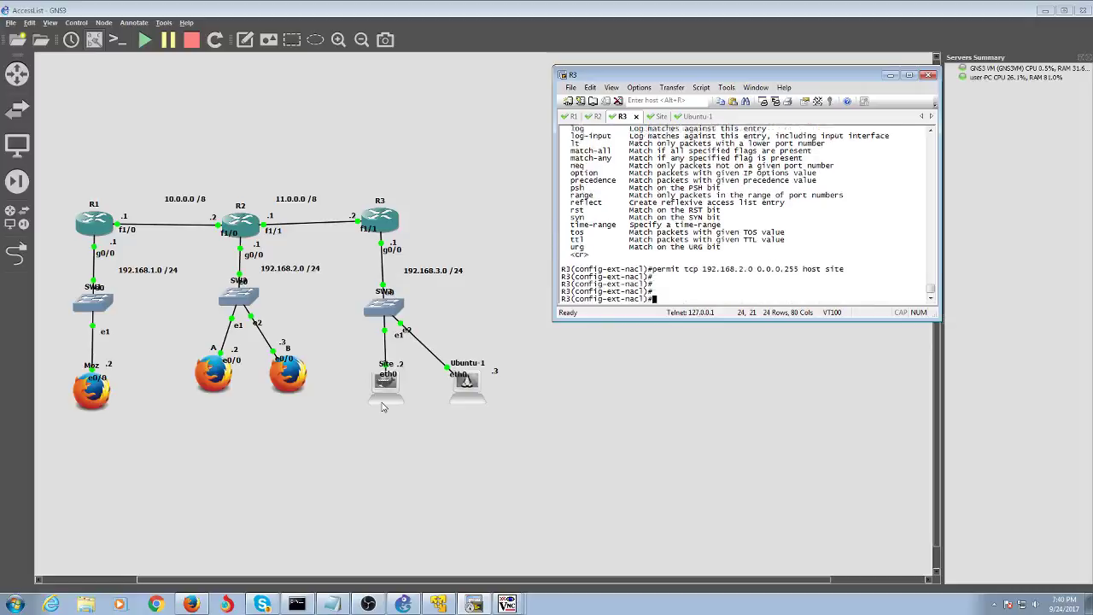
{"action": "key", "text": "Up"}
{"action": "type", "text": "e"}
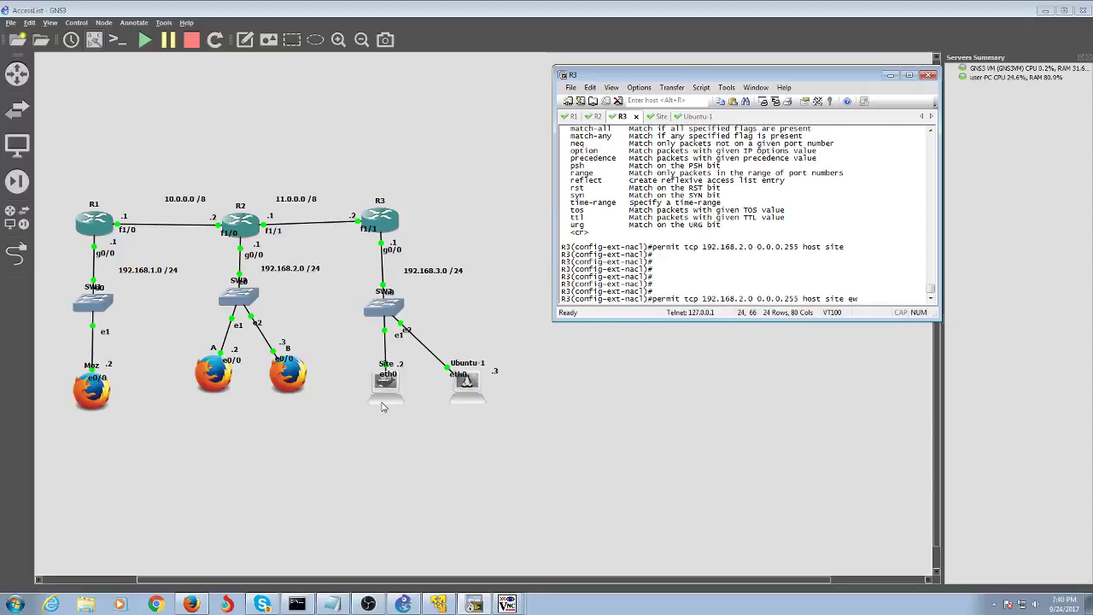
{"action": "type", "text": "q ?"}
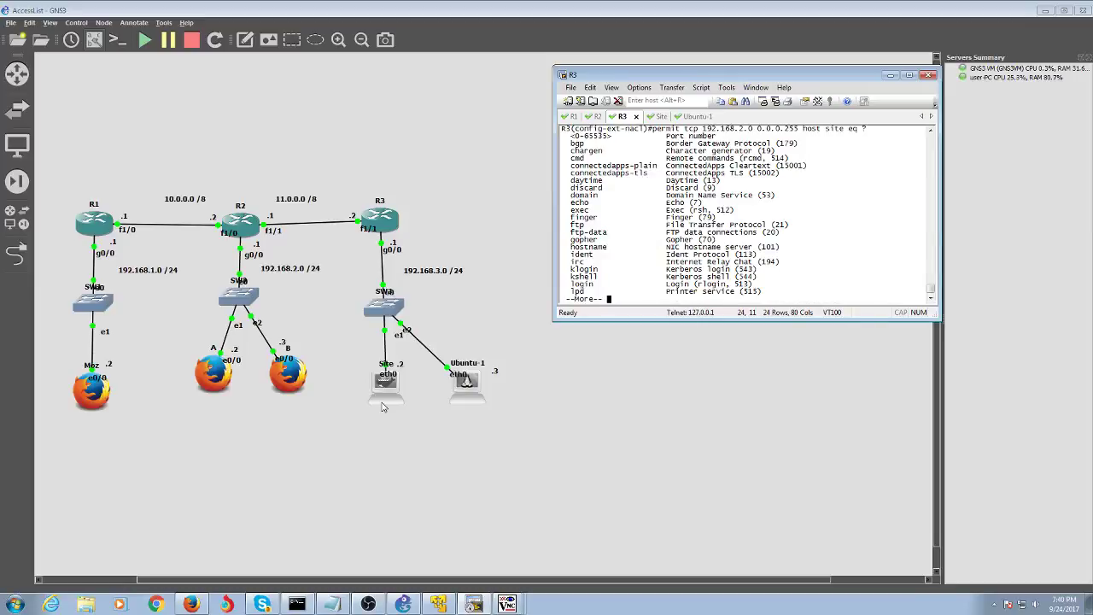
{"action": "key", "text": "Return"}
{"action": "key", "text": "Return"}
{"action": "key", "text": "Return"}
{"action": "key", "text": "Return"}
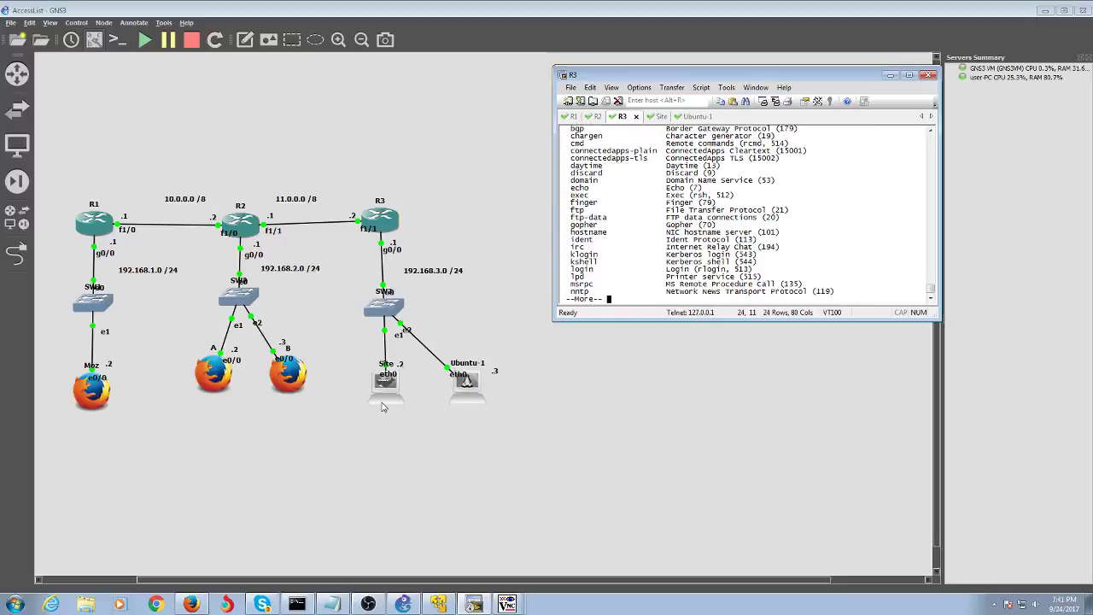
{"action": "key", "text": "Return"}
{"action": "key", "text": "Return"}
{"action": "key", "text": "Return"}
{"action": "key", "text": "Return"}
{"action": "key", "text": "Return"}
{"action": "key", "text": "Return"}
{"action": "key", "text": "Return"}
{"action": "key", "text": "Return"}
{"action": "key", "text": "Return"}
{"action": "key", "text": "Return"}
{"action": "key", "text": "Return"}
{"action": "key", "text": "Return"}
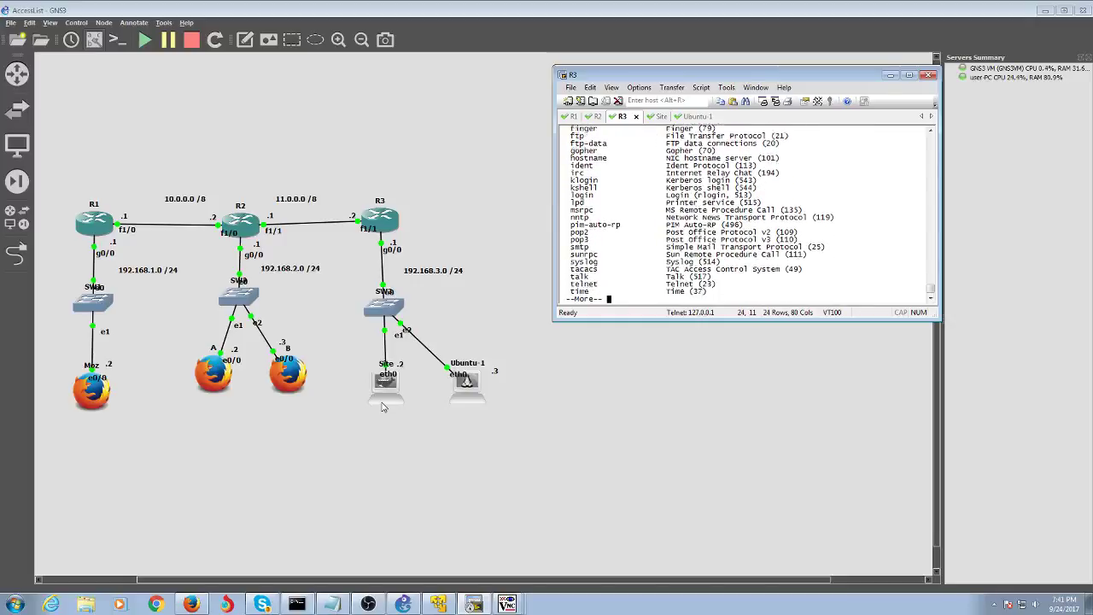
{"action": "key", "text": "Up"}
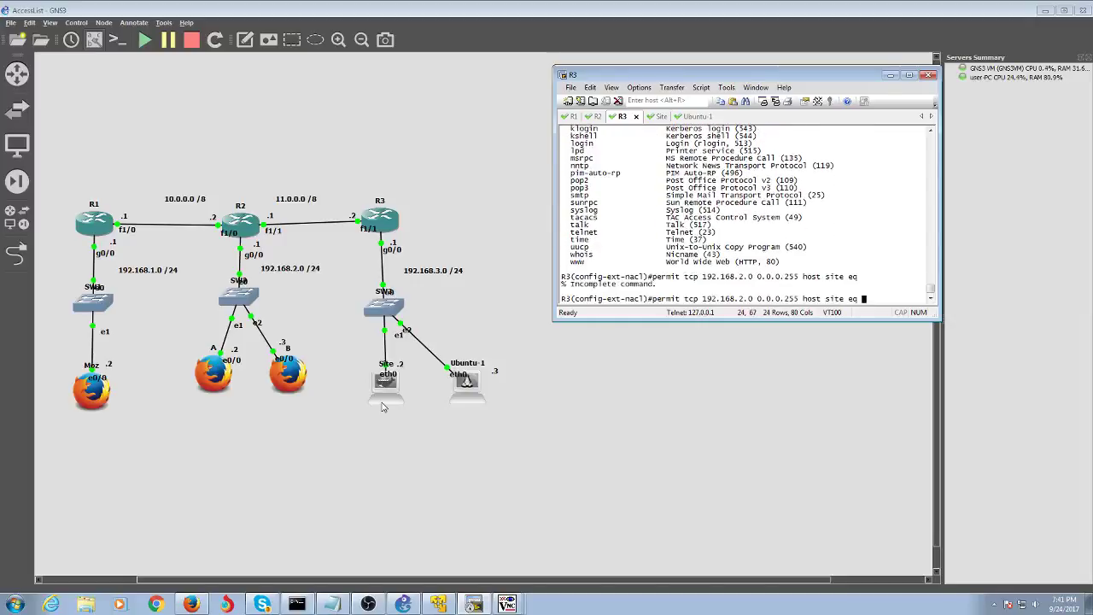
{"action": "type", "text": "www"}
{"action": "key", "text": "Return"}
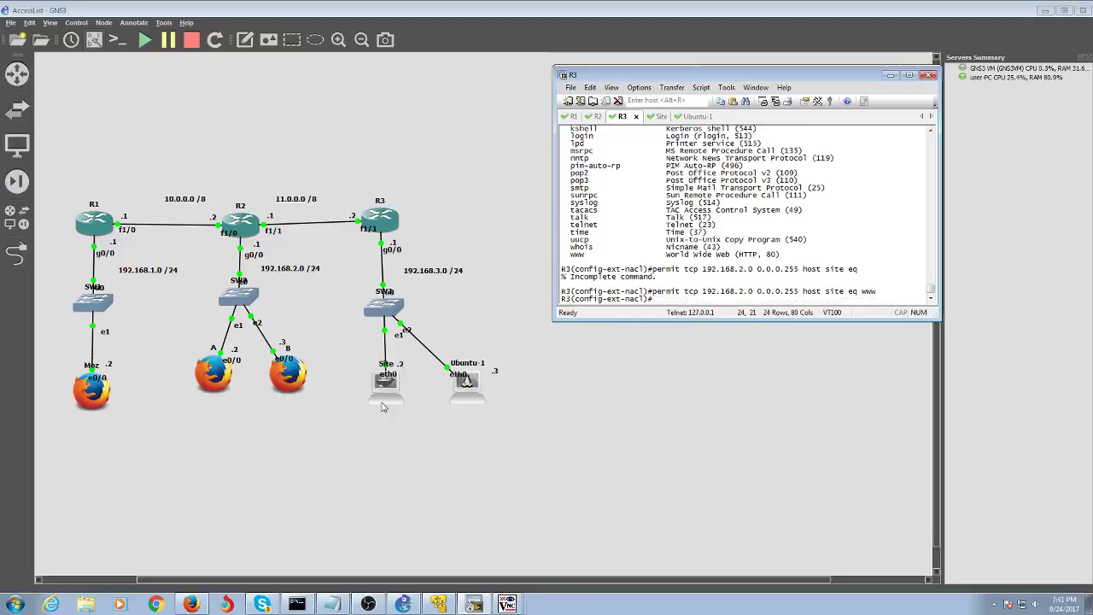
- Add permit ip any any to PING and end configuration mode
{"action": "type", "text": "pe"}
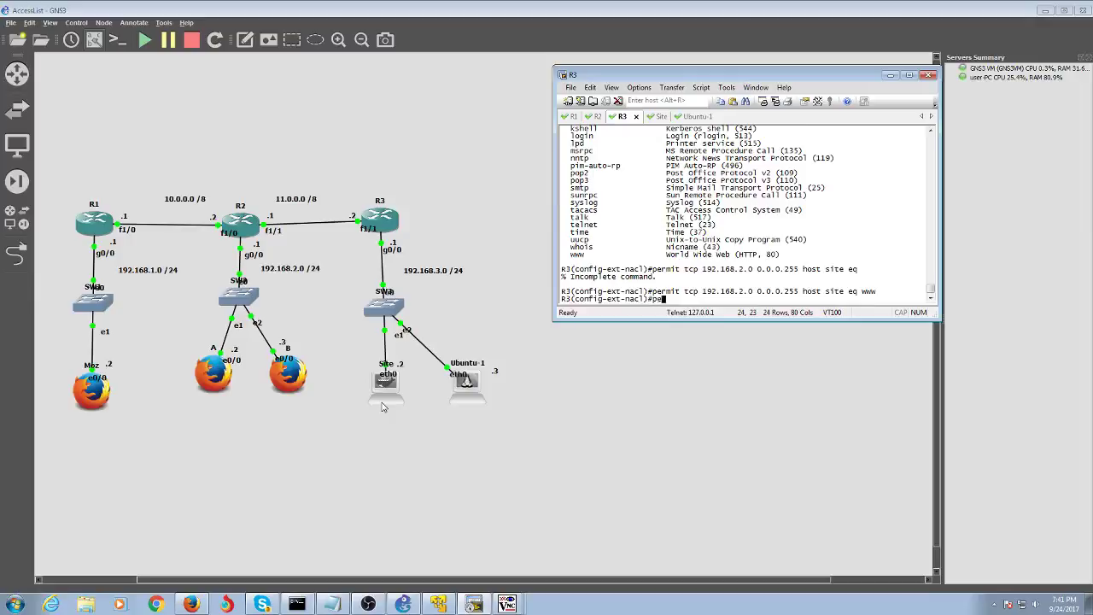
{"action": "type", "text": "rmit"}
{"action": "key", "text": "Tab"}
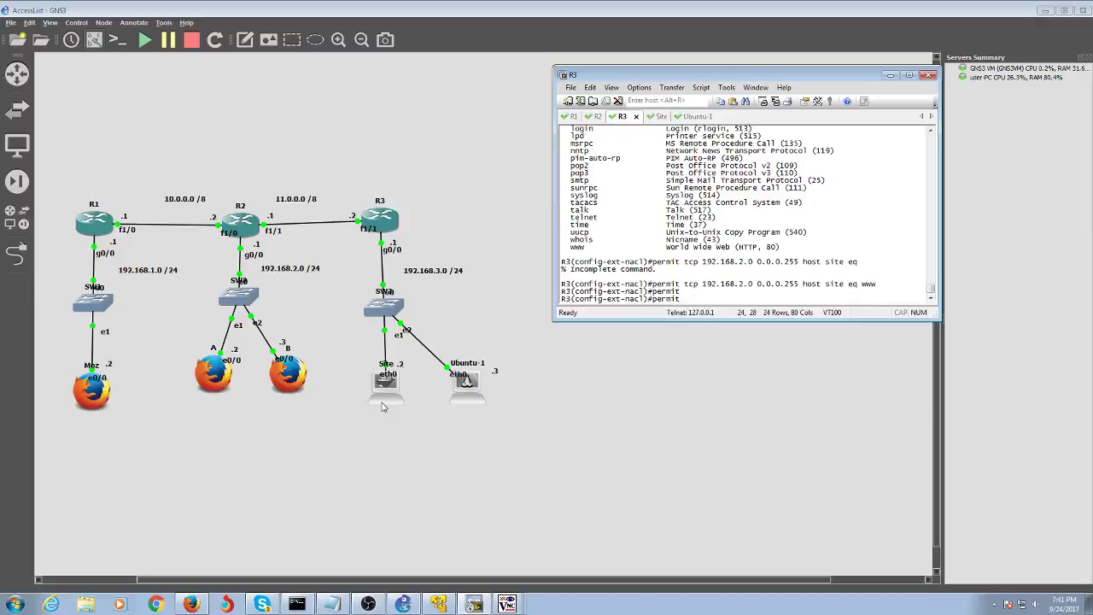
{"action": "type", "text": "any any"}
{"action": "key", "text": "Return"}
{"action": "key", "text": "Up"}
{"action": "key", "text": "BackSpace"}
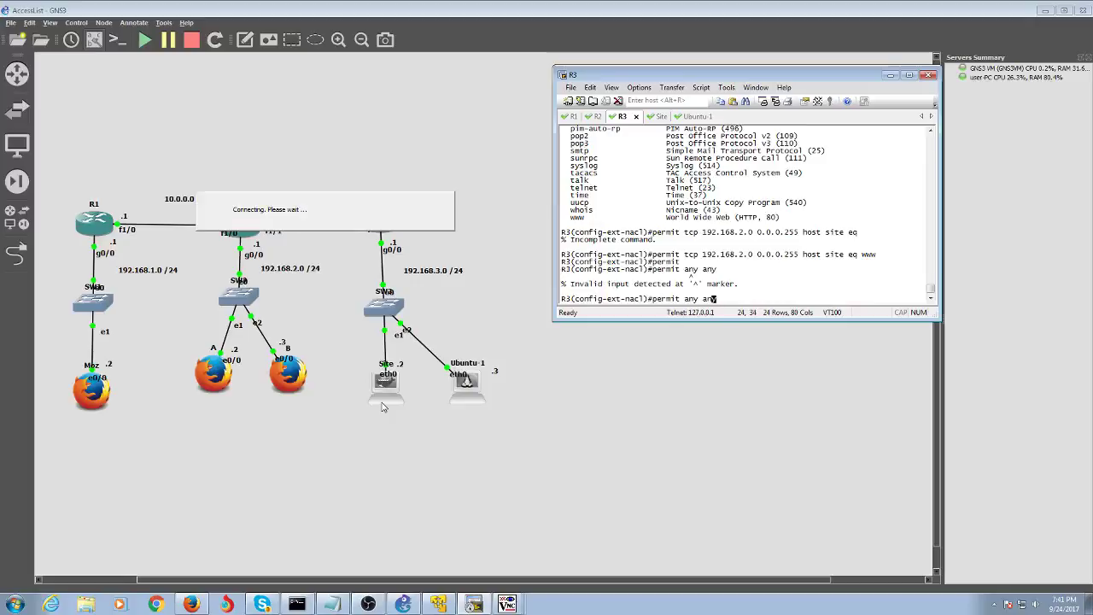
{"action": "key", "text": "Left"}
{"action": "key", "text": "Left"}
{"action": "key", "text": "Left"}
{"action": "key", "text": "Left"}
{"action": "key", "text": "Left"}
{"action": "key", "text": "Left"}
{"action": "key", "text": "Left"}
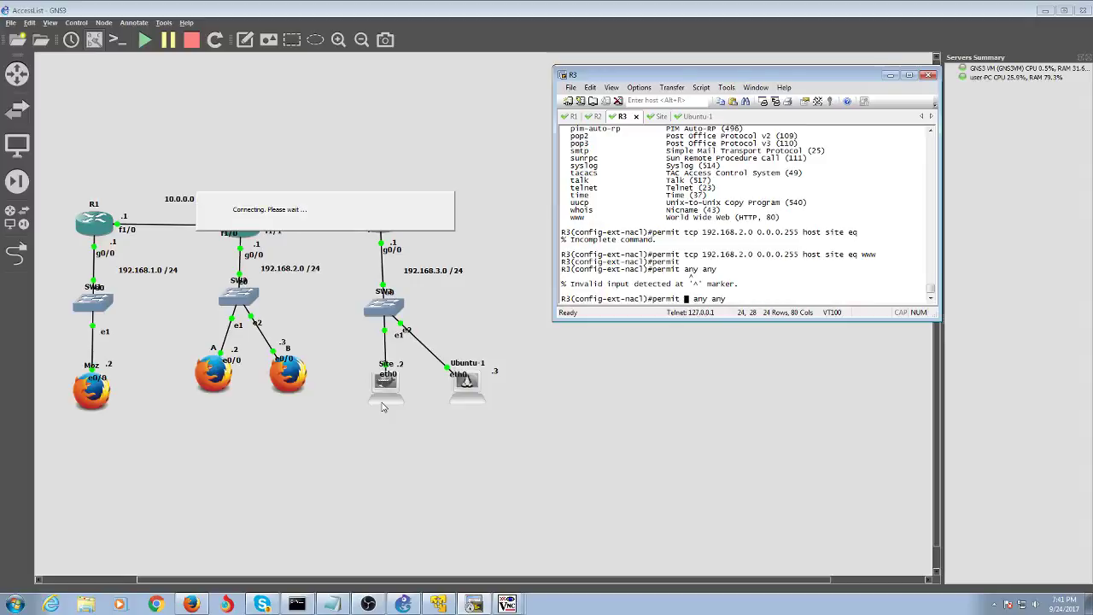
{"action": "type", "text": "ip"}
{"action": "key", "text": "BackSpace"}
{"action": "key", "text": "Return"}
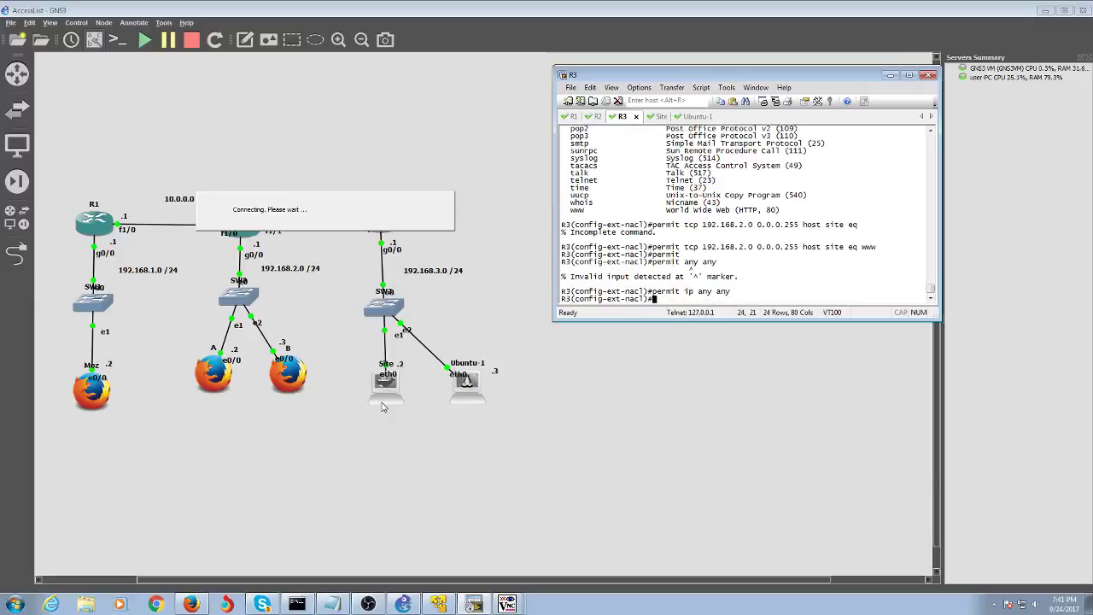
{"action": "type", "text": "end"}
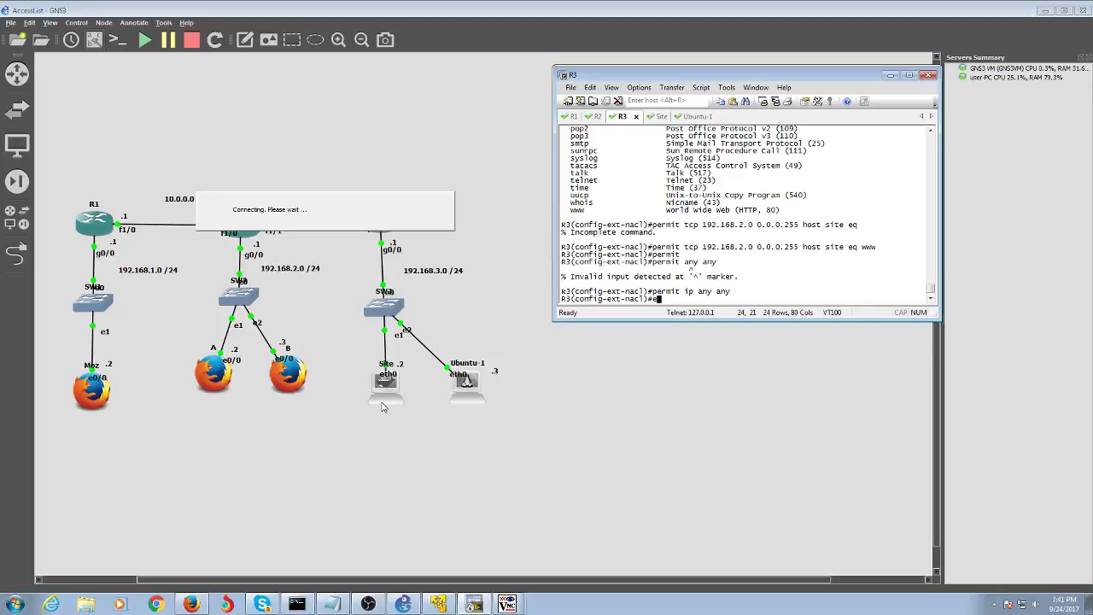
{"action": "key", "text": "Return"}
- List R3's access lists with 'show access-lists' to check PING's four entries, then re-enter global configuration
{"action": "type", "text": "sh acc"}
{"action": "key", "text": "Tab"}
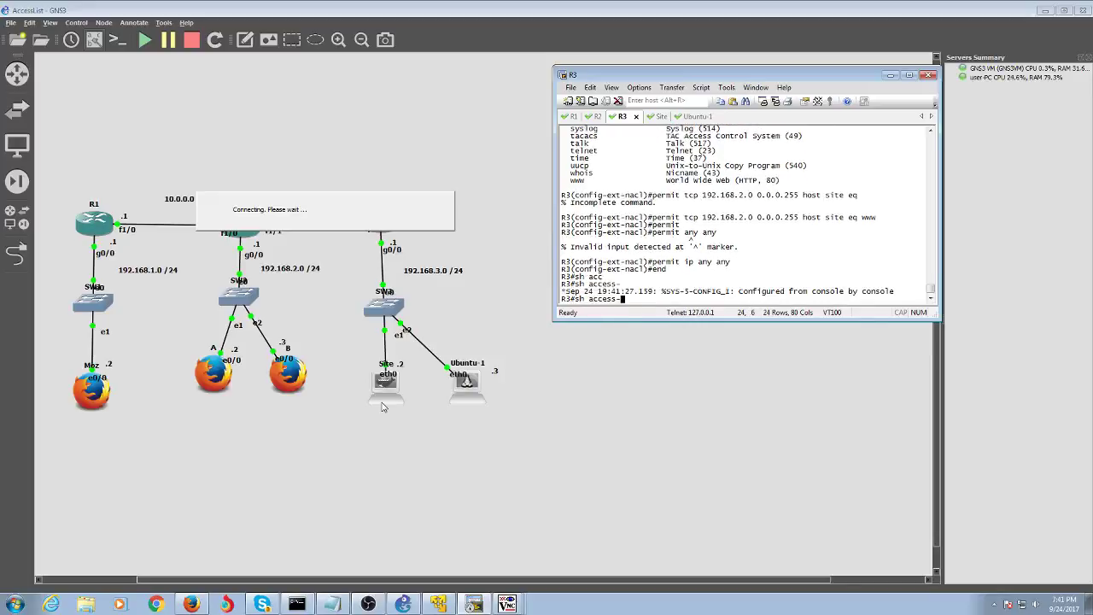
{"action": "type", "text": "l"}
{"action": "key", "text": "Tab"}
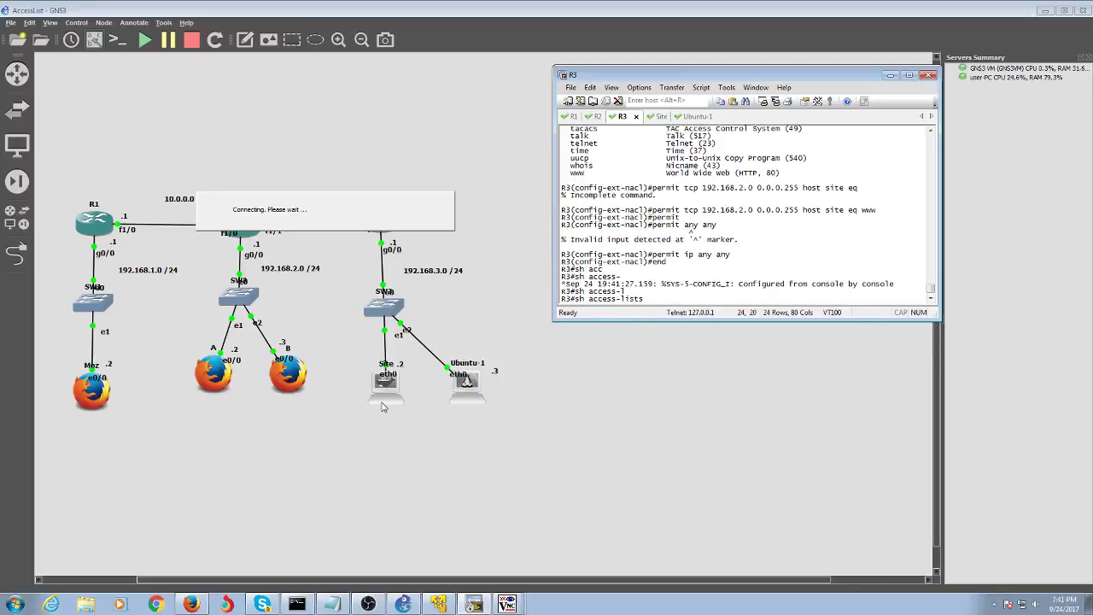
{"action": "key", "text": "Return"}
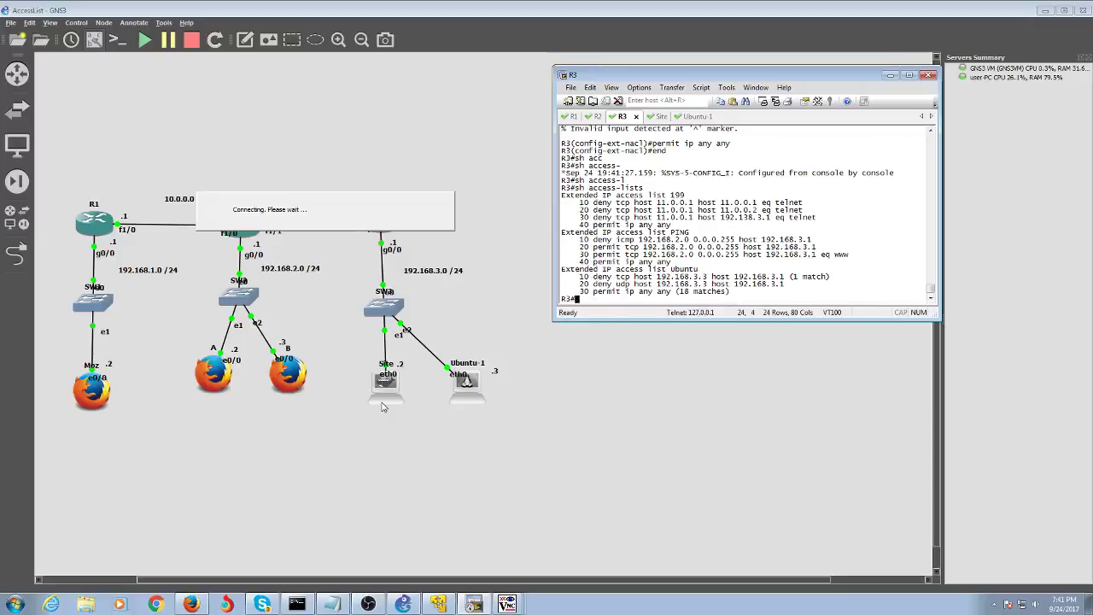
{"action": "type", "text": "conf t"}
{"action": "key", "text": "Return"}
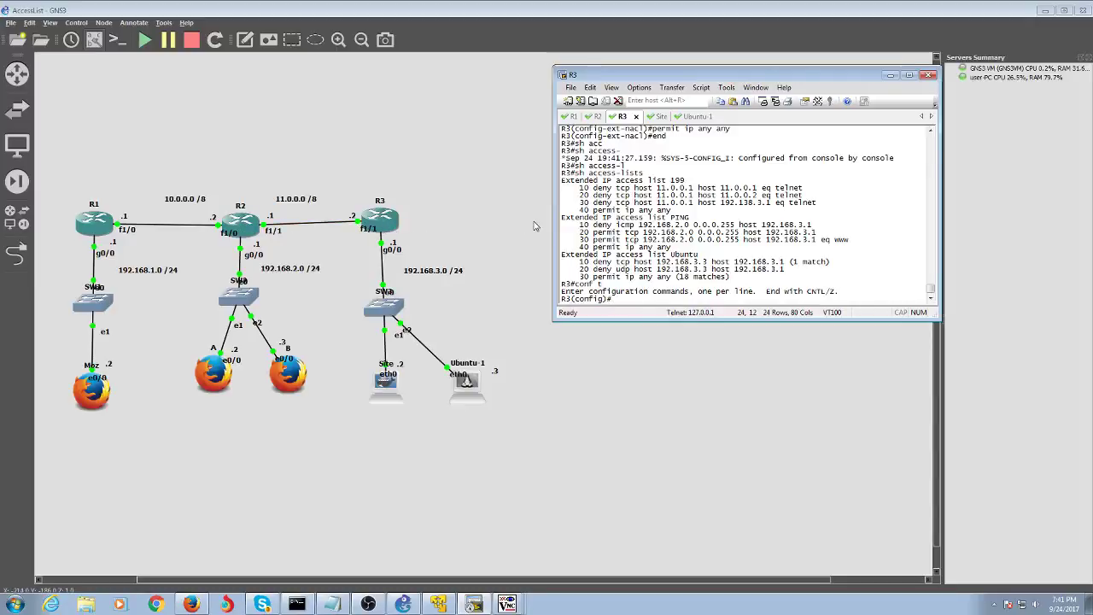
- Start configuring R3's interface FastEthernet 1/1
{"action": "type", "text": "int fast"}
{"action": "key", "text": "Tab"}
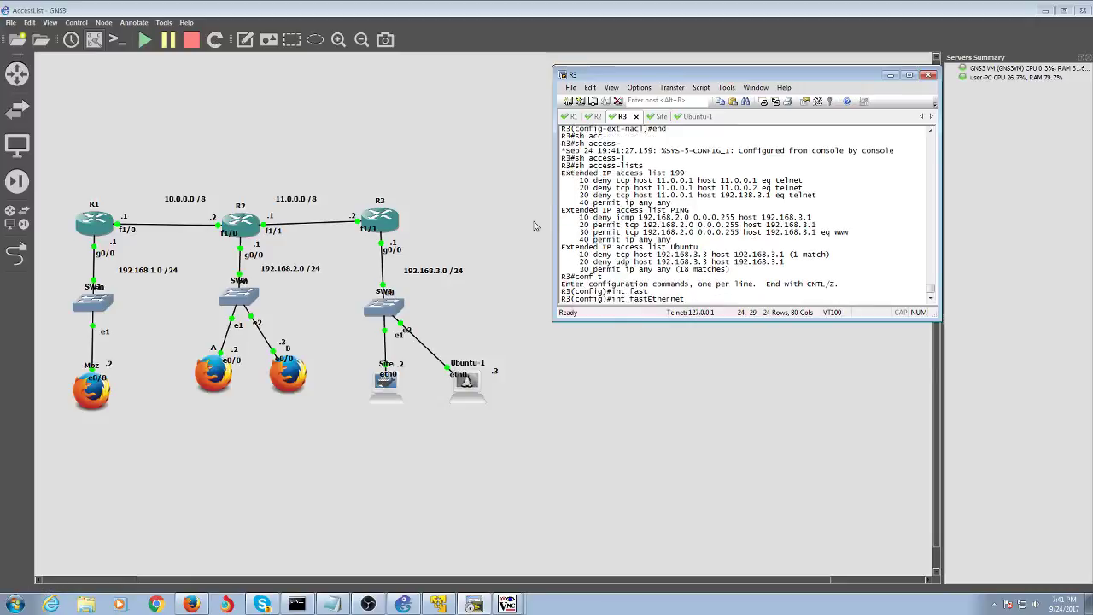
{"action": "type", "text": "1/1"}
{"action": "key", "text": "Return"}
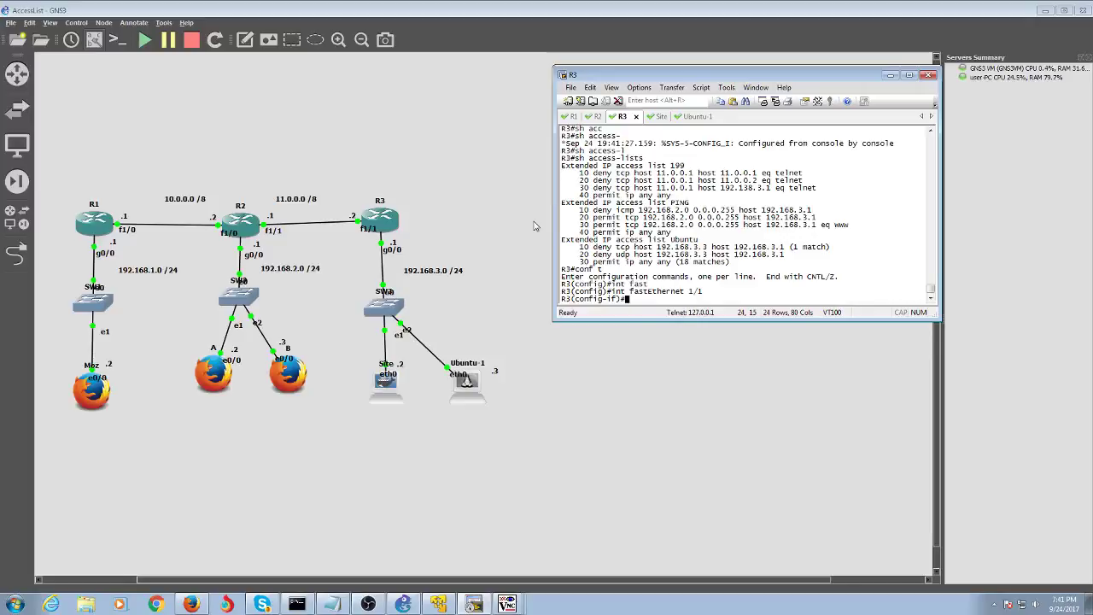
- Apply access list PING inbound with 'ip access-group PING in'
{"action": "type", "text": "ip acc"}
{"action": "key", "text": "Tab"}
{"action": "type", "text": "e"}
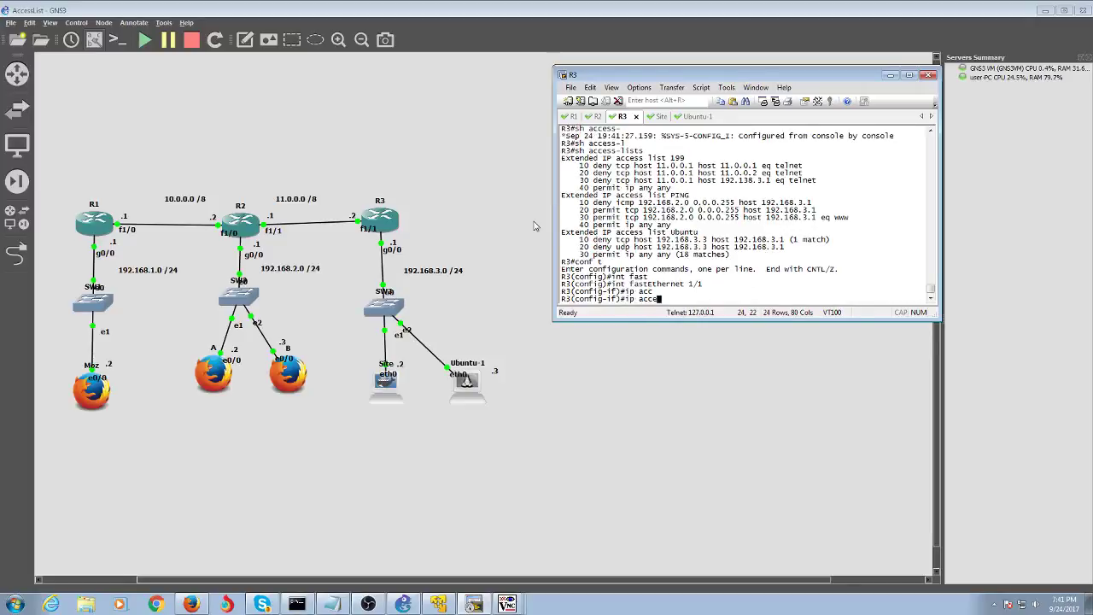
{"action": "key", "text": "Tab"}
{"action": "type", "text": "Ping"}
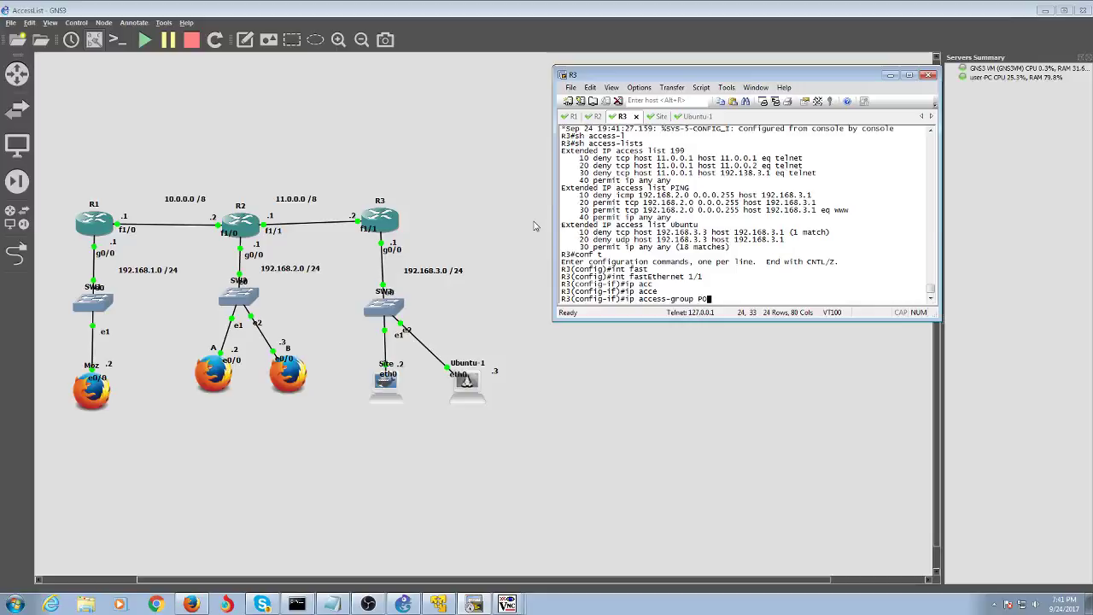
{"action": "key", "text": "BackSpace"}
{"action": "key", "text": "BackSpace"}
{"action": "key", "text": "BackSpace"}
{"action": "type", "text": "ING"}
{"action": "key", "text": "Return"}
{"action": "key", "text": "Up"}
{"action": "type", "text": "in"}
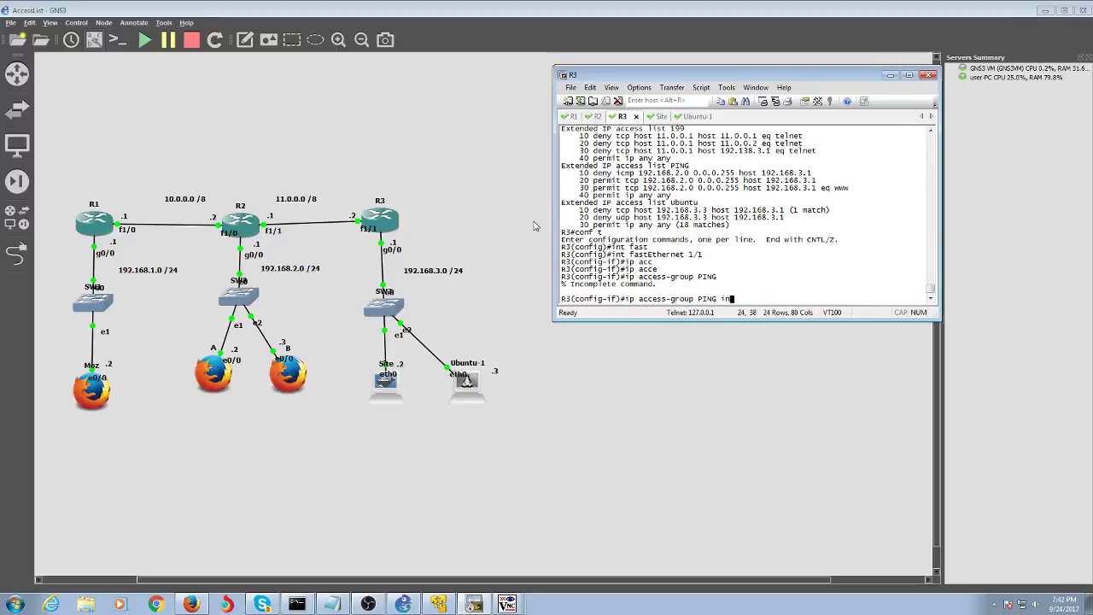
{"action": "key", "text": "Return"}
- Leave configuration mode and list R3's access lists with their match counts
{"action": "type", "text": "end"}
{"action": "key", "text": "Return"}
{"action": "type", "text": "sh acc"}
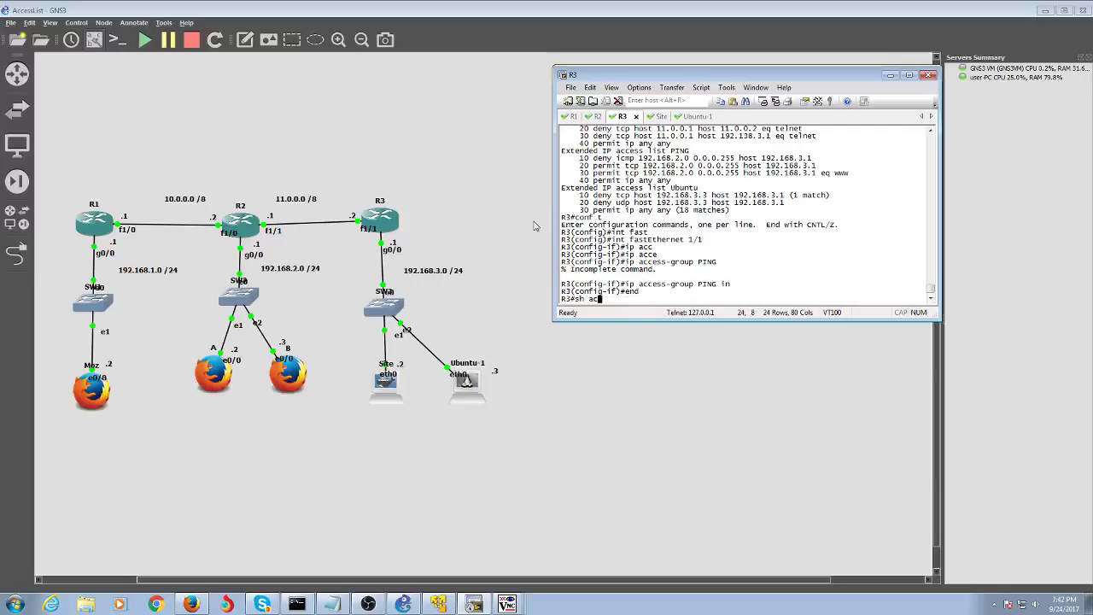
{"action": "key", "text": "Tab"}
{"action": "type", "text": "l"}
{"action": "key", "text": "Tab"}
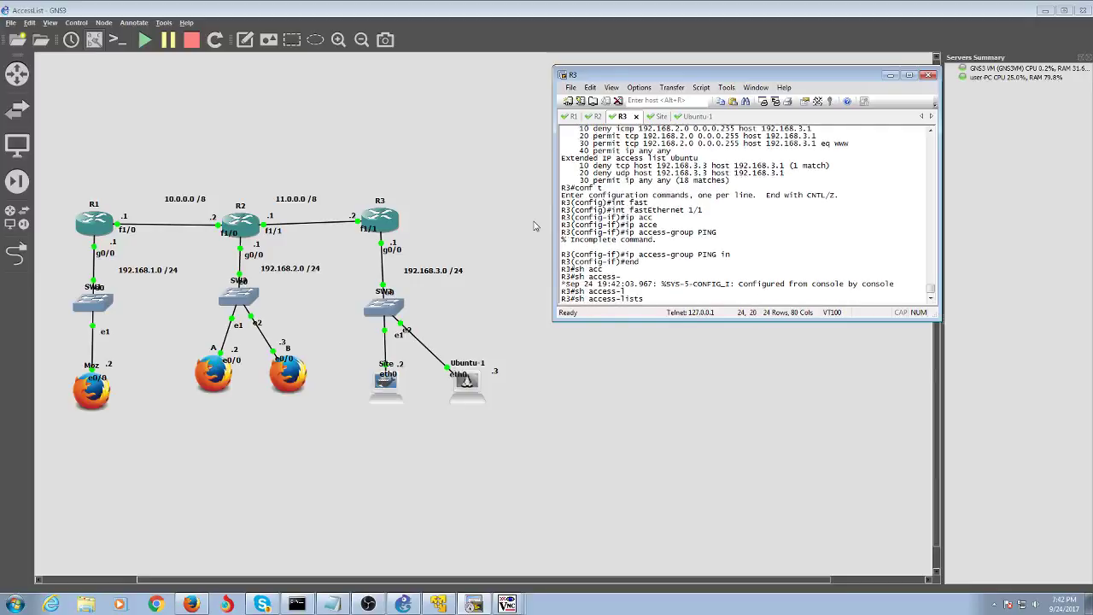
{"action": "key", "text": "Return"}
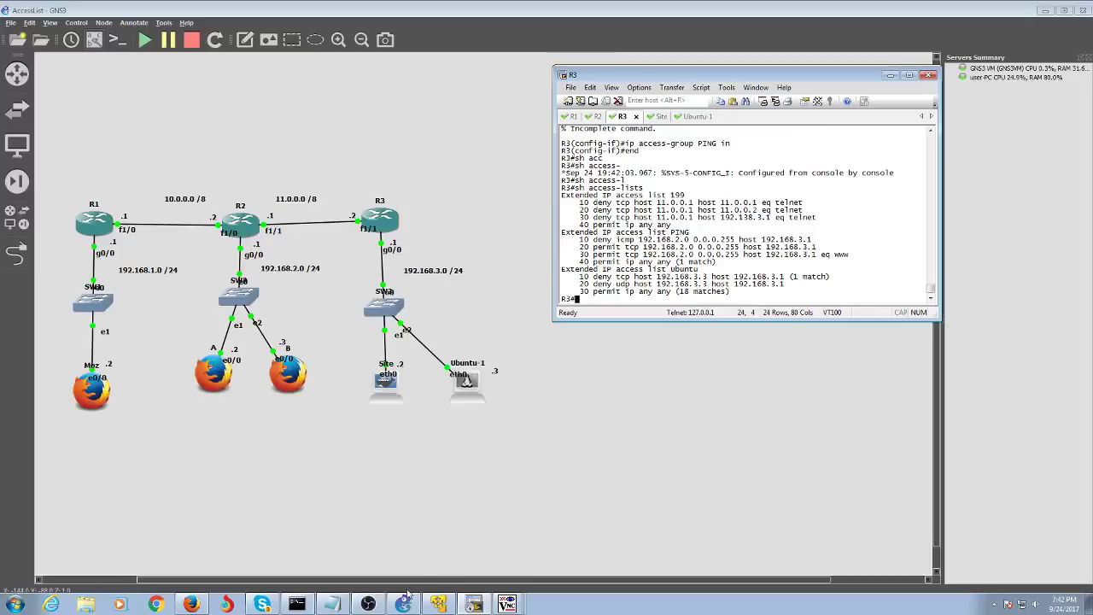
- Ping 192.168.3.2 from a terminal on host A
{"action": "left_click", "coordinate": [404, 600]}
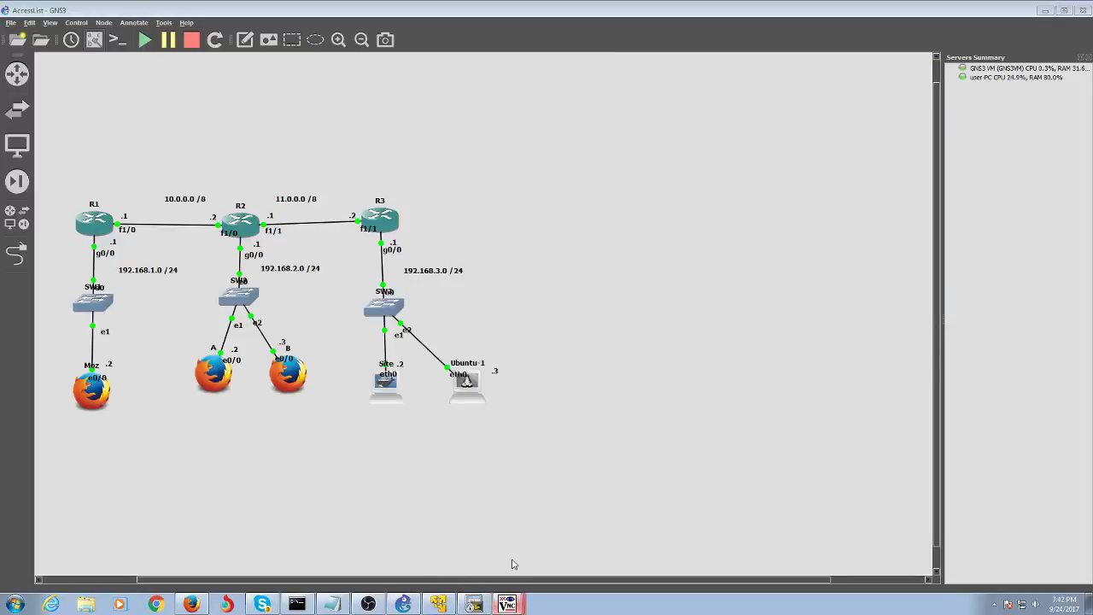
{"action": "left_click", "coordinate": [507, 604]}
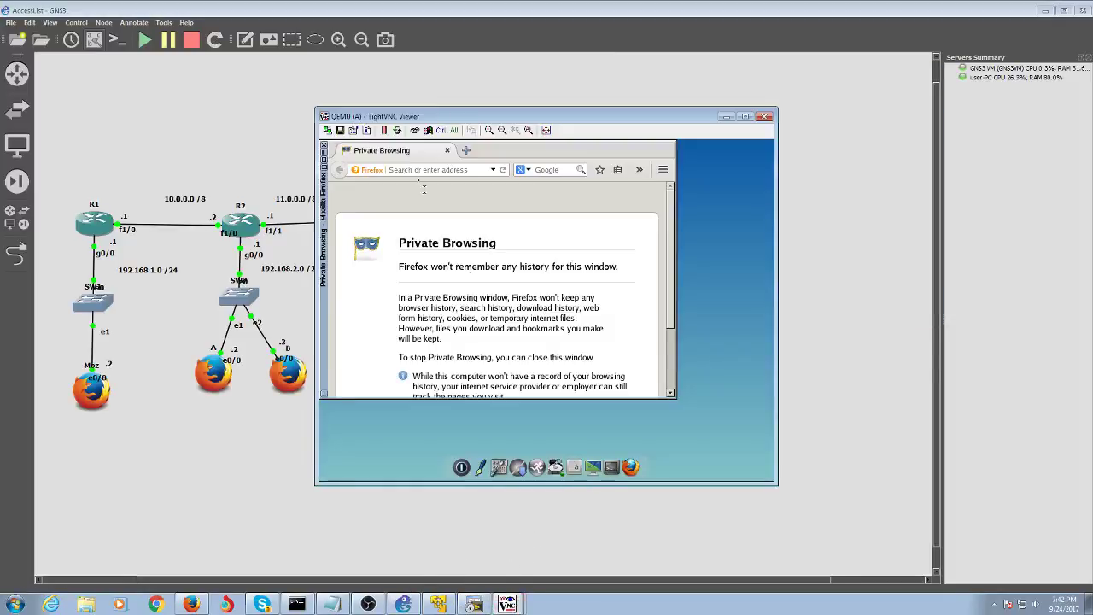
{"action": "left_click", "coordinate": [612, 461]}
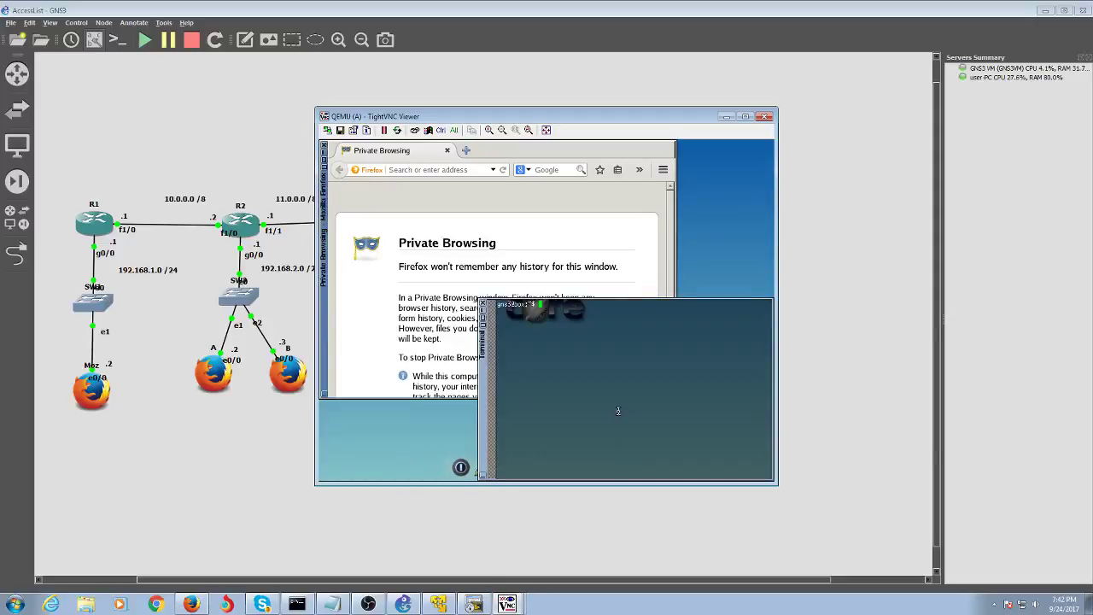
{"action": "type", "text": "ping 192.168.3.2"}
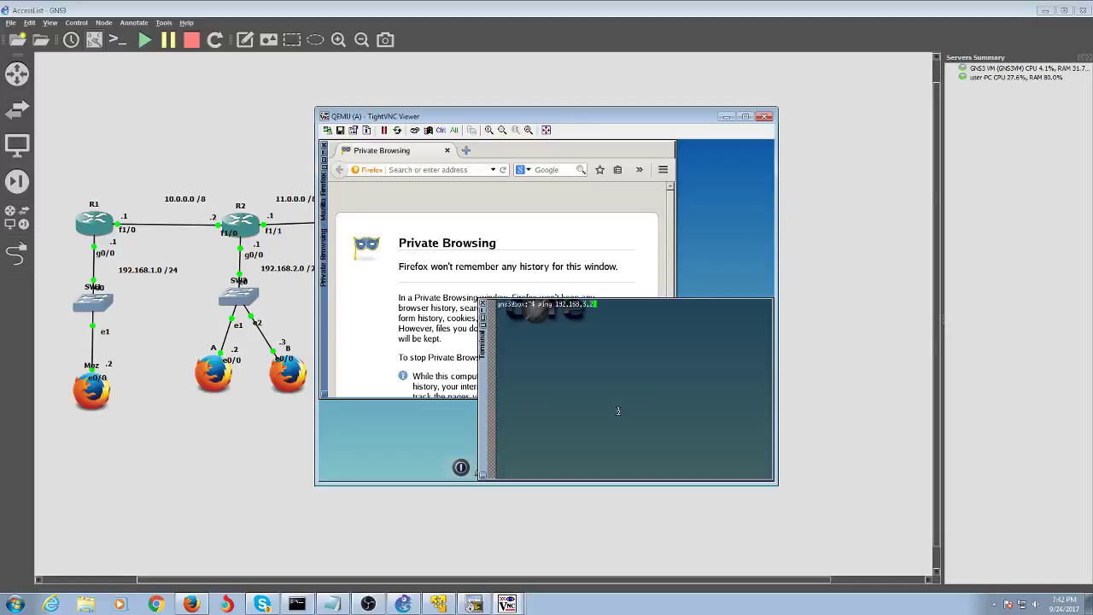
{"action": "key", "text": "Return"}
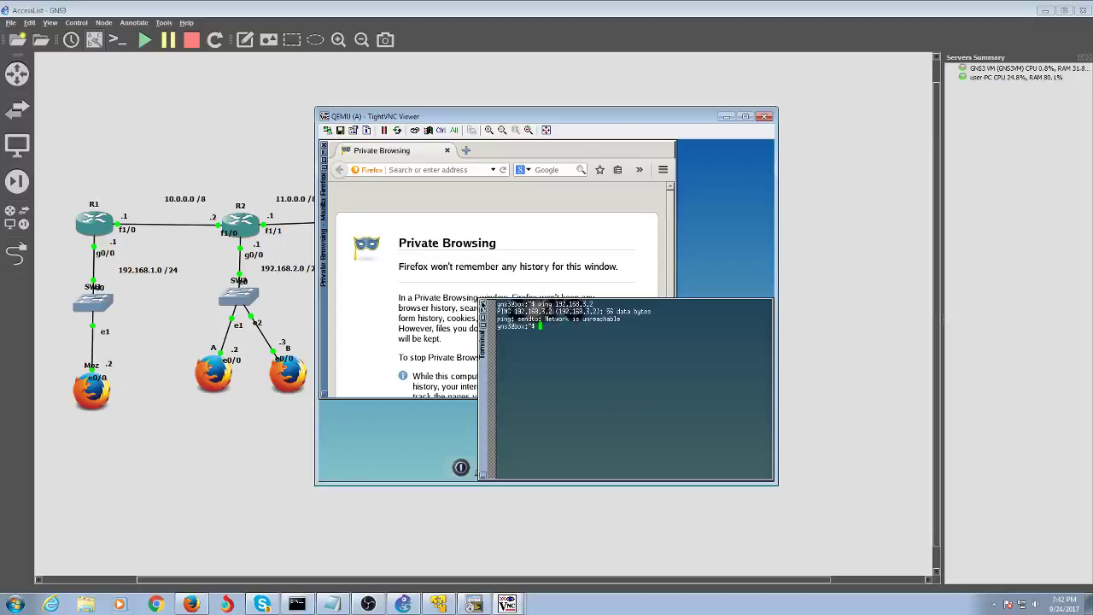
{"action": "type", "text": "network"}
- Ping 192.168.2.2 from router R2's console
{"action": "left_click", "coordinate": [473, 604]}
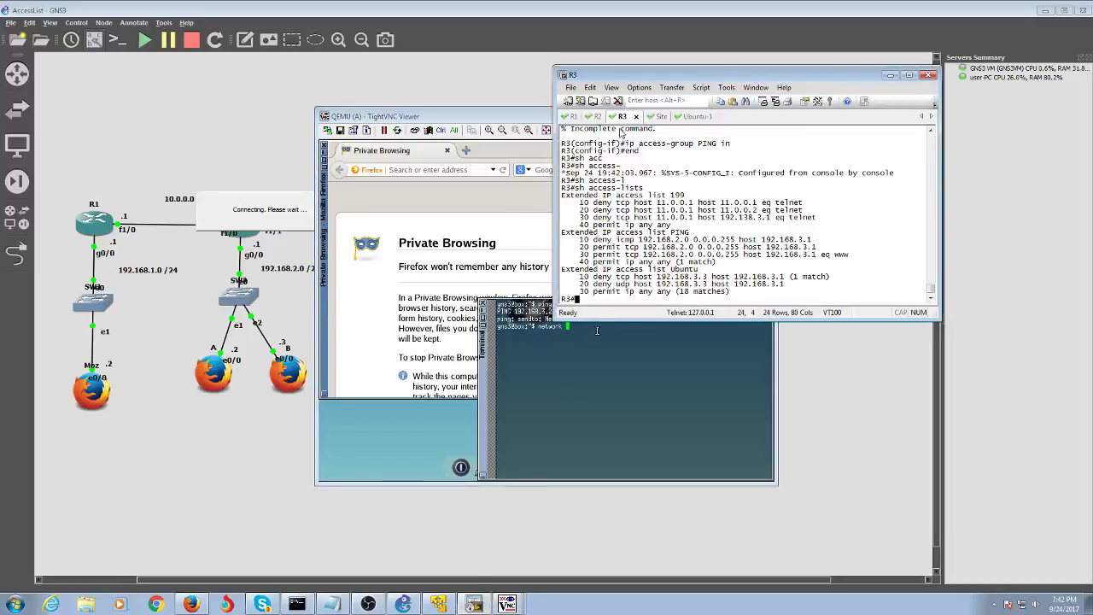
{"action": "left_click", "coordinate": [597, 116]}
{"action": "type", "text": "pi"}
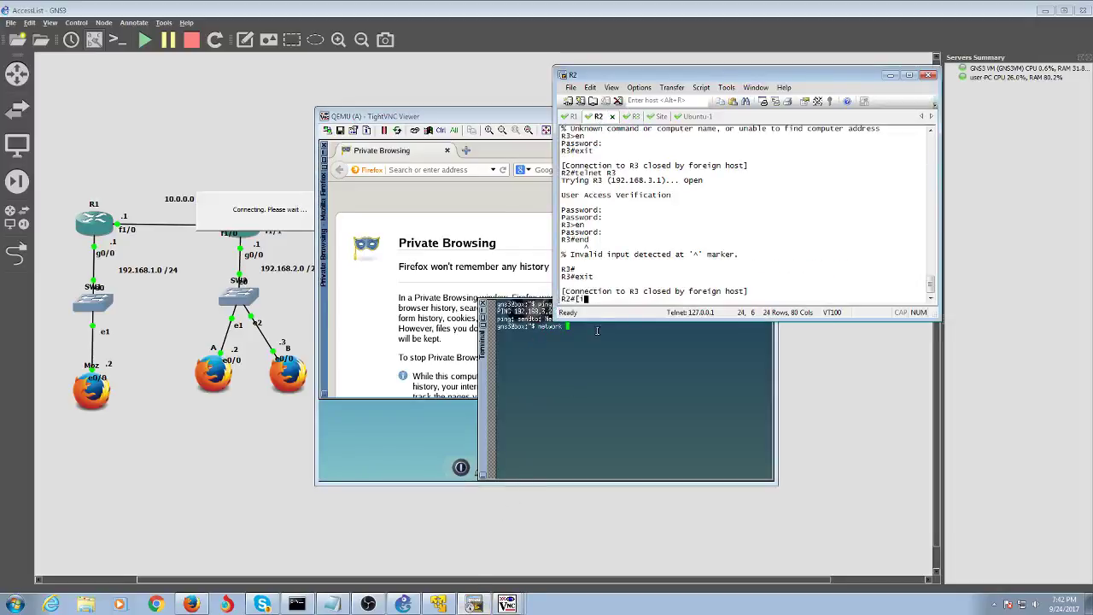
{"action": "type", "text": "ng 192.168.2.2"}
{"action": "key", "text": "Return"}
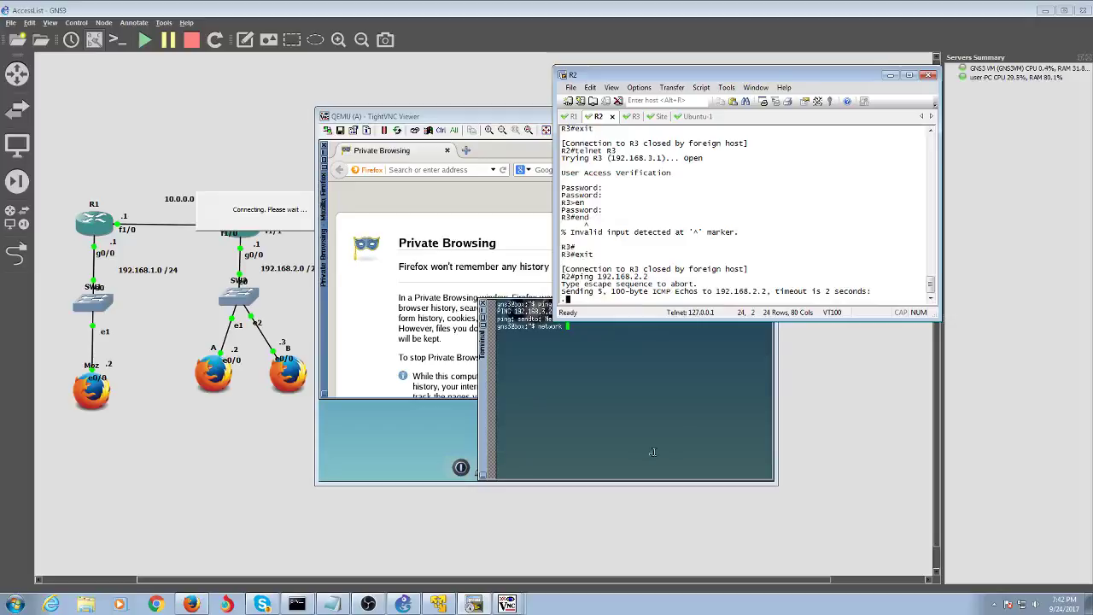
{"action": "left_click", "coordinate": [617, 374]}
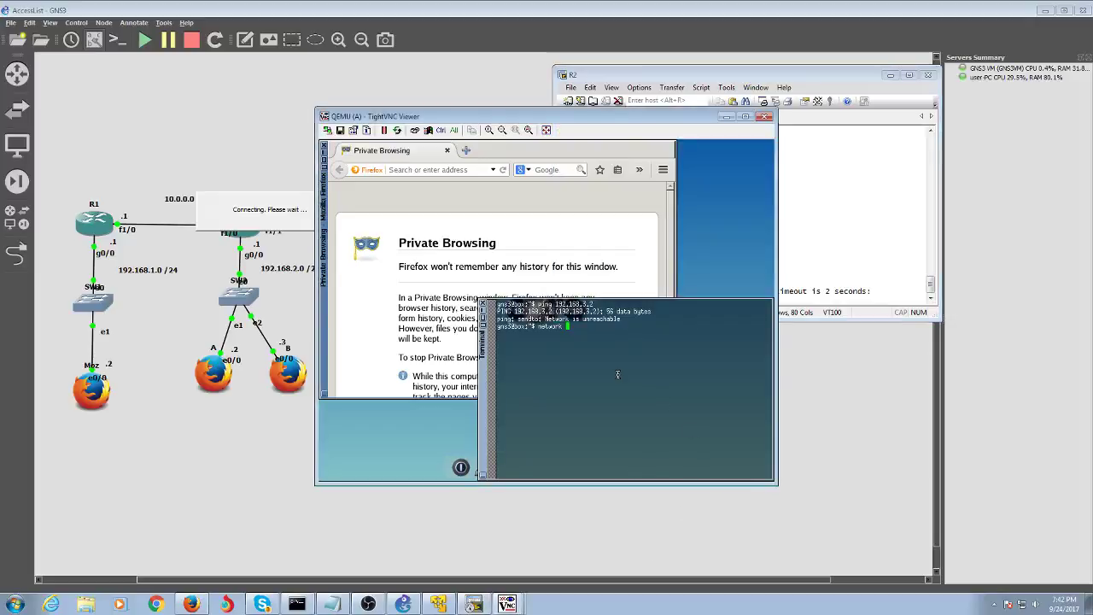
- In host A's network tool, set the IP address to 192.168.2.2 with mask 255.255.255.0
{"action": "type", "text": "network netw"}
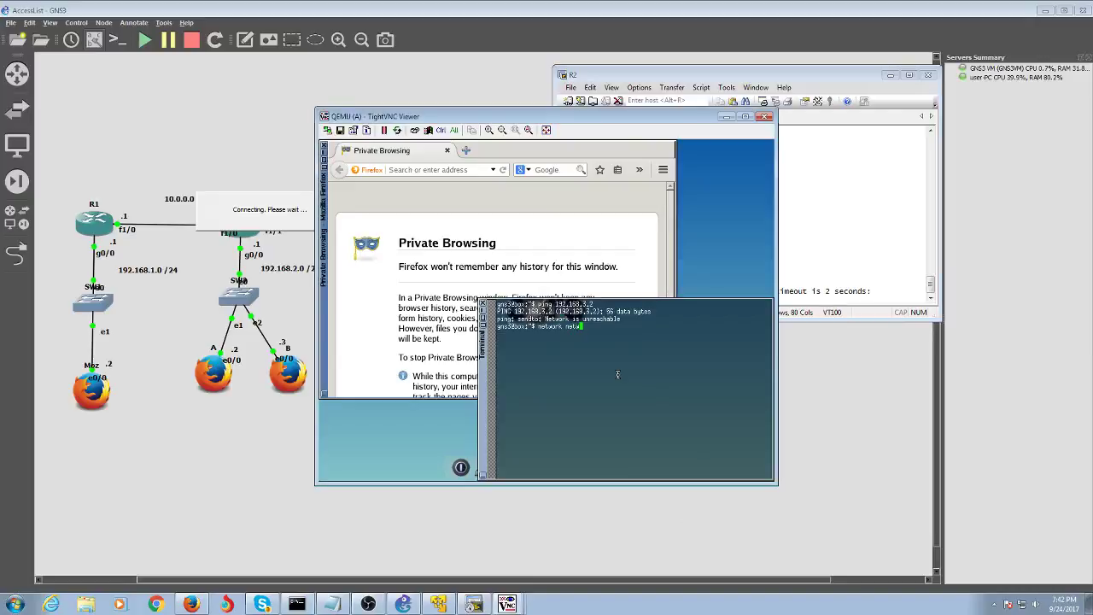
{"action": "key", "text": "BackSpace"}
{"action": "key", "text": "BackSpace"}
{"action": "key", "text": "BackSpace"}
{"action": "key", "text": "BackSpace"}
{"action": "key", "text": "Return"}
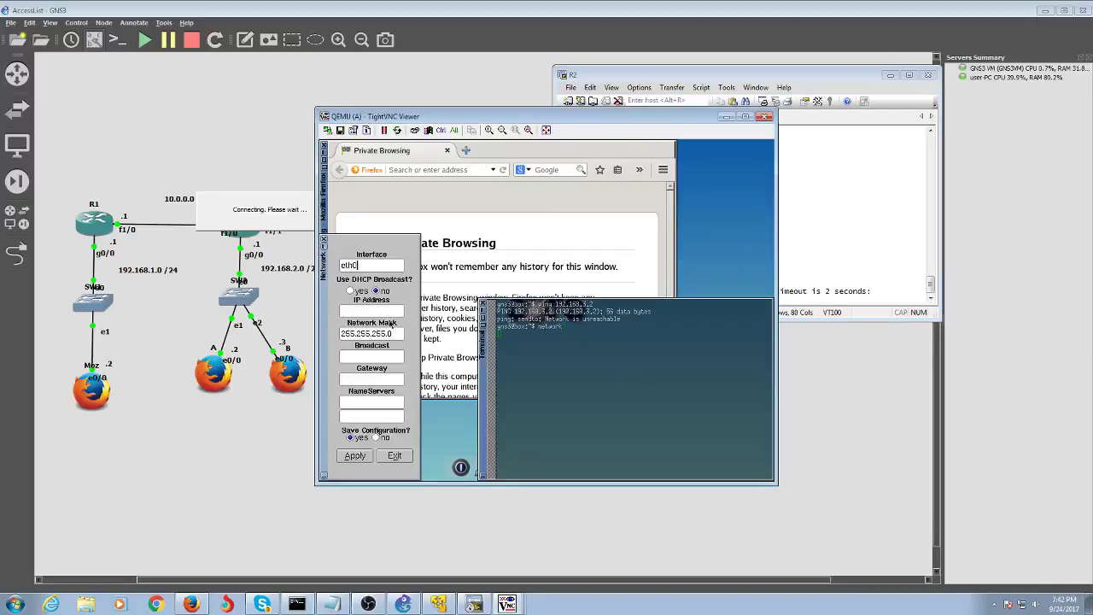
{"action": "left_click", "coordinate": [388, 312]}
{"action": "type", "text": "192.16"}
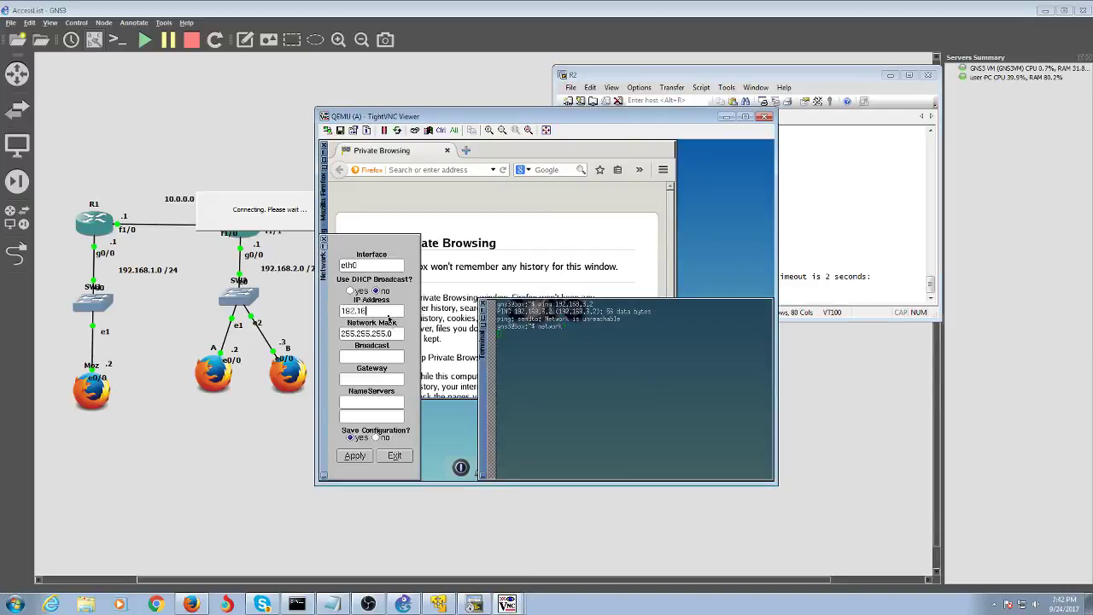
{"action": "type", "text": "8.2.2"}
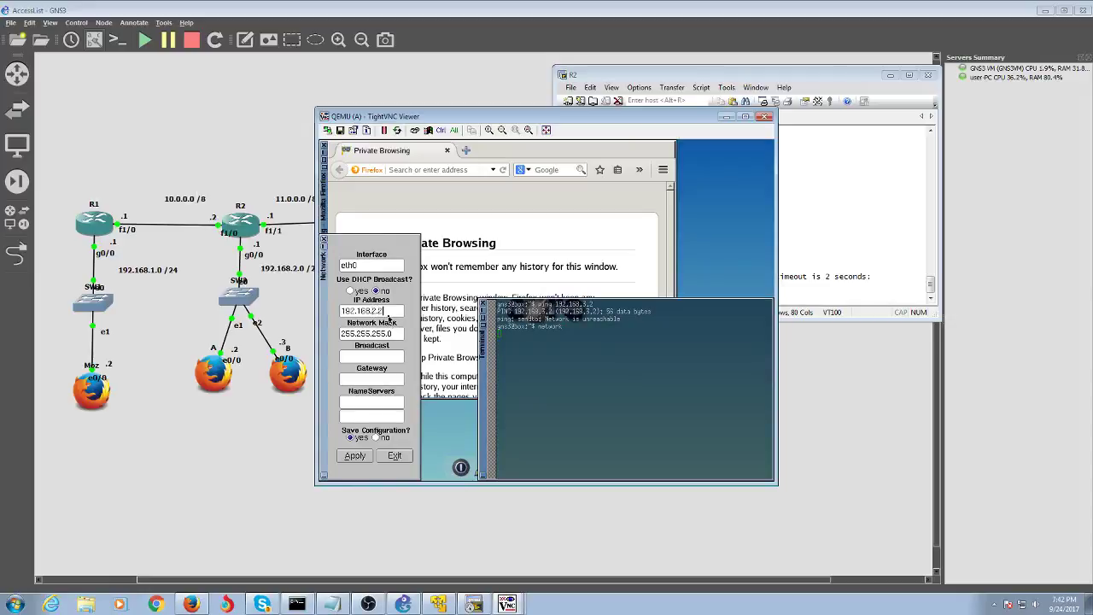
{"action": "key", "text": "Tab"}
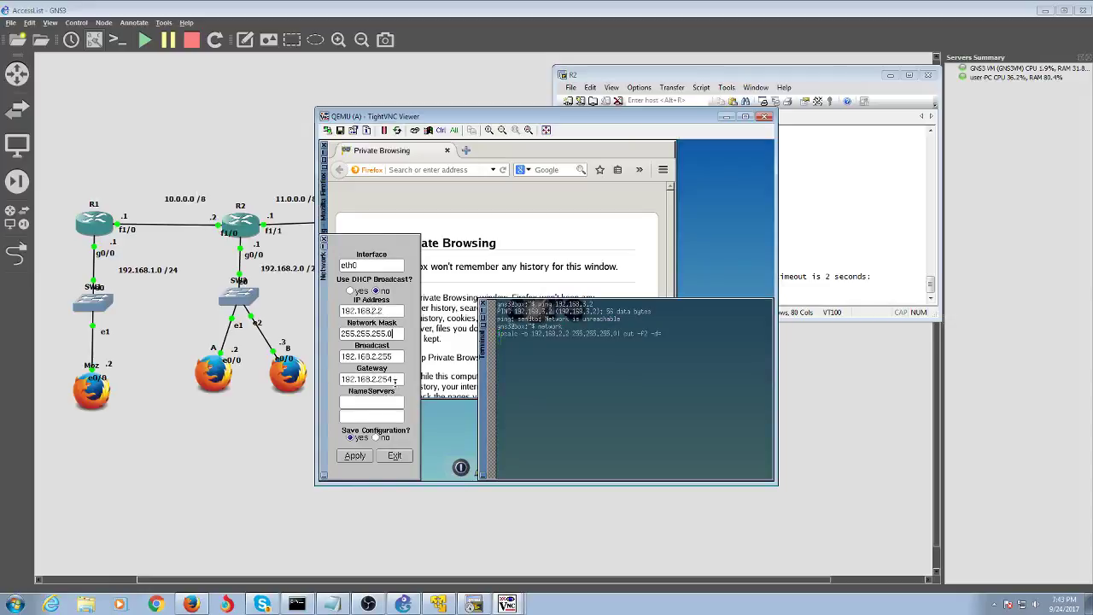
- Set gateway and name server to 192.168.2.1 and apply the settings
{"action": "left_click", "coordinate": [395, 380]}
{"action": "key", "text": "BackSpace"}
{"action": "key", "text": "BackSpace"}
{"action": "key", "text": "BackSpace"}
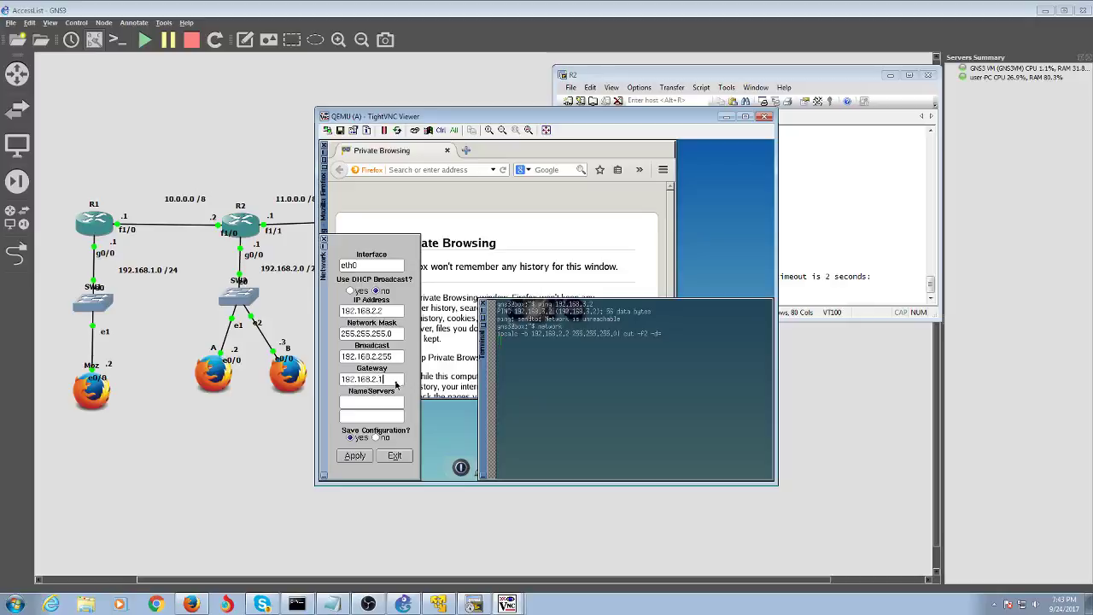
{"action": "left_click", "coordinate": [389, 409]}
{"action": "type", "text": "1920"}
{"action": "key", "text": "BackSpace"}
{"action": "type", "text": ".168.2.1"}
{"action": "left_click", "coordinate": [355, 455]}
{"action": "left_click", "coordinate": [394, 455]}
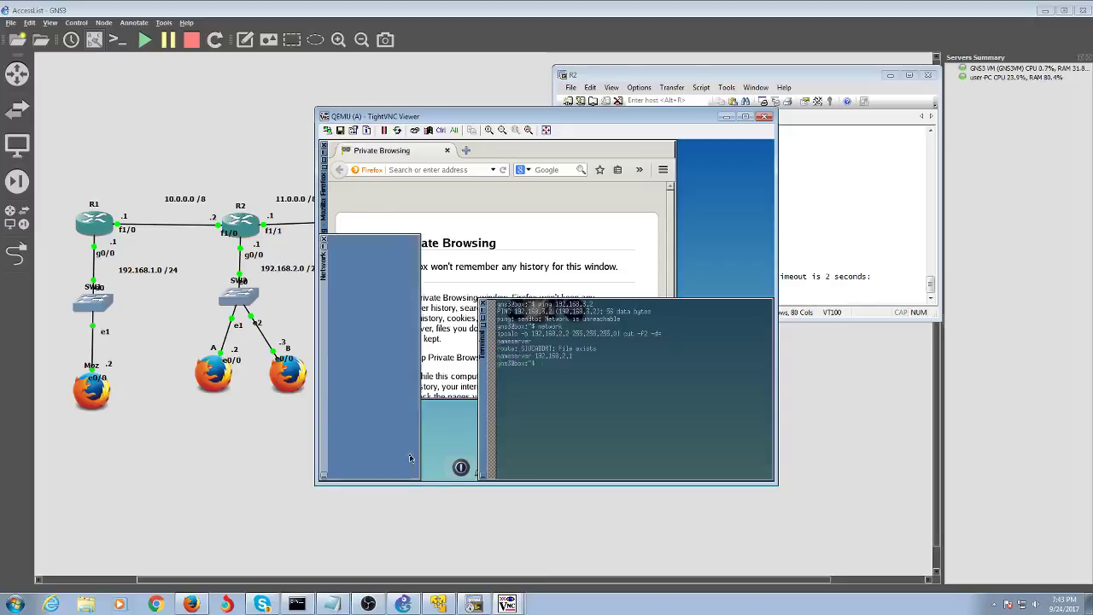
- Rerun the ping to 192.168.3.2 from host A and stop it to see 0% loss
{"action": "type", "text": "network"}
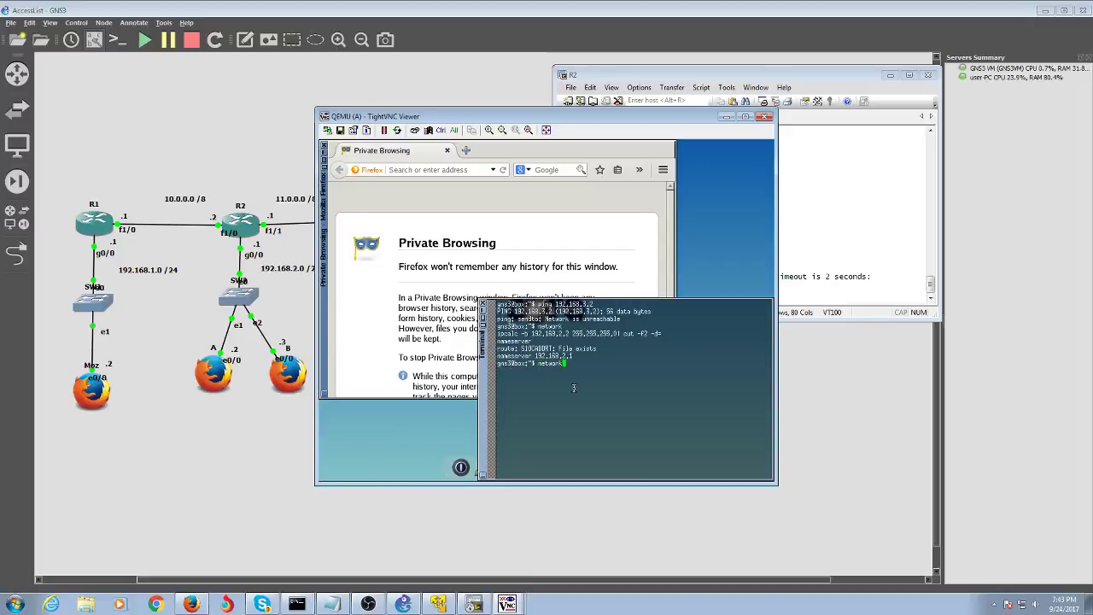
{"action": "key", "text": "Up"}
{"action": "key", "text": "Up"}
{"action": "key", "text": "Return"}
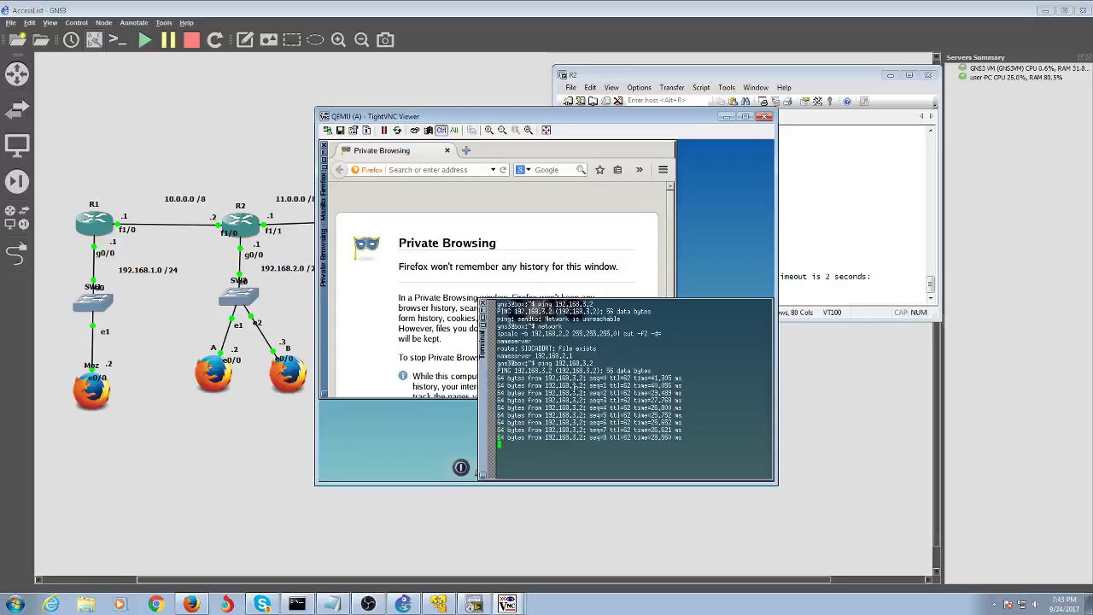
{"action": "key", "text": "ctrl+c"}
- Load 192.168.3.2 in Firefox to open its TurnKey initialization page
{"action": "left_click", "coordinate": [447, 169]}
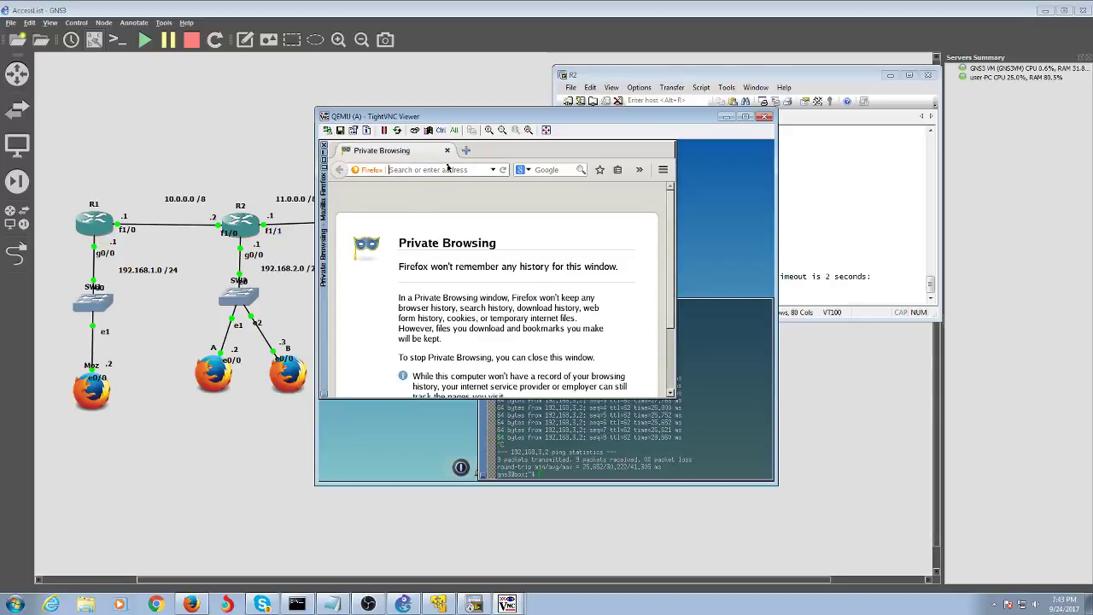
{"action": "type", "text": "192.168.3.2"}
{"action": "key", "text": "Return"}
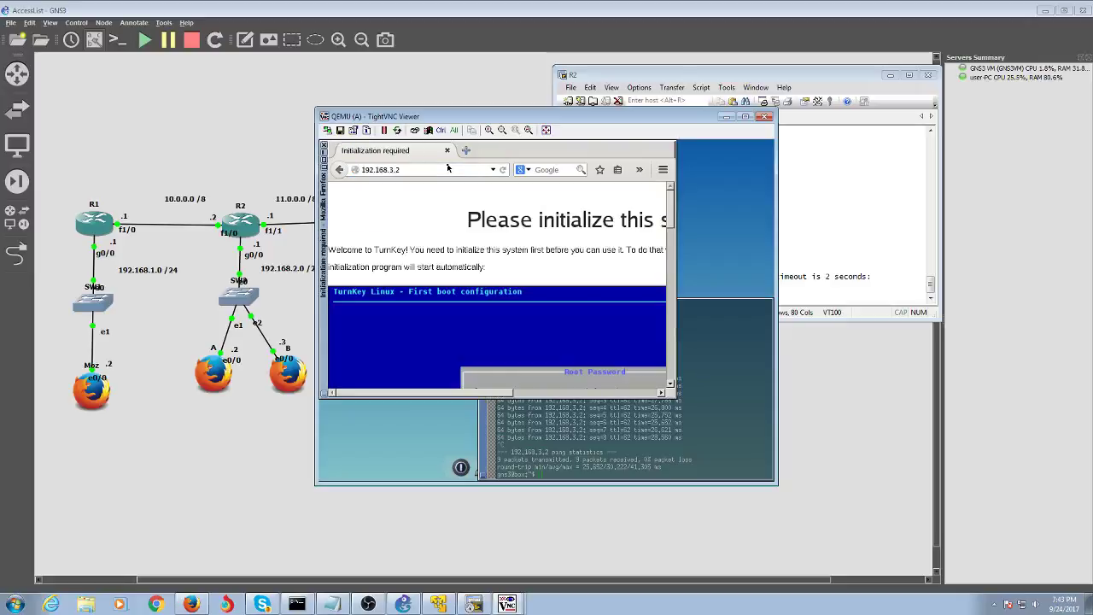
{"action": "left_click", "coordinate": [796, 158]}
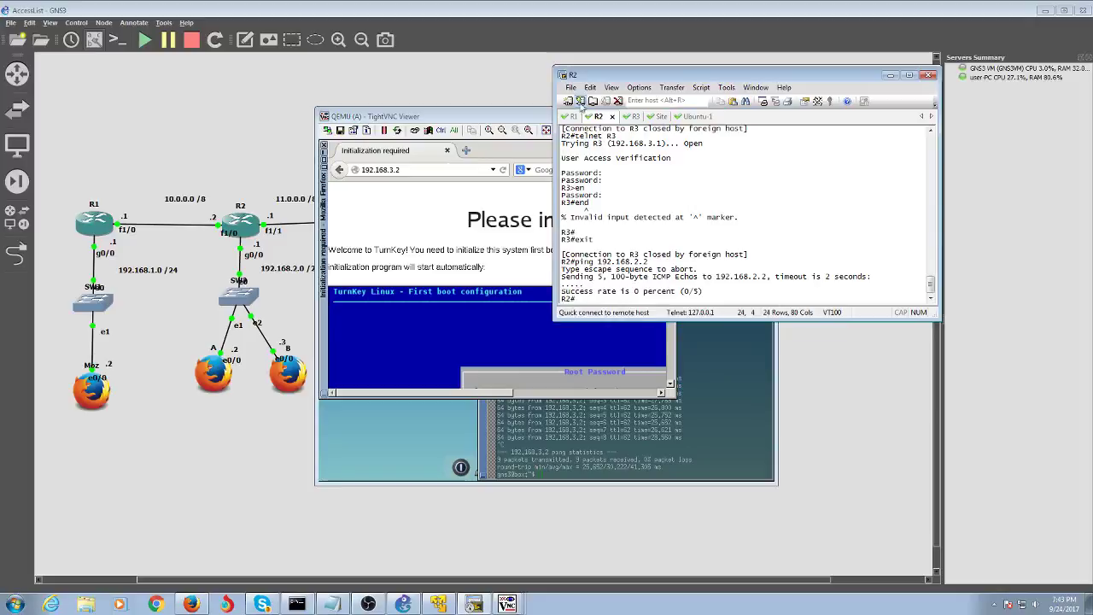
- Switch the console session to R3 to view its current access lists
{"action": "left_click", "coordinate": [632, 117]}
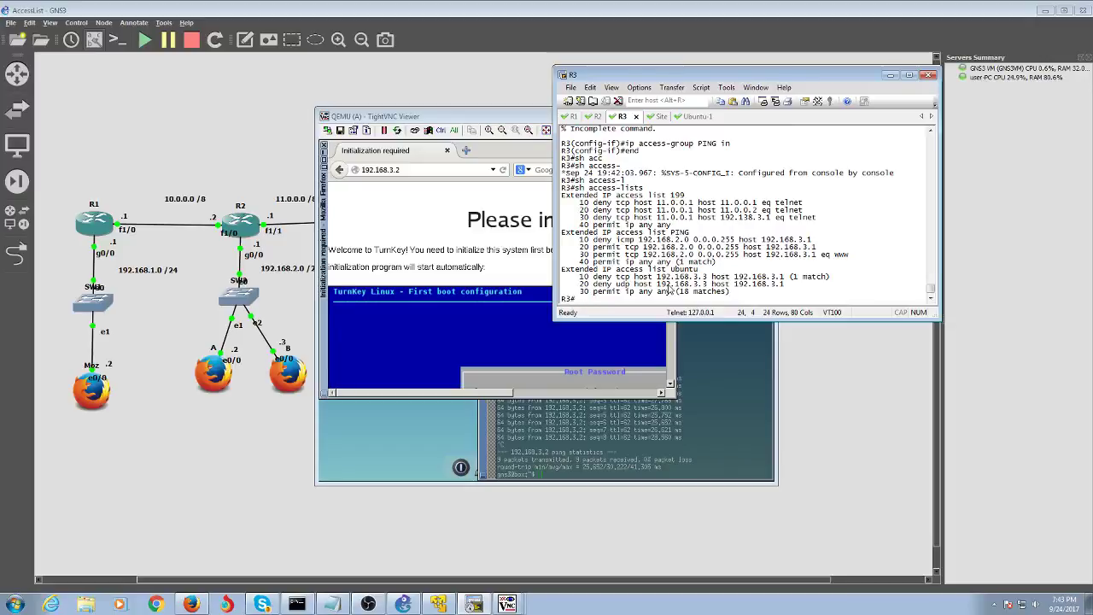
- In global configuration, delete R3's access list with 'no ip access-list extended PING'
{"action": "type", "text": "conf t"}
{"action": "key", "text": "Return"}
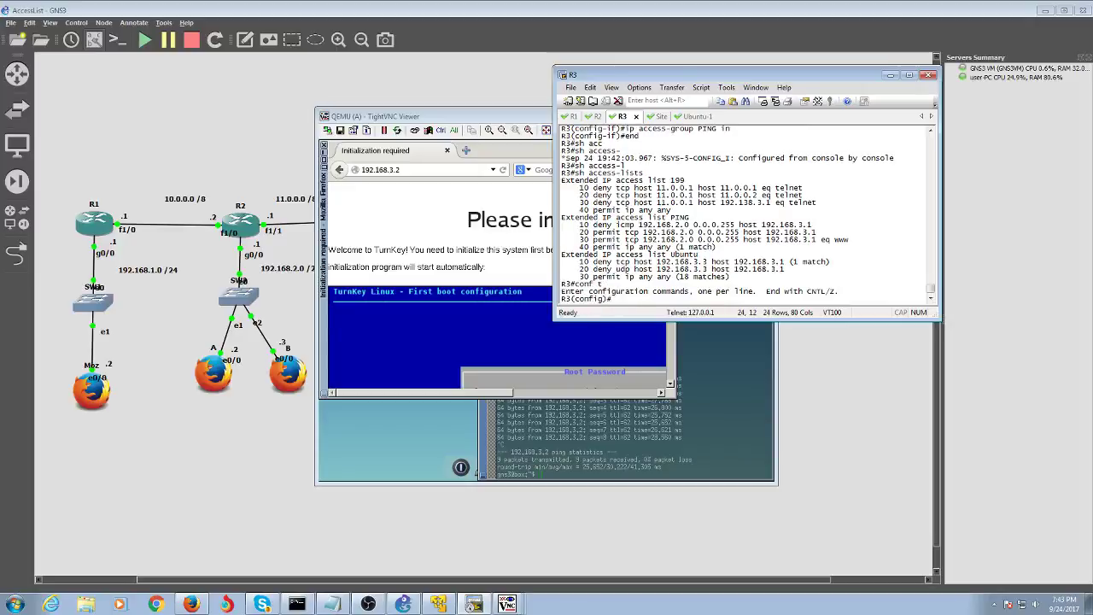
{"action": "type", "text": "np"}
{"action": "type", "text": " ip acce"}
{"action": "key", "text": "Tab"}
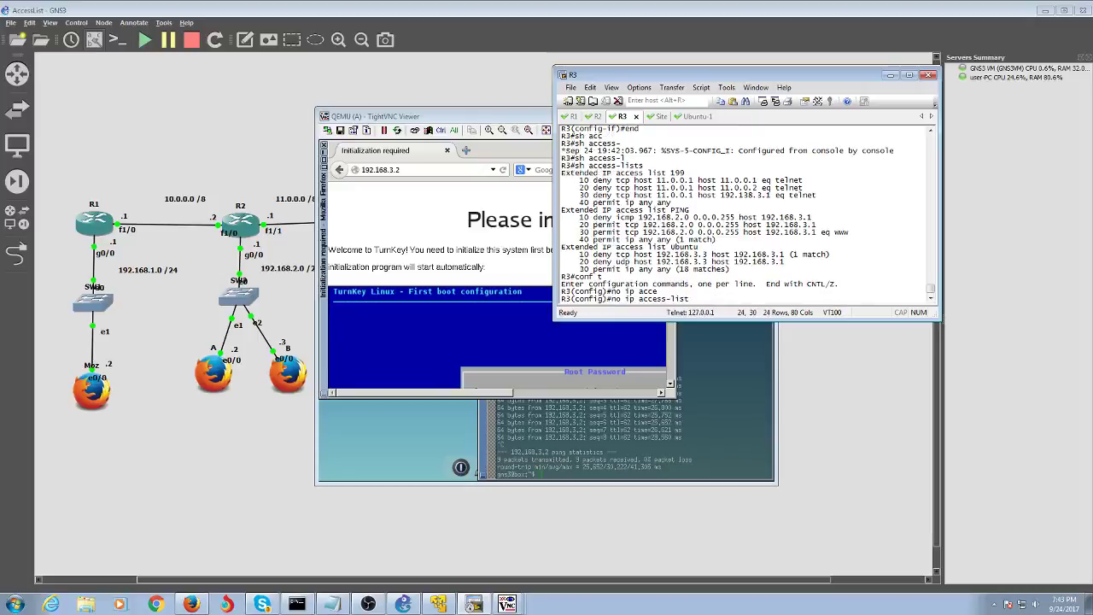
{"action": "type", "text": "PING"}
{"action": "key", "text": "Return"}
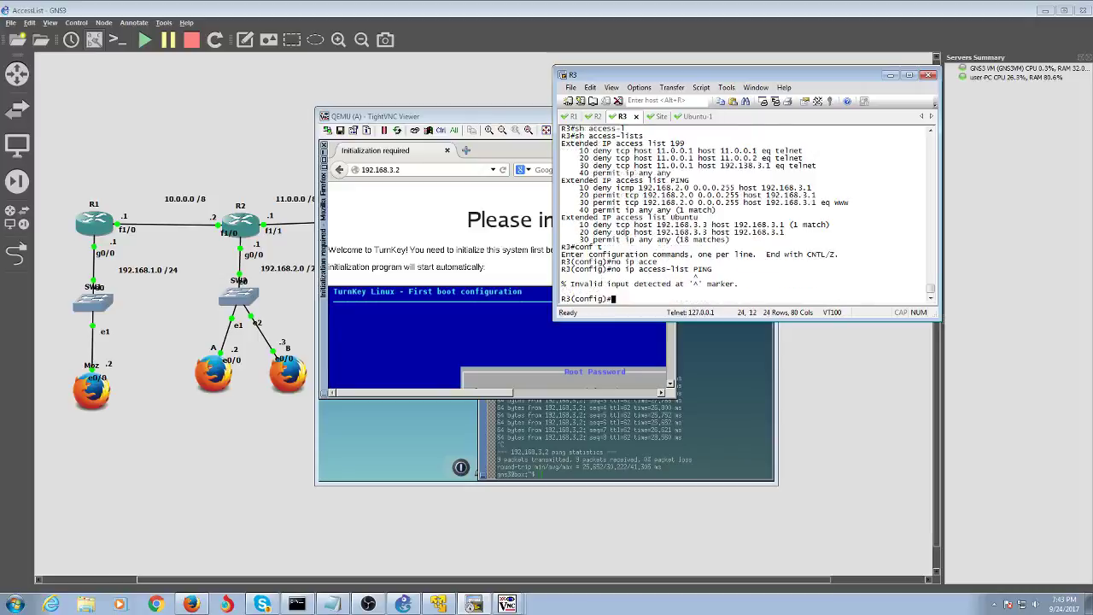
{"action": "key", "text": "Up"}
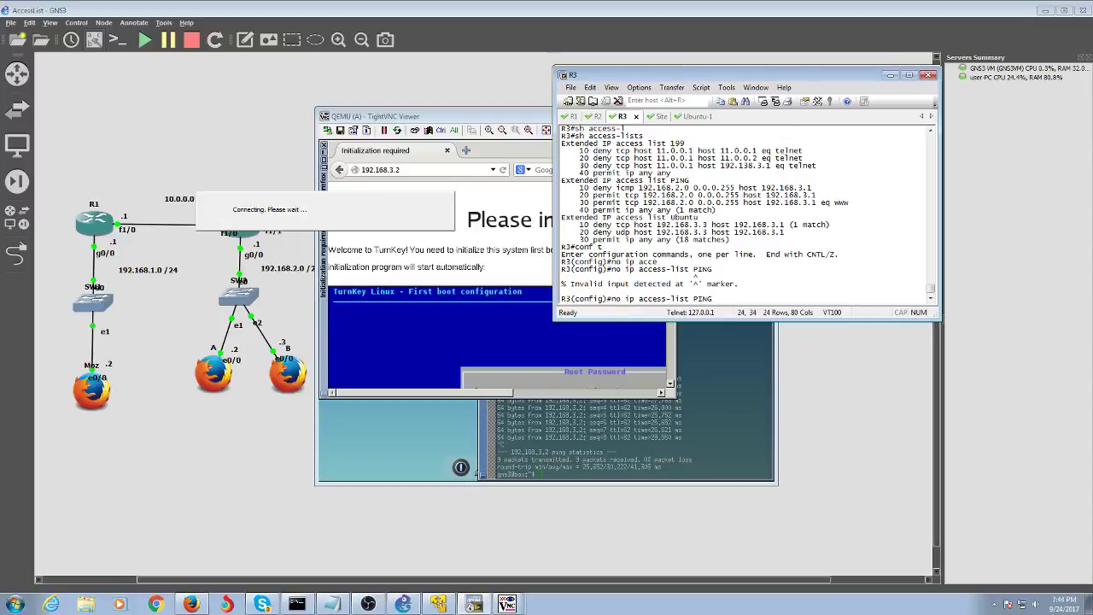
{"action": "key", "text": "BackSpace"}
{"action": "key", "text": "BackSpace"}
{"action": "key", "text": "BackSpace"}
{"action": "key", "text": "BackSpace"}
{"action": "key", "text": "BackSpace"}
{"action": "key", "text": "BackSpace"}
{"action": "key", "text": "BackSpace"}
{"action": "key", "text": "BackSpace"}
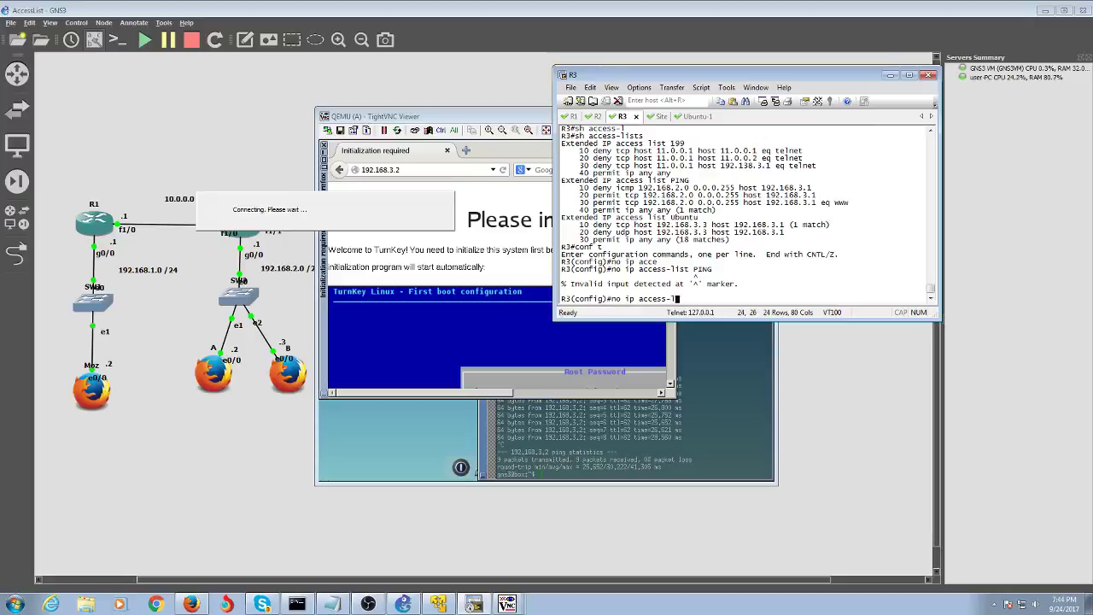
{"action": "type", "text": "list ex"}
{"action": "key", "text": "Tab"}
{"action": "type", "text": "PING"}
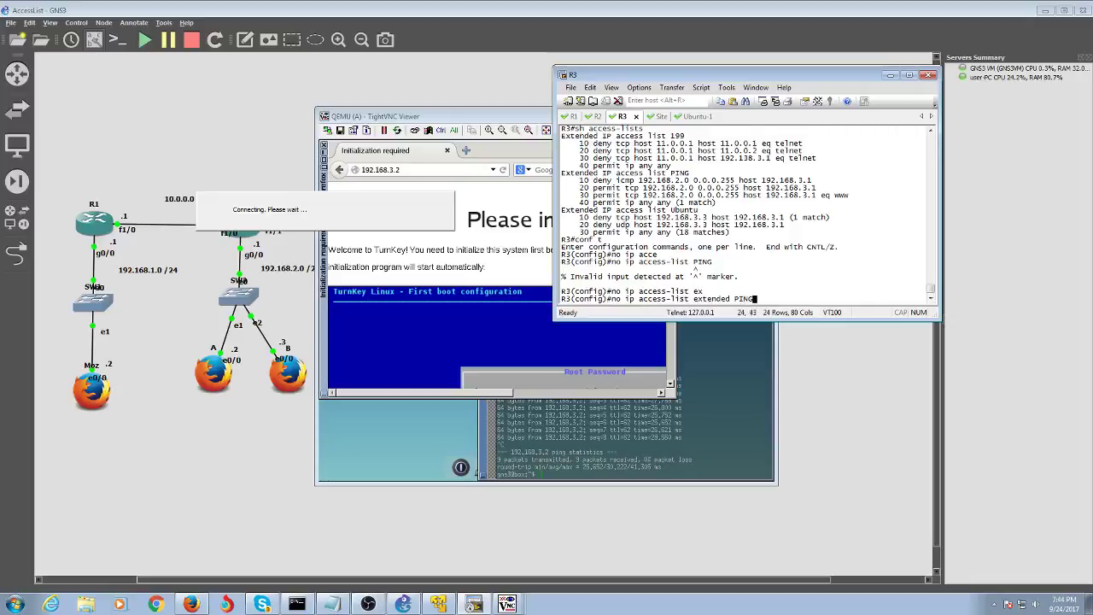
{"action": "key", "text": "Return"}
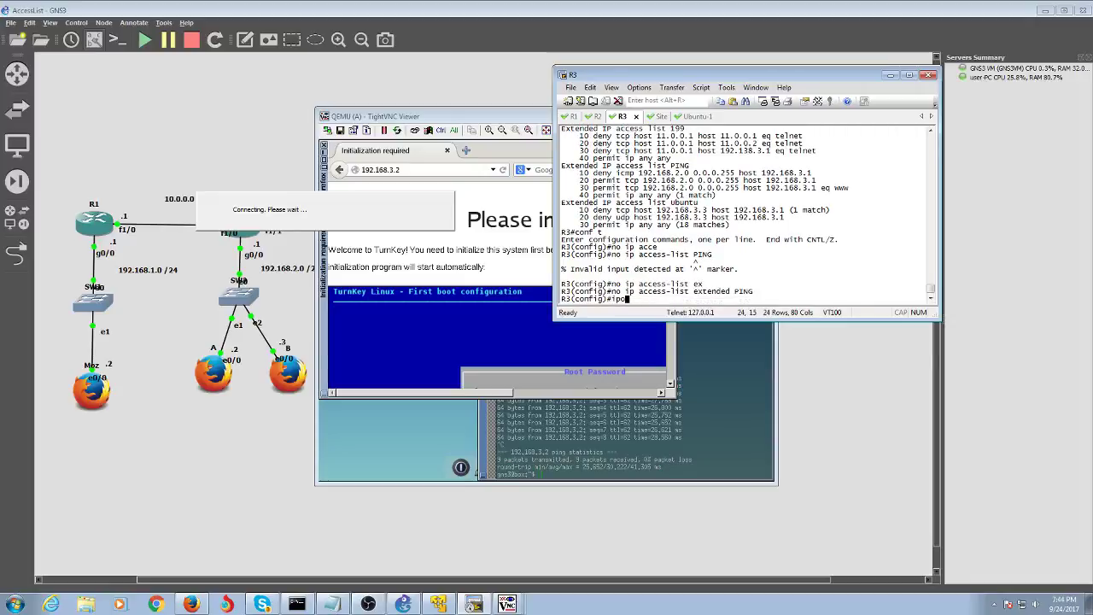
- Enter 'ip access-list extended PING' to start defining the list again
{"action": "key", "text": "Up"}
{"action": "key", "text": "Left"}
{"action": "key", "text": "Left"}
{"action": "key", "text": "Left"}
{"action": "key", "text": "Left"}
{"action": "key", "text": "Left"}
{"action": "key", "text": "Left"}
{"action": "key", "text": "Left"}
{"action": "key", "text": "Left"}
{"action": "key", "text": "Left"}
{"action": "key", "text": "Left"}
{"action": "key", "text": "Left"}
{"action": "key", "text": "Left"}
{"action": "key", "text": "Left"}
{"action": "key", "text": "Left"}
{"action": "key", "text": "Left"}
{"action": "key", "text": "Left"}
{"action": "key", "text": "Left"}
{"action": "key", "text": "Left"}
{"action": "key", "text": "Left"}
{"action": "key", "text": "Left"}
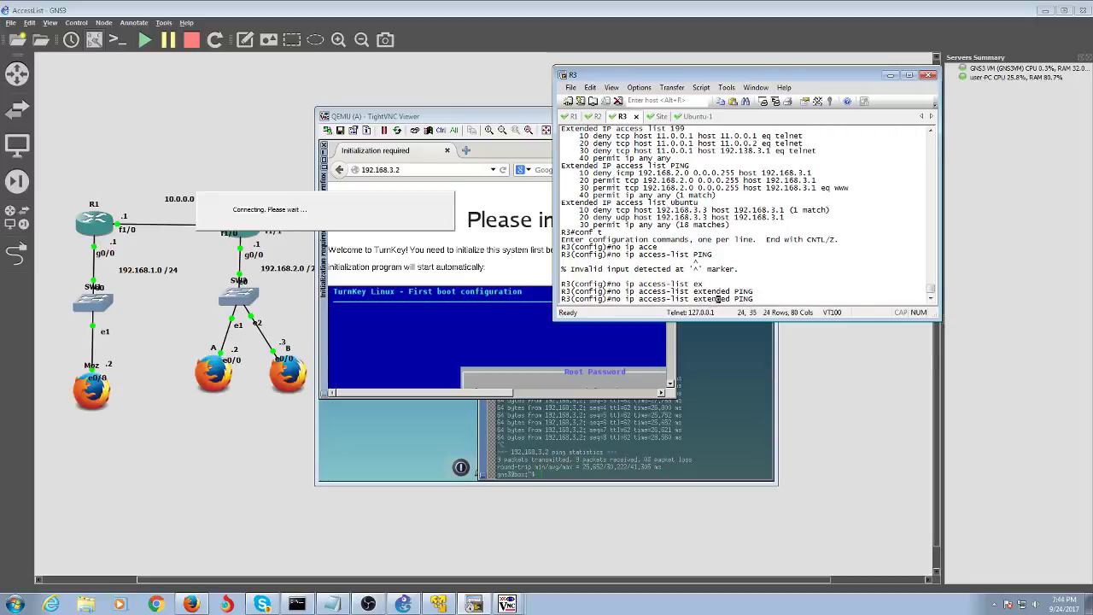
{"action": "key", "text": "BackSpace"}
{"action": "key", "text": "BackSpace"}
{"action": "key", "text": "Delete"}
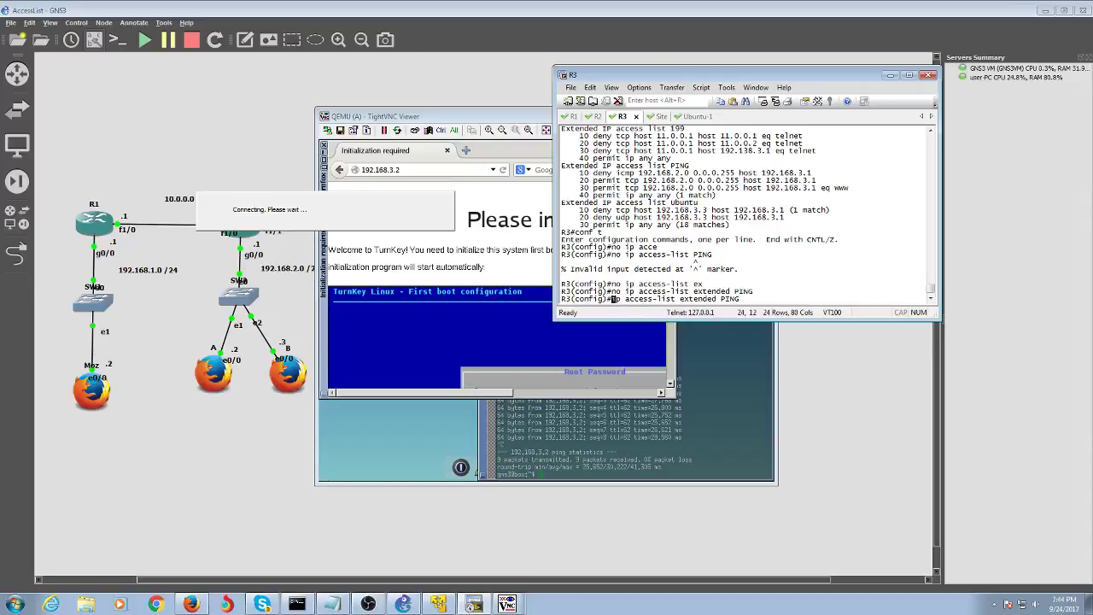
{"action": "key", "text": "Return"}
- Add 'deny icmp 192.168.2.0 0.0.0.255 host 192.168.3.2' to PING
{"action": "type", "text": "deny"}
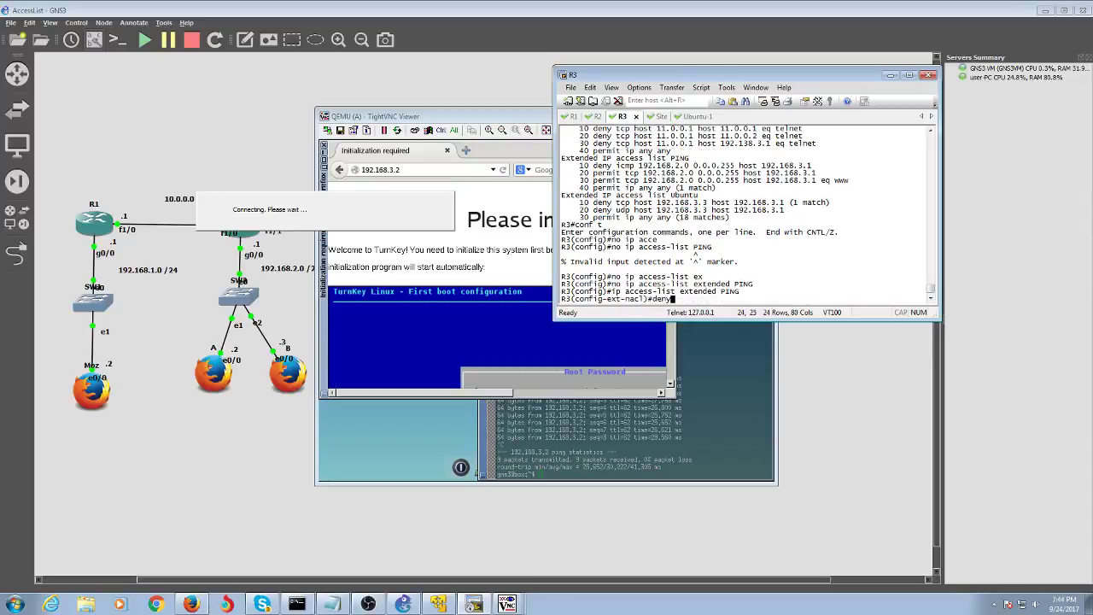
{"action": "scroll", "coordinate": [677, 247], "scroll_direction": "up", "scroll_amount": 2}
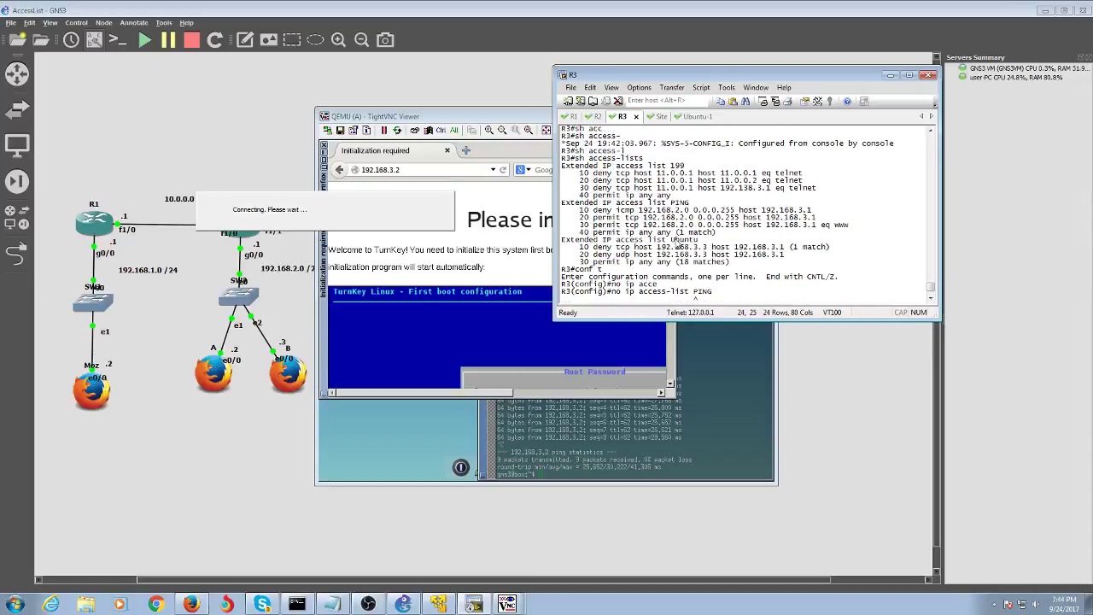
{"action": "scroll", "coordinate": [677, 248], "scroll_direction": "down", "scroll_amount": 2}
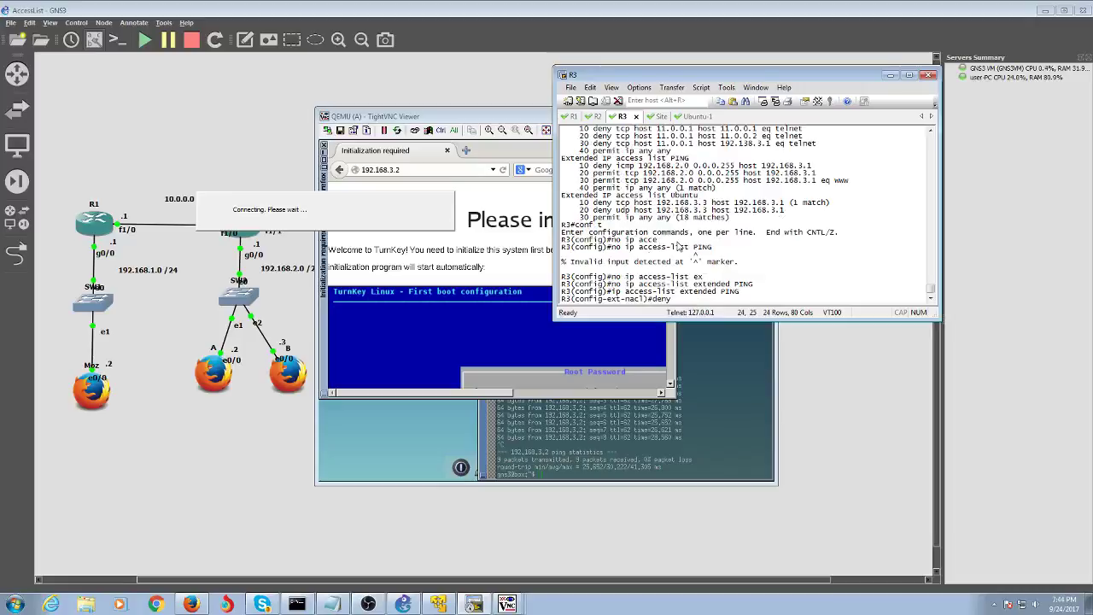
{"action": "type", "text": "icmp "}
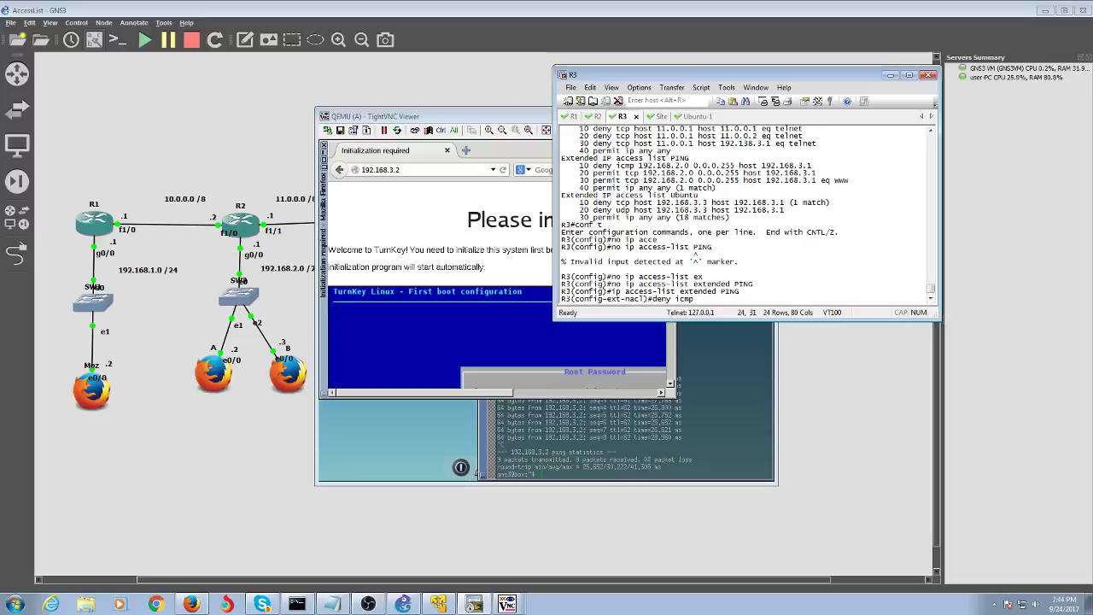
{"action": "type", "text": " 192.168.2.0 0.0.0.255"}
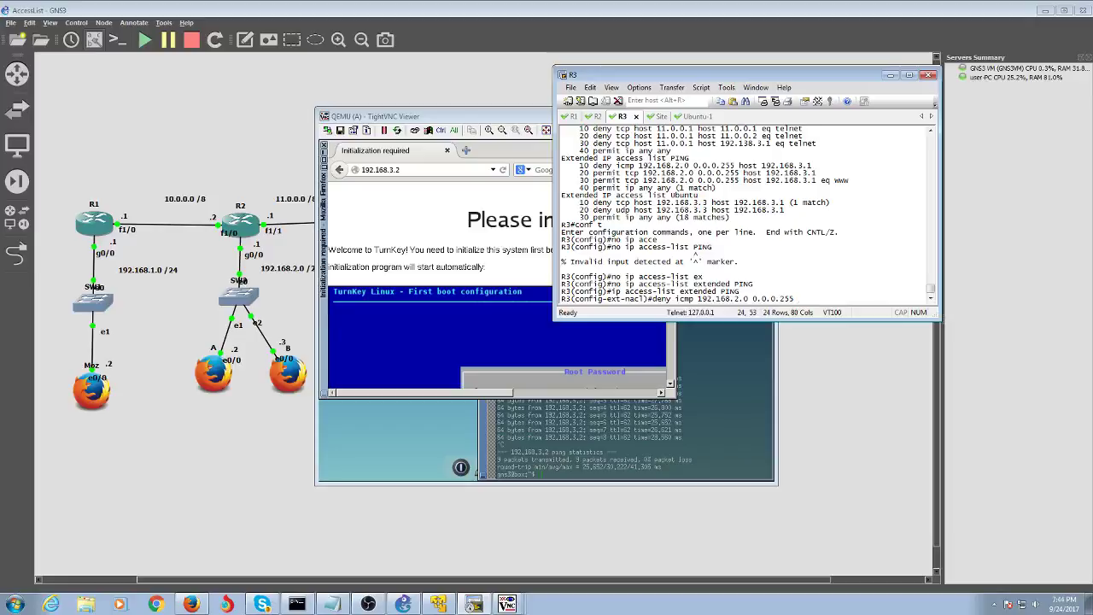
{"action": "type", "text": "hos"}
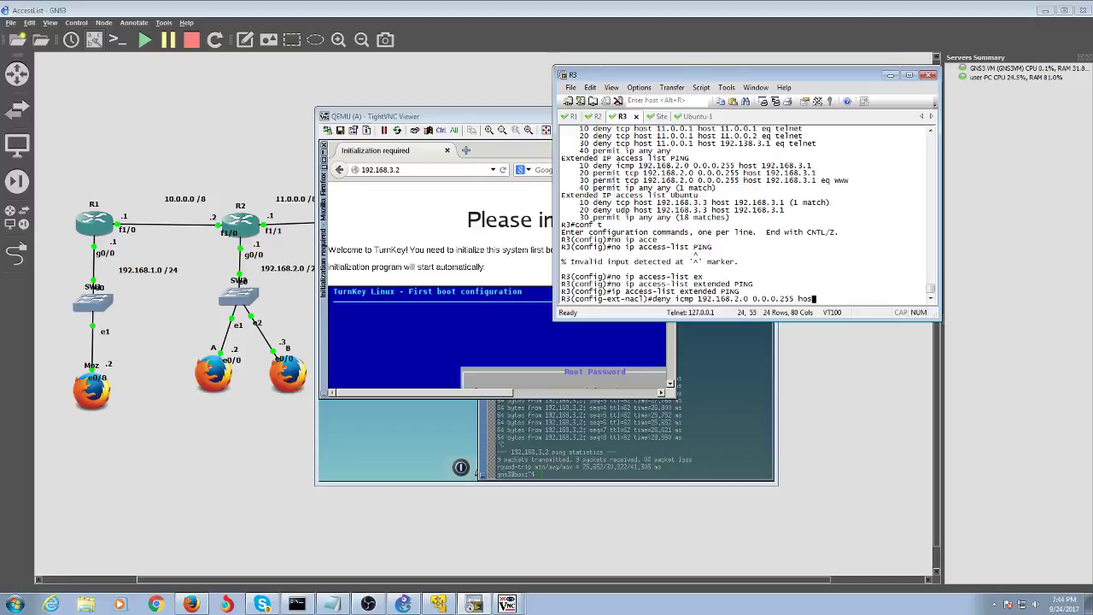
{"action": "type", "text": "t 192.168.3.2 eq w"}
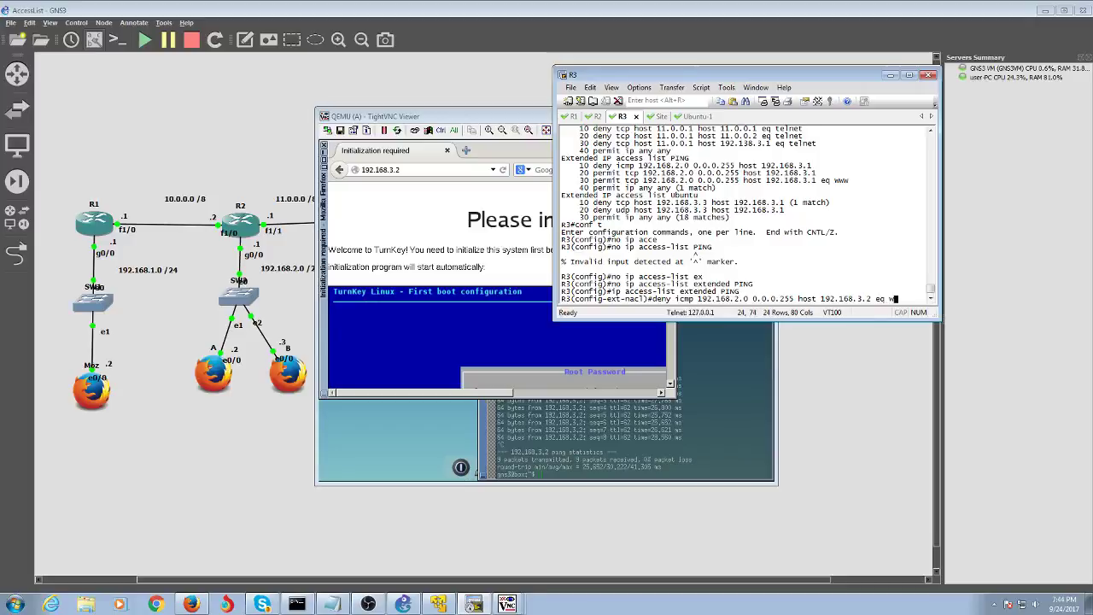
{"action": "type", "text": "ww"}
{"action": "key", "text": "Return"}
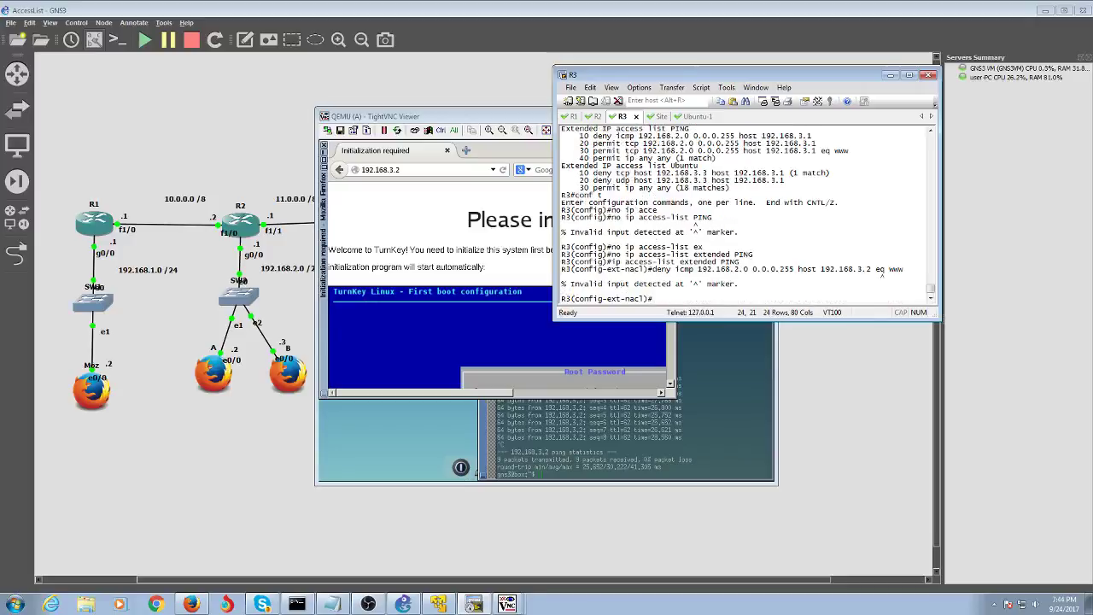
{"action": "key", "text": "Up"}
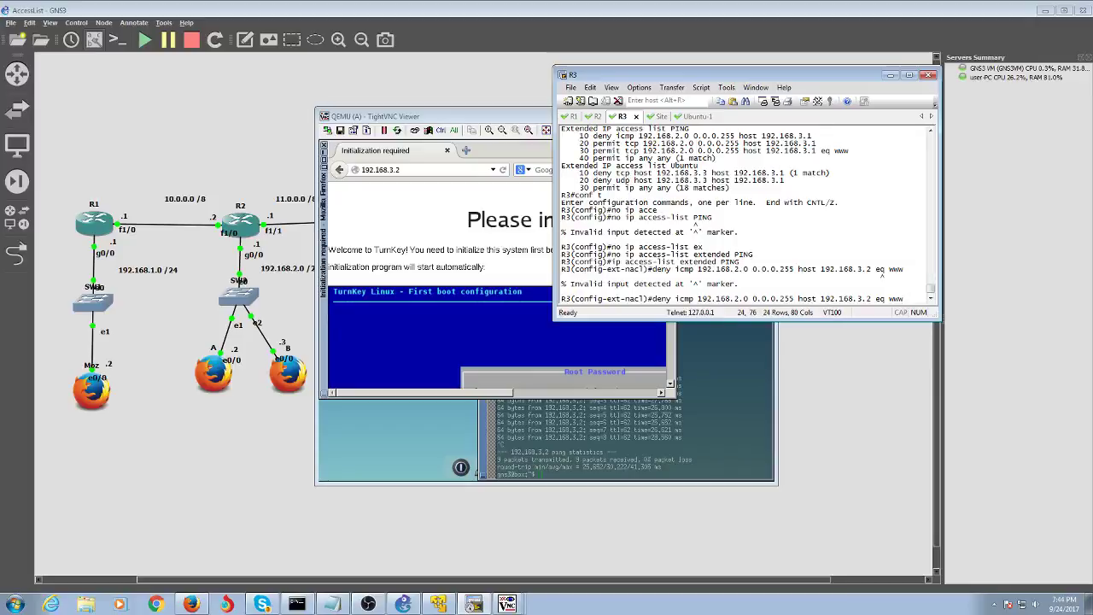
{"action": "key", "text": "BackSpace"}
{"action": "key", "text": "BackSpace"}
{"action": "key", "text": "BackSpace"}
{"action": "key", "text": "BackSpace"}
{"action": "key", "text": "BackSpace"}
{"action": "key", "text": "BackSpace"}
{"action": "key", "text": "BackSpace"}
{"action": "type", "text": "?"}
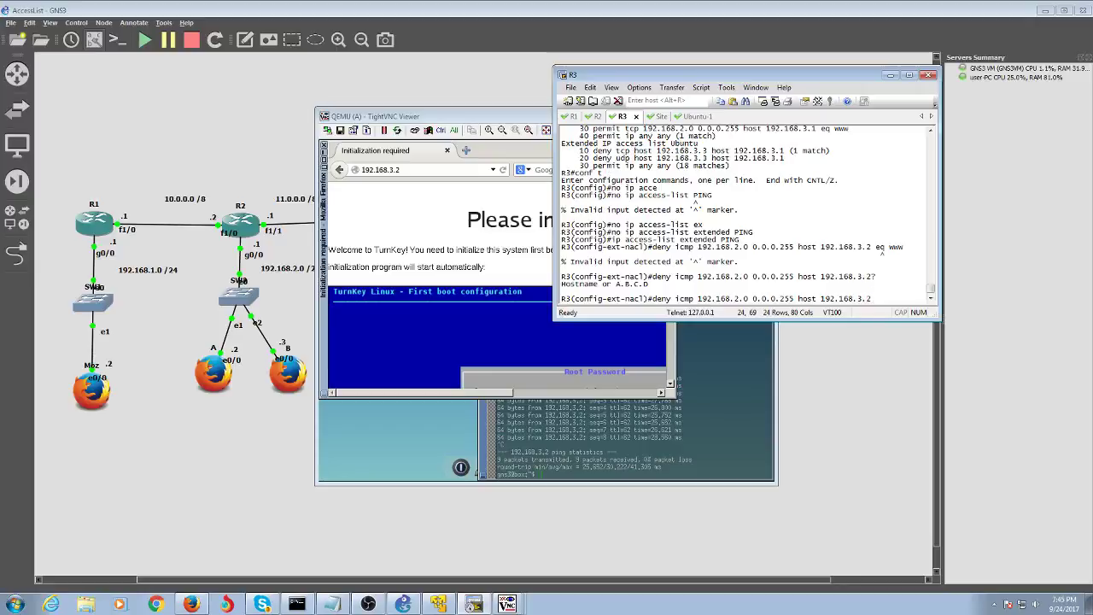
{"action": "key", "text": "Return"}
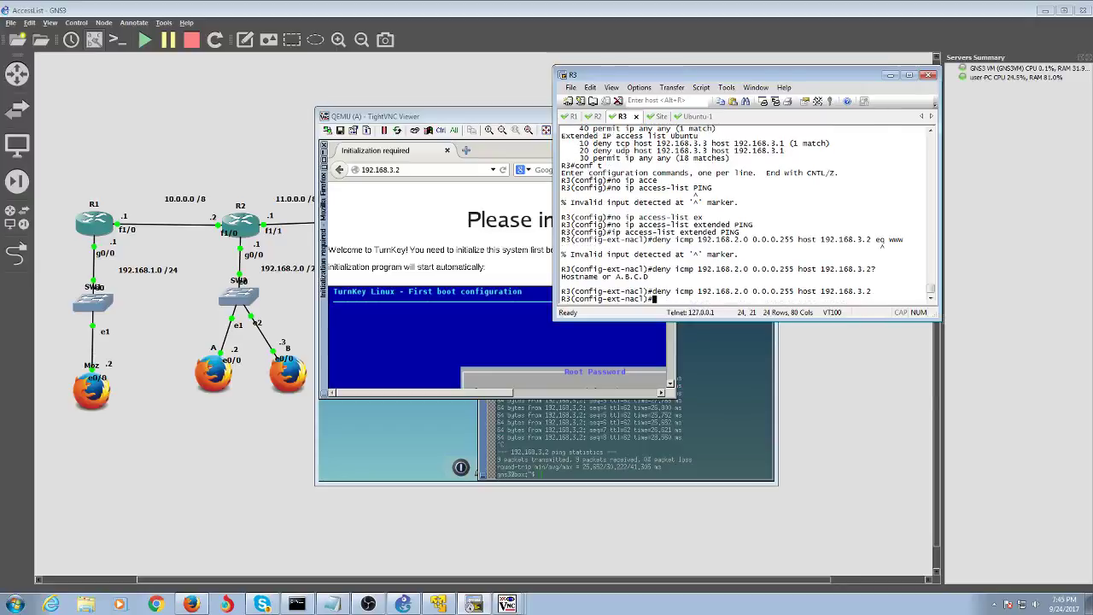
- Add 'permit ip any any' to PING and leave configuration mode
{"action": "type", "text": "permit ip any any"}
{"action": "key", "text": "Return"}
{"action": "type", "text": "end"}
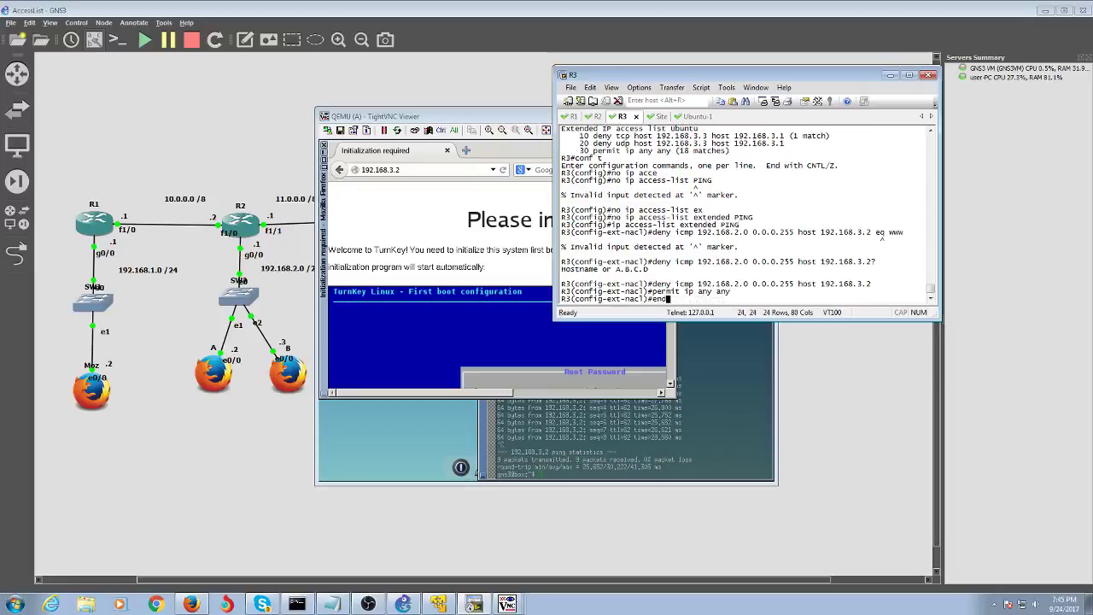
{"action": "key", "text": "Return"}
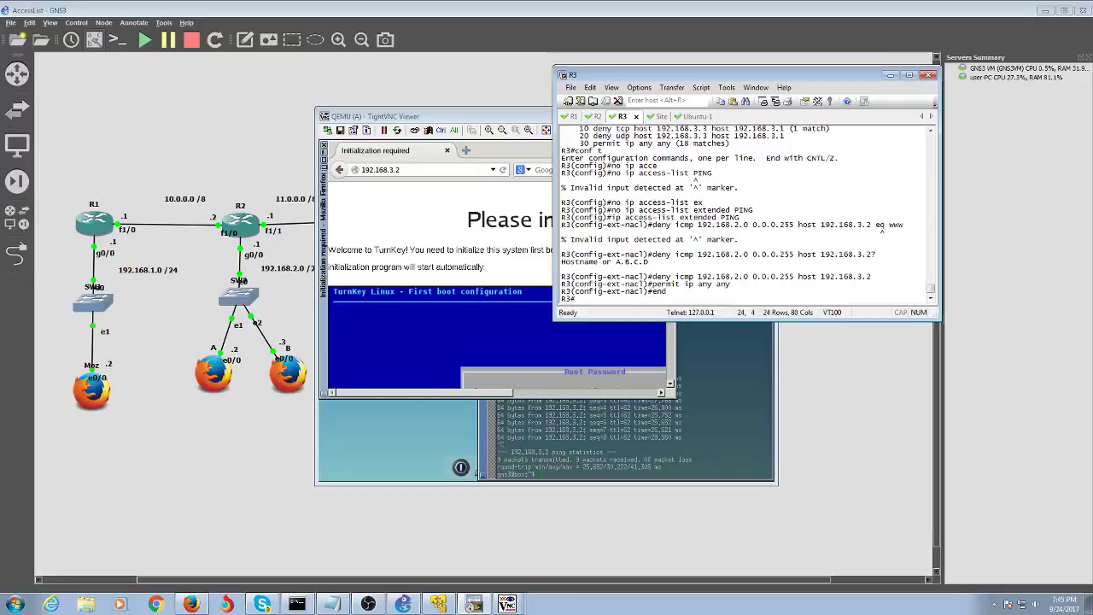
- Show the access-related lines of R3's running config with 'show run | s access'
{"action": "type", "text": "sh acc"}
{"action": "key", "text": "Tab"}
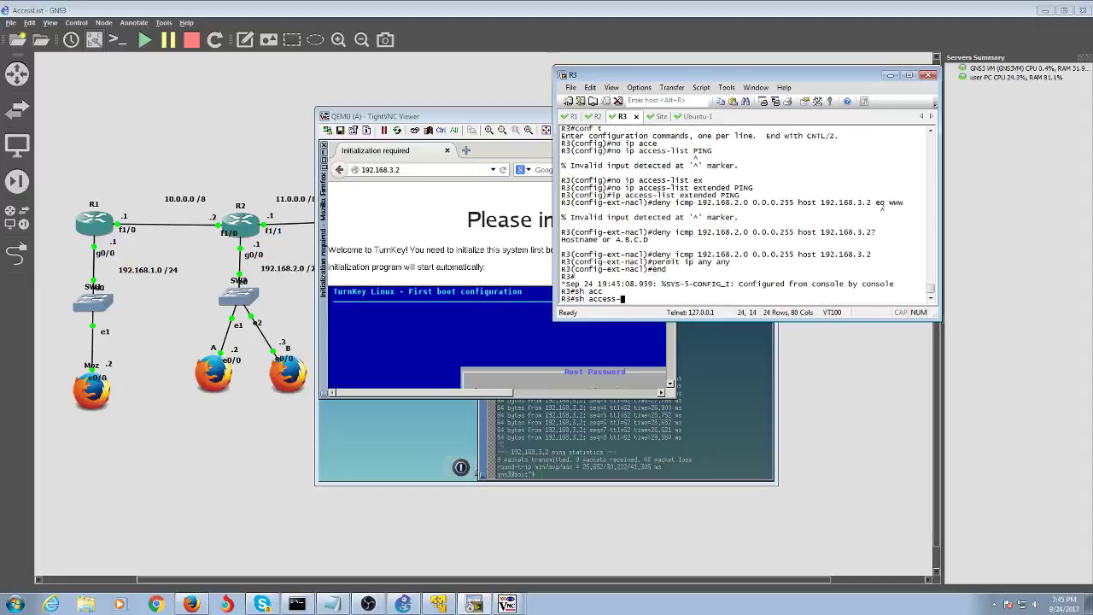
{"action": "type", "text": "gr"}
{"action": "key", "text": "Tab"}
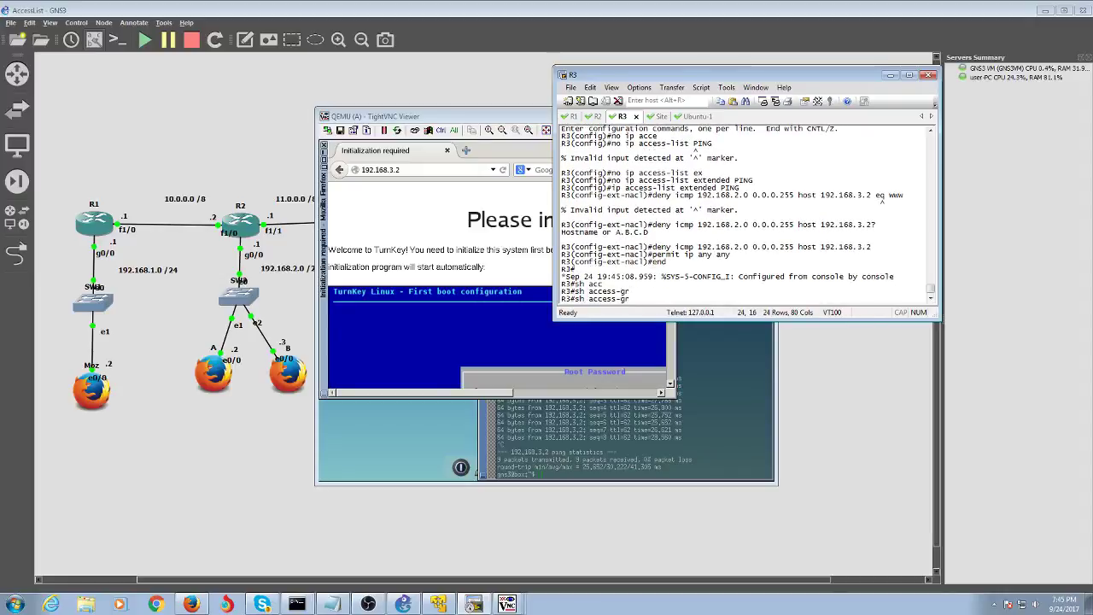
{"action": "key", "text": "BackSpace"}
{"action": "key", "text": "BackSpace"}
{"action": "key", "text": "BackSpace"}
{"action": "key", "text": "BackSpace"}
{"action": "key", "text": "BackSpace"}
{"action": "key", "text": "BackSpace"}
{"action": "key", "text": "BackSpace"}
{"action": "key", "text": "BackSpace"}
{"action": "key", "text": "BackSpace"}
{"action": "type", "text": "run "}
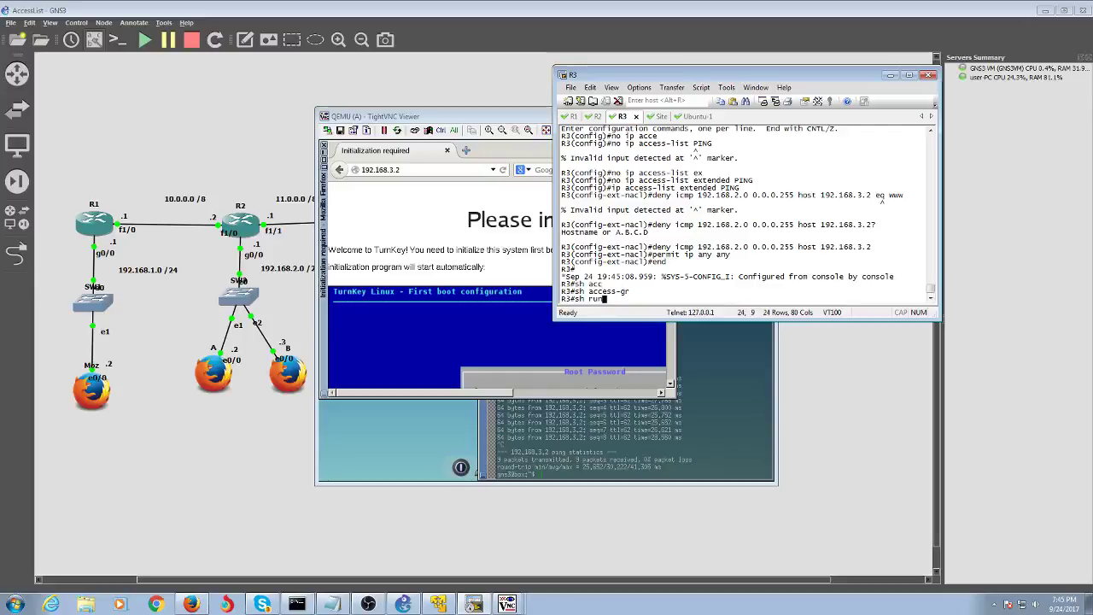
{"action": "type", "text": "| s access"}
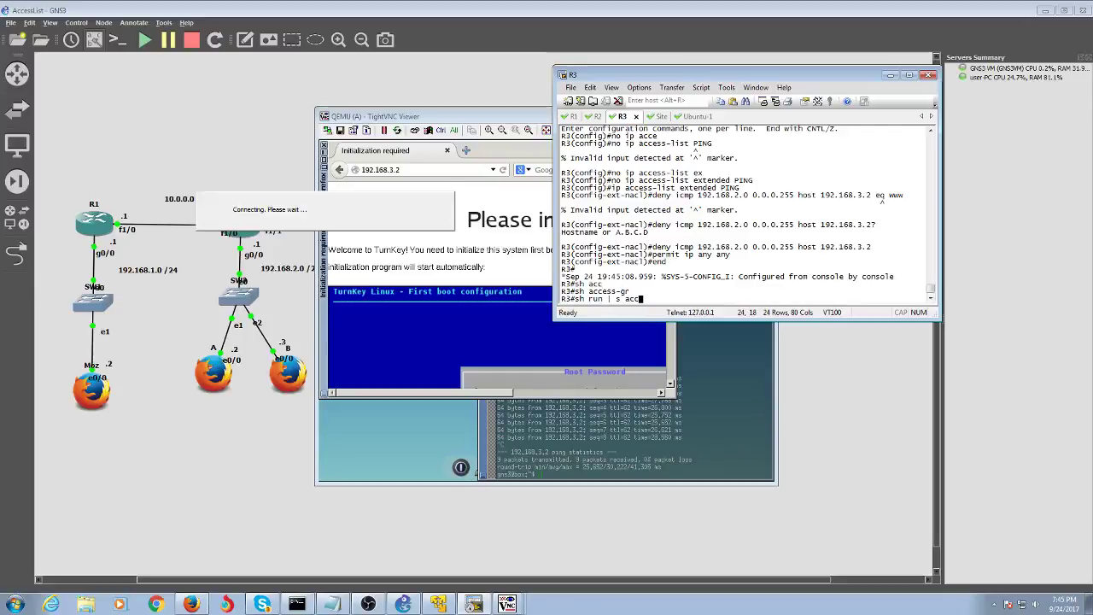
{"action": "key", "text": "Return"}
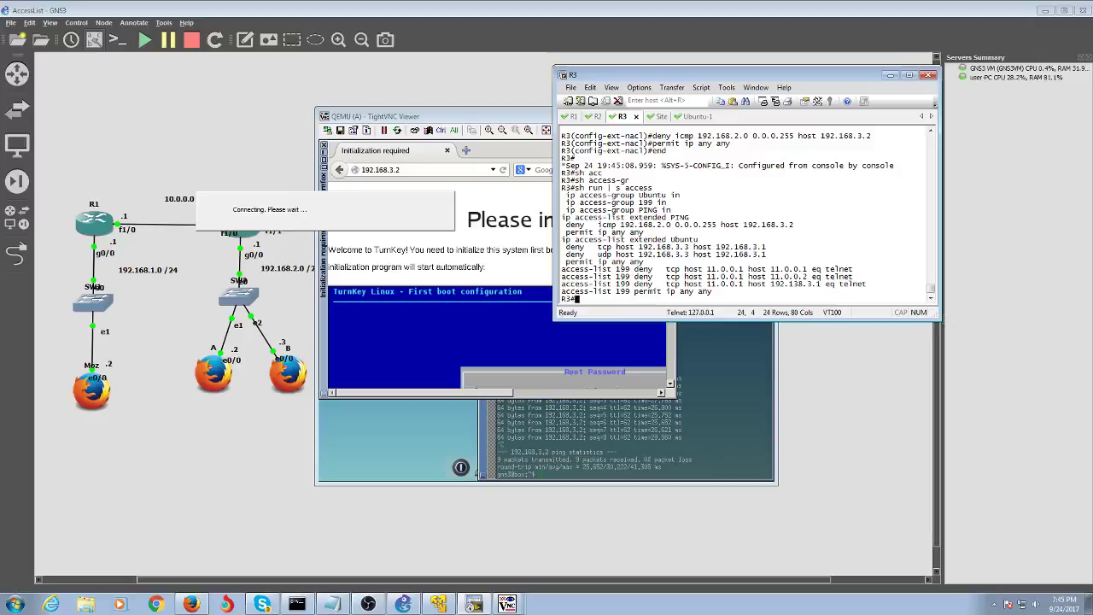
- Run 'show run | b access' and confirm FastEthernet1/1 applies PING inbound
{"action": "key", "text": "Up"}
{"action": "key", "text": "BackSpace"}
{"action": "key", "text": "BackSpace"}
{"action": "key", "text": "BackSpace"}
{"action": "key", "text": "BackSpace"}
{"action": "key", "text": "BackSpace"}
{"action": "key", "text": "BackSpace"}
{"action": "key", "text": "BackSpace"}
{"action": "key", "text": "BackSpace"}
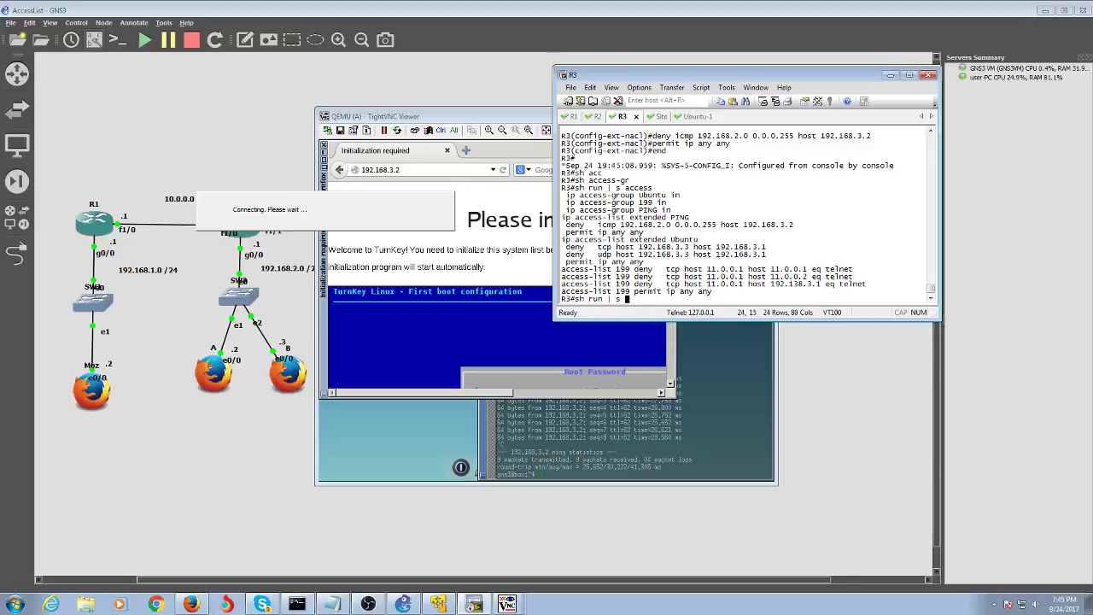
{"action": "type", "text": "b access"}
{"action": "key", "text": "Tab"}
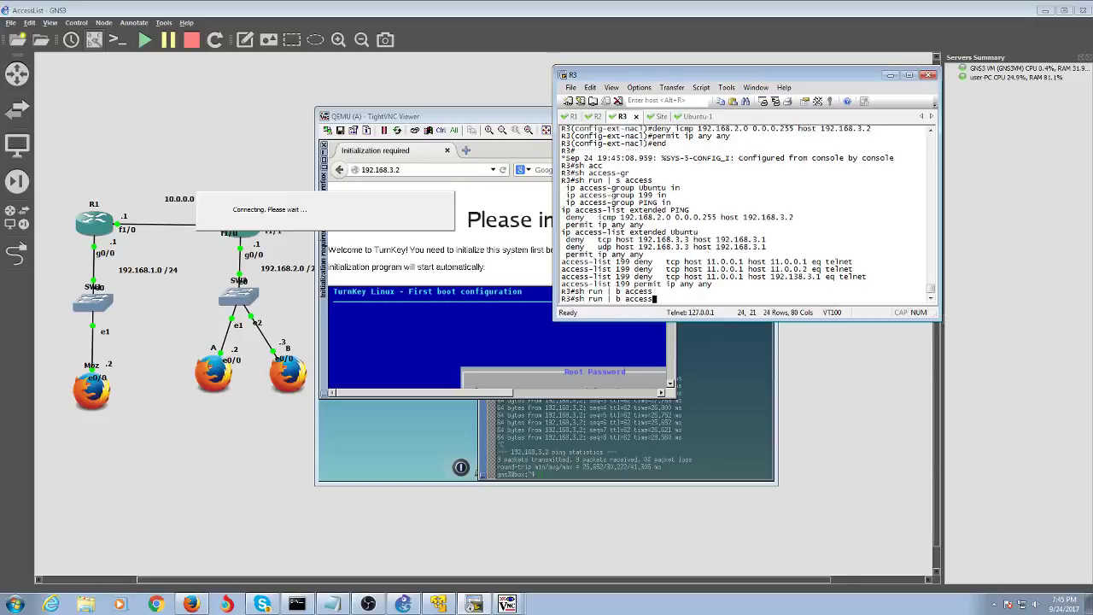
{"action": "type", "text": "gr"}
{"action": "key", "text": "Tab"}
{"action": "type", "text": "o"}
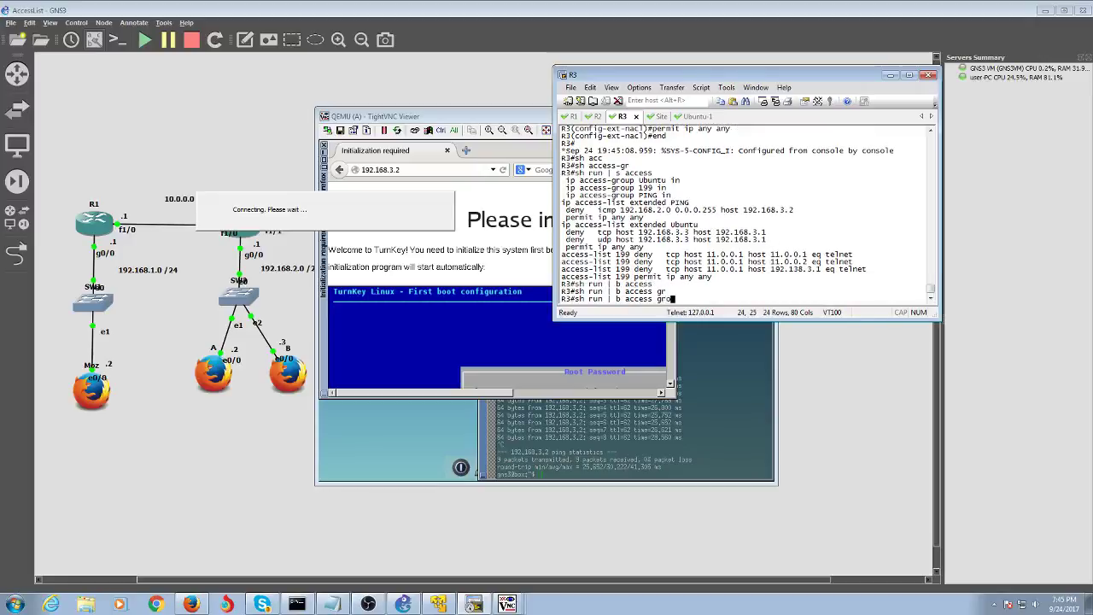
{"action": "key", "text": "BackSpace"}
{"action": "key", "text": "BackSpace"}
{"action": "key", "text": "BackSpace"}
{"action": "key", "text": "BackSpace"}
{"action": "key", "text": "Return"}
{"action": "key", "text": "Return"}
{"action": "key", "text": "Return"}
{"action": "key", "text": "Return"}
{"action": "key", "text": "Return"}
{"action": "key", "text": "Return"}
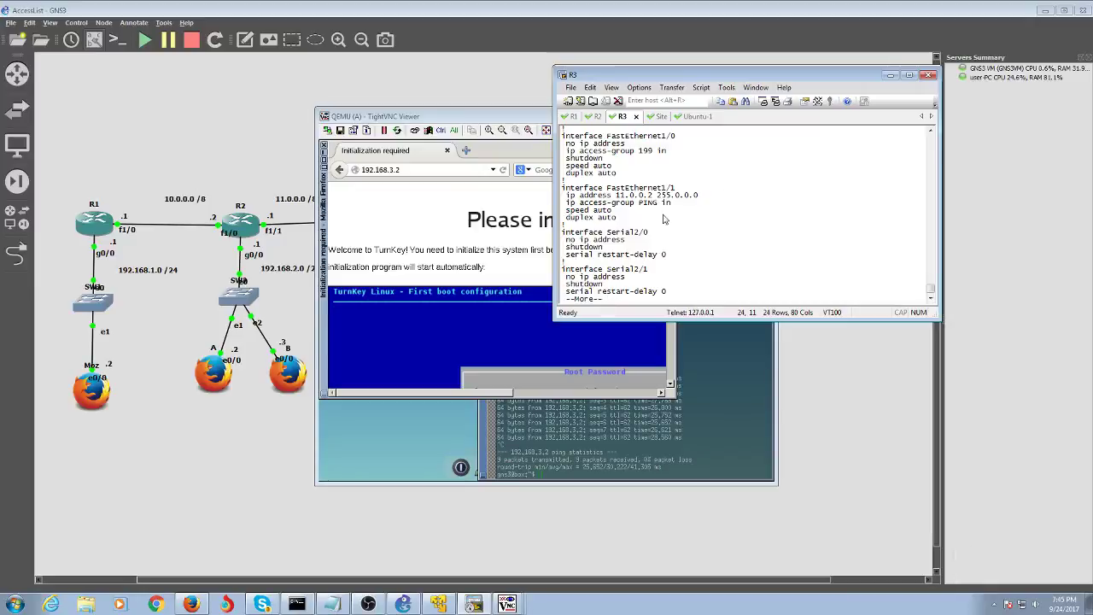
{"action": "left_click_drag", "start_coordinate": [664, 220], "coordinate": [563, 195]}
- Start a fresh ping to 192.168.3.2 from host A's terminal
{"action": "left_click", "coordinate": [608, 457]}
{"action": "key", "text": "Up"}
{"action": "key", "text": "Return"}
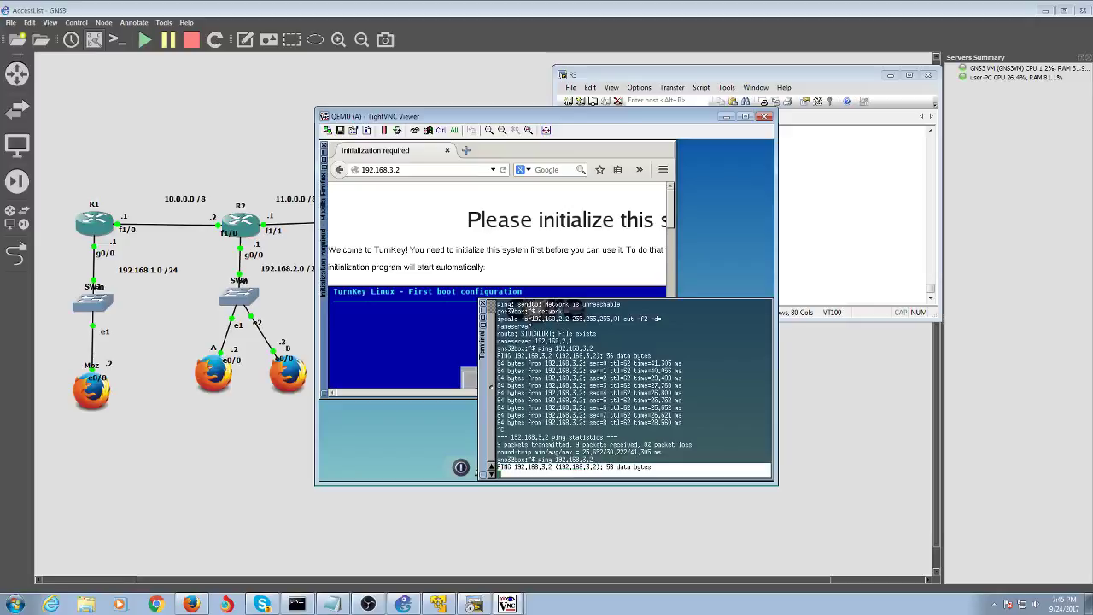
- Relaunch Firefox on host A to load 192.168.3.2, then page through R3's running configuration
{"action": "left_click", "coordinate": [448, 151]}
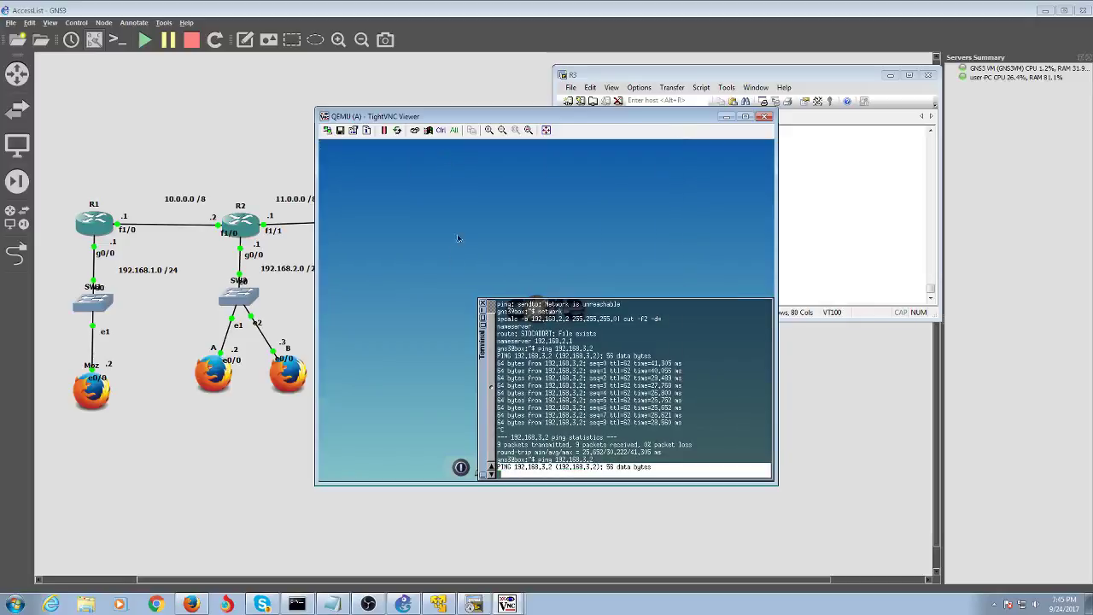
{"action": "left_click", "coordinate": [484, 310]}
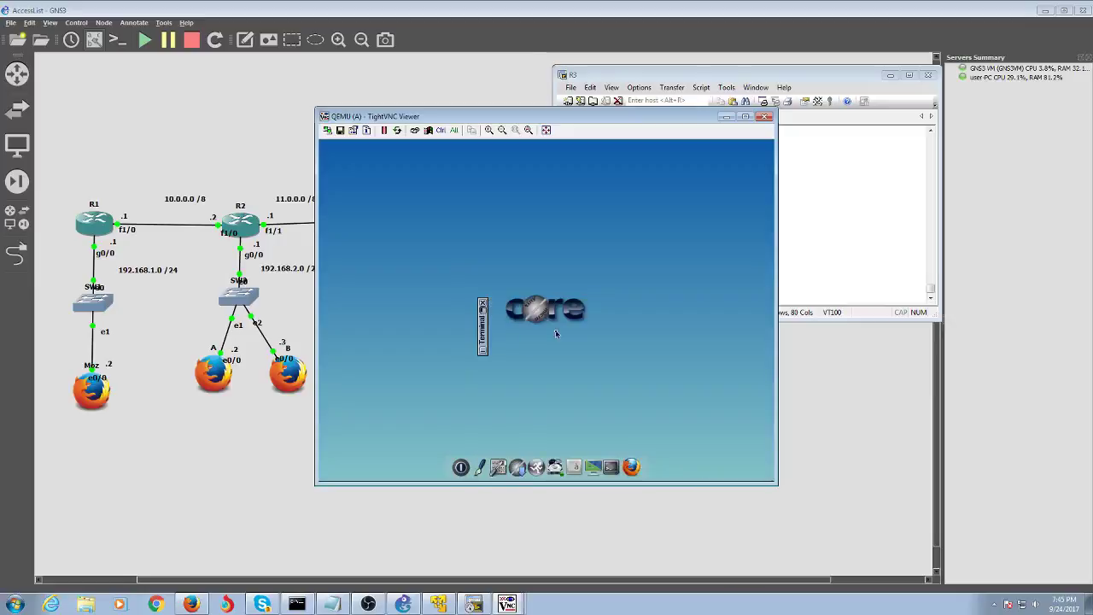
{"action": "left_click", "coordinate": [630, 466]}
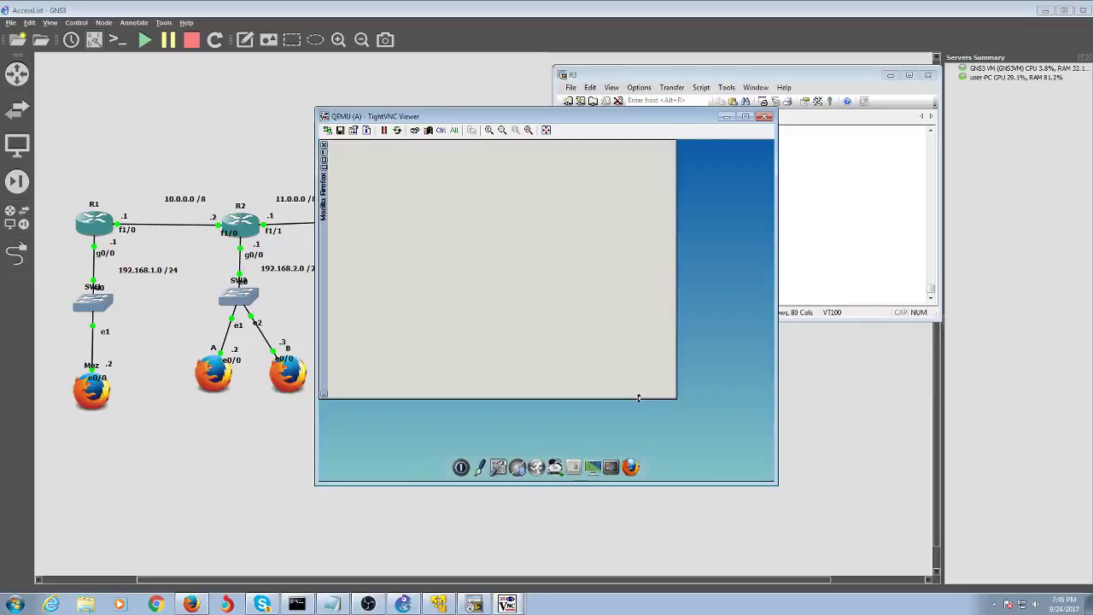
{"action": "type", "text": "ping"}
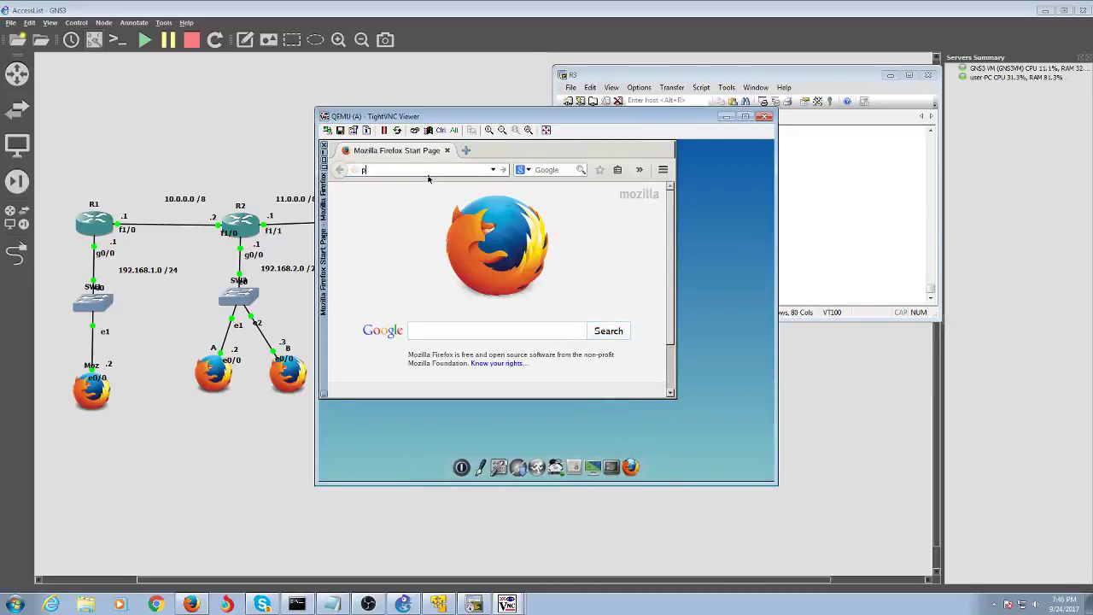
{"action": "key", "text": "BackSpace"}
{"action": "key", "text": "BackSpace"}
{"action": "key", "text": "BackSpace"}
{"action": "key", "text": "BackSpace"}
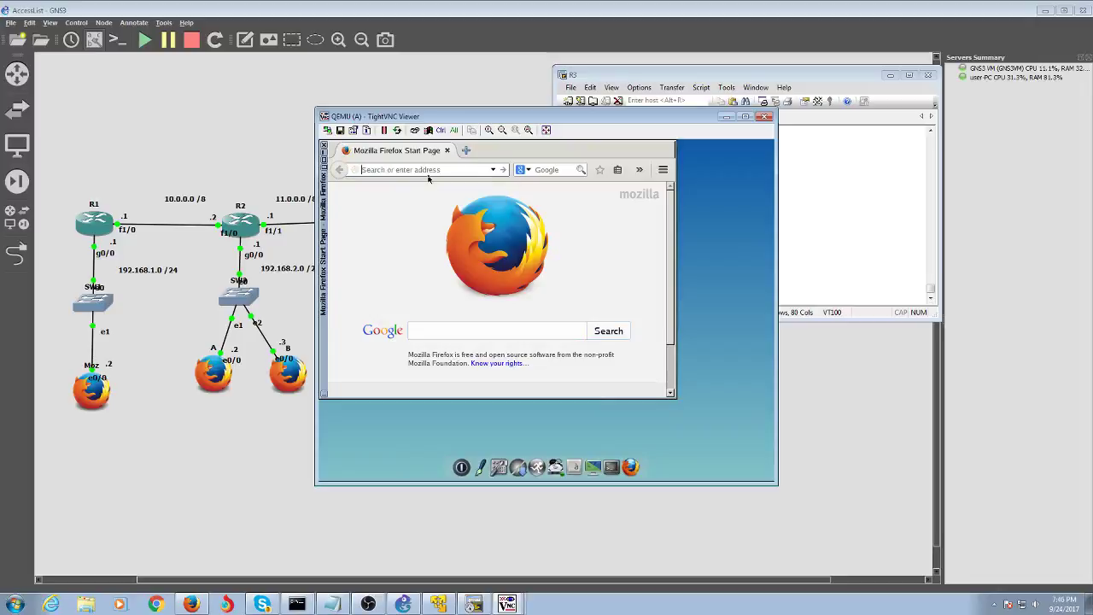
{"action": "type", "text": "192.168.3.2"}
{"action": "key", "text": "Return"}
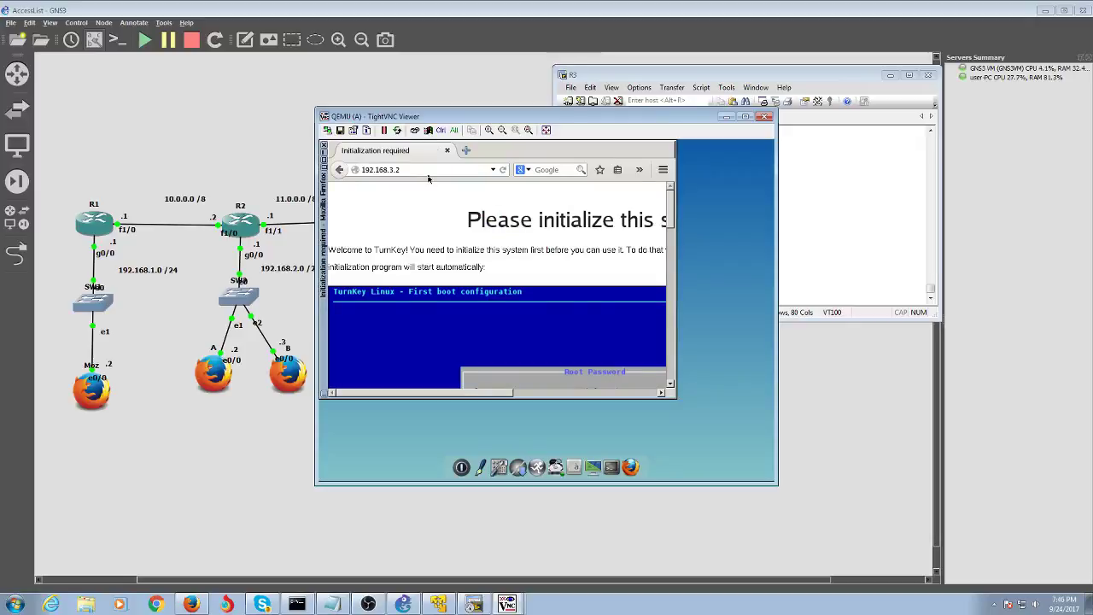
{"action": "left_click", "coordinate": [725, 116]}
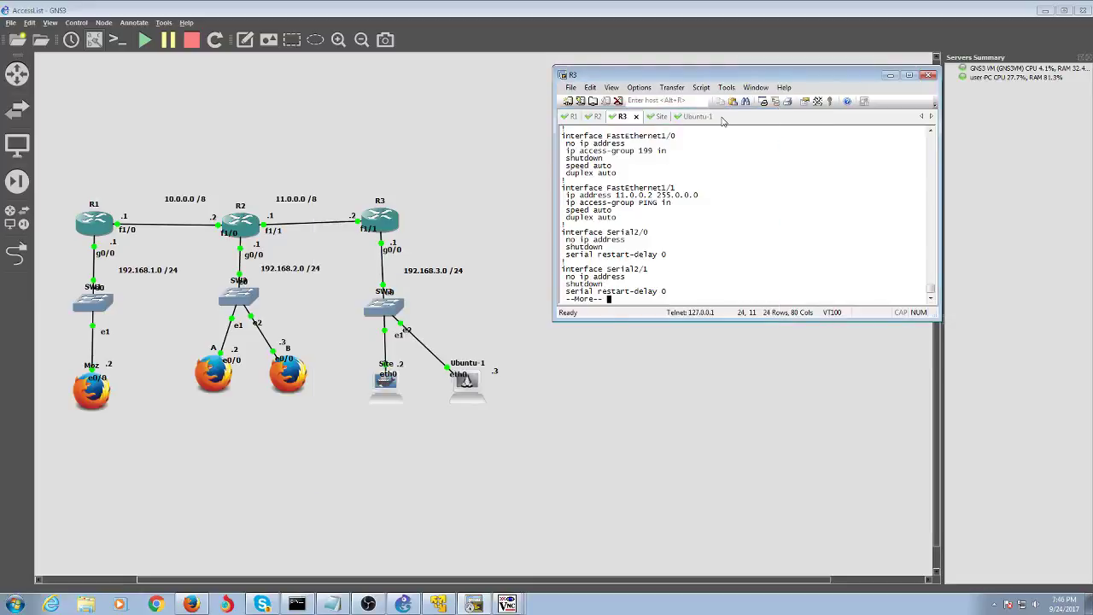
{"action": "key", "text": "Return"}
{"action": "key", "text": "Return"}
{"action": "key", "text": "Return"}
{"action": "key", "text": "Return"}
{"action": "key", "text": "Return"}
{"action": "key", "text": "Return"}
{"action": "key", "text": "Return"}
{"action": "key", "text": "Return"}
{"action": "key", "text": "Return"}
{"action": "key", "text": "Return"}
{"action": "key", "text": "Return"}
{"action": "key", "text": "Return"}
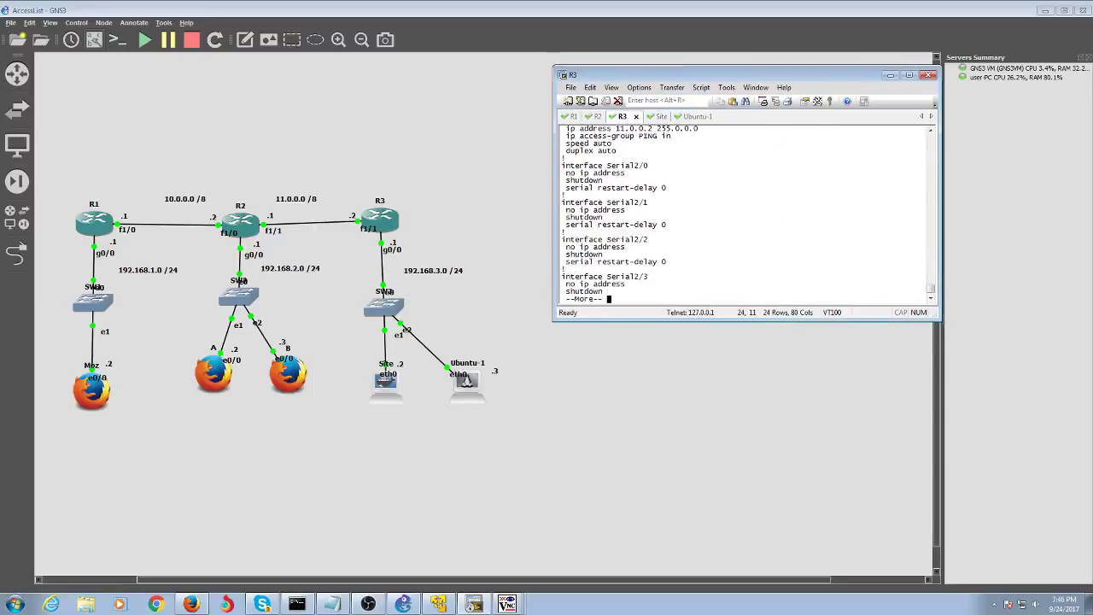
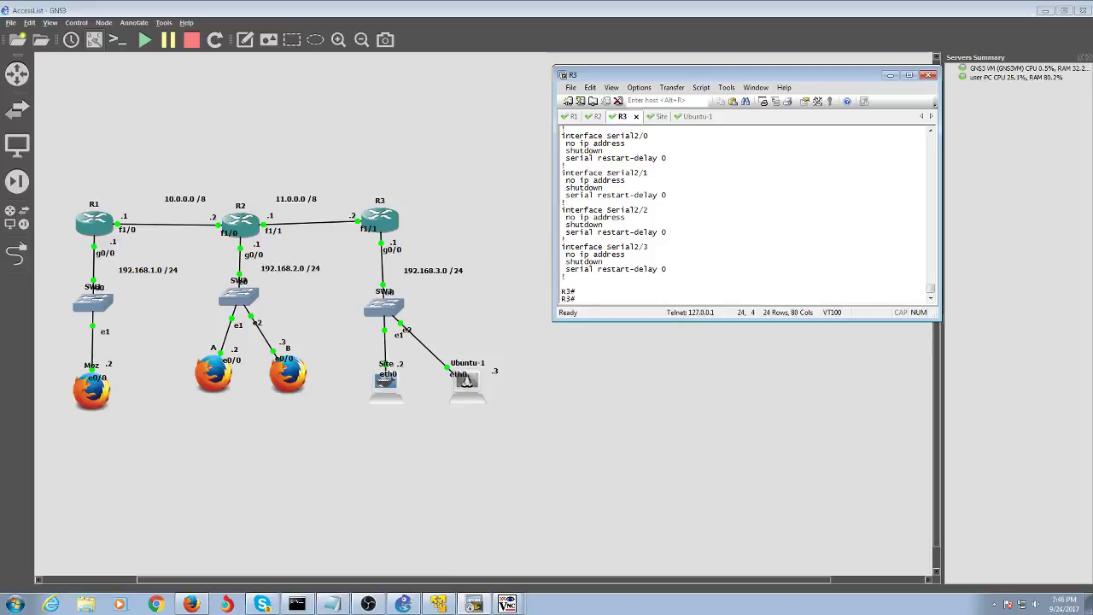
- Box-select every router, switch, host and label in the topology, then raise the host VNC viewers
{"action": "left_click_drag", "start_coordinate": [461, 159], "coordinate": [54, 442]}
{"action": "left_click", "coordinate": [541, 227]}
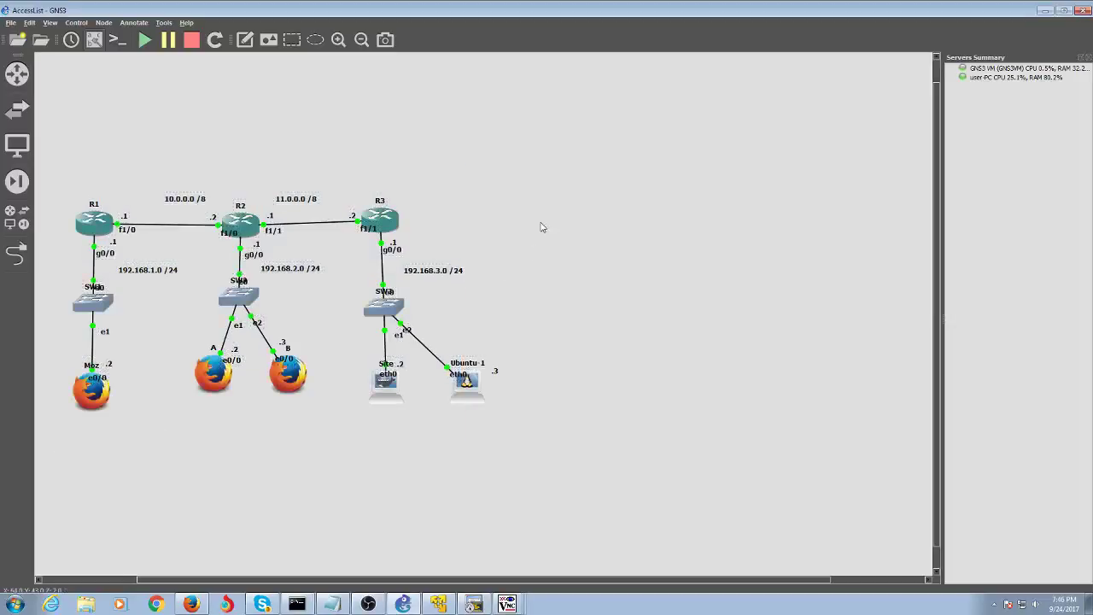
{"action": "left_click_drag", "start_coordinate": [558, 165], "coordinate": [59, 447]}
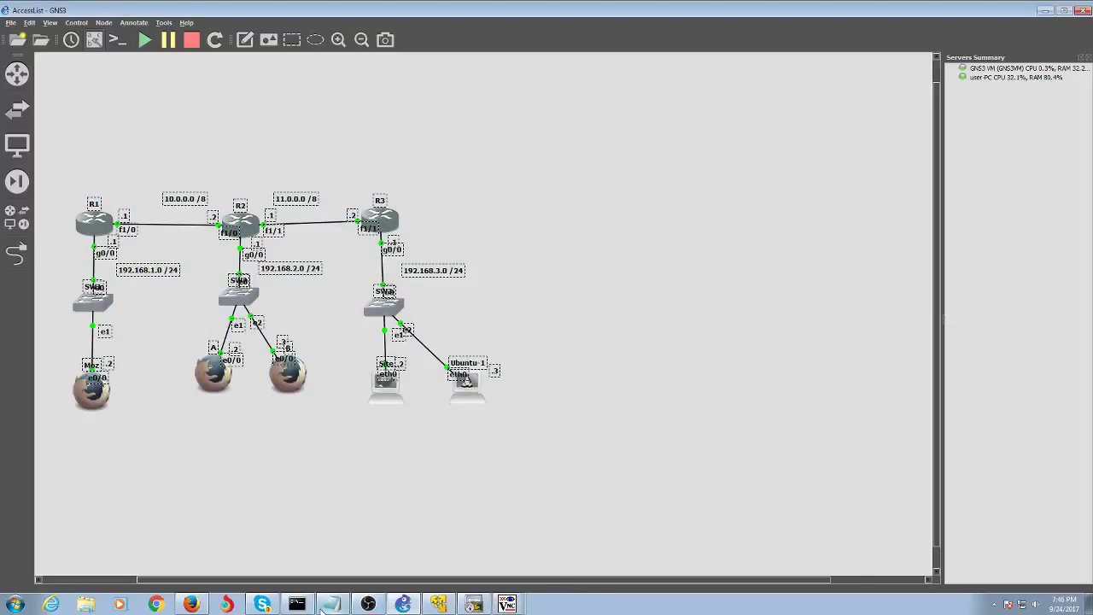
{"action": "left_click", "coordinate": [508, 605]}
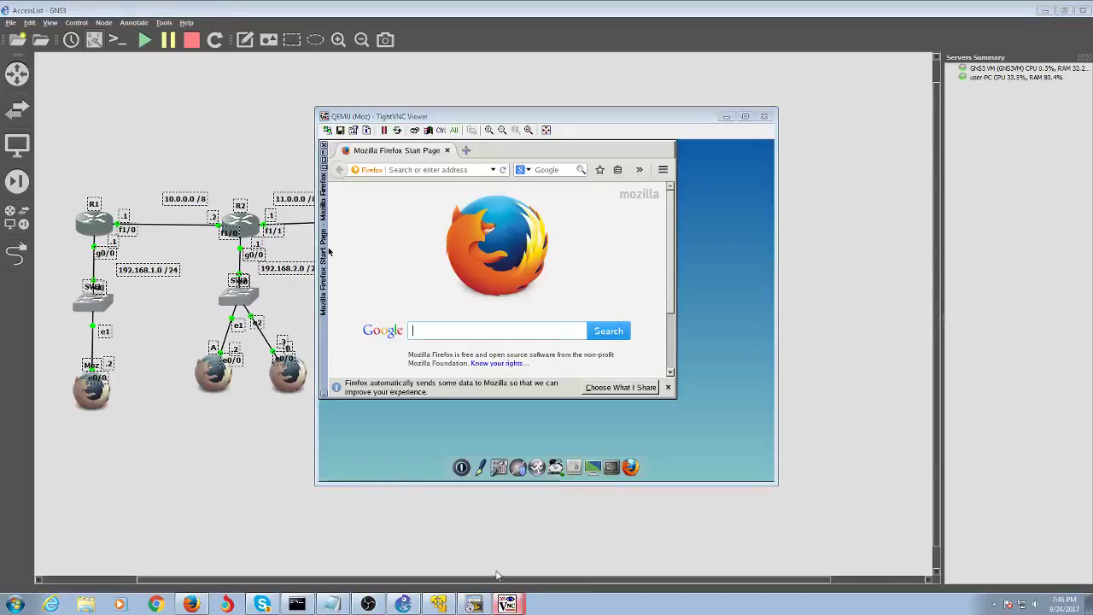
- Check the host A and B desktops, then minimize the B, A and Moz viewers
{"action": "left_click", "coordinate": [512, 603]}
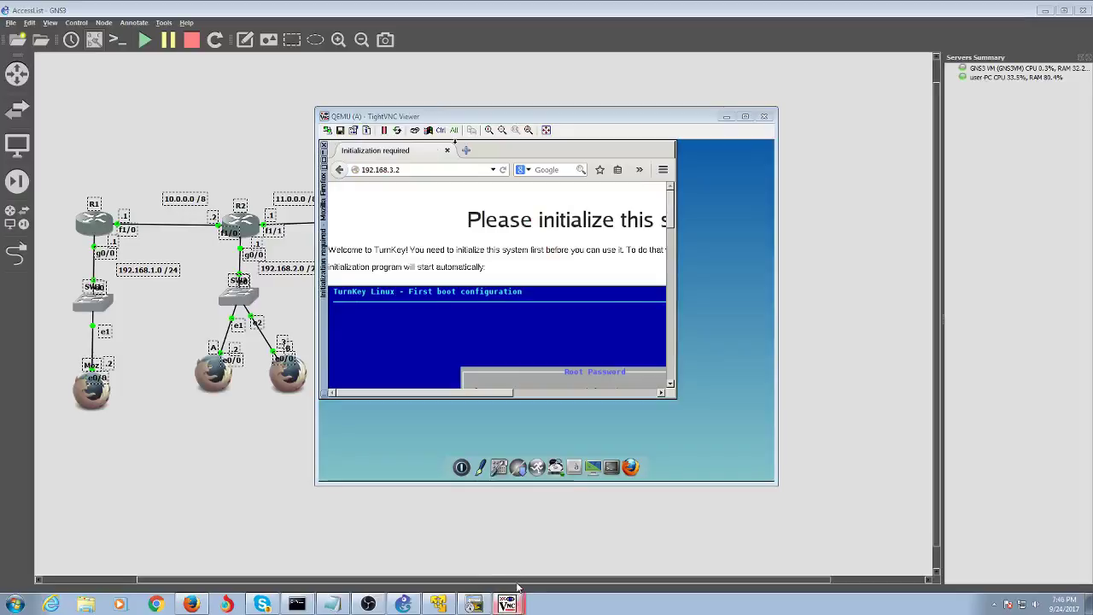
{"action": "left_click", "coordinate": [517, 589]}
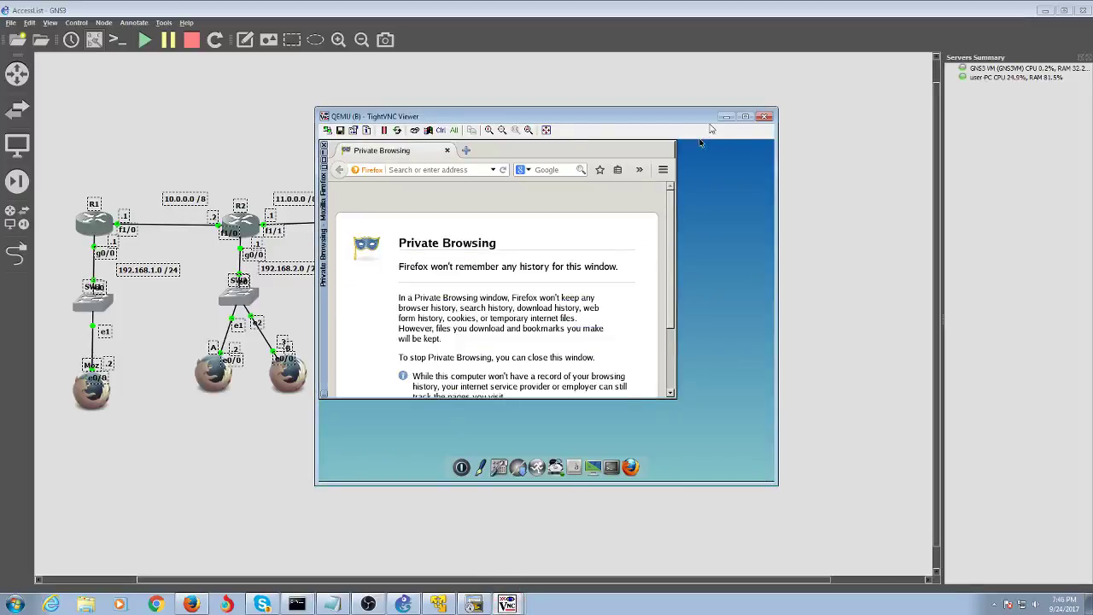
{"action": "left_click", "coordinate": [721, 119]}
{"action": "left_click", "coordinate": [722, 119]}
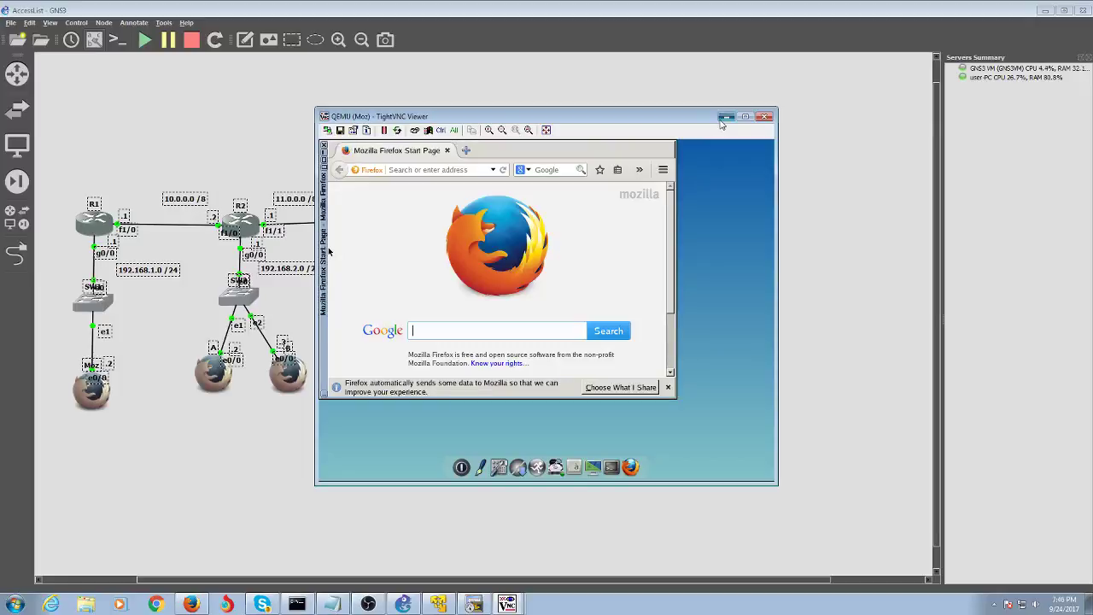
{"action": "left_click", "coordinate": [722, 120]}
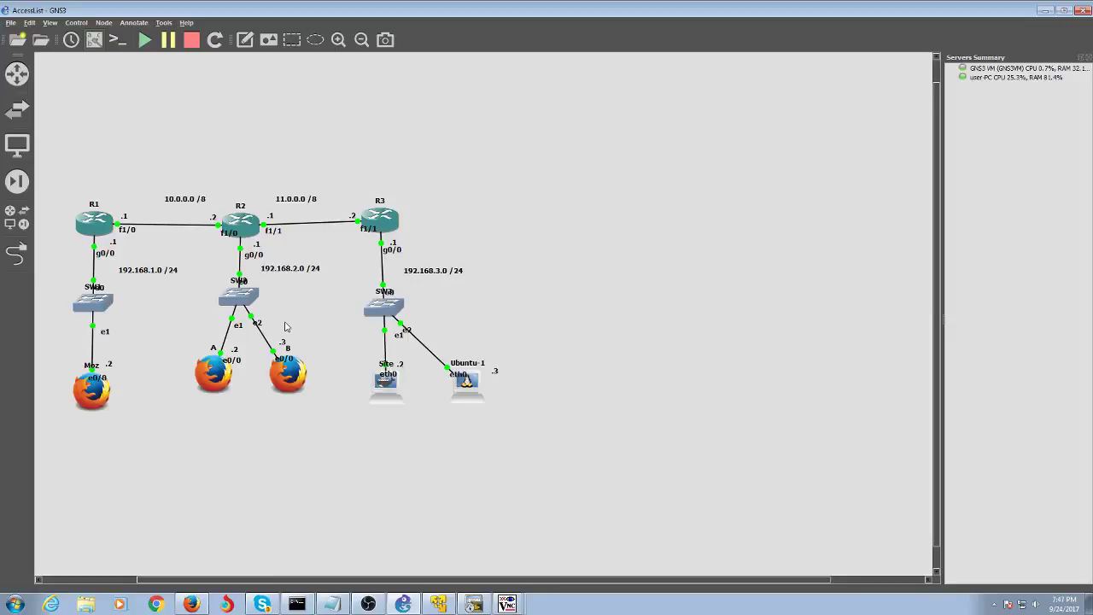
- Bring the OBS Studio window to the front to end the recording
{"action": "left_click", "coordinate": [368, 604]}
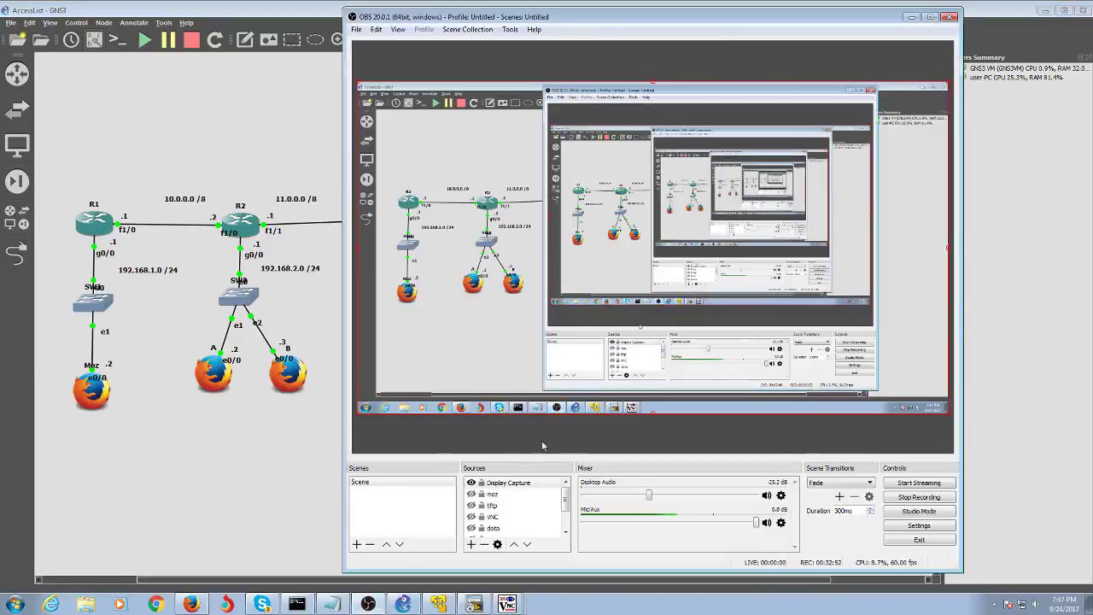